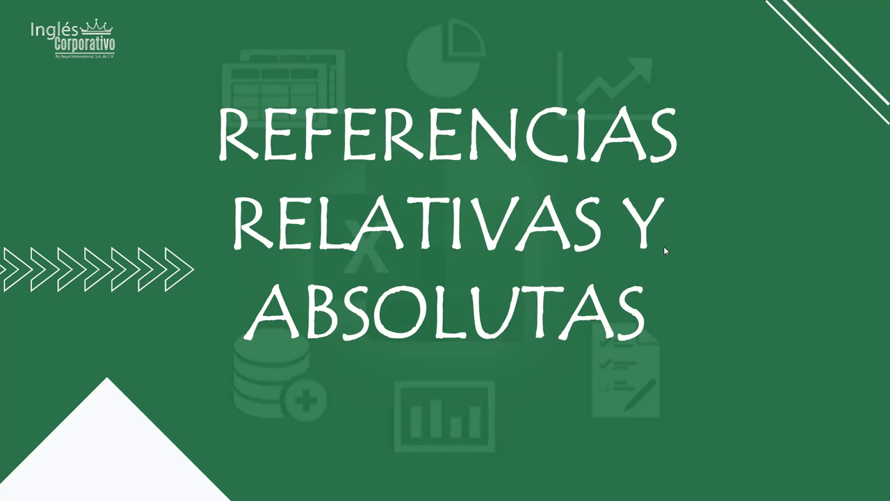
Advance the slideshow to the slide explaining that references are relative by default.
{"action": "left_click", "coordinate": [453, 222]}
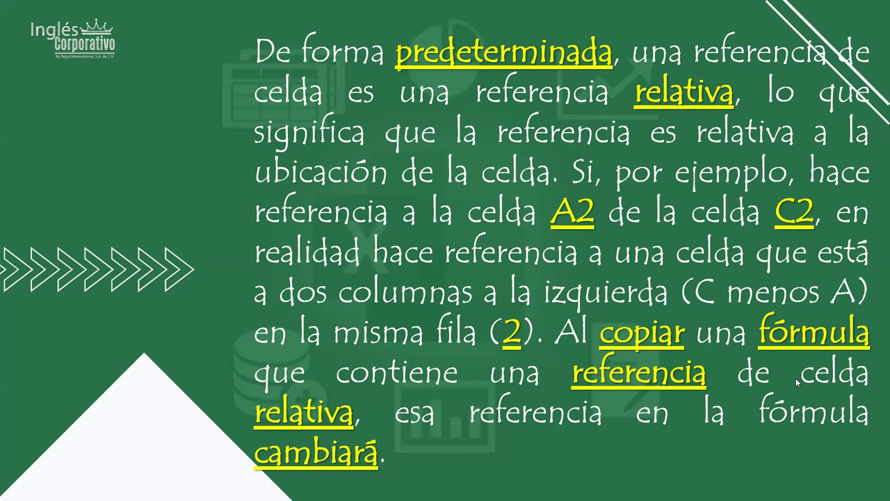
Advance to the example slide contrasting =B4*C4 with the absolute =$B$4*$C$4.
{"action": "left_click", "coordinate": [449, 245]}
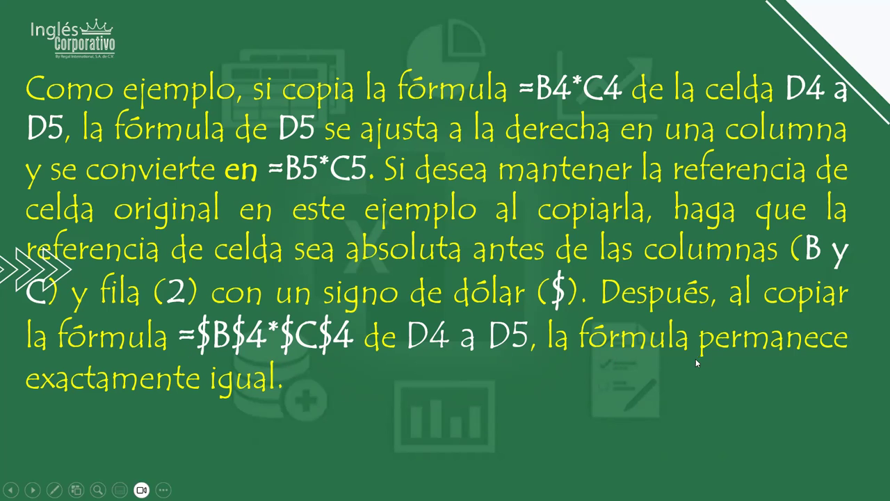
Advance to the mixed-references slide featuring $B4 and C$4.
{"action": "left_click", "coordinate": [415, 354]}
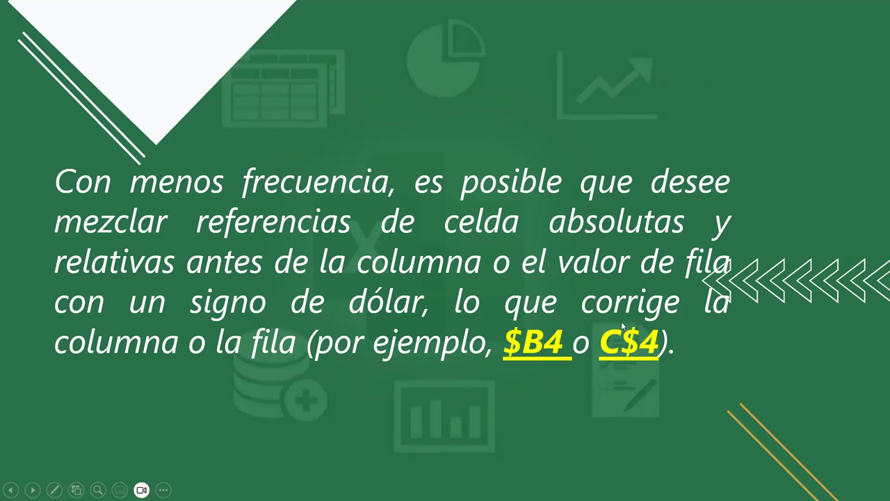
Reveal the instructions panel for changing a cell's reference type.
{"action": "left_click", "coordinate": [665, 290]}
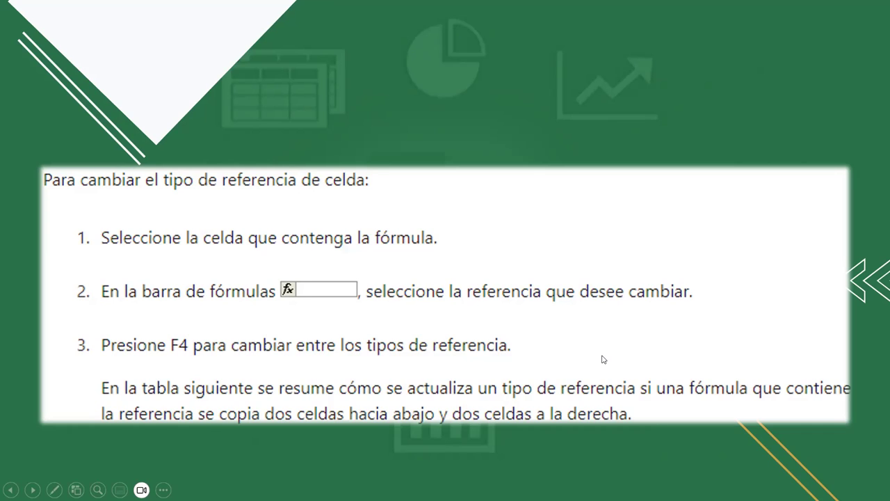
Advance to the table showing how $A$1, A$1, $A1 and A1 change when copied.
{"action": "left_click", "coordinate": [695, 252]}
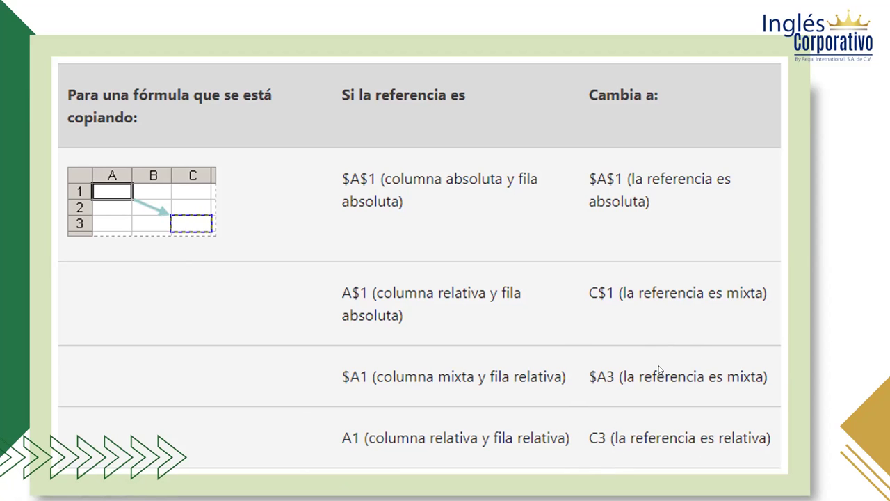
Advance to the 'Hoja de práctica' practice-sheet slide.
{"action": "left_click", "coordinate": [479, 238]}
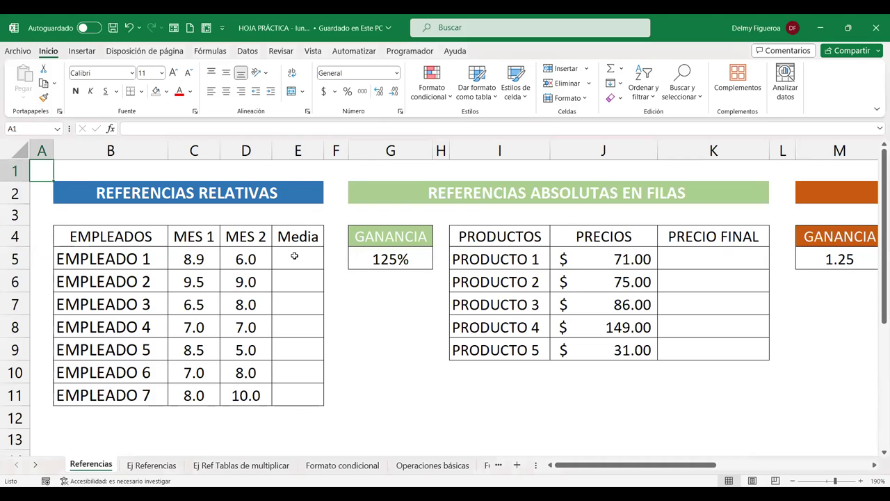
Enter =PROMEDIO(C5:D5) in E5 for a 7.5 average, then review its references.
{"action": "left_click", "coordinate": [313, 264]}
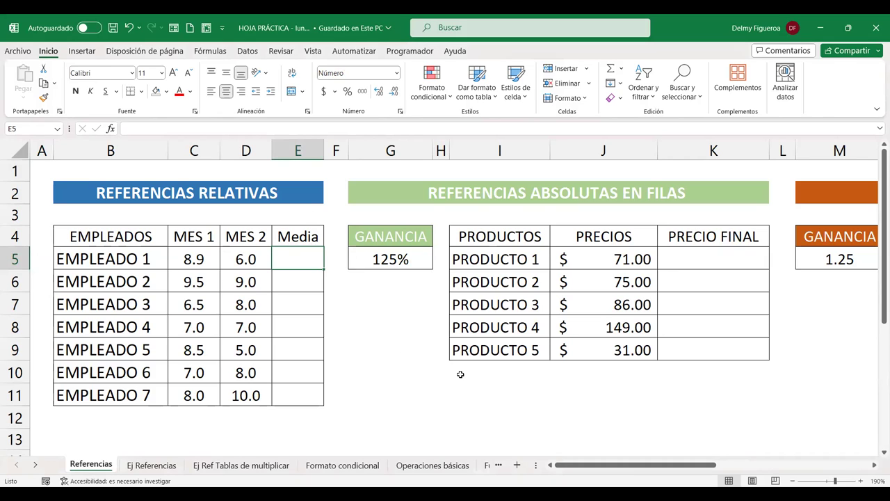
{"action": "type", "text": "=p"}
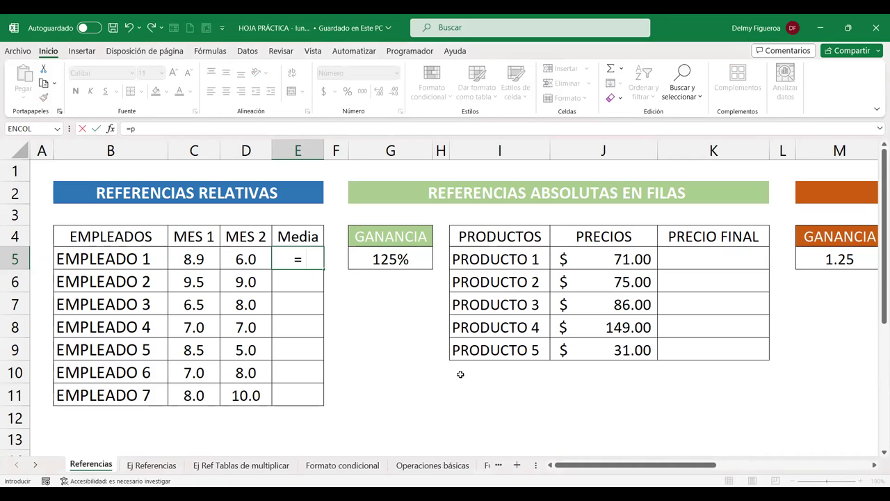
{"action": "type", "text": "rome"}
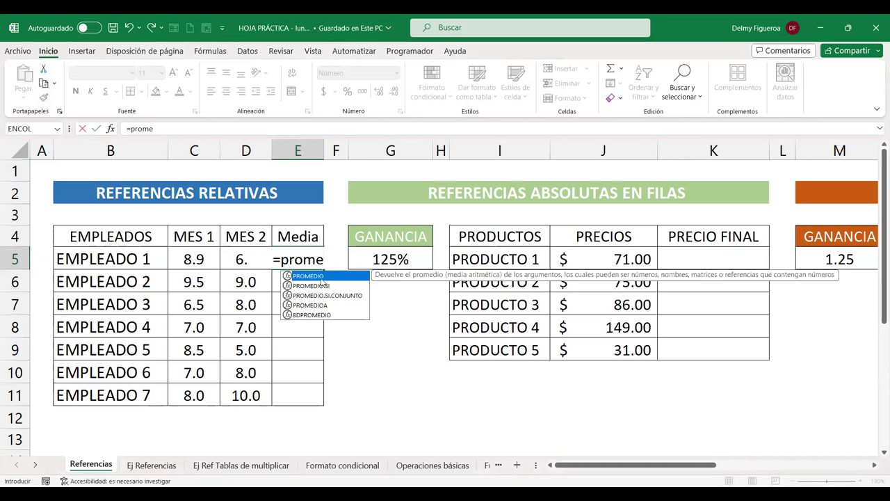
{"action": "double_click", "coordinate": [337, 276]}
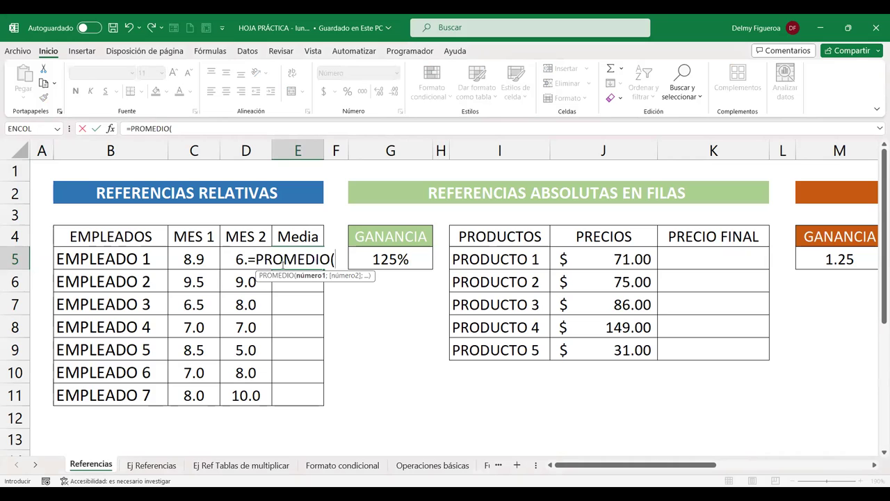
{"action": "left_click", "coordinate": [195, 259]}
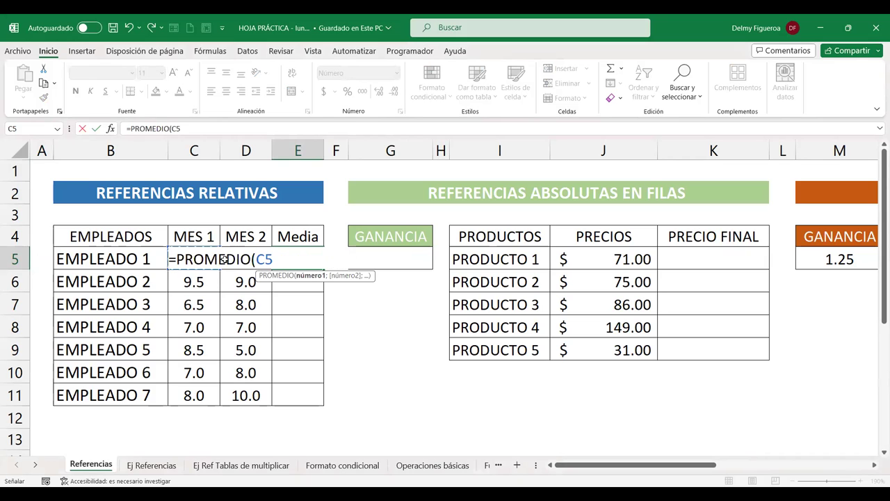
{"action": "left_click_drag", "start_coordinate": [224, 259], "coordinate": [262, 259]}
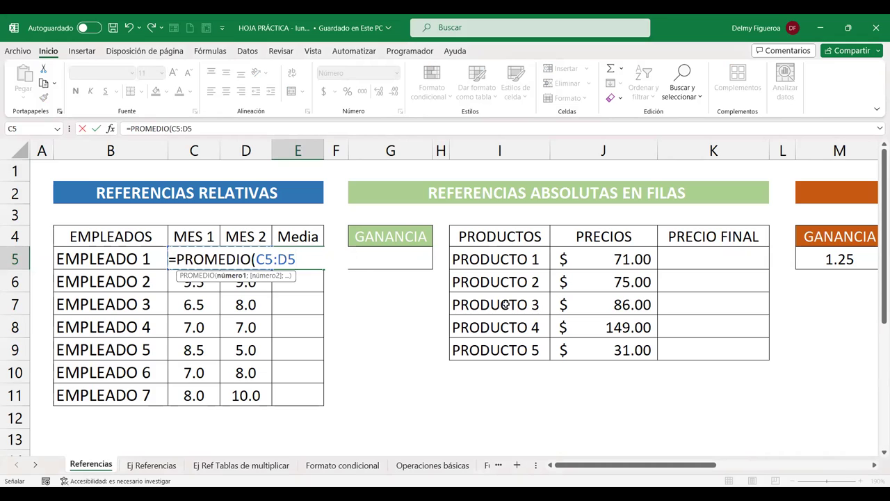
{"action": "type", "text": ")"}
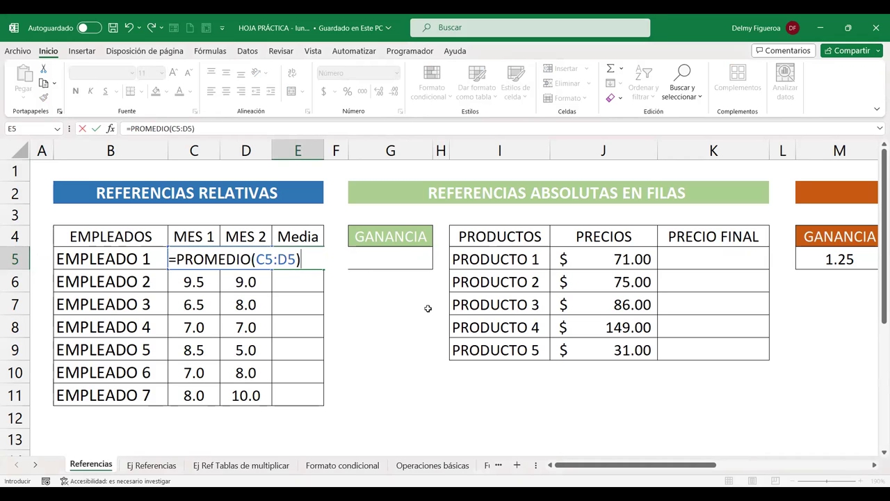
{"action": "key", "text": "Return"}
{"action": "double_click", "coordinate": [295, 259]}
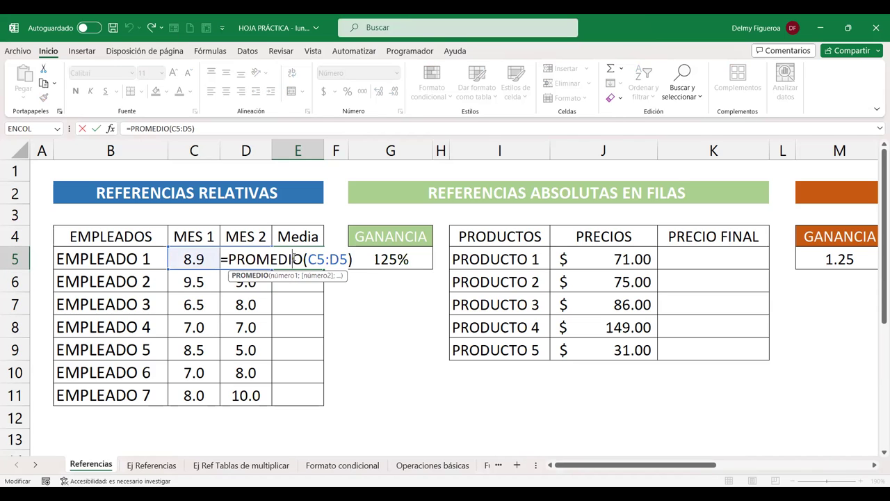
{"action": "key", "text": "Escape"}
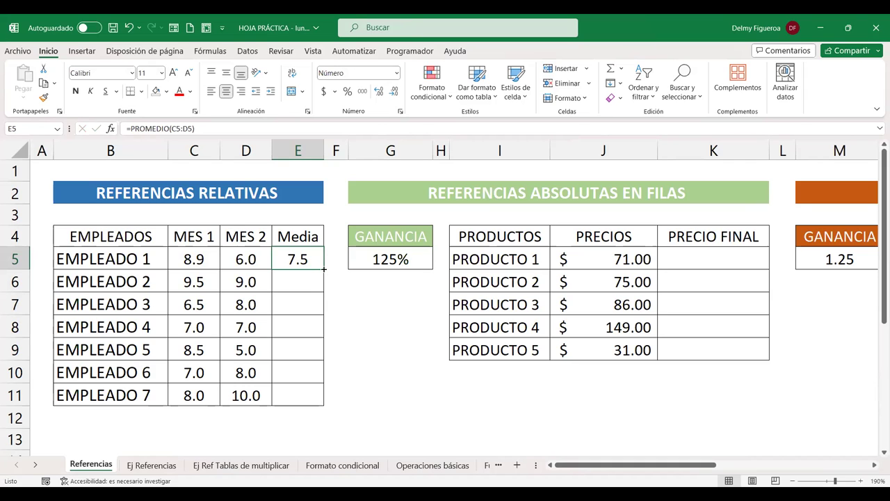
Fill E5's average formula down to E6 (9.3) and inspect its shifted references.
{"action": "left_click_drag", "start_coordinate": [324, 269], "coordinate": [323, 268]}
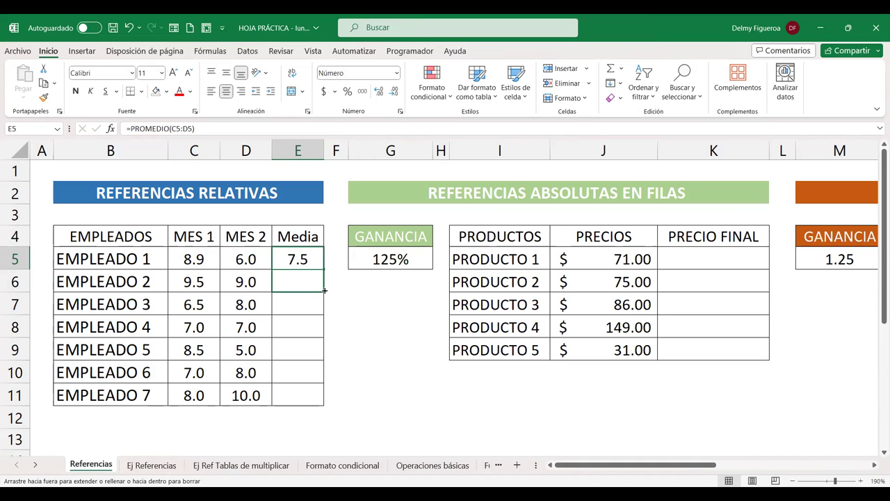
{"action": "left_click_drag", "start_coordinate": [324, 268], "coordinate": [324, 291]}
{"action": "left_click", "coordinate": [291, 274]}
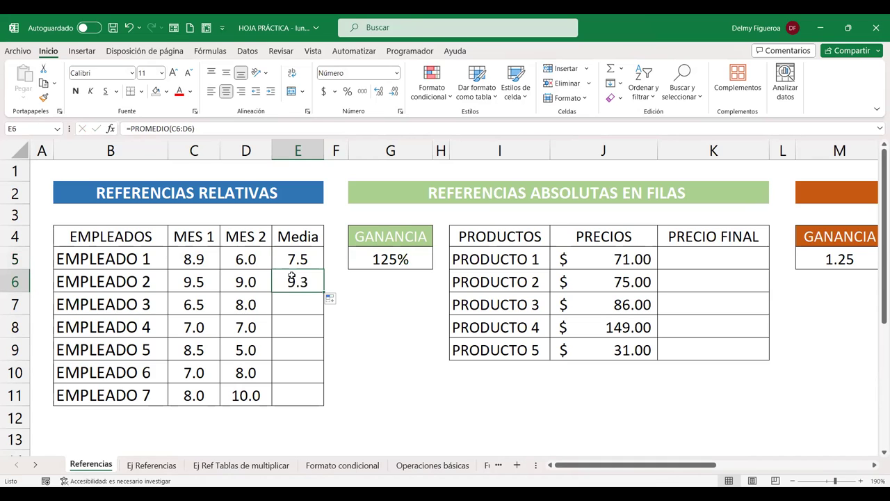
{"action": "double_click", "coordinate": [291, 277]}
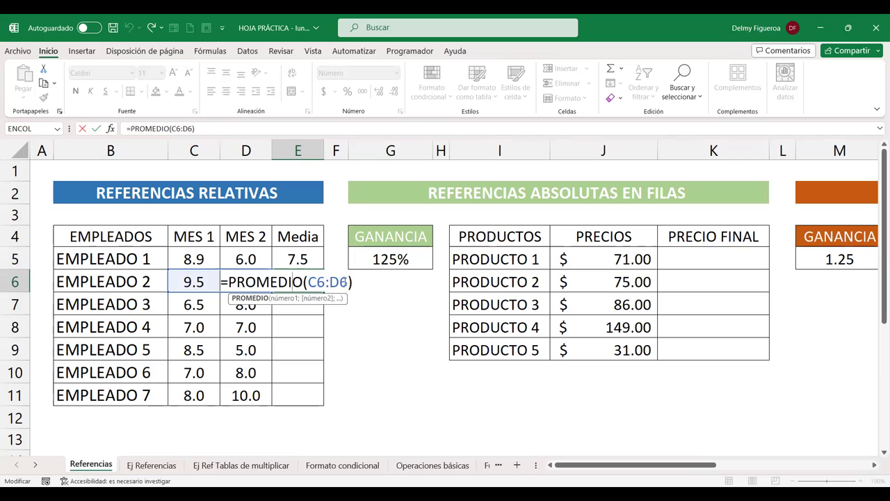
{"action": "key", "text": "Return"}
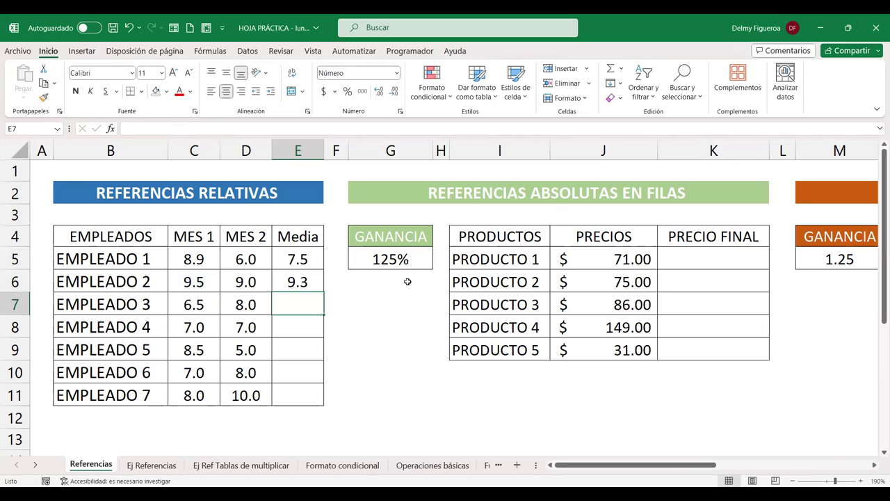
Extend the average formula into E7, giving Empleado 3 a 7.3 average.
{"action": "left_click", "coordinate": [300, 284]}
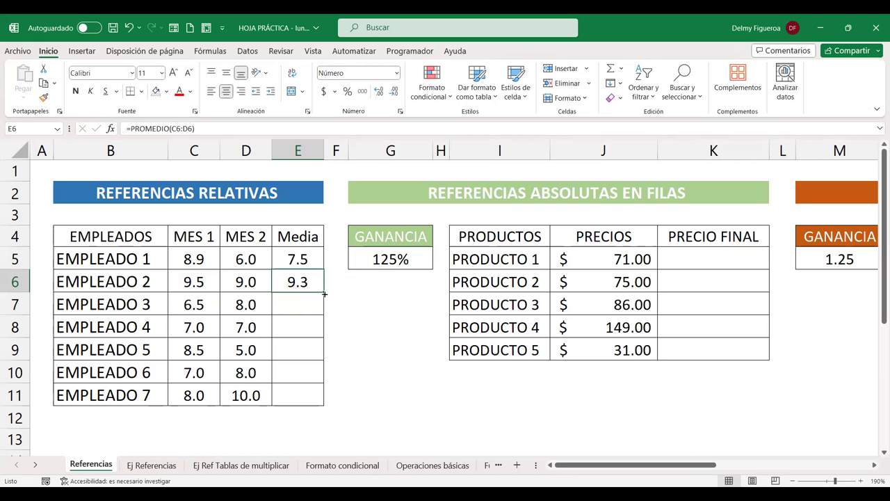
{"action": "left_click_drag", "start_coordinate": [324, 295], "coordinate": [323, 313]}
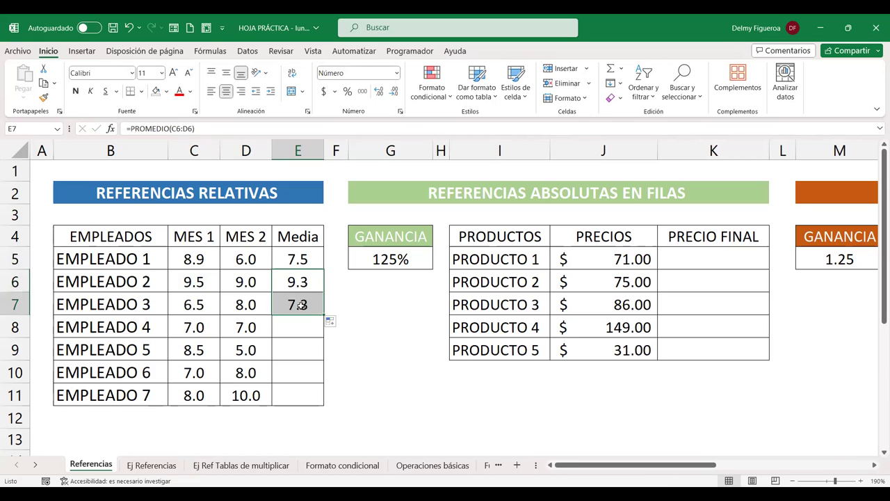
{"action": "left_click", "coordinate": [300, 304]}
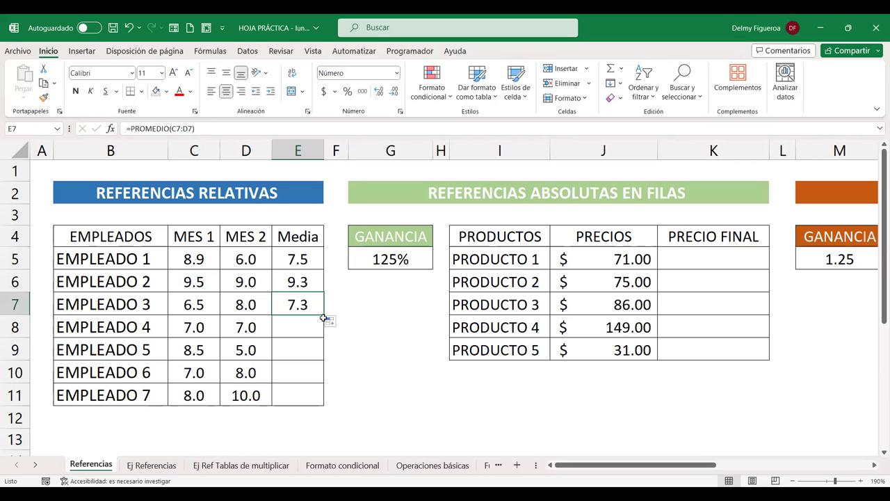
Fill the averages down to E11 (7.0, 6.8, 7.5, 9.0) and check each formula in E8–E11.
{"action": "left_click_drag", "start_coordinate": [324, 315], "coordinate": [320, 400]}
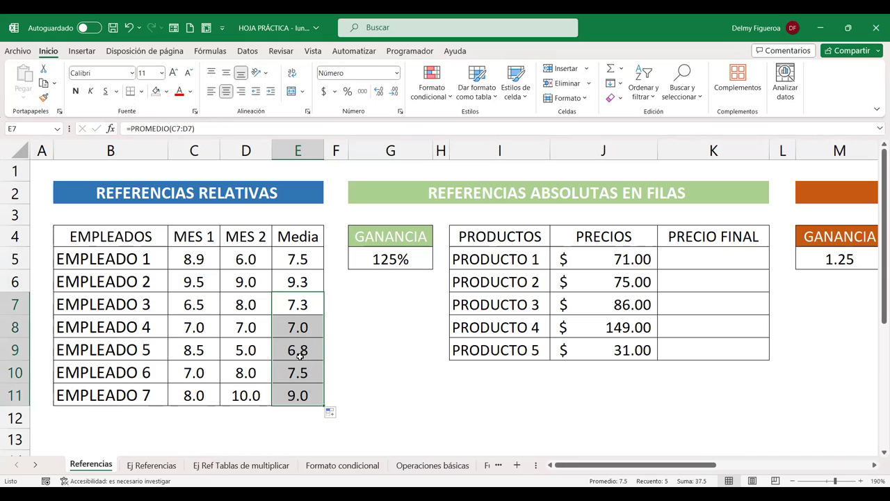
{"action": "left_click", "coordinate": [301, 314]}
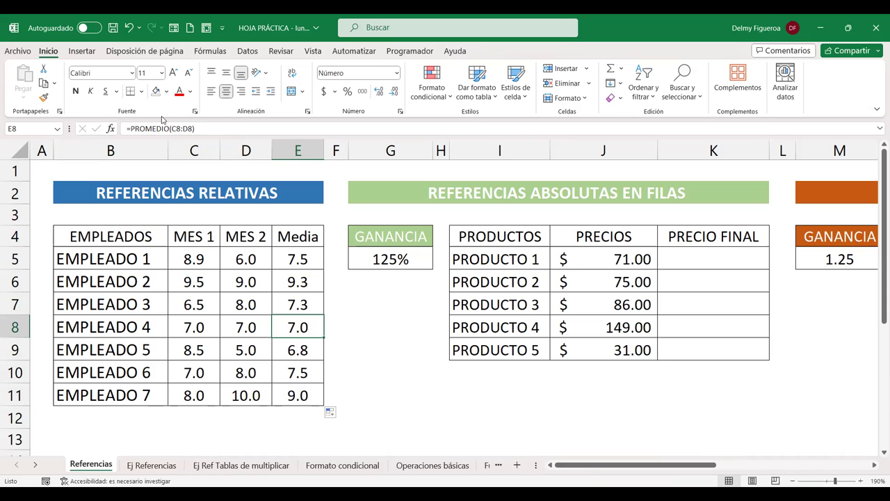
{"action": "key", "text": "Down"}
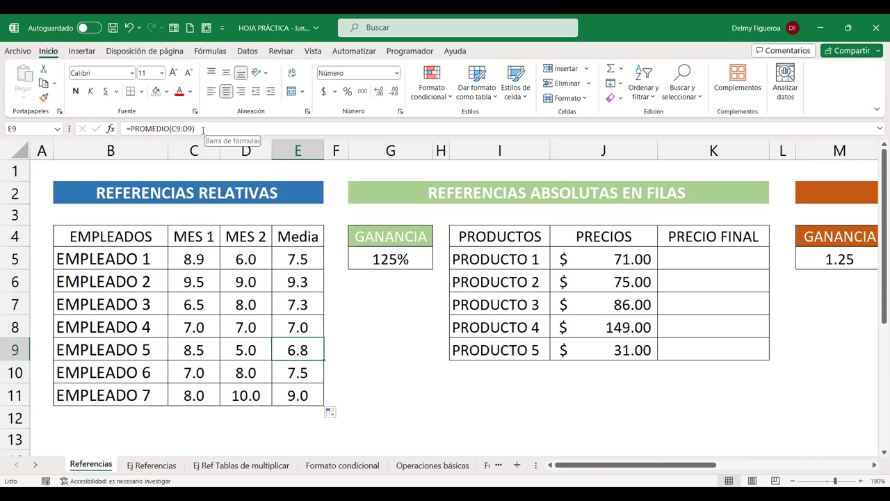
{"action": "key", "text": "Down"}
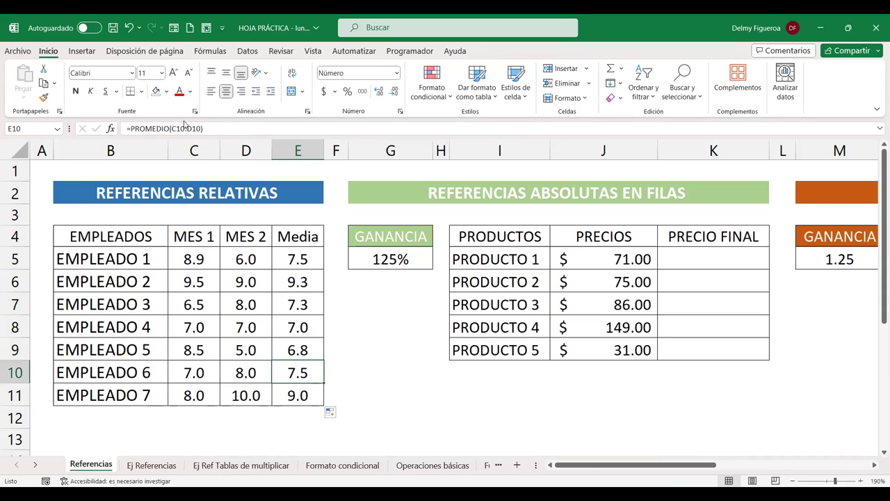
{"action": "key", "text": "Down"}
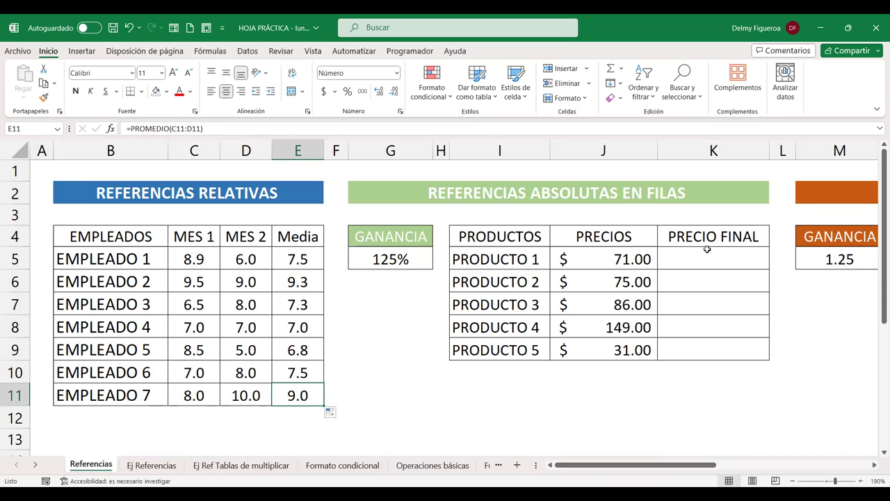
Enter =J5*G5 in K5 to get PRODUCTO 1's final price of $88.75.
{"action": "left_click", "coordinate": [707, 259]}
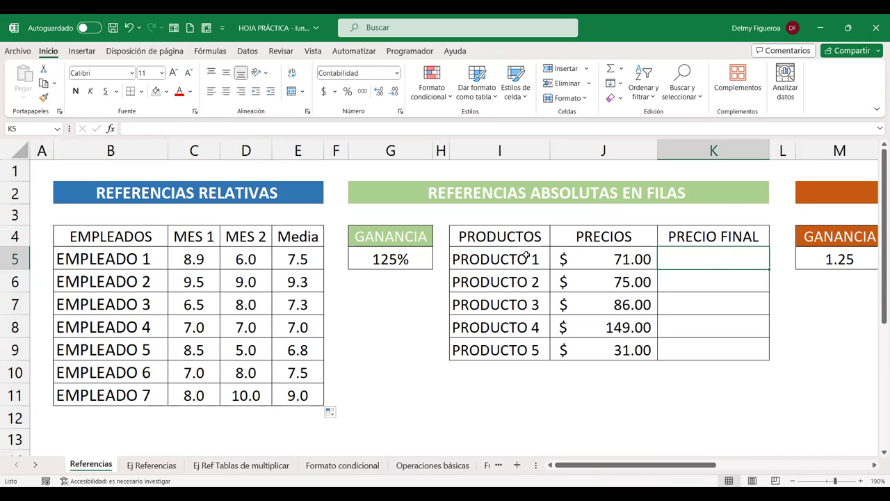
{"action": "left_click_drag", "start_coordinate": [527, 255], "coordinate": [529, 348]}
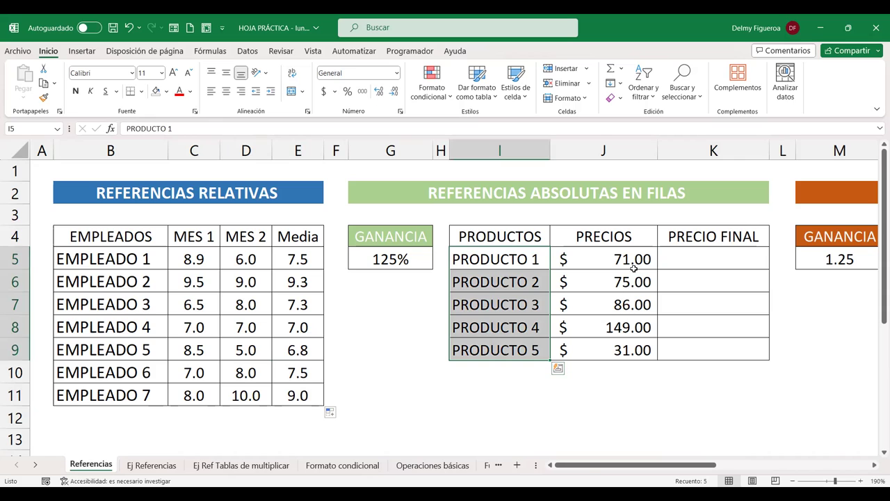
{"action": "left_click_drag", "start_coordinate": [633, 257], "coordinate": [633, 338]}
{"action": "left_click", "coordinate": [722, 260]}
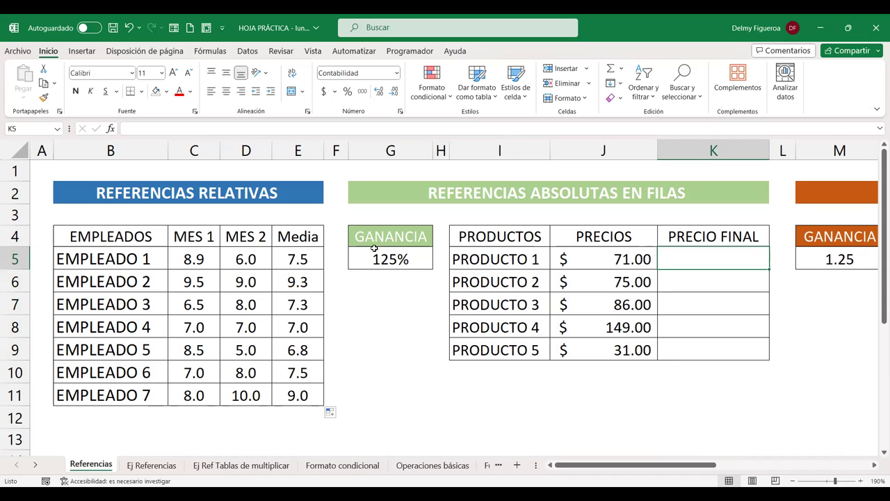
{"action": "type", "text": "="}
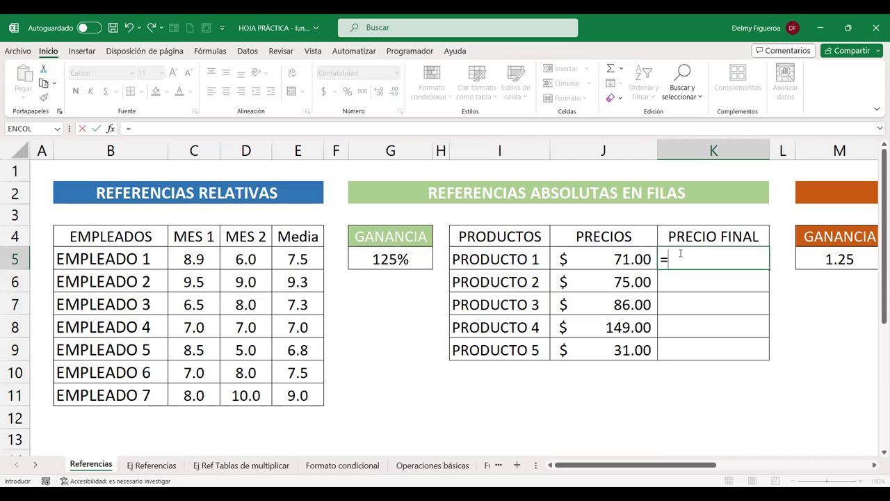
{"action": "left_click", "coordinate": [621, 257]}
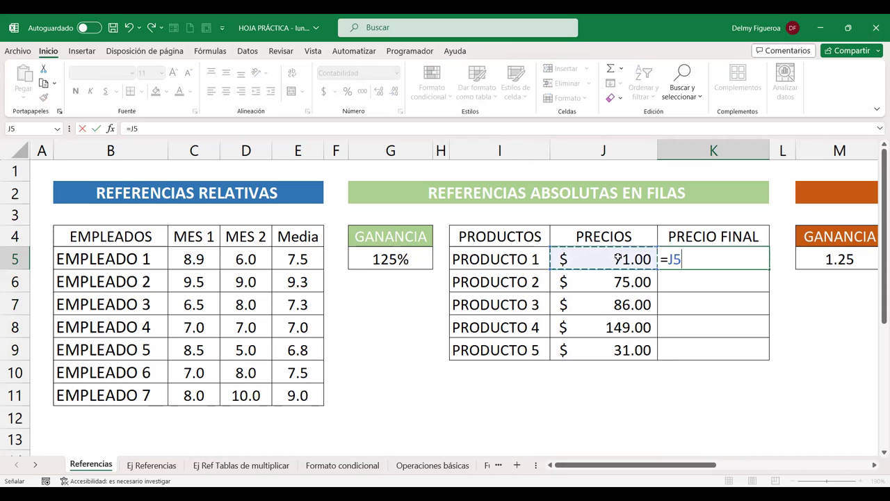
{"action": "type", "text": "*"}
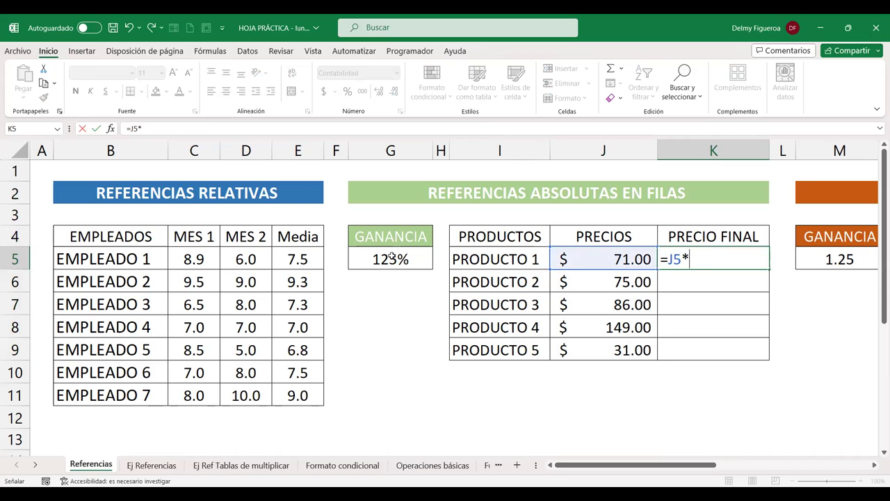
{"action": "left_click", "coordinate": [391, 257]}
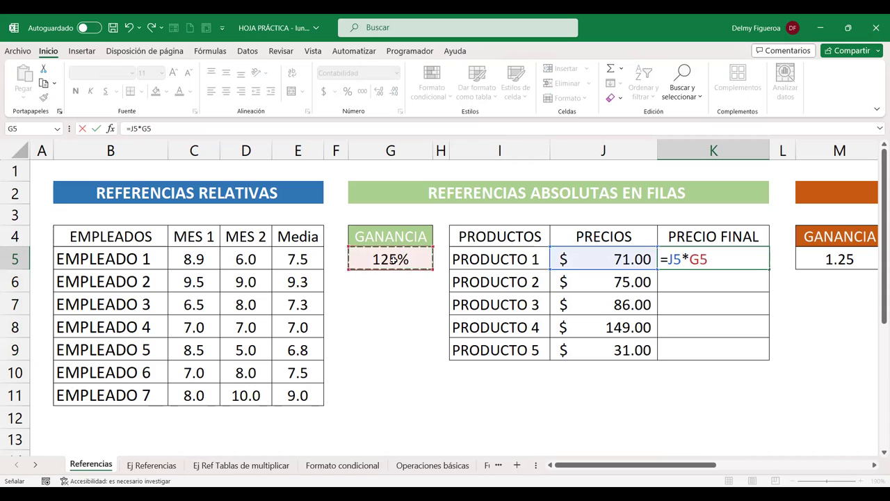
{"action": "key", "text": "Return"}
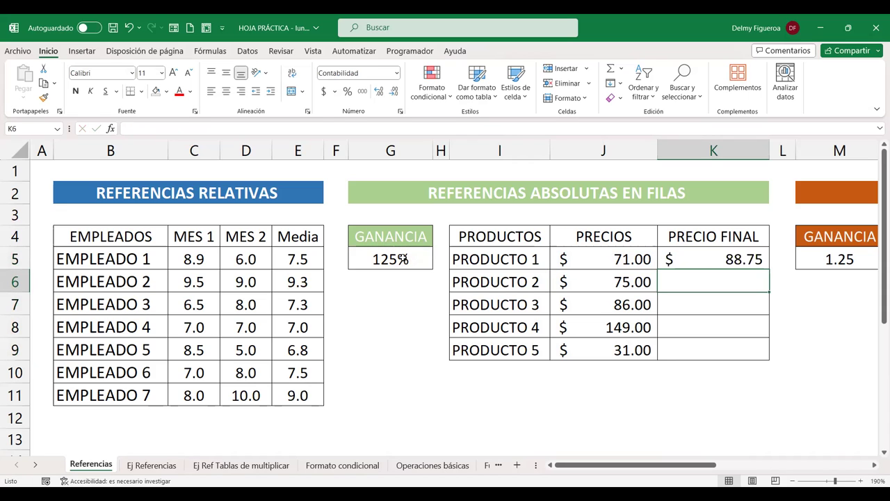
Copy the formula to K6, where =J6*G6 returns zero, then reopen K5 for editing.
{"action": "left_click", "coordinate": [723, 258]}
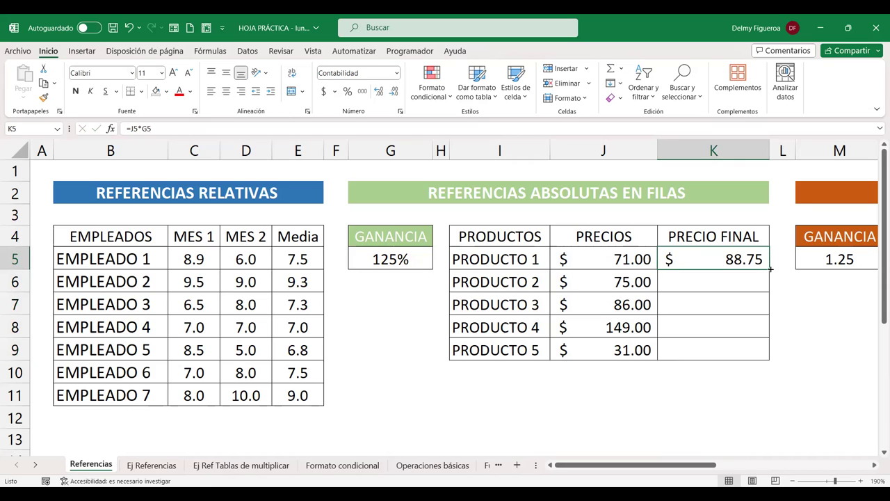
{"action": "left_click_drag", "start_coordinate": [769, 268], "coordinate": [771, 290]}
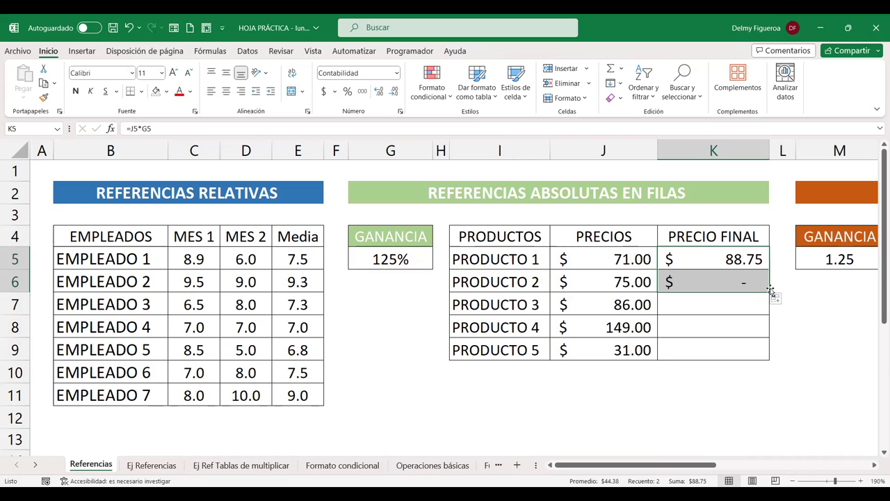
{"action": "double_click", "coordinate": [742, 279]}
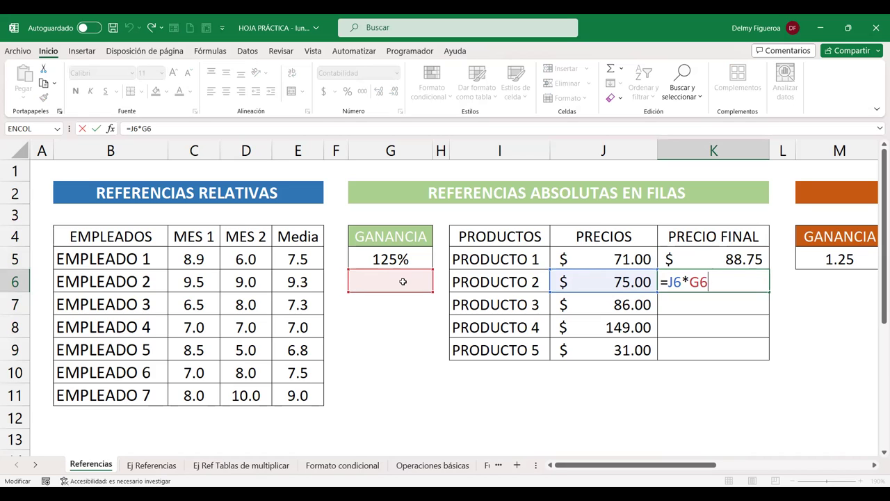
{"action": "key", "text": "Return"}
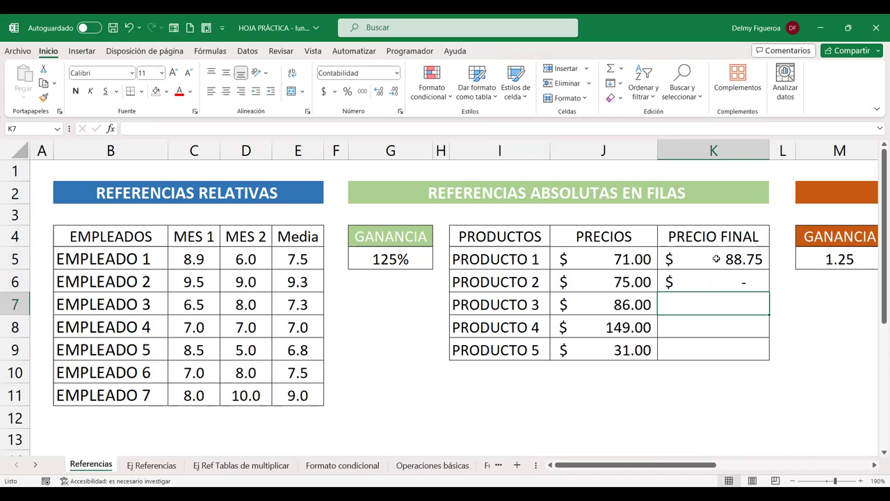
{"action": "double_click", "coordinate": [717, 258]}
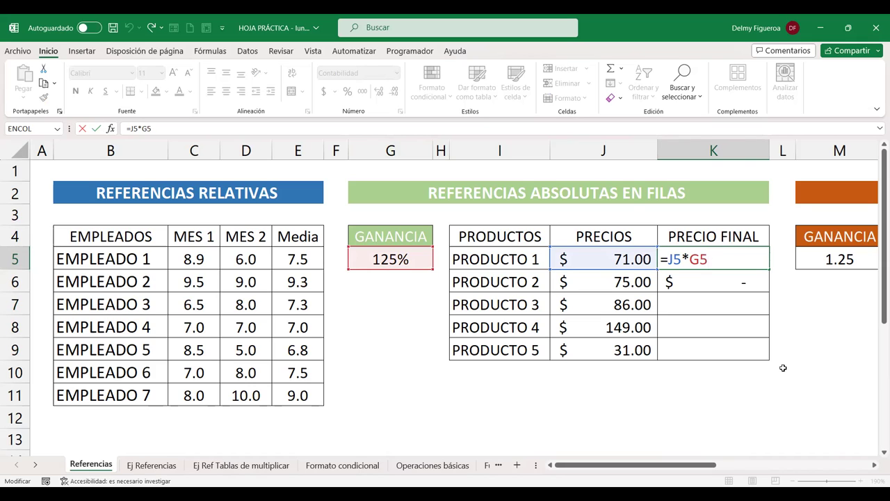
Change K5's formula to =J5*G$5, copy it into K6 and confirm it still uses G$5.
{"action": "key", "text": "F4"}
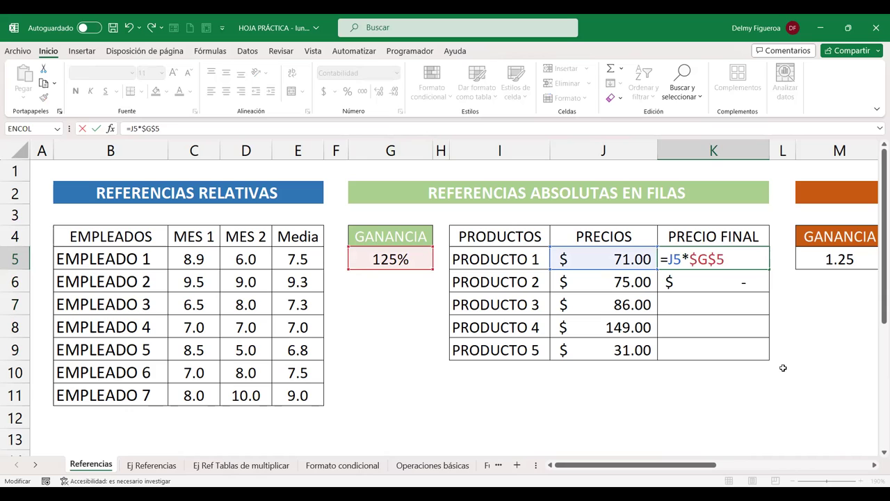
{"action": "key", "text": "F4"}
{"action": "key", "text": "Return"}
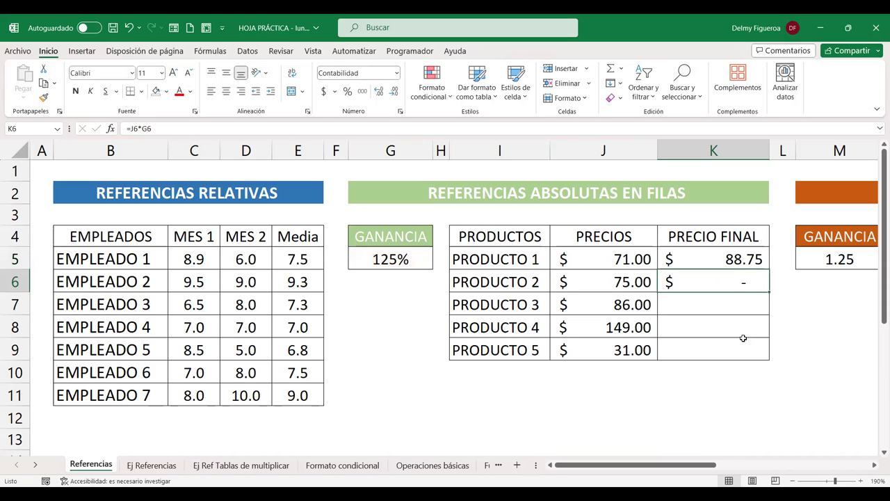
{"action": "left_click", "coordinate": [732, 264]}
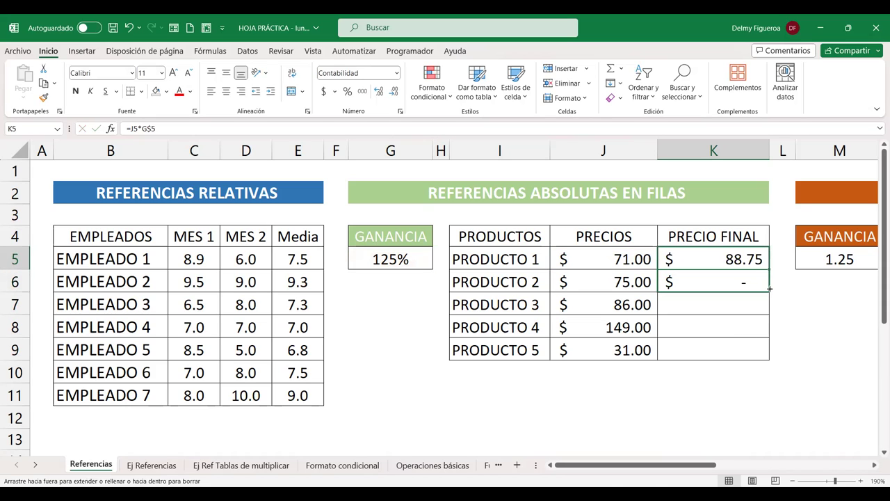
{"action": "left_click_drag", "start_coordinate": [771, 281], "coordinate": [769, 286]}
{"action": "double_click", "coordinate": [736, 283]}
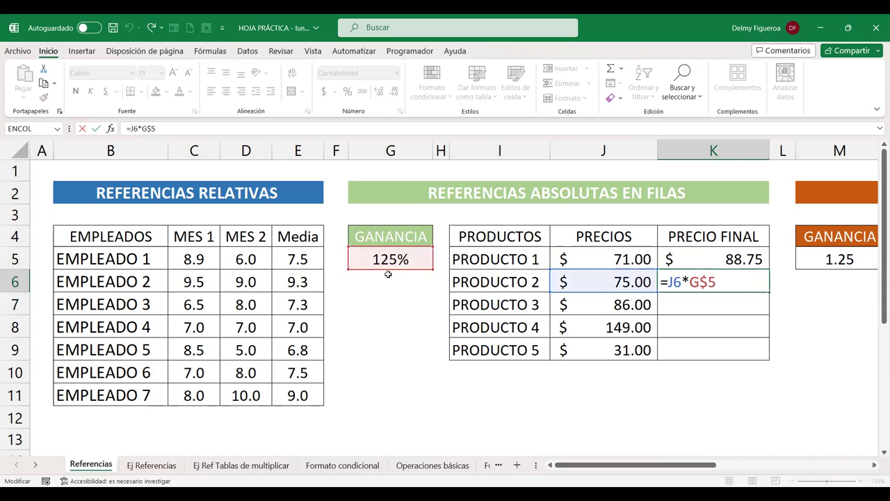
{"action": "key", "text": "Return"}
Fill the PRECIO FINAL formula down to K9 and verify the formulas in K7–K9.
{"action": "left_click", "coordinate": [751, 286]}
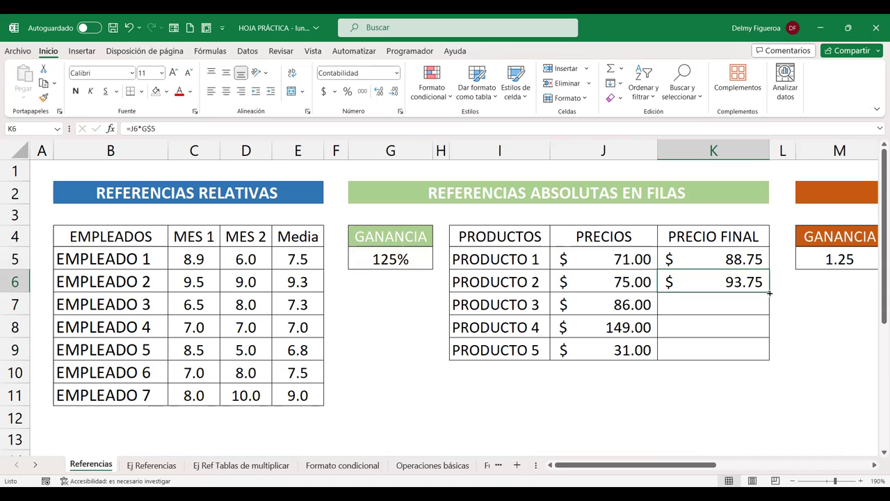
{"action": "left_click_drag", "start_coordinate": [769, 292], "coordinate": [765, 354]}
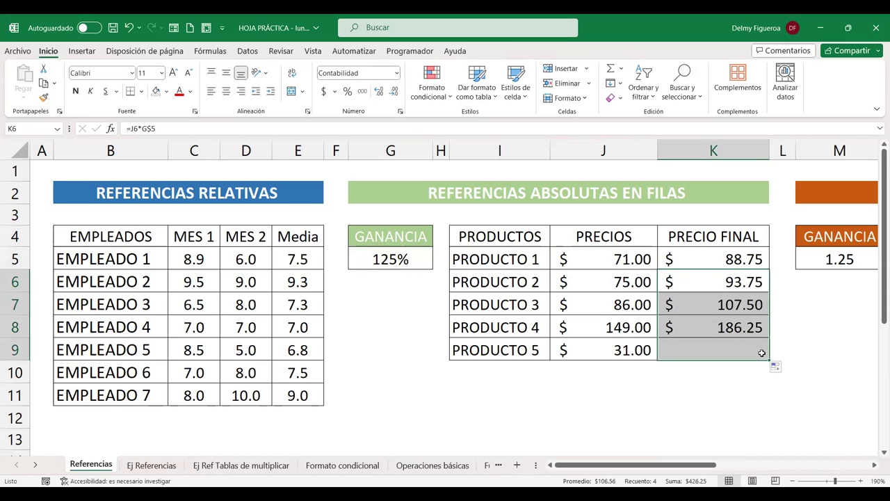
{"action": "left_click", "coordinate": [731, 304]}
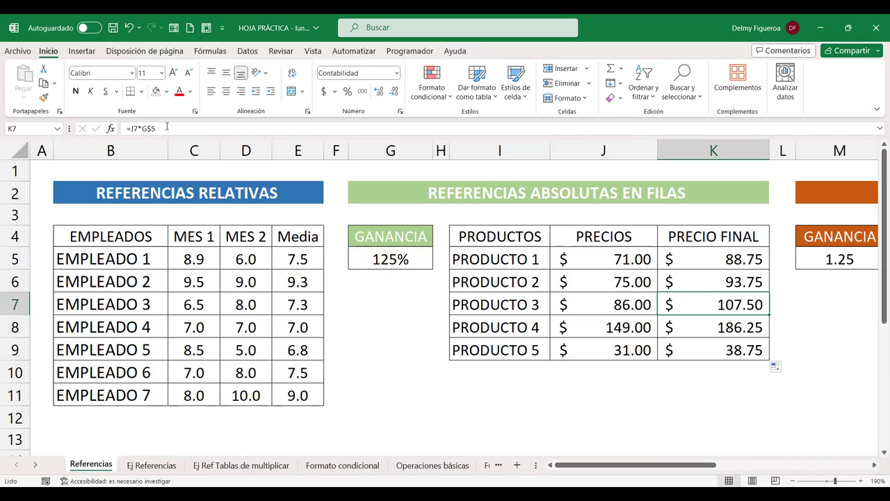
{"action": "key", "text": "Down"}
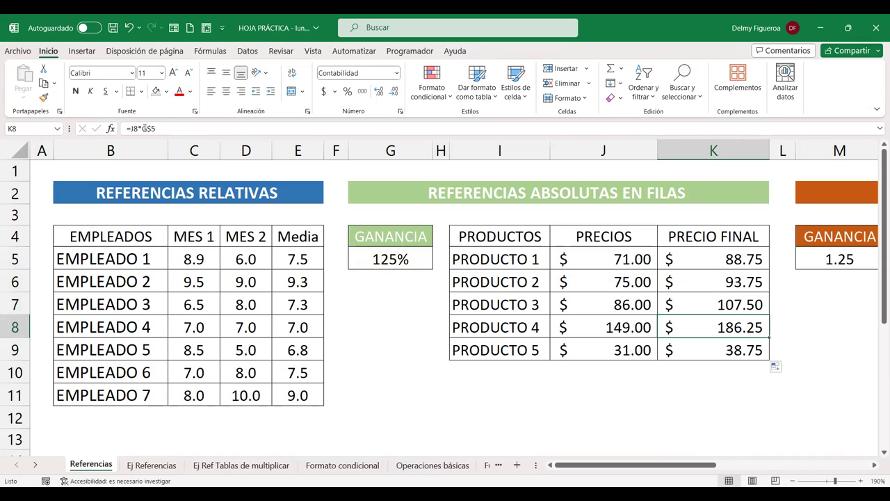
{"action": "key", "text": "Down"}
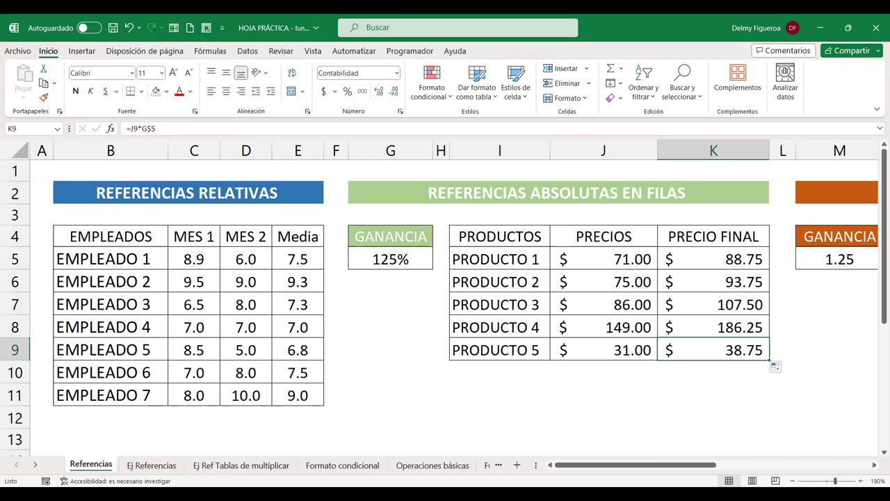
Scroll right to show the REFERENCIAS ABSOLUTAS EN COLUMNAS table in columns M–T.
{"action": "left_click", "coordinate": [876, 471]}
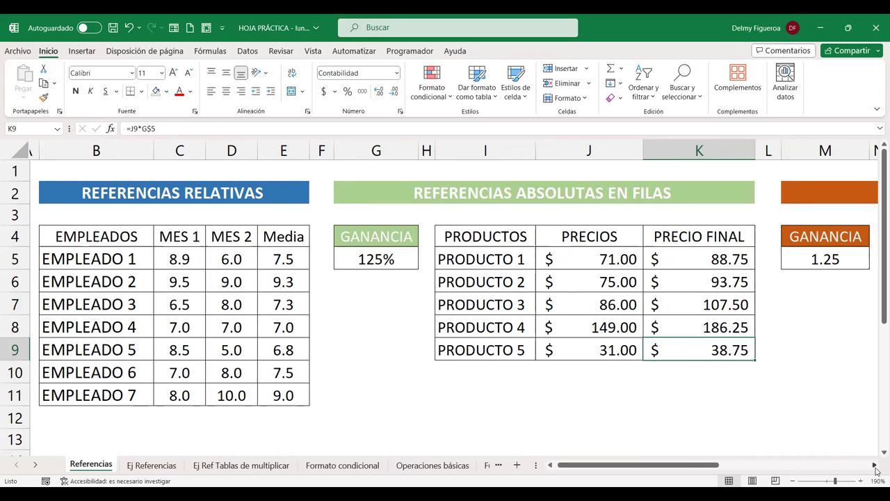
{"action": "left_click", "coordinate": [876, 471]}
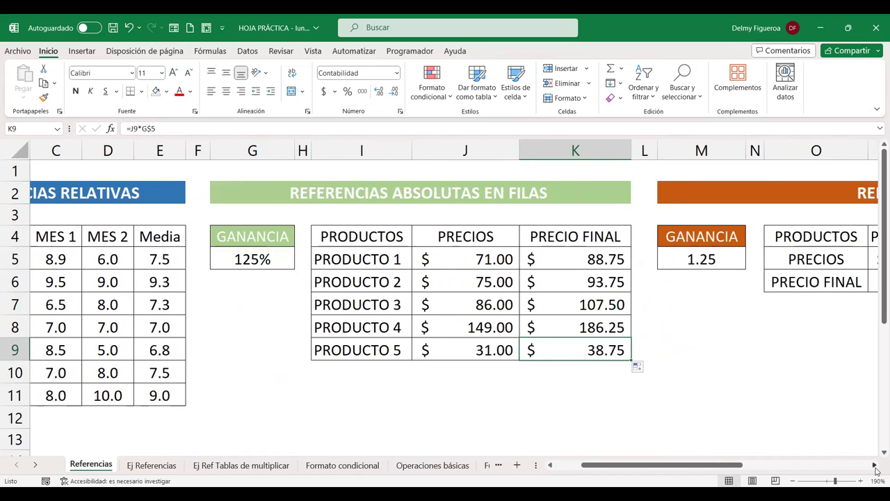
{"action": "left_click", "coordinate": [875, 471]}
{"action": "left_click", "coordinate": [876, 471]}
{"action": "left_click", "coordinate": [876, 471]}
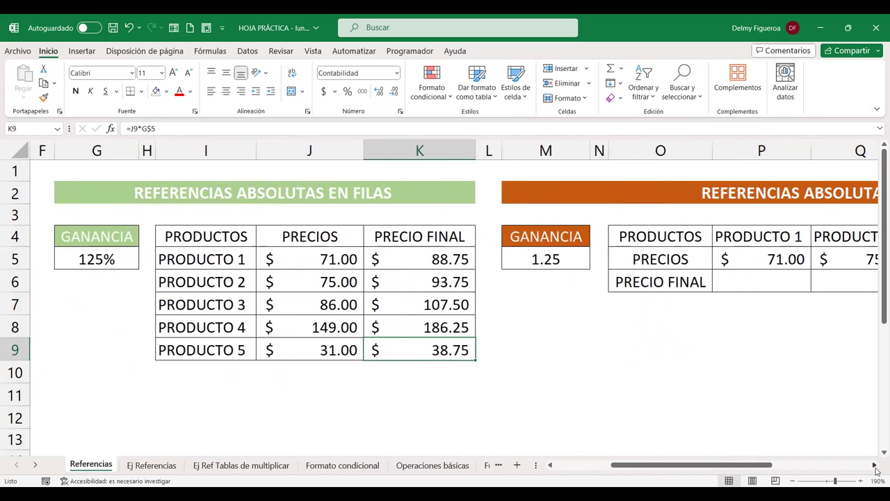
{"action": "left_click", "coordinate": [876, 471]}
{"action": "left_click", "coordinate": [875, 471]}
{"action": "left_click", "coordinate": [875, 471]}
{"action": "left_click", "coordinate": [875, 471]}
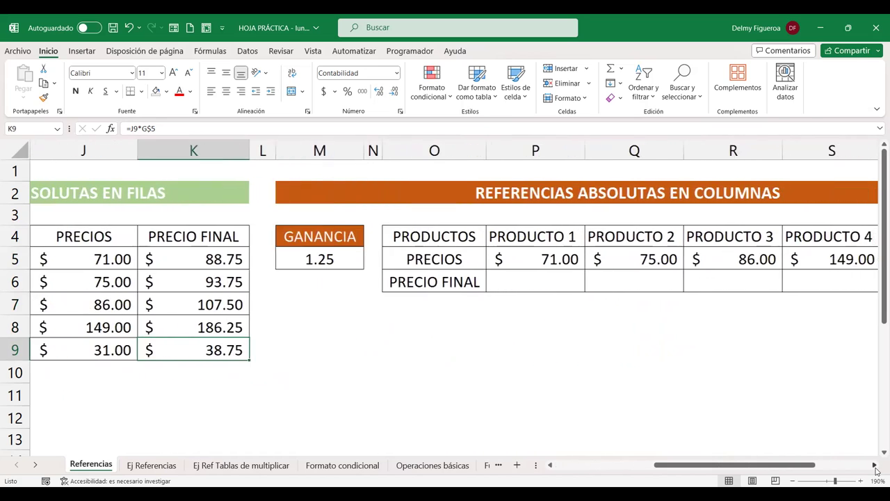
{"action": "left_click", "coordinate": [875, 471]}
{"action": "left_click", "coordinate": [876, 471]}
{"action": "left_click", "coordinate": [876, 470]}
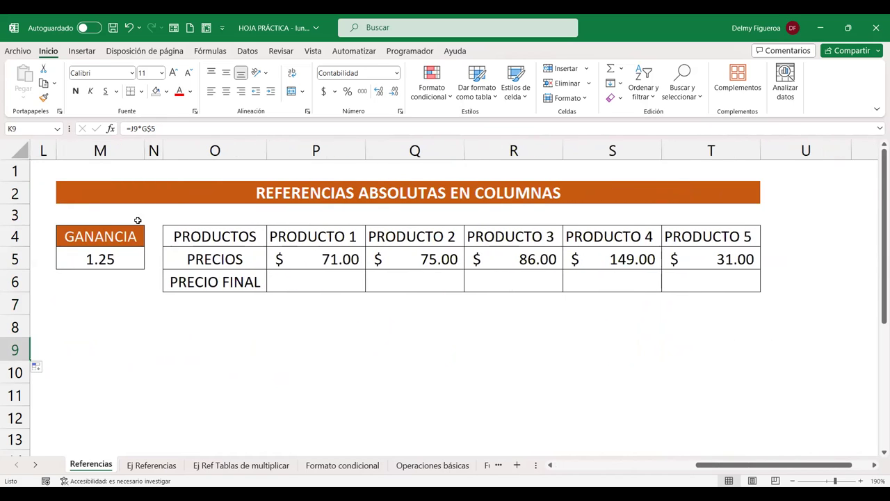
{"action": "left_click", "coordinate": [317, 278]}
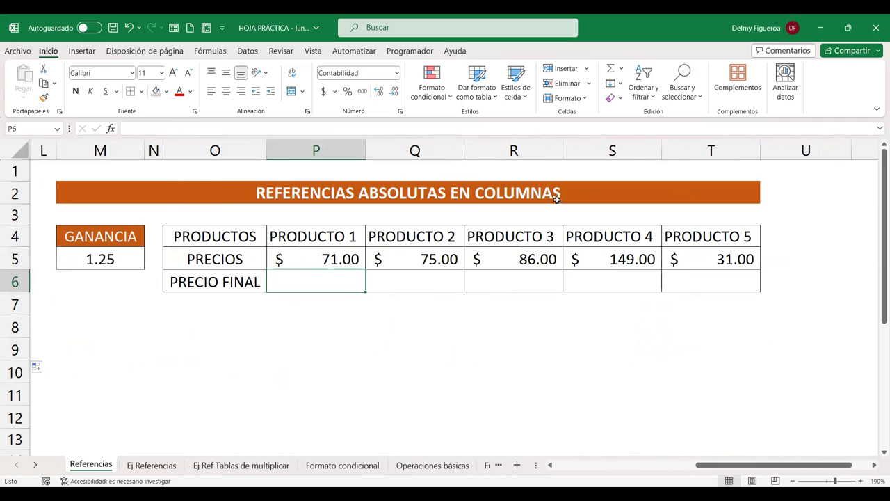
{"action": "left_click_drag", "start_coordinate": [756, 466], "coordinate": [640, 464]}
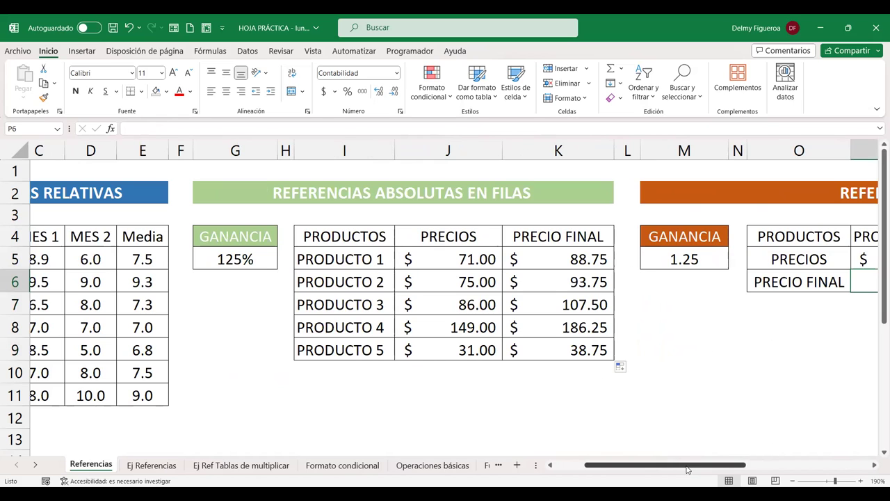
{"action": "left_click_drag", "start_coordinate": [687, 470], "coordinate": [807, 467]}
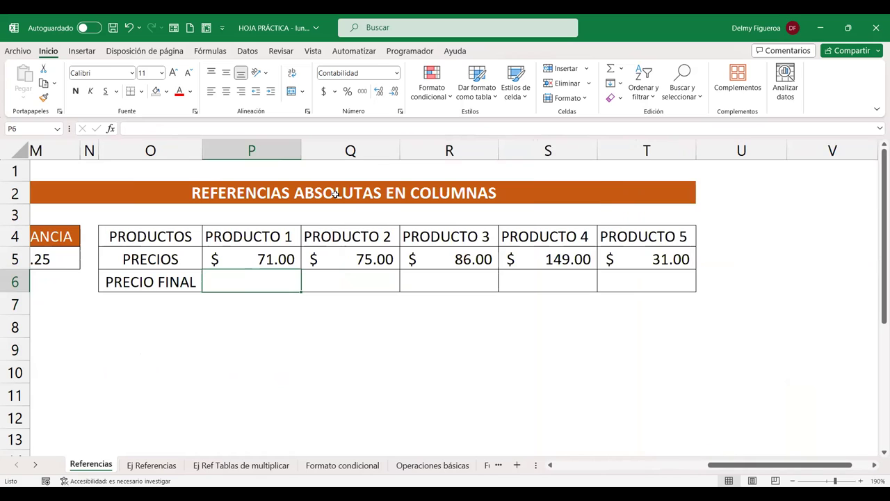
{"action": "left_click_drag", "start_coordinate": [808, 467], "coordinate": [762, 468]}
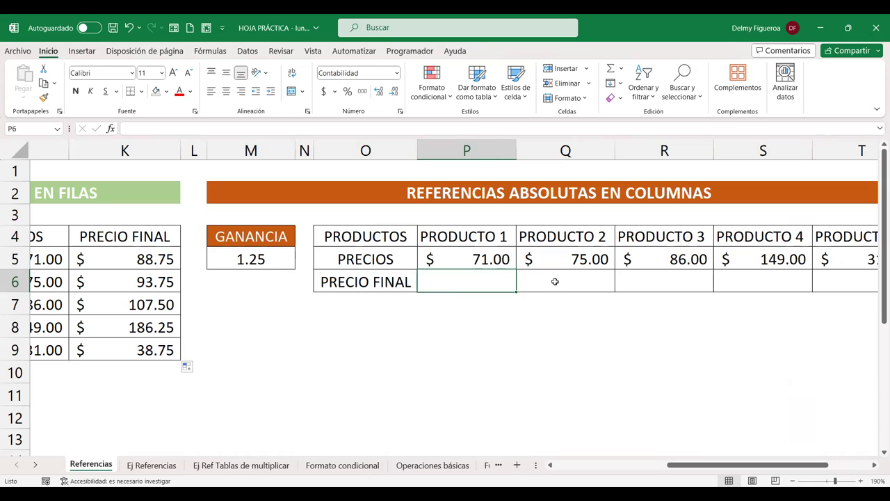
Enter =P5*M5 in P6 to give PRODUCTO 1 a PRECIO FINAL of $88.75.
{"action": "type", "text": "="}
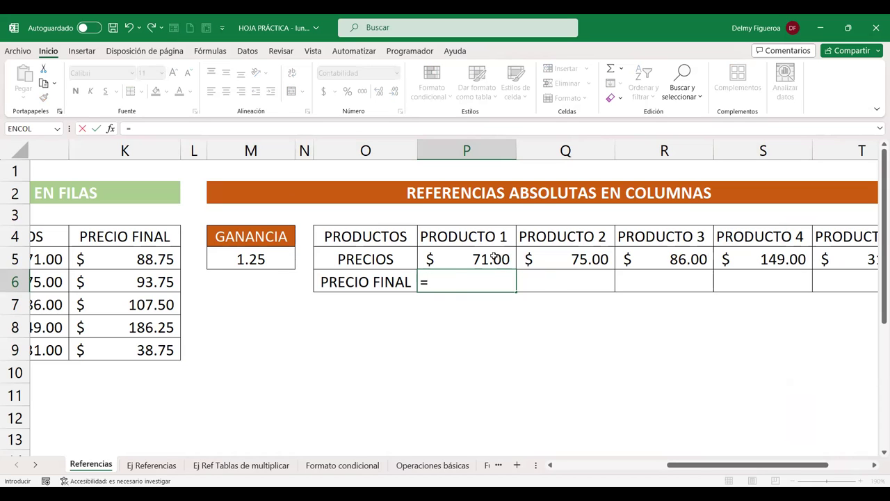
{"action": "left_click", "coordinate": [492, 256]}
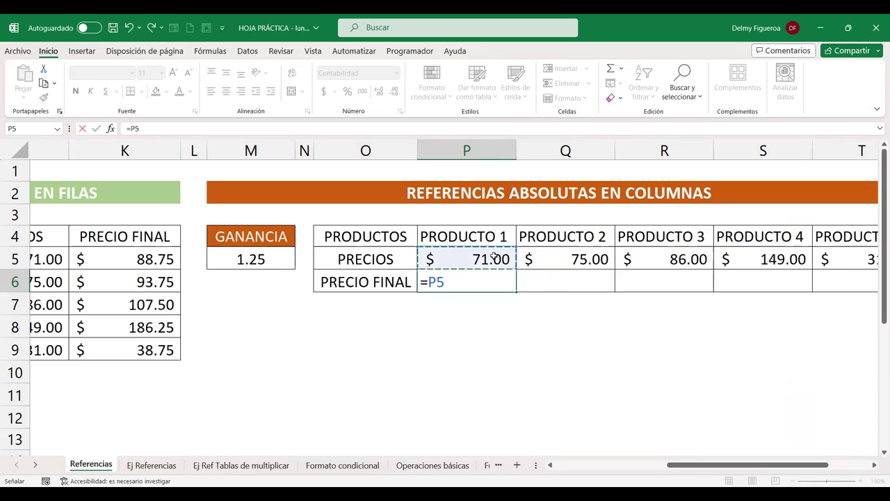
{"action": "type", "text": "*"}
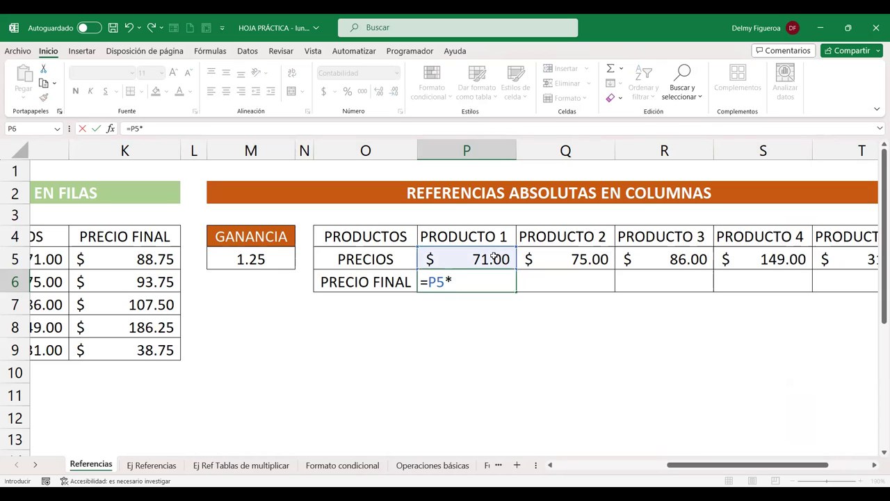
{"action": "left_click", "coordinate": [232, 258]}
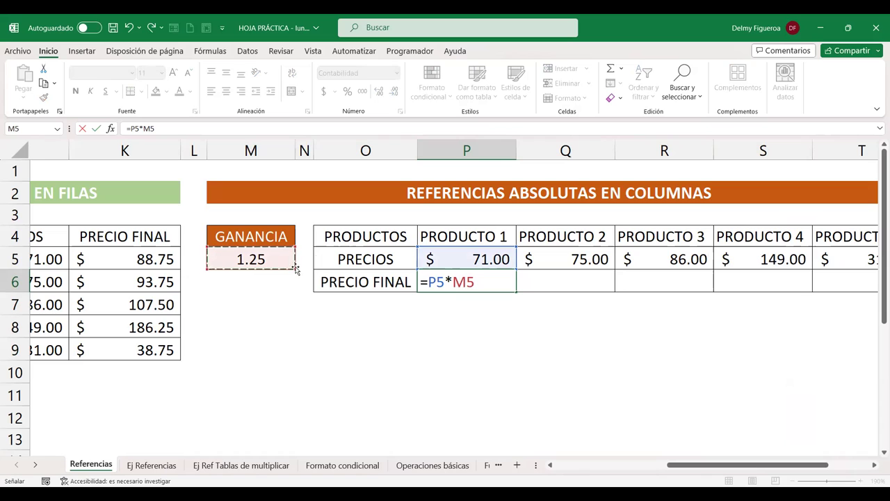
{"action": "key", "text": "Return"}
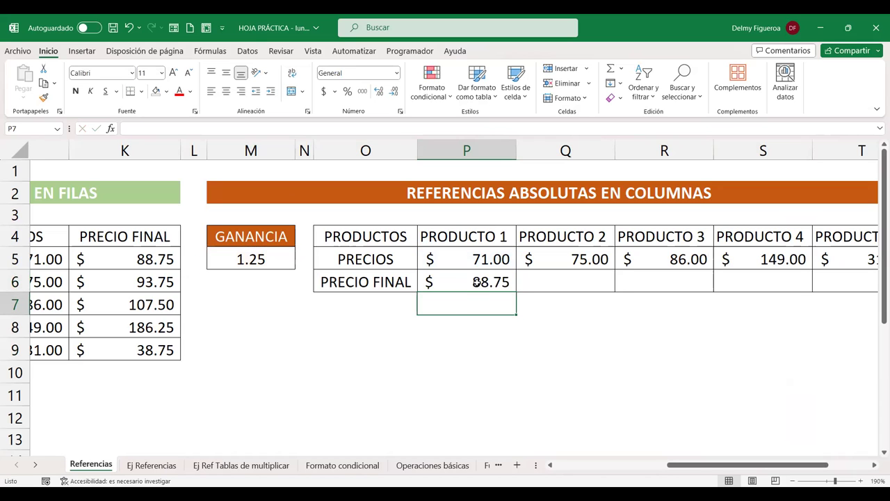
Copy P6 into Q6 and inspect its shifted formula =Q5*N5.
{"action": "left_click", "coordinate": [476, 282]}
{"action": "left_click_drag", "start_coordinate": [516, 292], "coordinate": [612, 293]}
{"action": "double_click", "coordinate": [575, 281]}
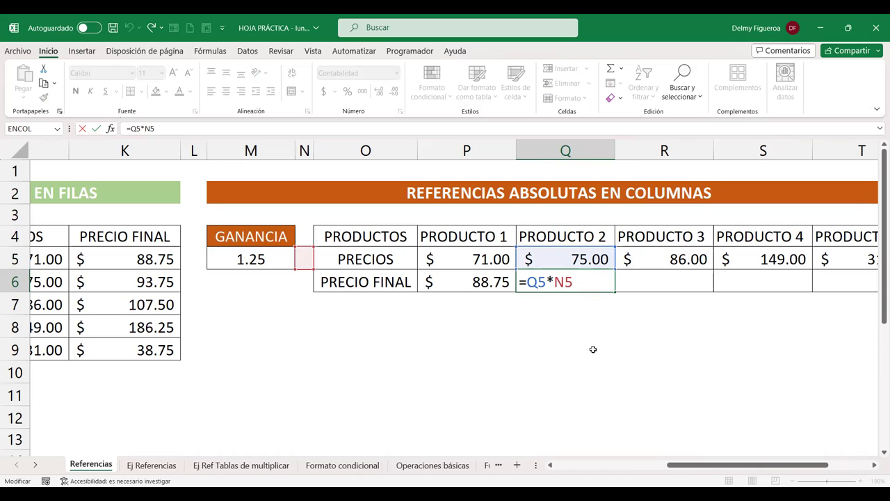
Change P6's formula to =P5*$M5 so the gain column stays locked.
{"action": "key", "text": "Return"}
{"action": "double_click", "coordinate": [488, 282]}
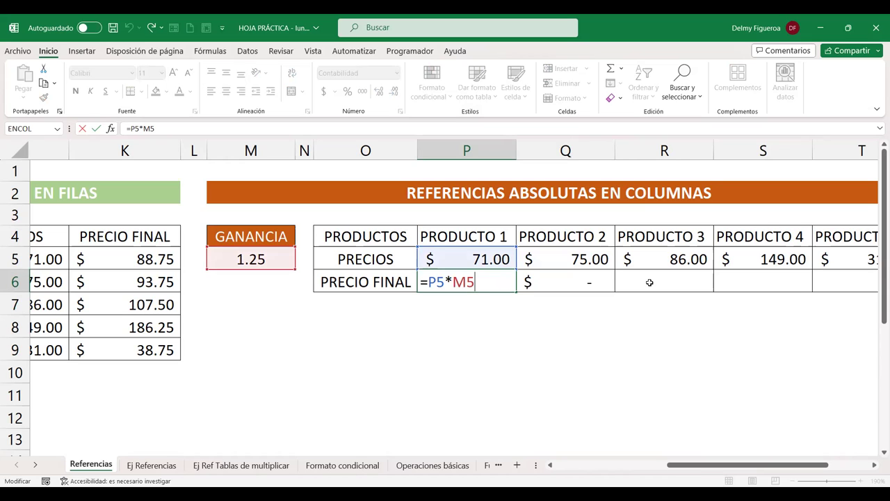
{"action": "key", "text": "Left"}
{"action": "key", "text": "Left"}
{"action": "type", "text": "$"}
{"action": "key", "text": "F4"}
{"action": "key", "text": "F4"}
{"action": "key", "text": "F4"}
{"action": "key", "text": "F4"}
{"action": "key", "text": "F4"}
{"action": "key", "text": "F4"}
{"action": "key", "text": "F4"}
{"action": "key", "text": "F4"}
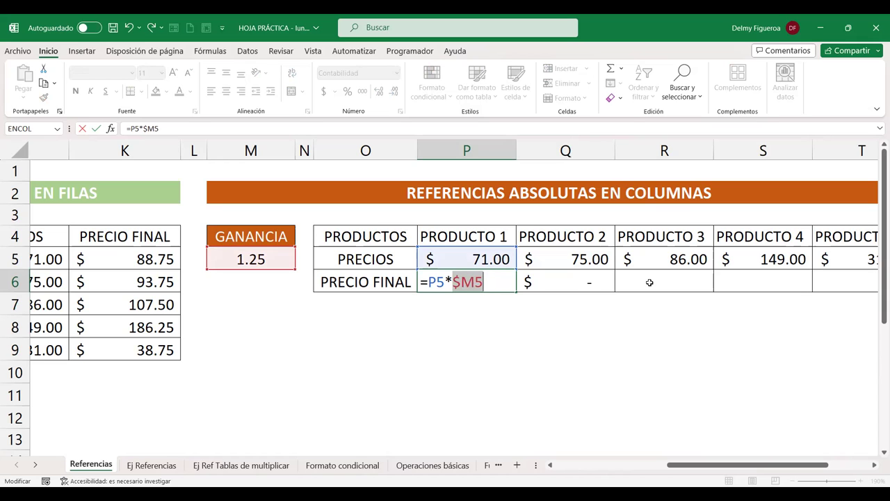
{"action": "key", "text": "F4"}
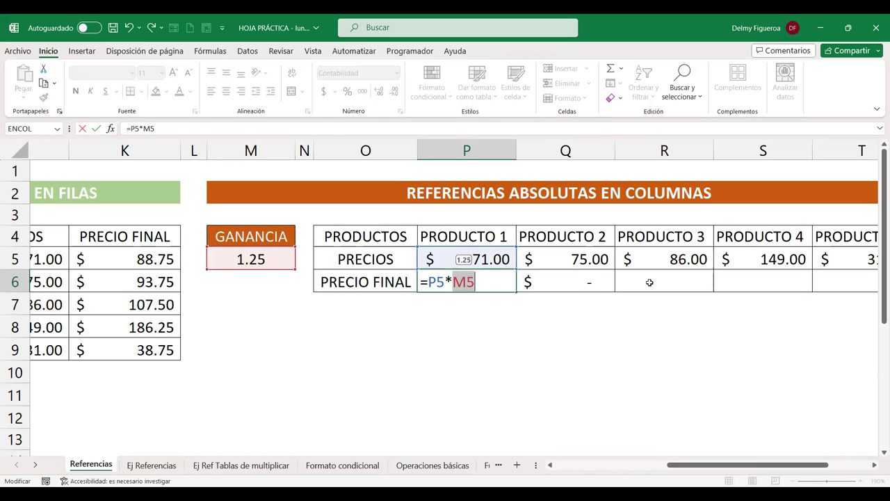
{"action": "key", "text": "F4"}
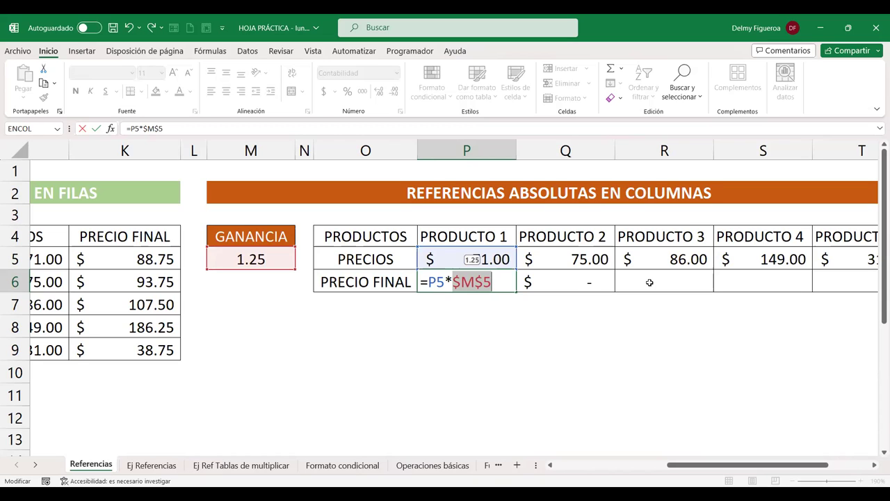
{"action": "key", "text": "F4"}
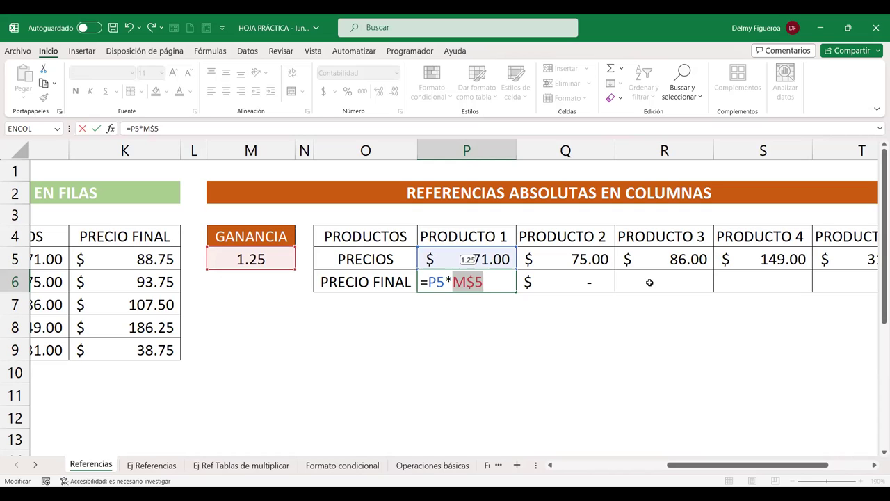
{"action": "key", "text": "F4"}
{"action": "key", "text": "Return"}
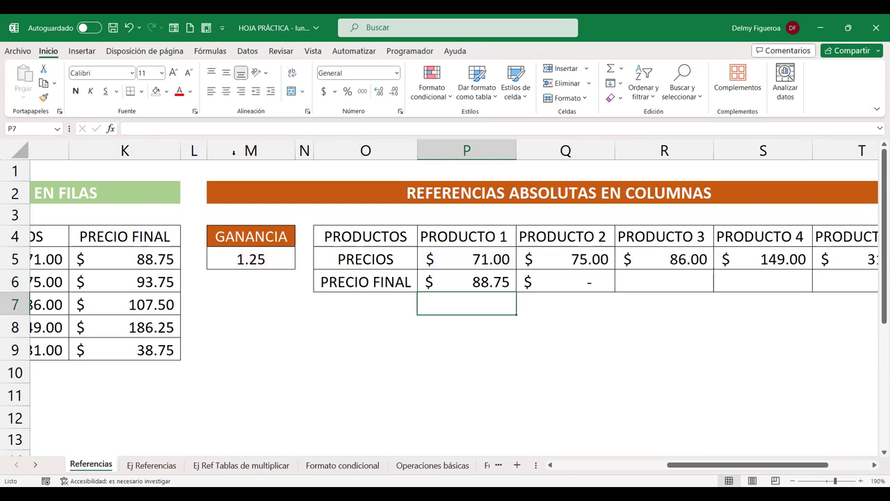
Copy the corrected P6 formula into Q6 and confirm it still uses $M5.
{"action": "left_click", "coordinate": [251, 150]}
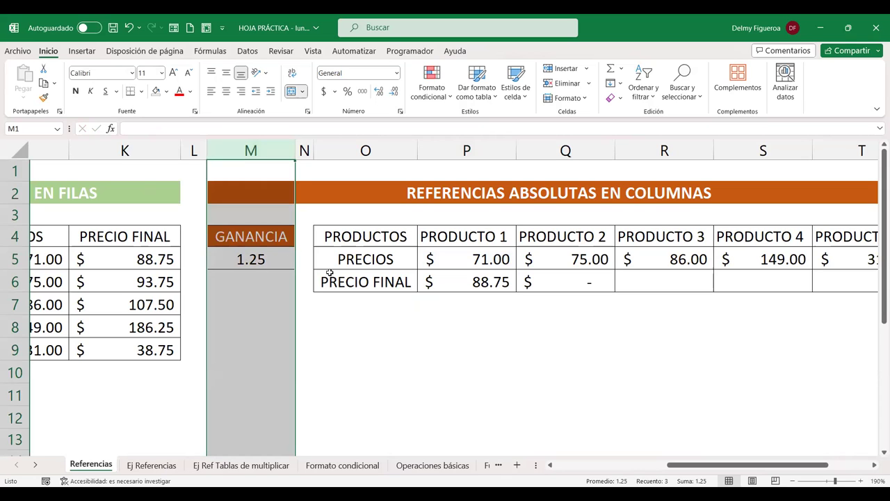
{"action": "left_click", "coordinate": [489, 283]}
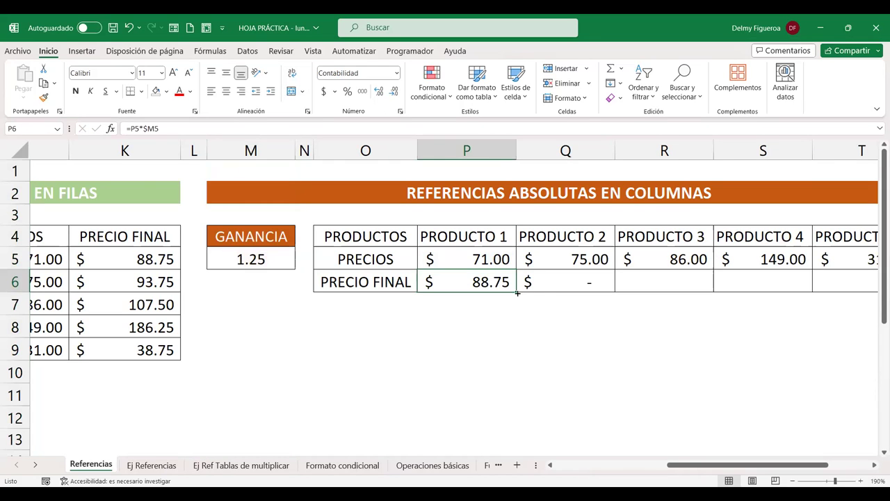
{"action": "left_click_drag", "start_coordinate": [520, 299], "coordinate": [672, 286]}
{"action": "left_click", "coordinate": [498, 284]}
{"action": "left_click_drag", "start_coordinate": [515, 292], "coordinate": [605, 305]}
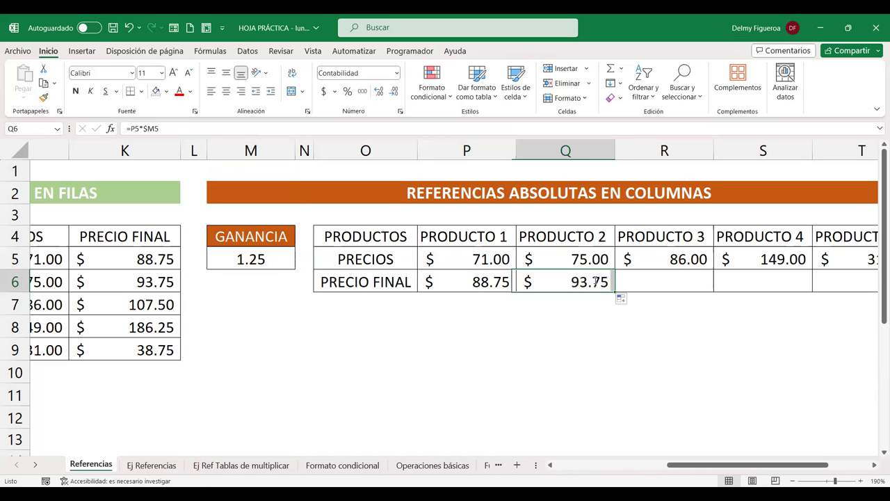
{"action": "double_click", "coordinate": [560, 279]}
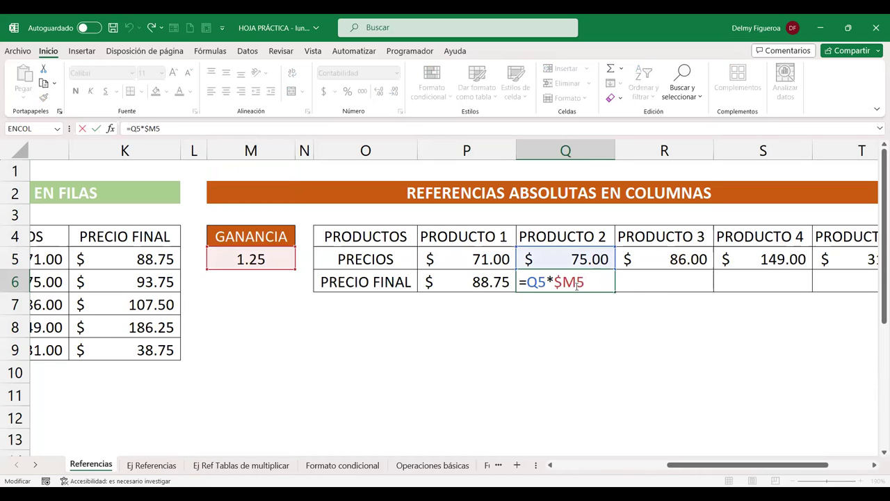
{"action": "key", "text": "Return"}
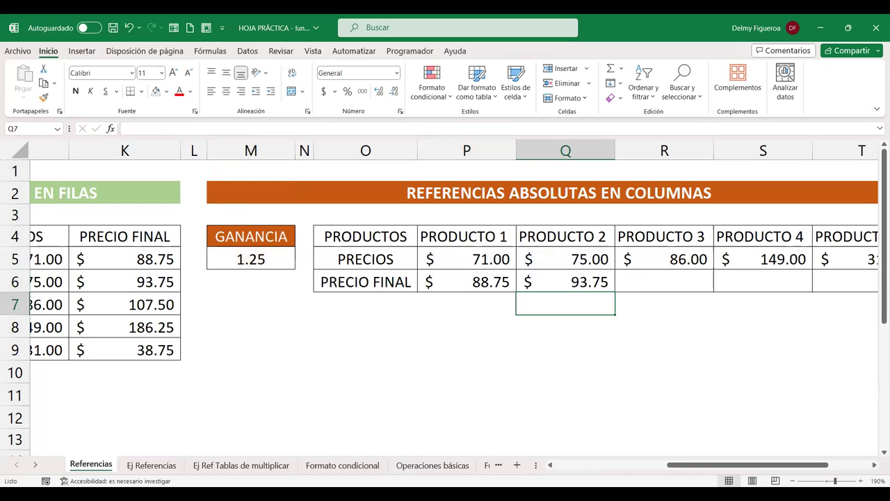
Fill the PRECIO FINAL formula across to T6 and check R6, S6 and T6.
{"action": "left_click", "coordinate": [875, 469]}
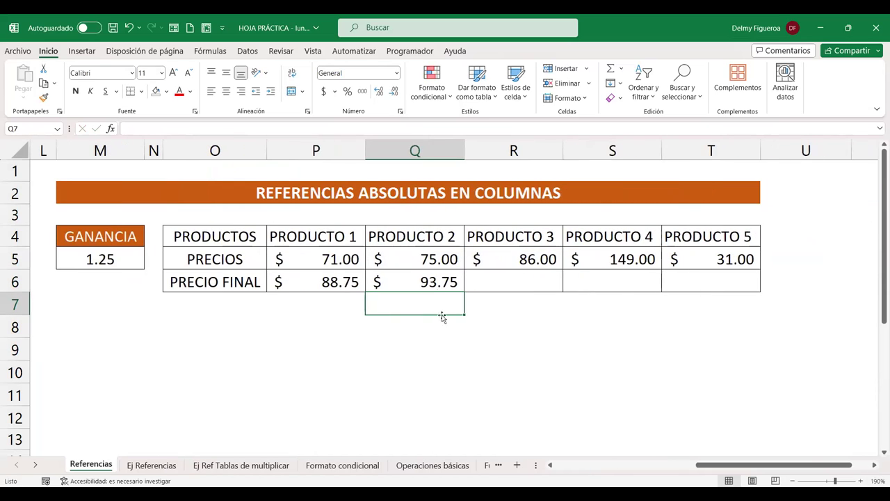
{"action": "left_click", "coordinate": [438, 278]}
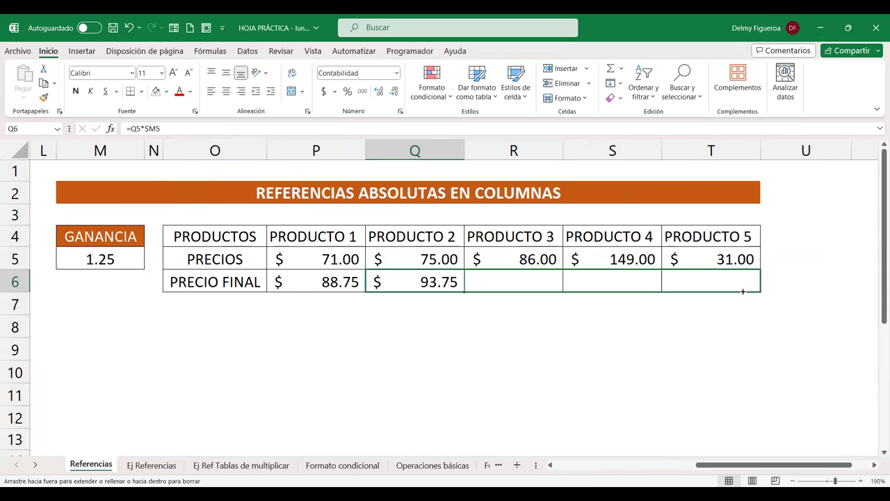
{"action": "left_click_drag", "start_coordinate": [465, 290], "coordinate": [748, 292]}
{"action": "left_click", "coordinate": [526, 283]}
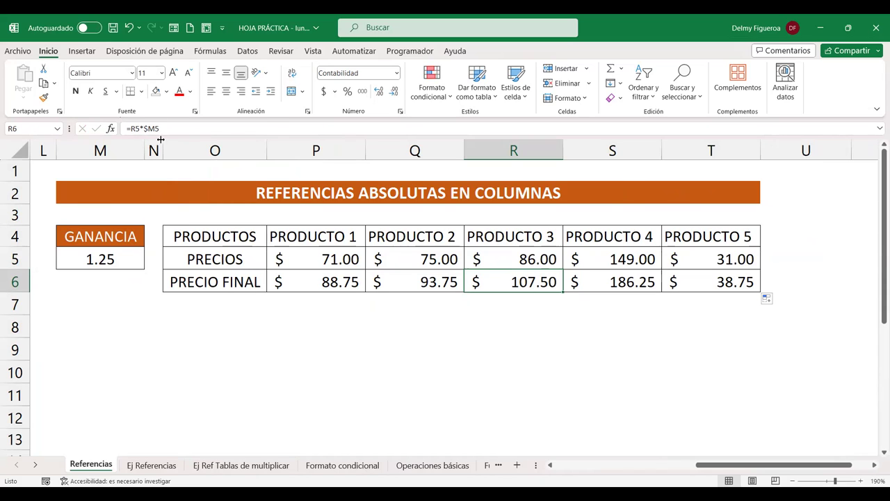
{"action": "key", "text": "Right"}
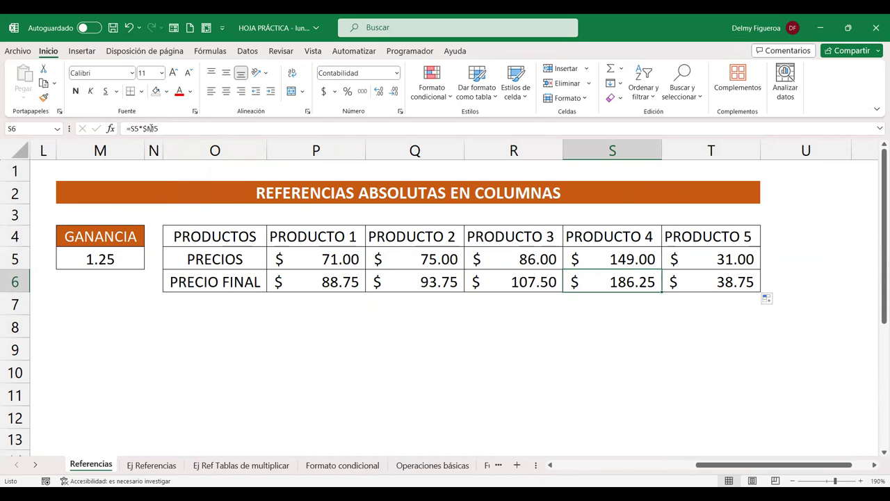
{"action": "key", "text": "Right"}
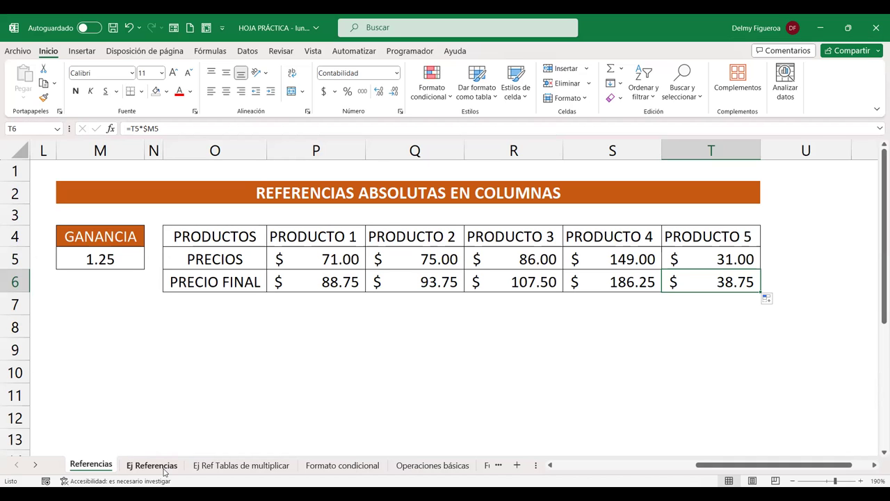
Switch to the Ej Referencias sheet.
{"action": "scroll", "coordinate": [612, 423], "scroll_direction": "left", "scroll_amount": 5}
{"action": "scroll", "coordinate": [559, 388], "scroll_direction": "down", "scroll_amount": 6}
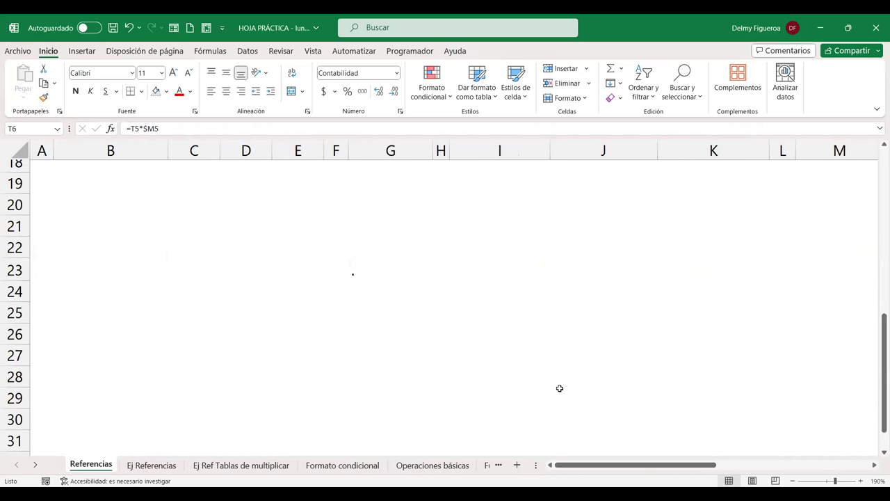
{"action": "scroll", "coordinate": [559, 389], "scroll_direction": "up", "scroll_amount": 6}
{"action": "left_click", "coordinate": [777, 468]}
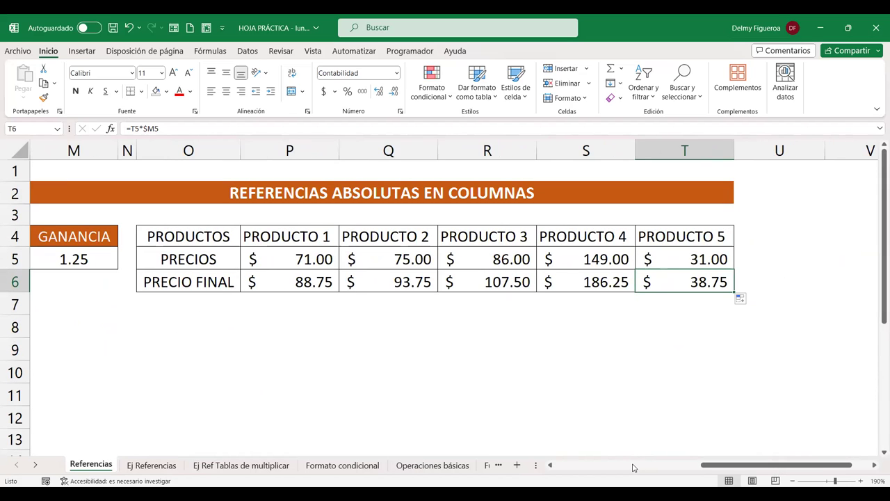
{"action": "left_click", "coordinate": [167, 465]}
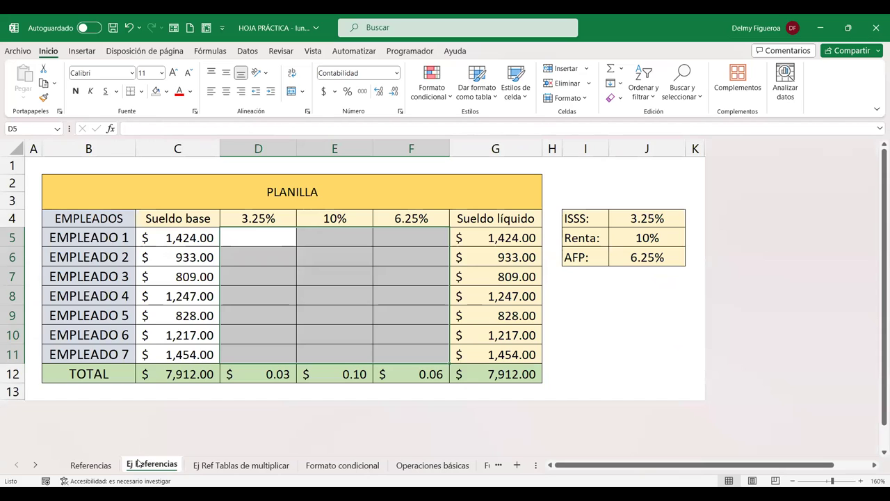
{"action": "left_click", "coordinate": [264, 232]}
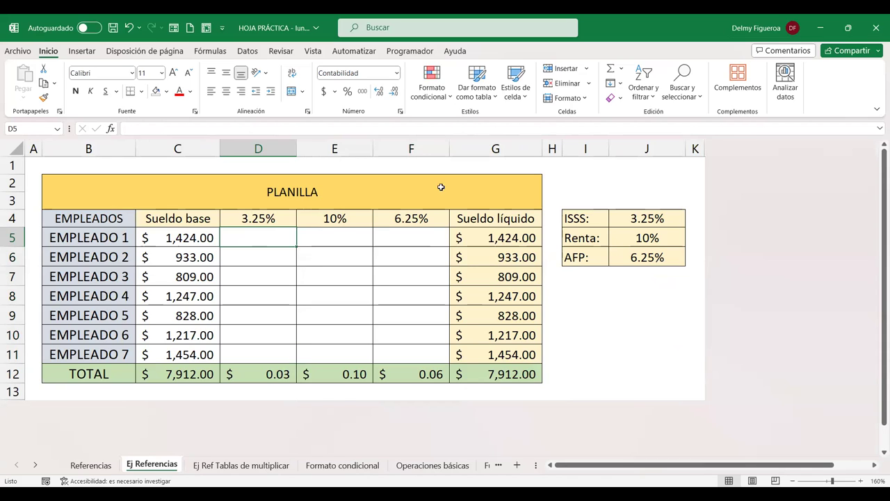
{"action": "left_click", "coordinate": [242, 187]}
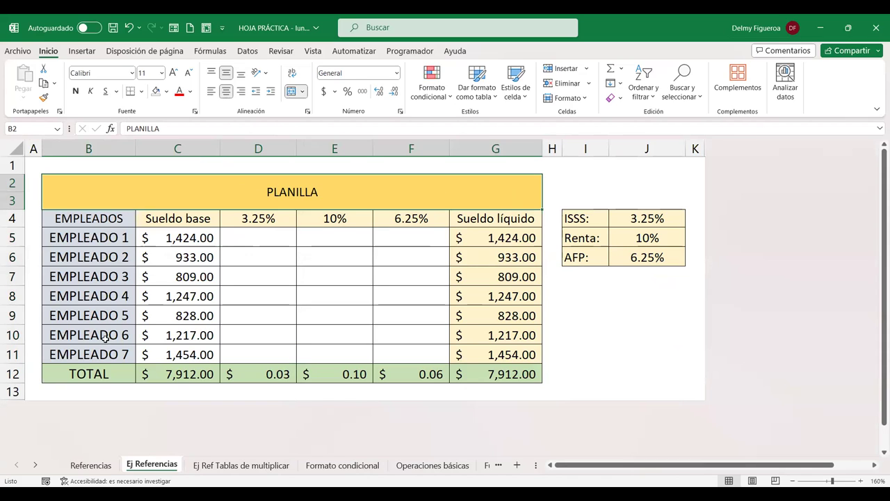
{"action": "left_click", "coordinate": [274, 232]}
{"action": "left_click", "coordinate": [317, 231]}
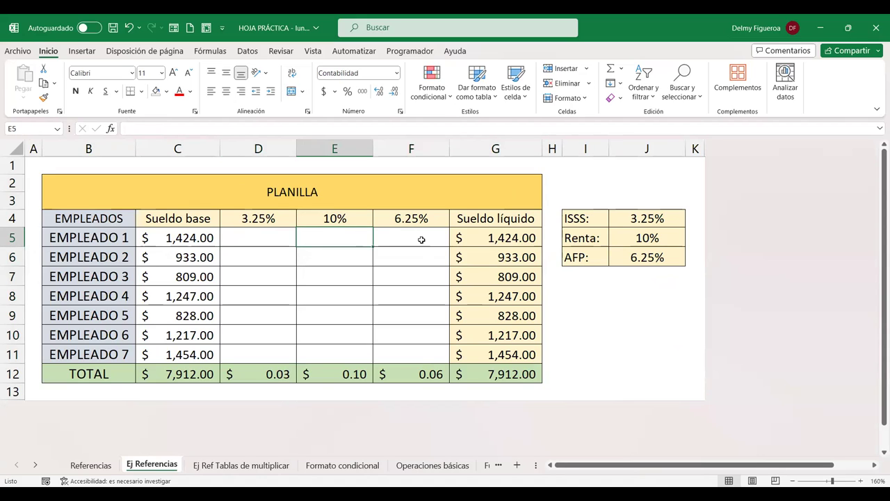
{"action": "left_click", "coordinate": [422, 240]}
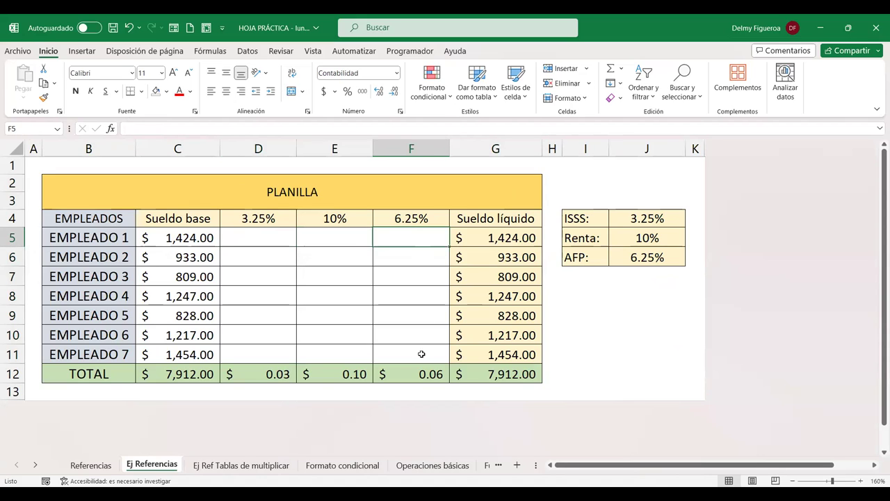
{"action": "left_click", "coordinate": [201, 375]}
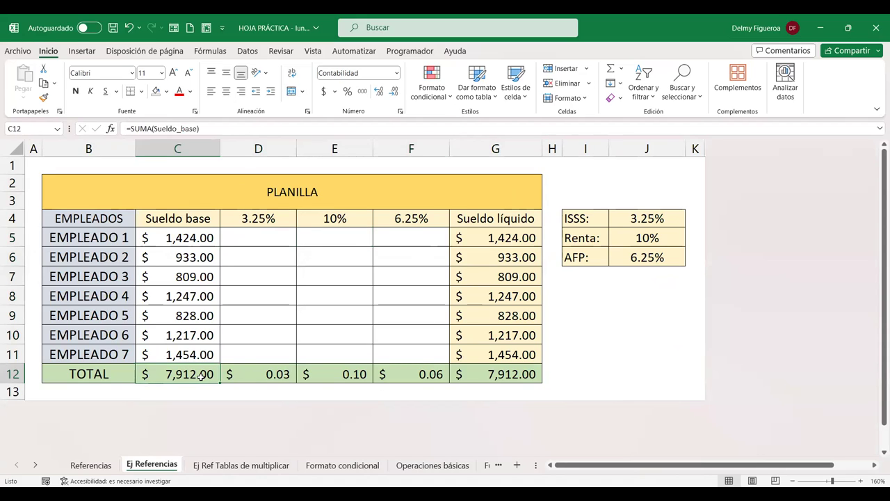
{"action": "left_click", "coordinate": [277, 374]}
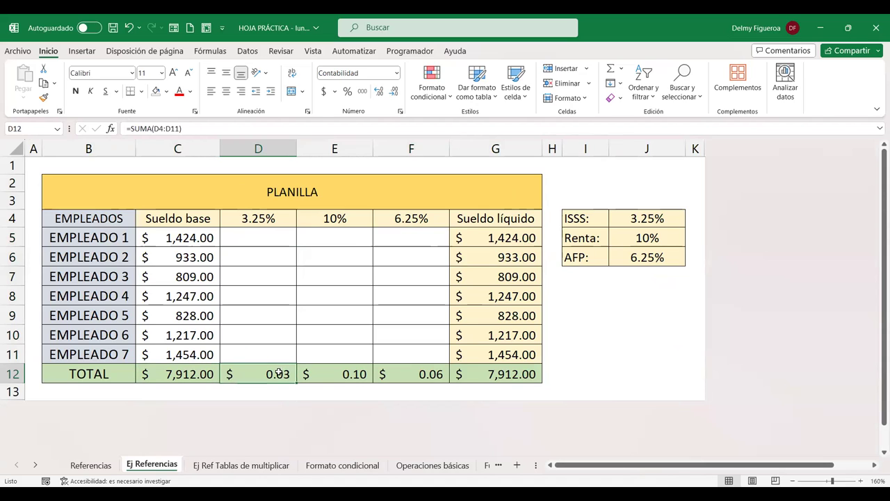
{"action": "left_click", "coordinate": [518, 238]}
{"action": "double_click", "coordinate": [518, 238]}
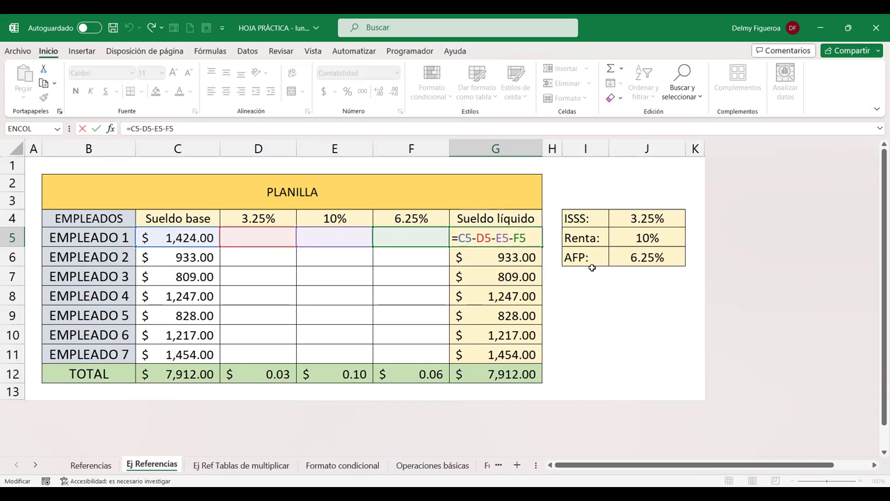
{"action": "key", "text": "Return"}
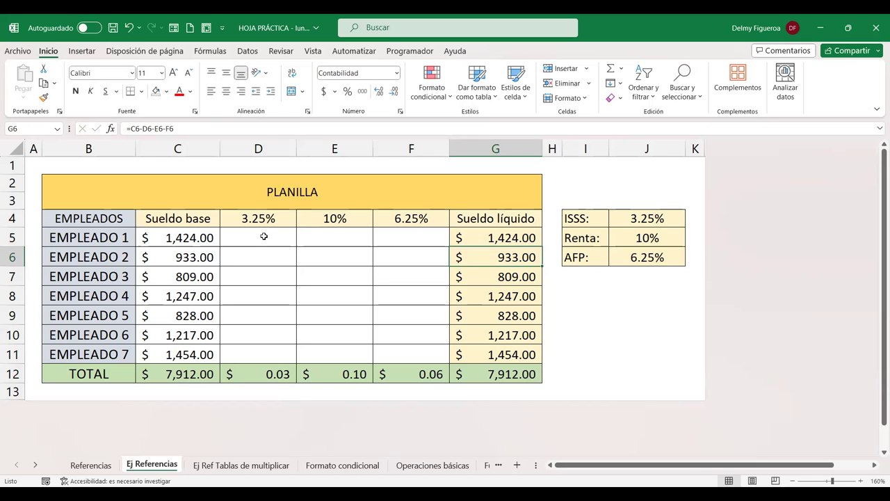
{"action": "left_click", "coordinate": [264, 237]}
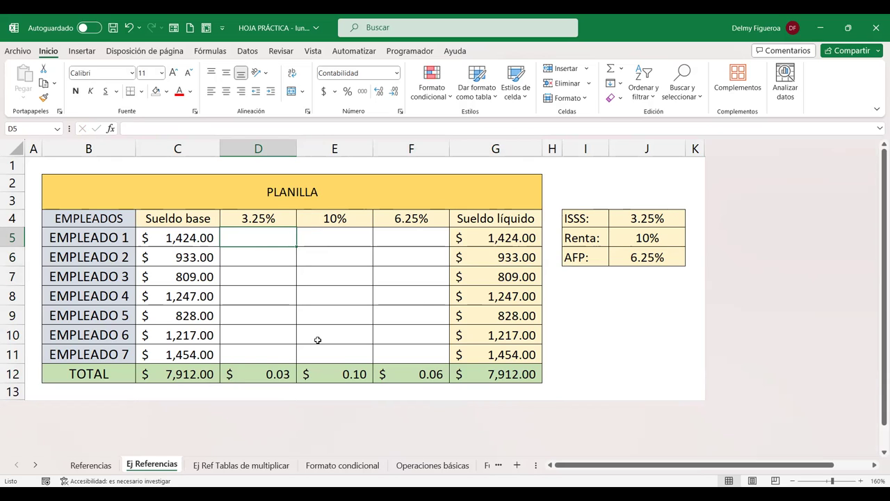
{"action": "left_click", "coordinate": [261, 372]}
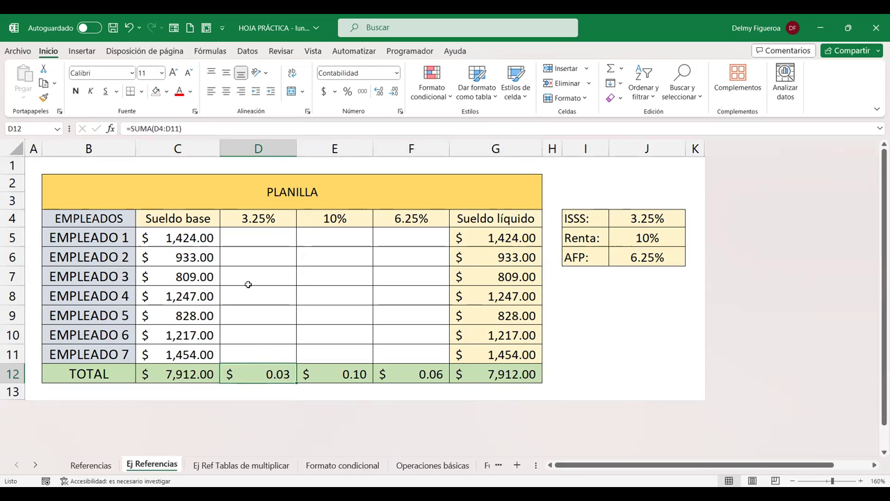
Change D12's total to =SUMA(D5:D11) so the D4 header is excluded.
{"action": "double_click", "coordinate": [273, 369]}
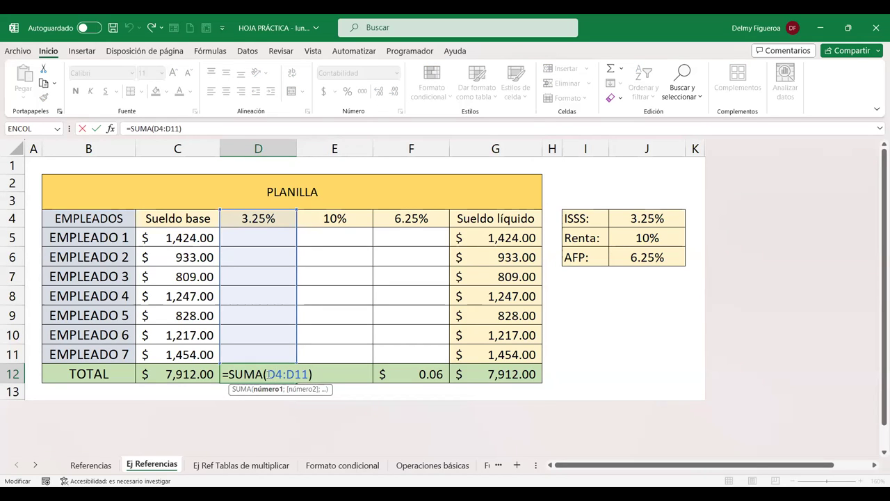
{"action": "left_click_drag", "start_coordinate": [267, 373], "coordinate": [288, 374]}
{"action": "left_click", "coordinate": [307, 374]}
{"action": "left_click", "coordinate": [258, 234]}
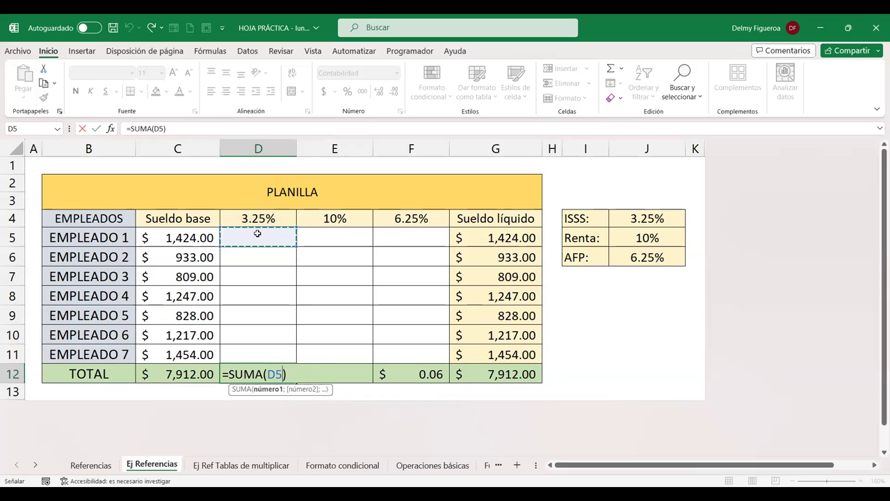
{"action": "left_click", "coordinate": [247, 354], "text": "shift"}
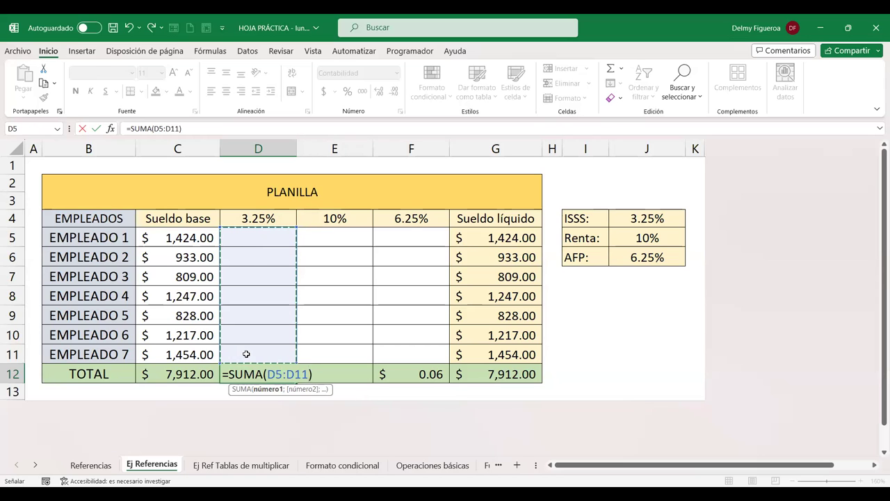
{"action": "key", "text": "Return"}
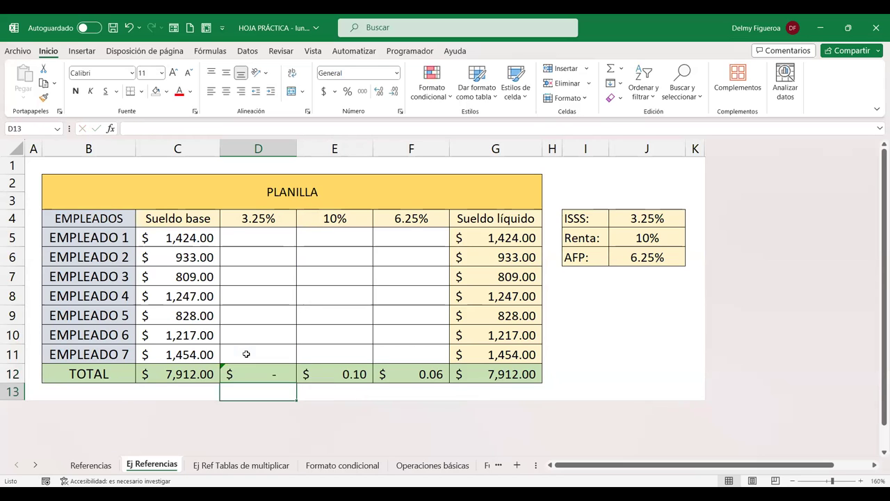
{"action": "left_click", "coordinate": [272, 220]}
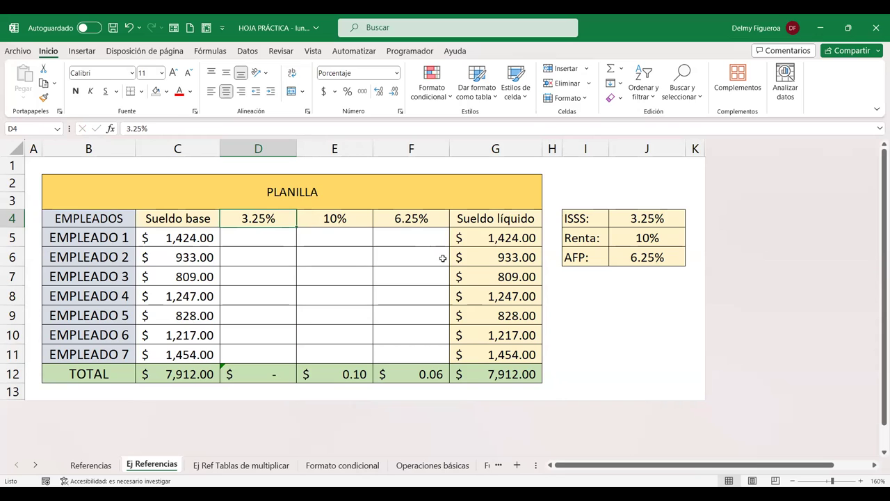
Enter the headers ISSS, Renta and AFP in D4, E4 and F4.
{"action": "type", "text": "ISSS"}
{"action": "key", "text": "Tab"}
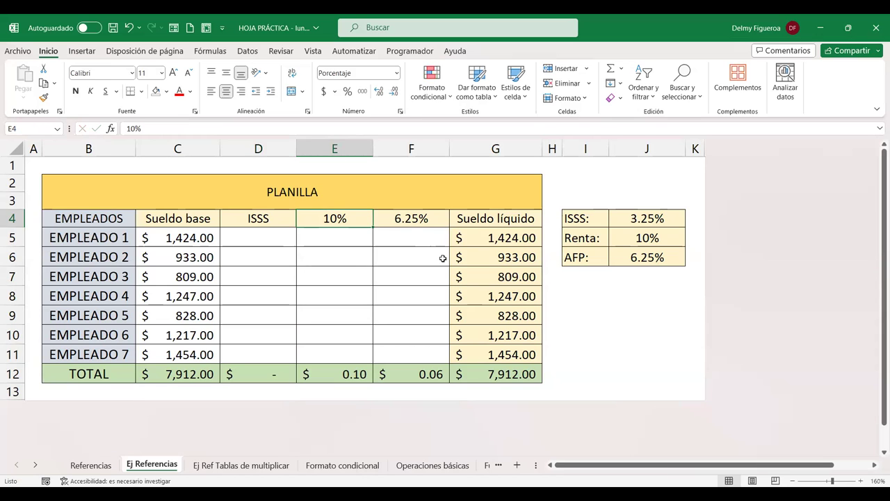
{"action": "type", "text": "Renta"}
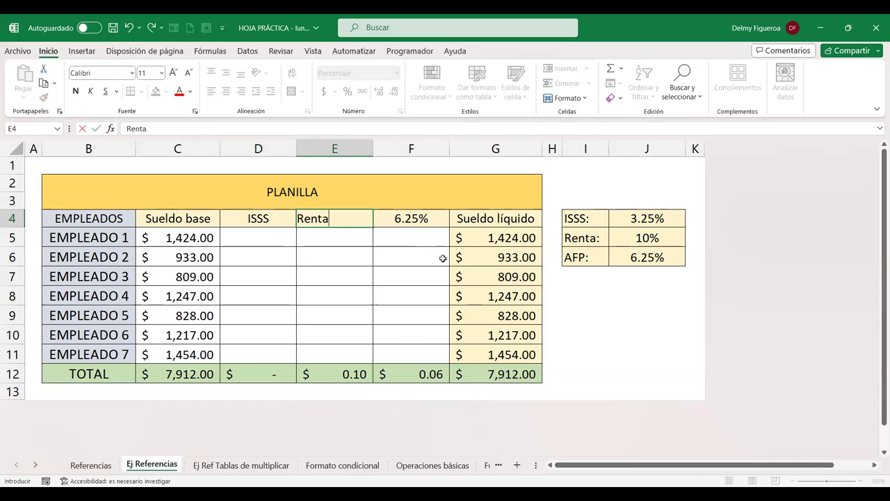
{"action": "key", "text": "Tab"}
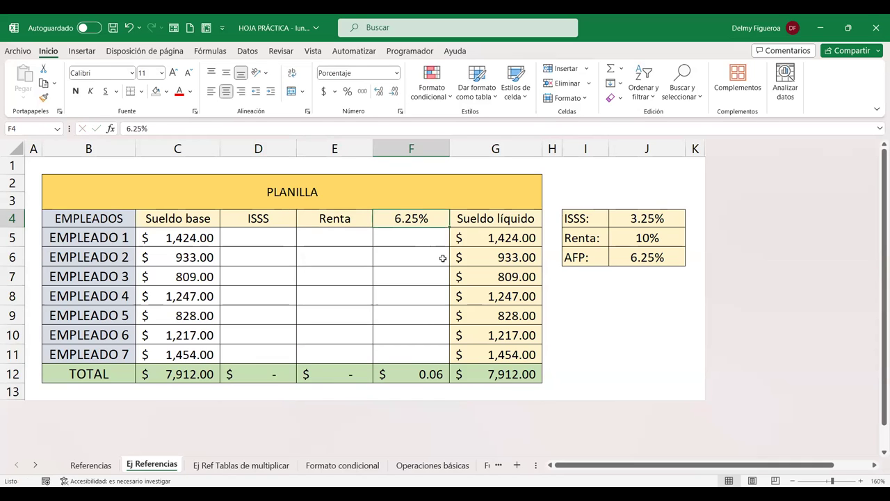
{"action": "type", "text": "AFP"}
{"action": "key", "text": "Return"}
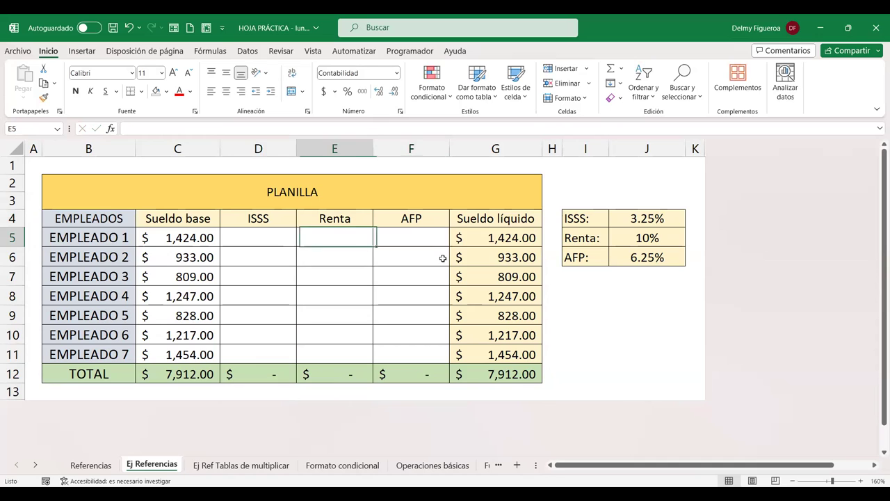
{"action": "key", "text": "Left"}
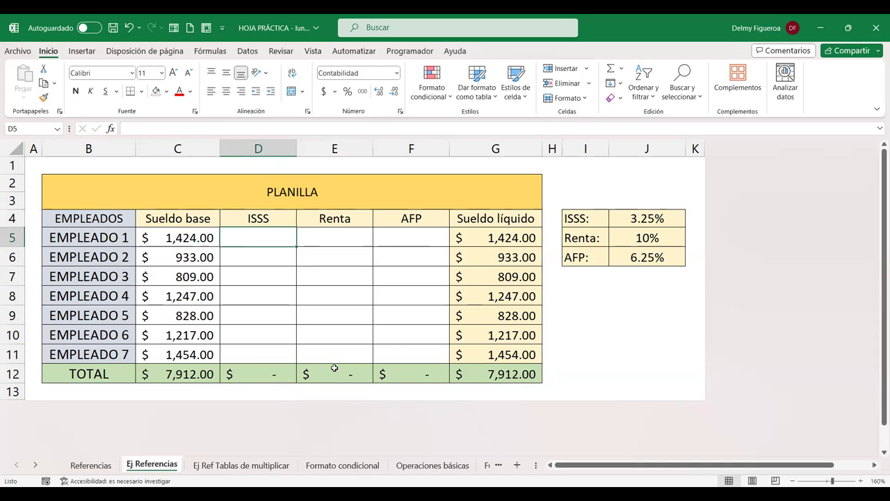
{"action": "left_click", "coordinate": [334, 367]}
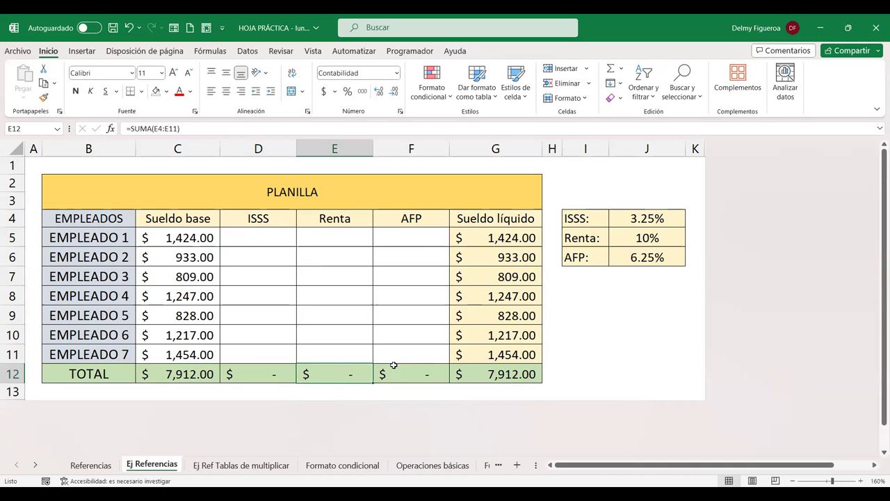
{"action": "left_click", "coordinate": [280, 236]}
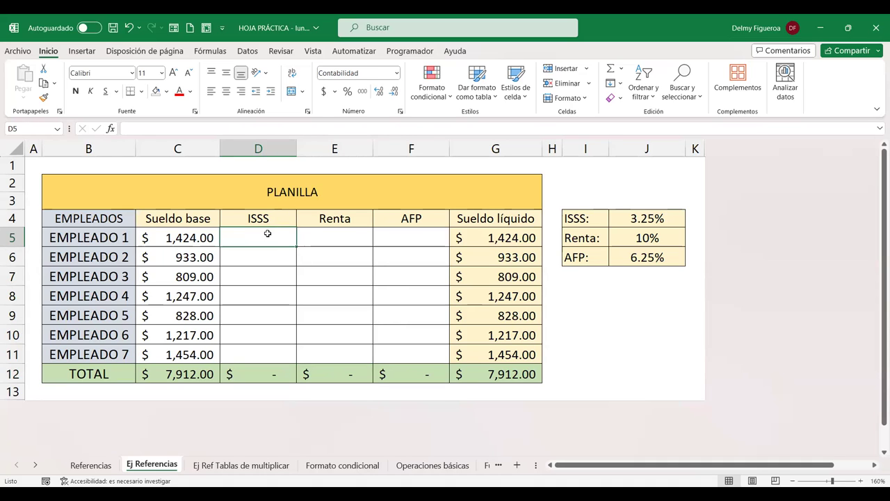
Enter =C5*$J$4 in D5 for the first employee's ISSS deduction.
{"action": "type", "text": "="}
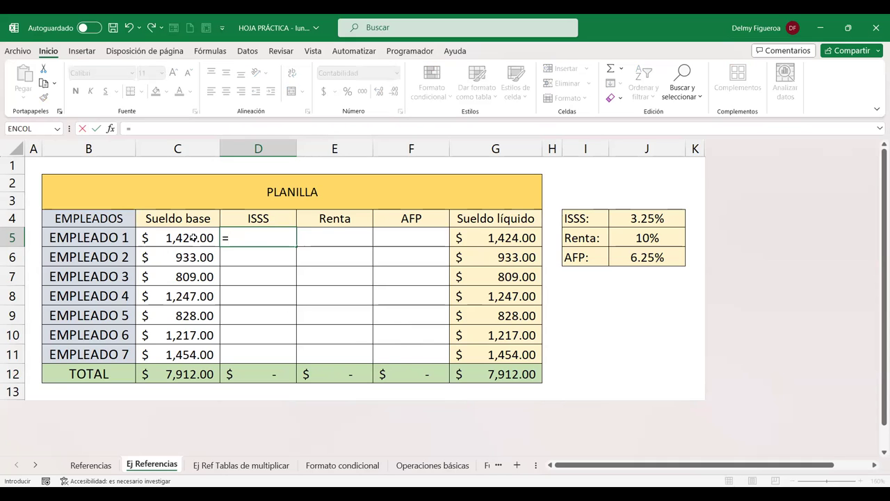
{"action": "left_click", "coordinate": [193, 237]}
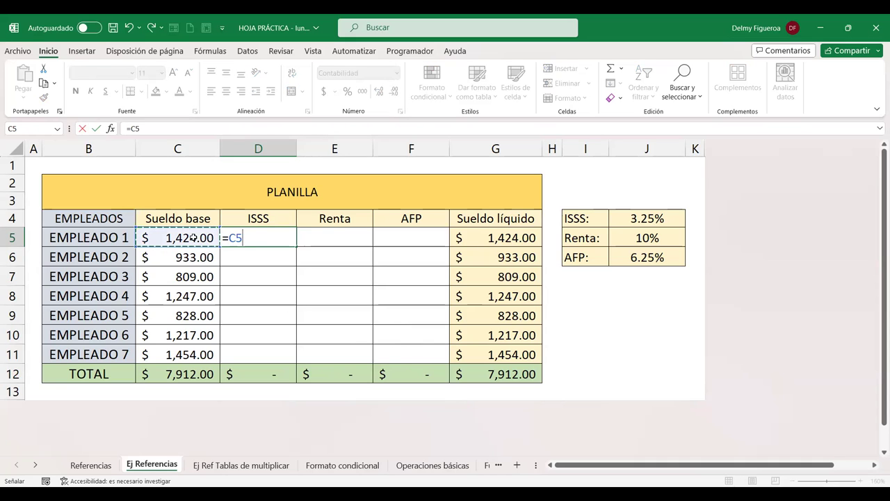
{"action": "type", "text": "*"}
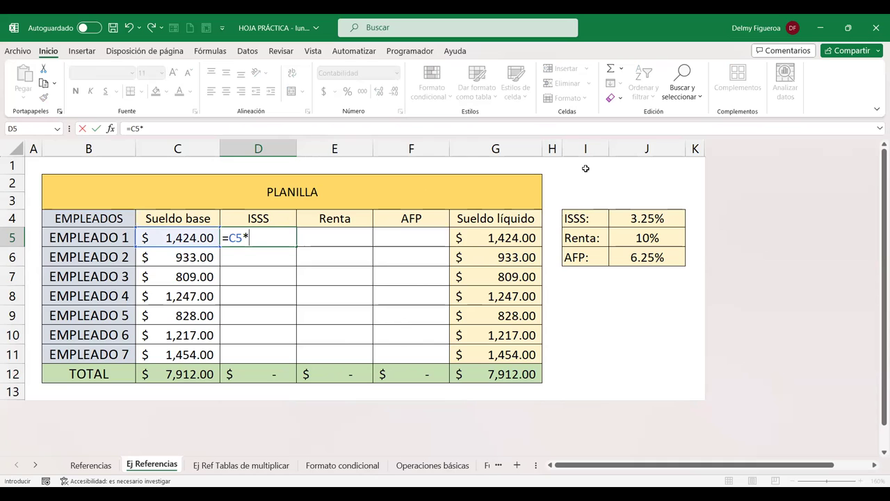
{"action": "left_click", "coordinate": [659, 218]}
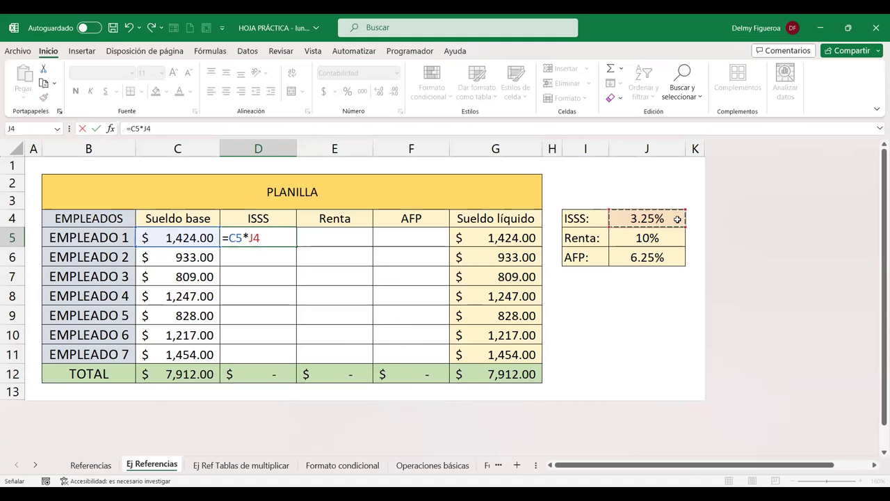
{"action": "key", "text": "F4"}
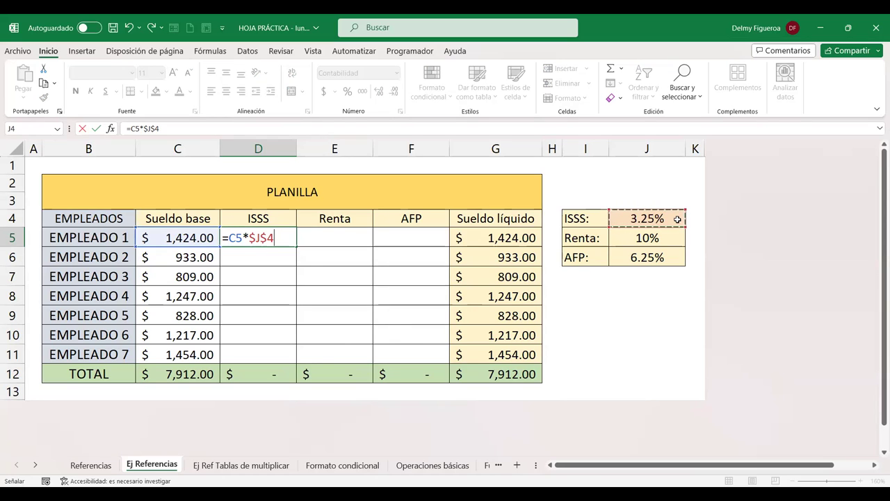
{"action": "key", "text": "Return"}
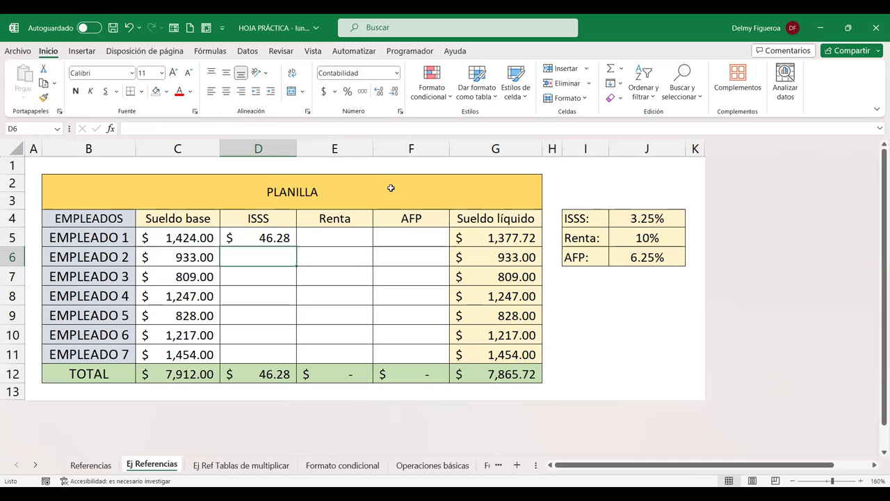
Fill the ISSS formula down to D11 and check the copied references.
{"action": "left_click", "coordinate": [266, 237]}
{"action": "left_click_drag", "start_coordinate": [297, 246], "coordinate": [295, 361]}
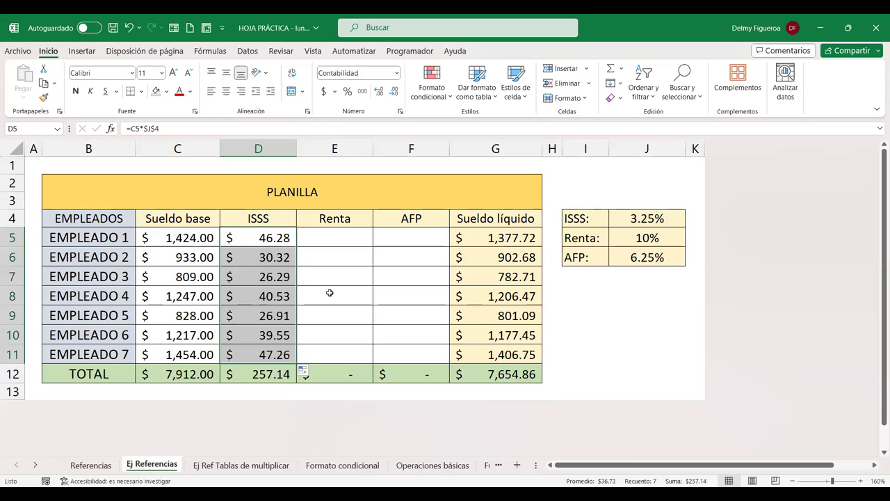
{"action": "left_click", "coordinate": [264, 258]}
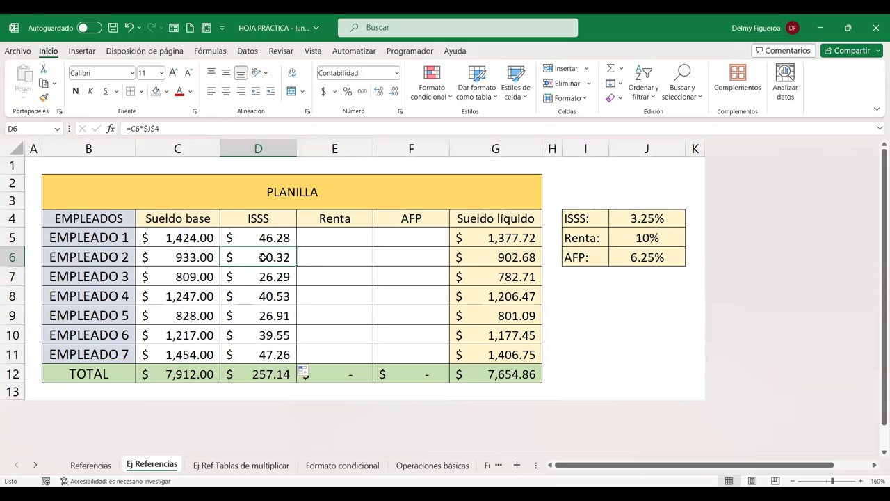
{"action": "key", "text": "F2"}
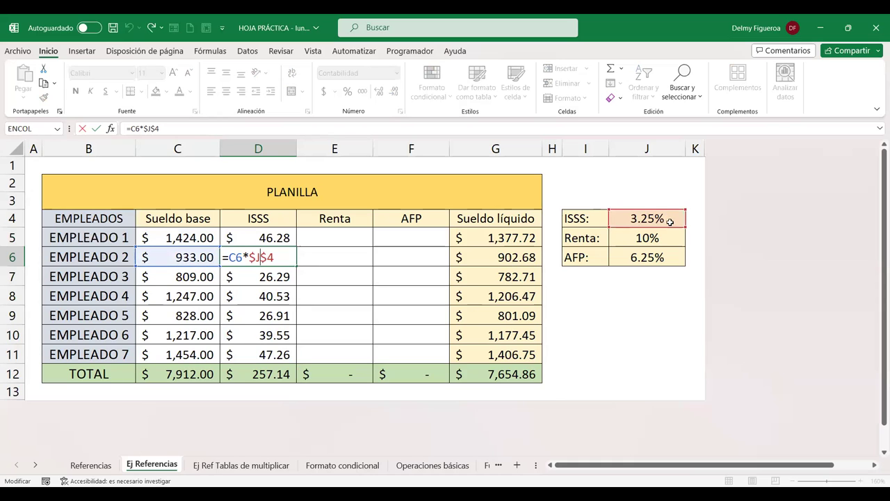
{"action": "key", "text": "Return"}
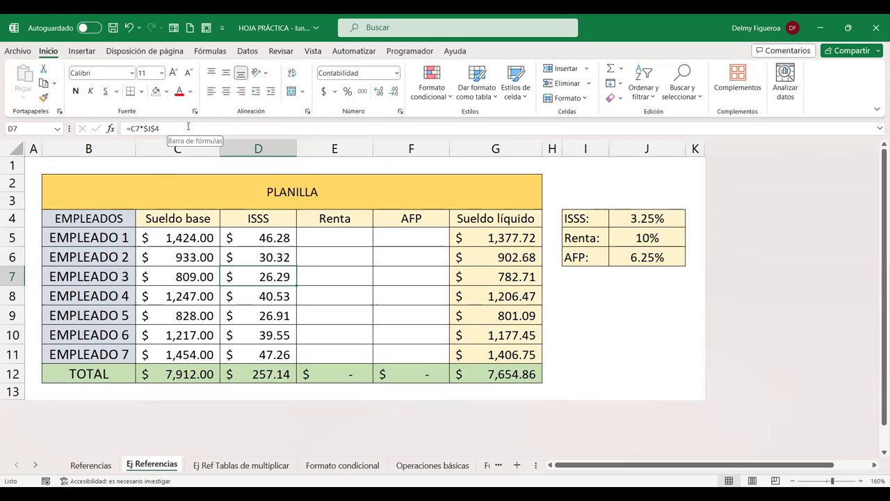
{"action": "key", "text": "Down"}
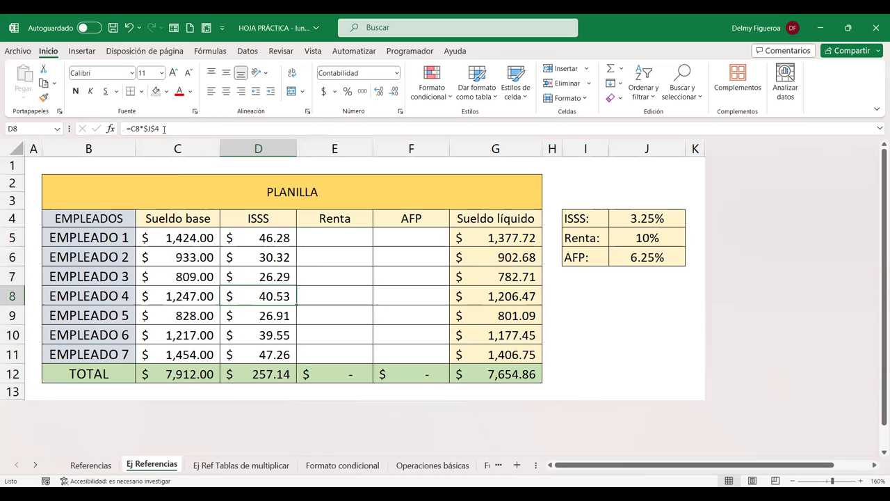
{"action": "key", "text": "Down"}
{"action": "key", "text": "Down"}
{"action": "key", "text": "Down"}
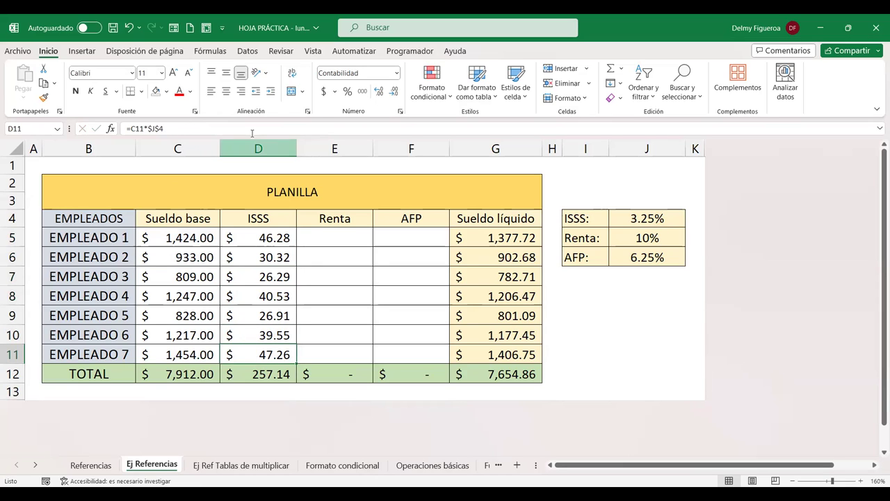
Enter =C5*$J$5 in E5 for the first employee's Renta deduction.
{"action": "left_click", "coordinate": [324, 240]}
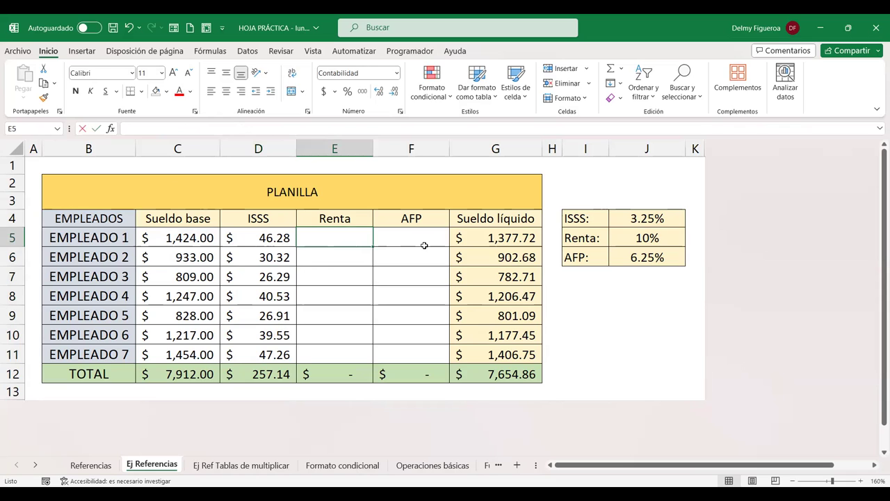
{"action": "type", "text": "="}
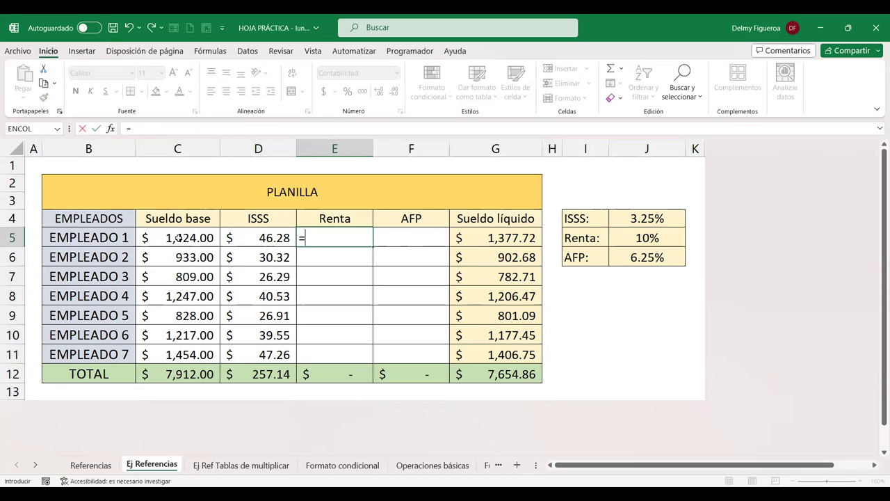
{"action": "left_click", "coordinate": [180, 237]}
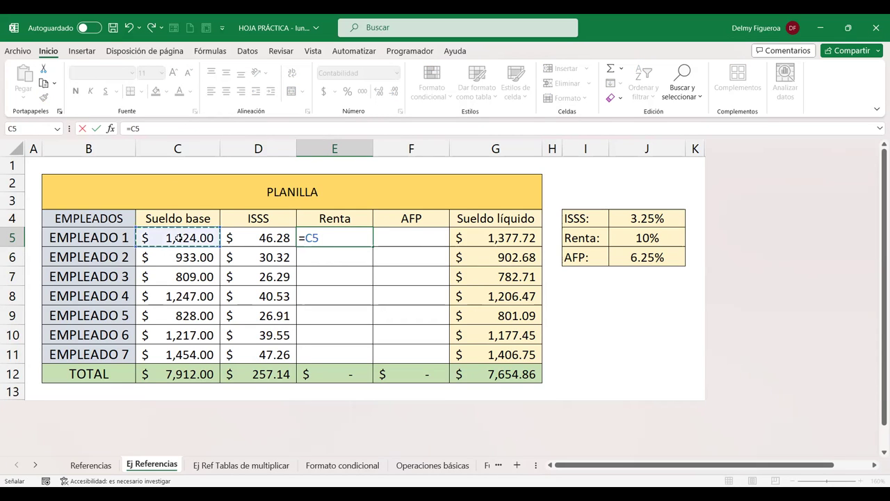
{"action": "type", "text": "*"}
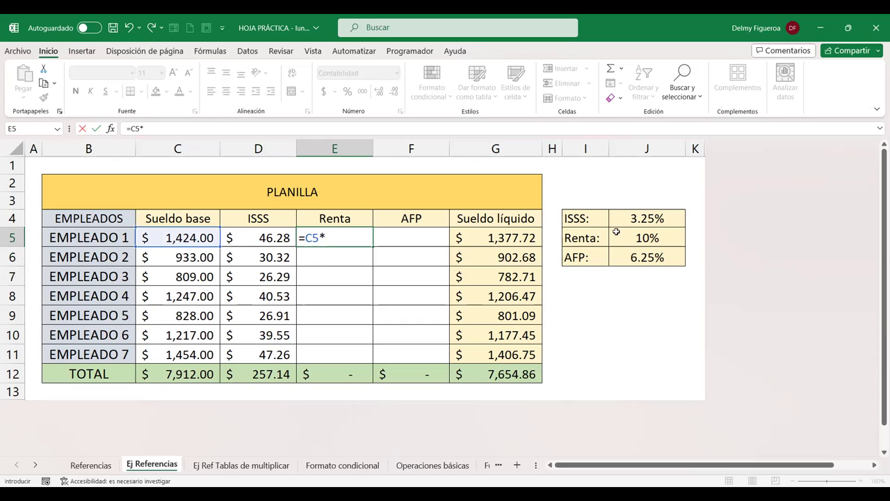
{"action": "left_click", "coordinate": [653, 238]}
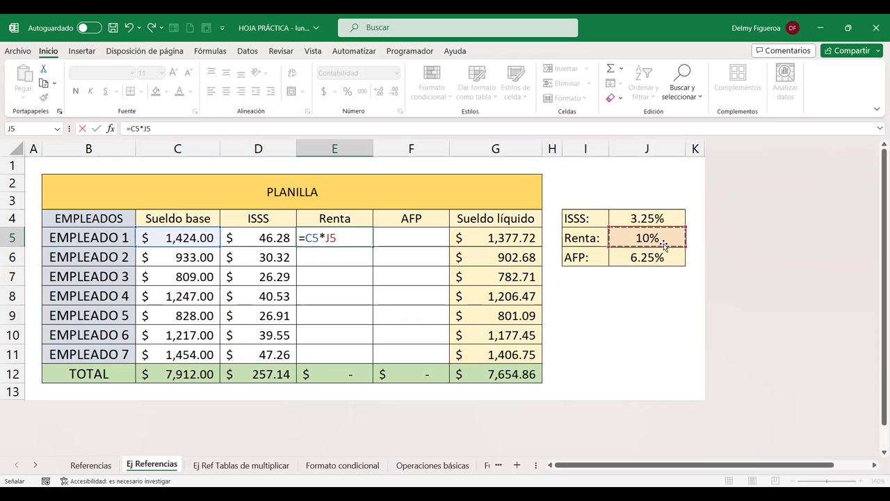
{"action": "key", "text": "F4"}
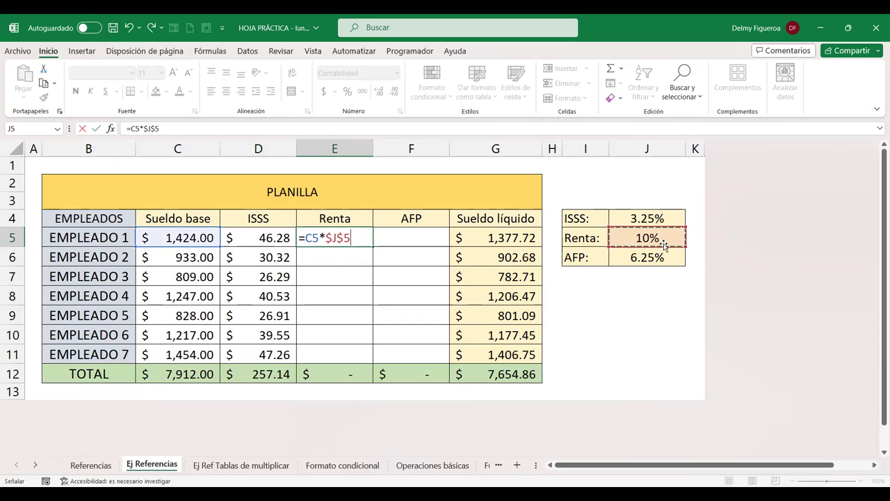
{"action": "key", "text": "Return"}
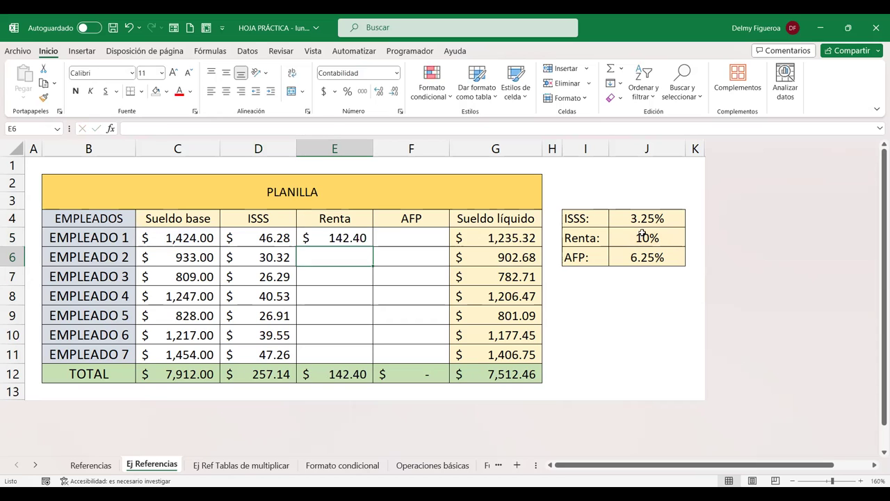
Fill the Renta formula down to E11, totalling $791.20, and check the copies.
{"action": "left_click", "coordinate": [367, 242]}
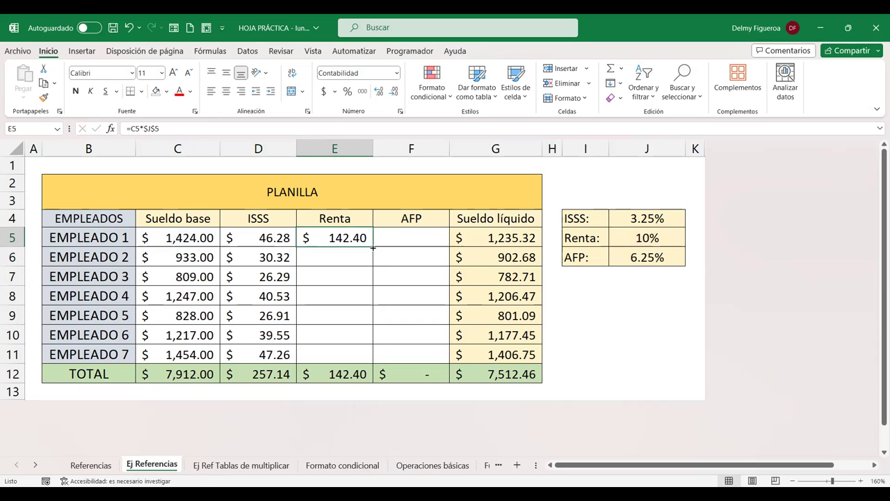
{"action": "left_click_drag", "start_coordinate": [373, 248], "coordinate": [373, 356]}
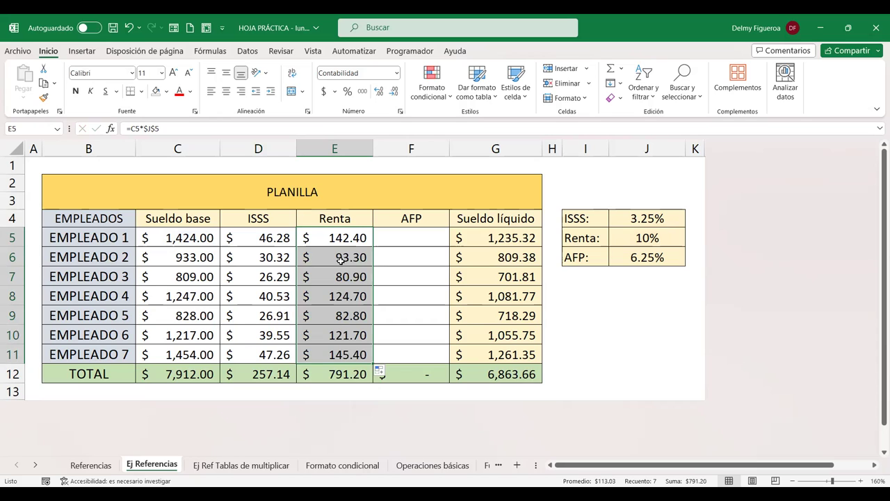
{"action": "left_click", "coordinate": [340, 260]}
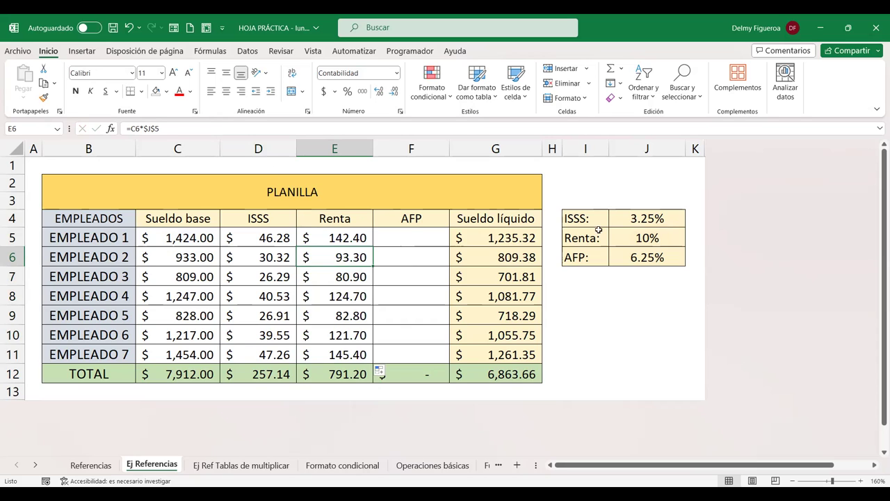
{"action": "left_click", "coordinate": [658, 237]}
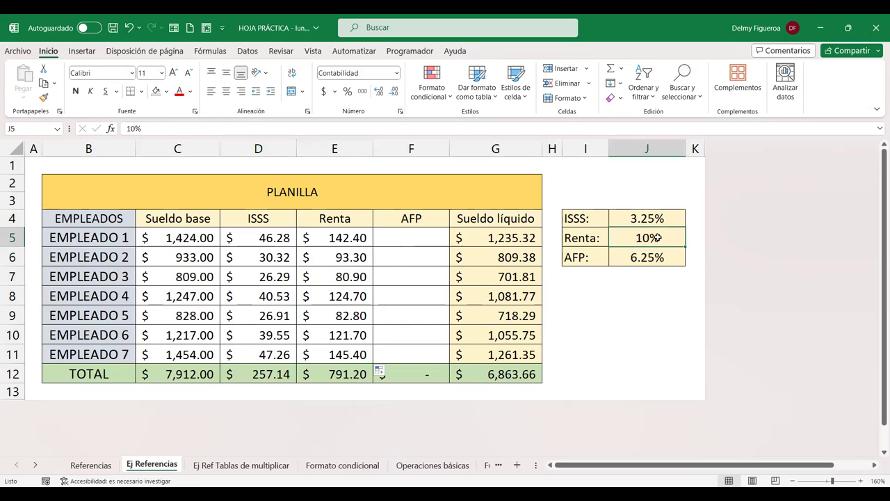
{"action": "left_click", "coordinate": [357, 233]}
{"action": "key", "text": "Down"}
{"action": "key", "text": "Down"}
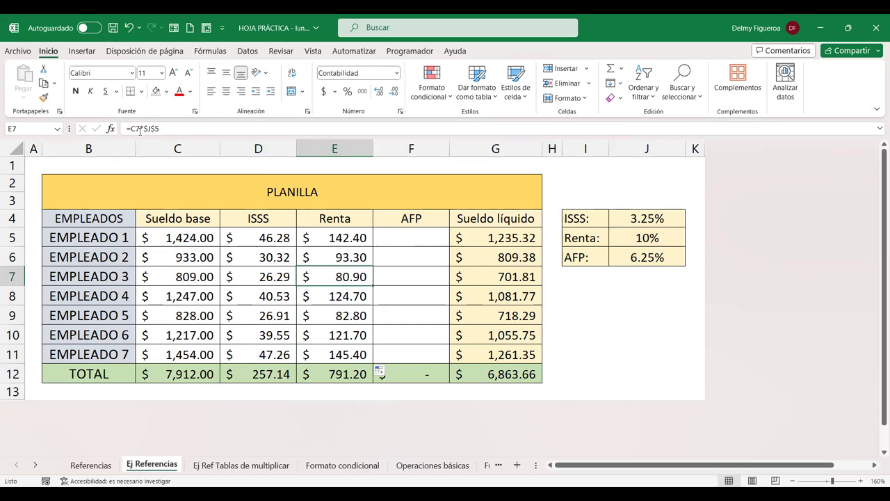
{"action": "key", "text": "Down"}
{"action": "key", "text": "Down"}
{"action": "key", "text": "Down"}
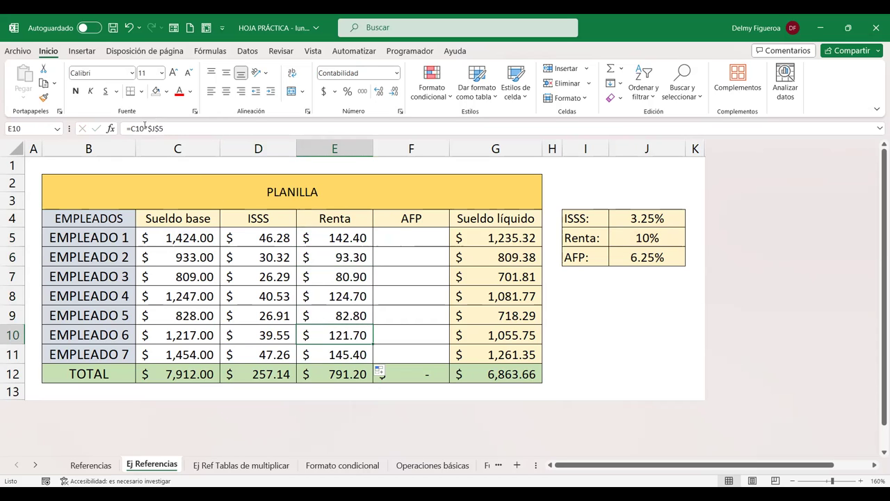
{"action": "key", "text": "Down"}
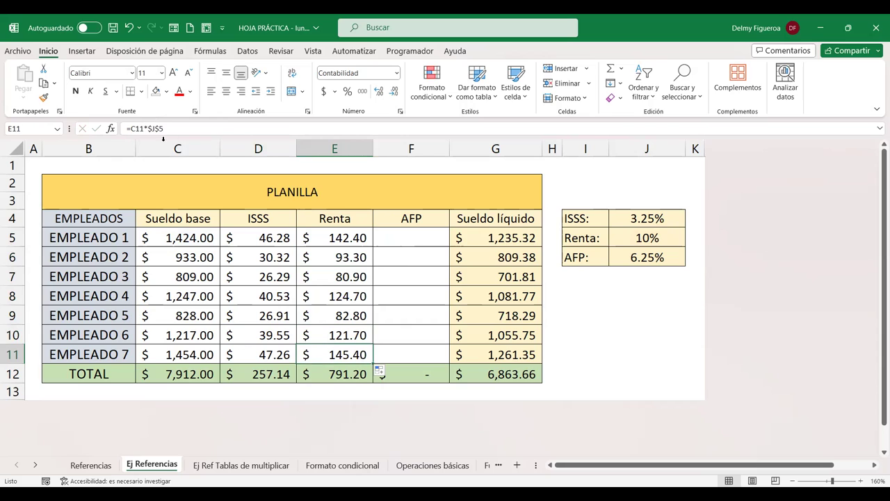
{"action": "left_click", "coordinate": [426, 241]}
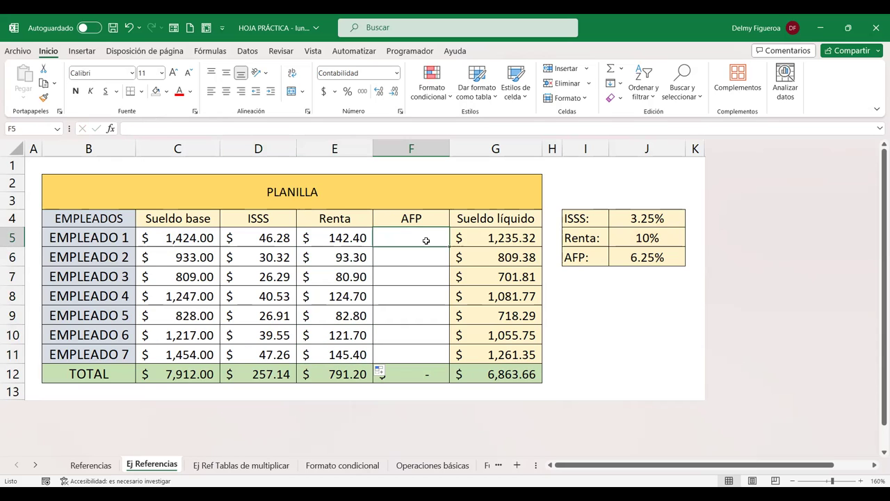
{"action": "type", "text": "="}
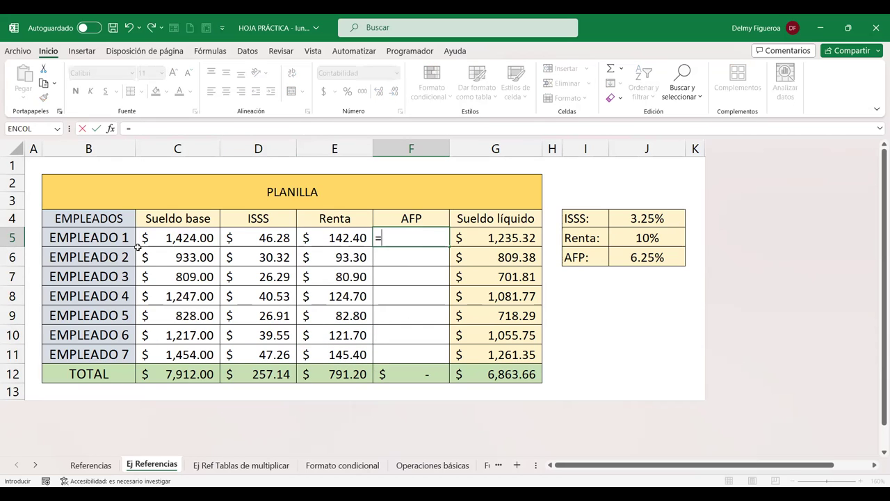
{"action": "left_click", "coordinate": [203, 237]}
{"action": "type", "text": "*"}
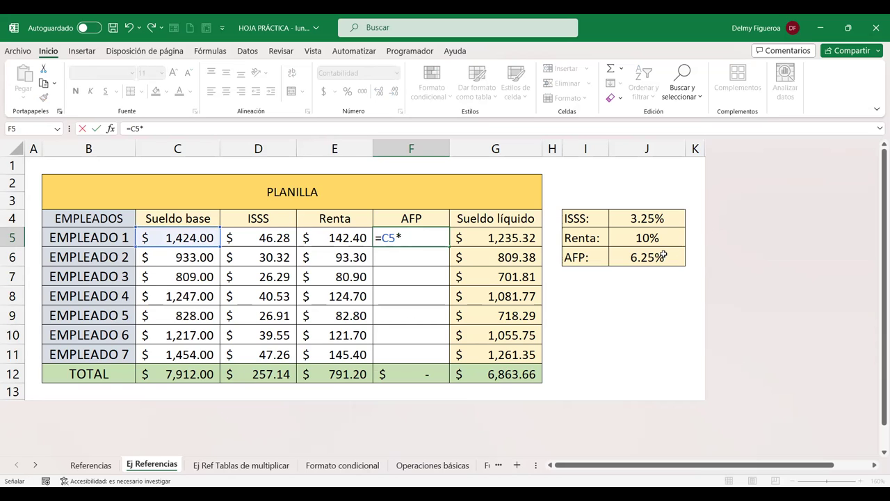
{"action": "left_click", "coordinate": [665, 255]}
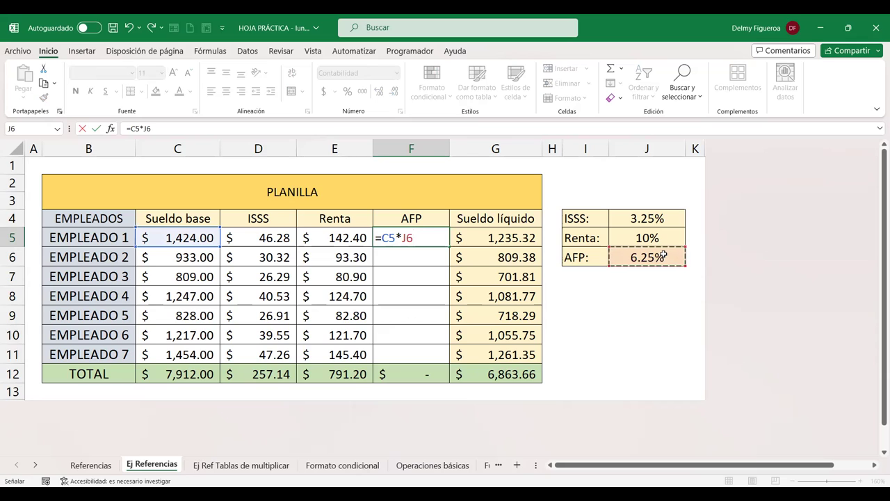
{"action": "key", "text": "F4"}
{"action": "key", "text": "Return"}
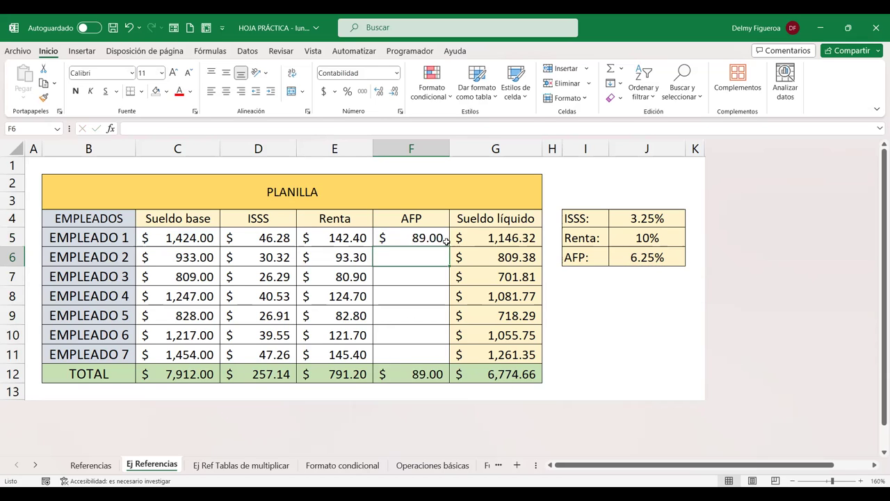
{"action": "left_click", "coordinate": [420, 240]}
{"action": "left_click_drag", "start_coordinate": [440, 249], "coordinate": [447, 358]}
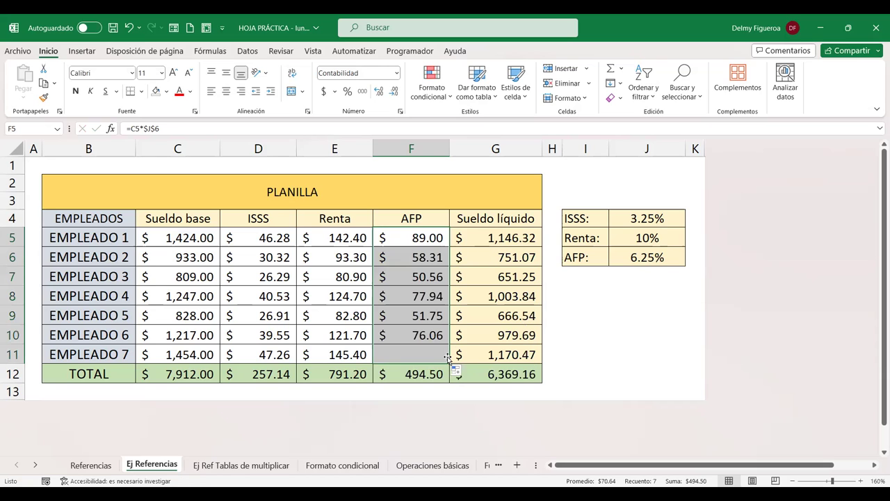
{"action": "left_click", "coordinate": [432, 252]}
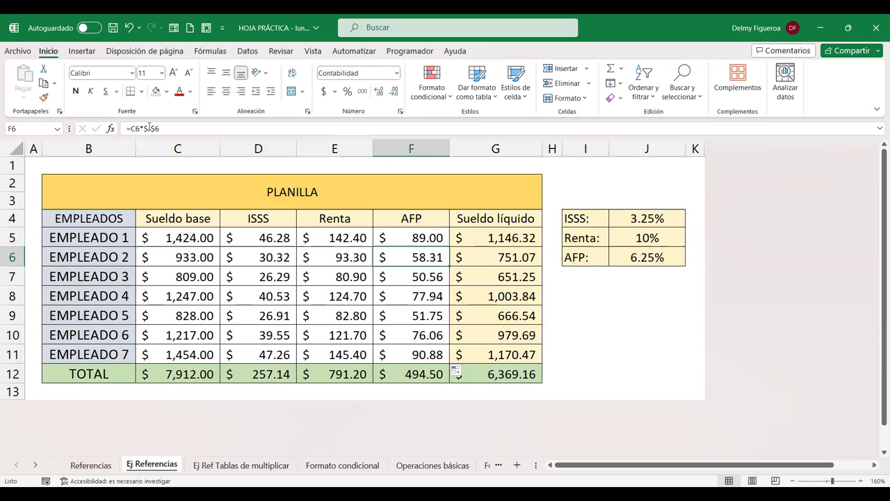
{"action": "key", "text": "Down"}
{"action": "key", "text": "Down"}
{"action": "key", "text": "Down"}
{"action": "key", "text": "Down"}
{"action": "key", "text": "Down"}
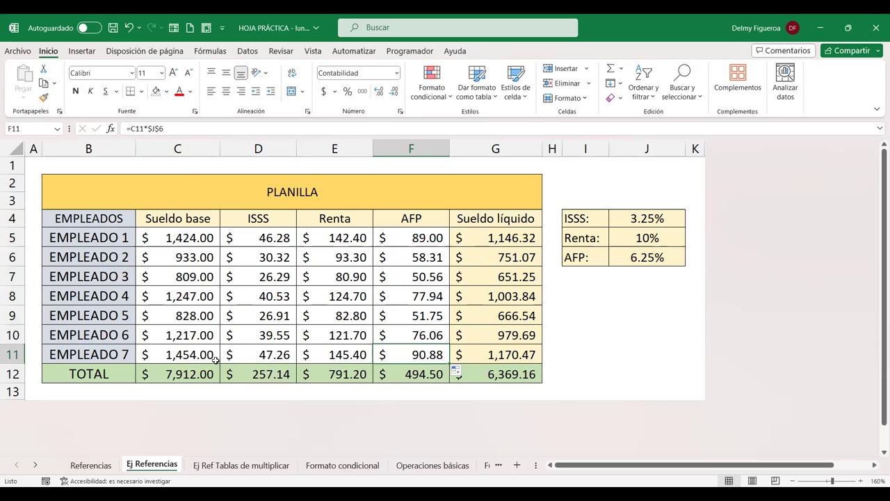
{"action": "left_click", "coordinate": [178, 372]}
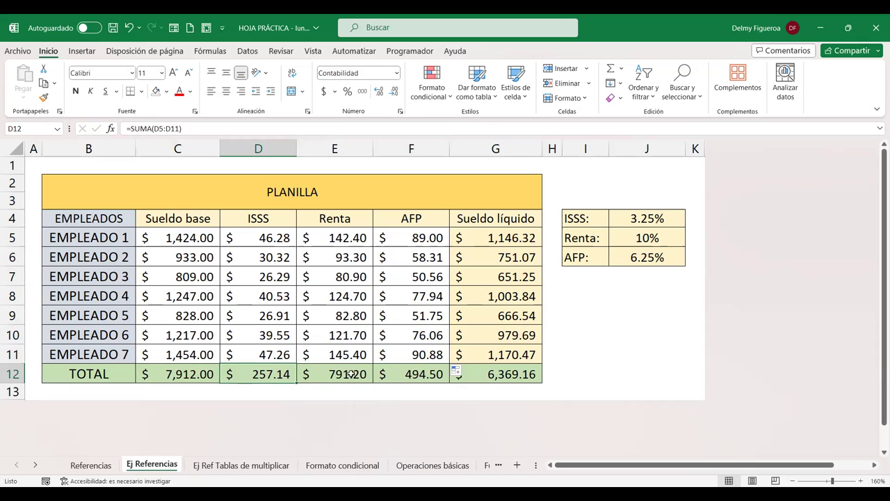
{"action": "key", "text": "Right"}
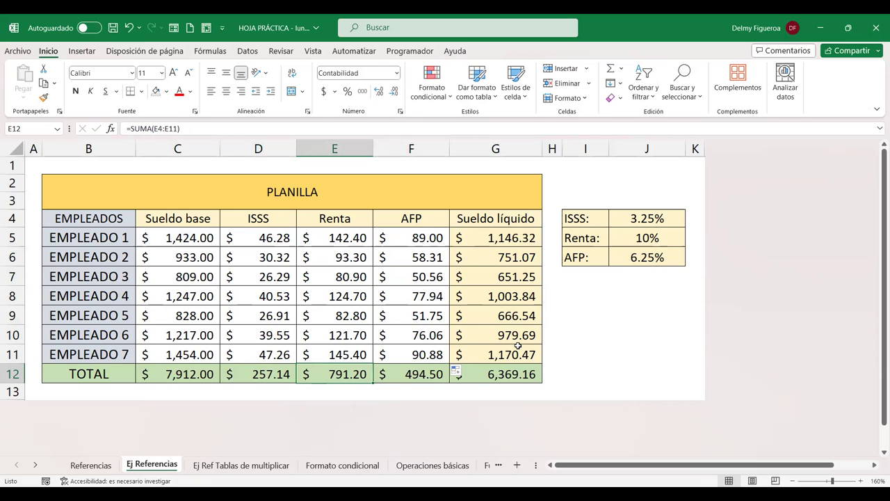
{"action": "key", "text": "Right"}
{"action": "key", "text": "Right"}
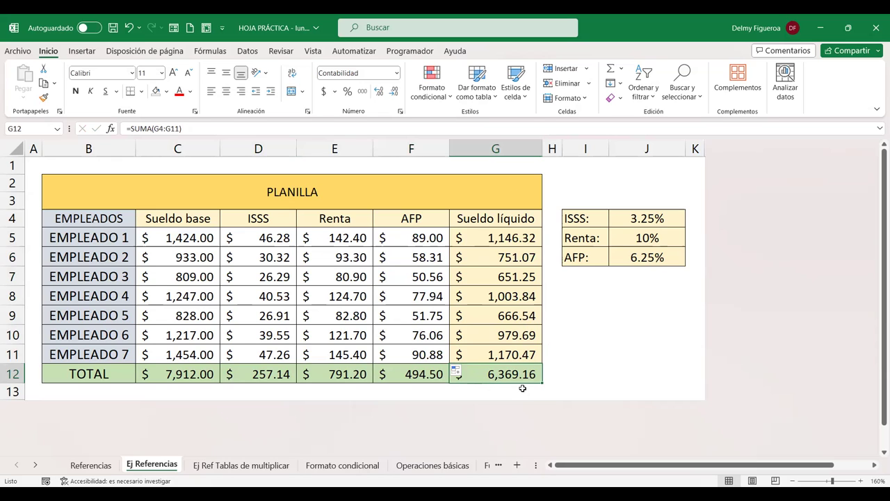
{"action": "left_click", "coordinate": [505, 348]}
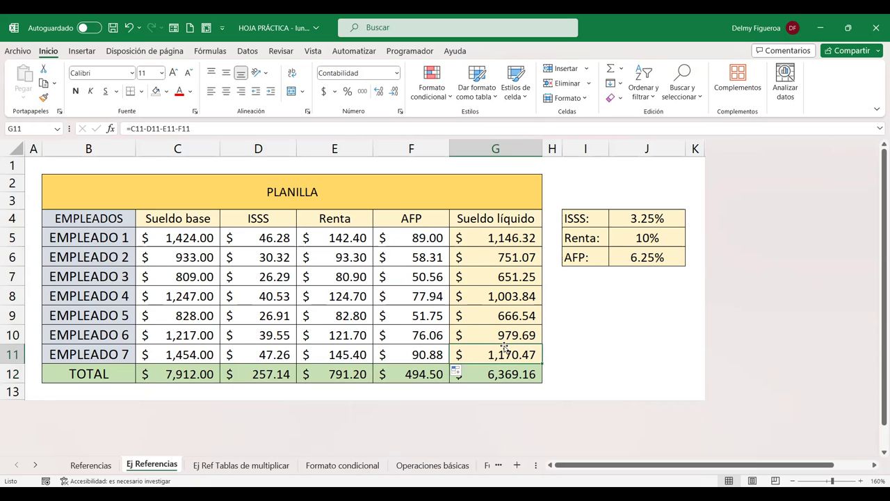
{"action": "key", "text": "Up"}
{"action": "key", "text": "Up"}
{"action": "key", "text": "Up"}
{"action": "key", "text": "Up"}
{"action": "key", "text": "Up"}
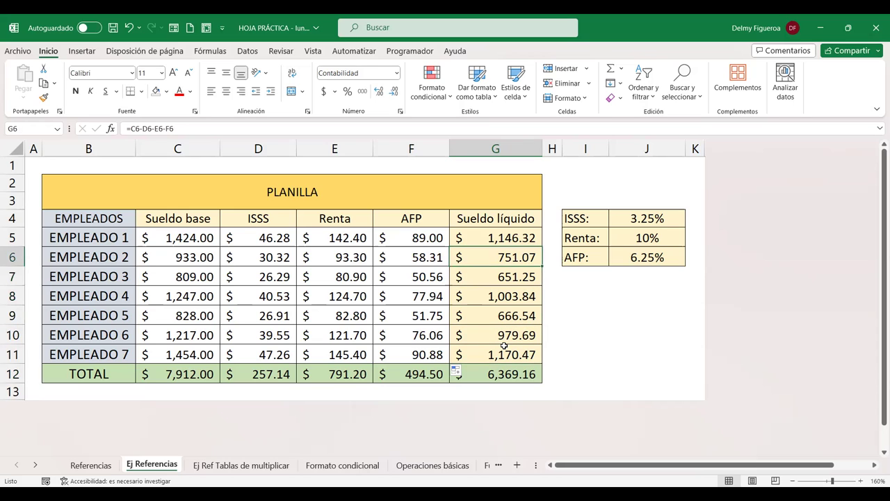
{"action": "key", "text": "Up"}
{"action": "left_click", "coordinate": [495, 221]}
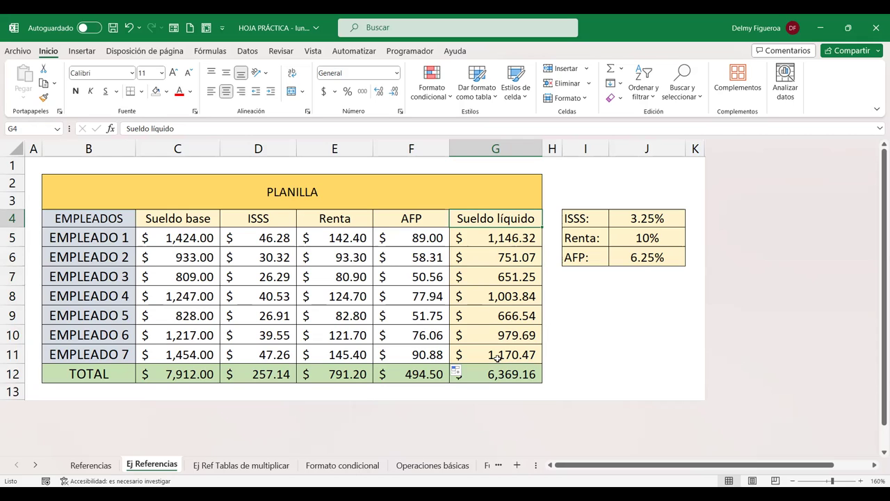
Open the Ej Ref Tablas de multiplicar sheet and zoom in to 120%.
{"action": "left_click", "coordinate": [248, 466]}
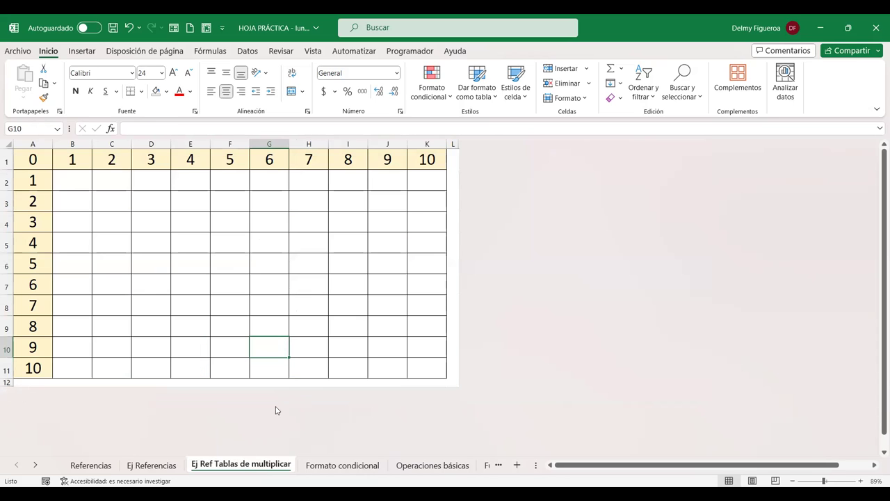
{"action": "left_click", "coordinate": [861, 480]}
{"action": "left_click", "coordinate": [861, 481]}
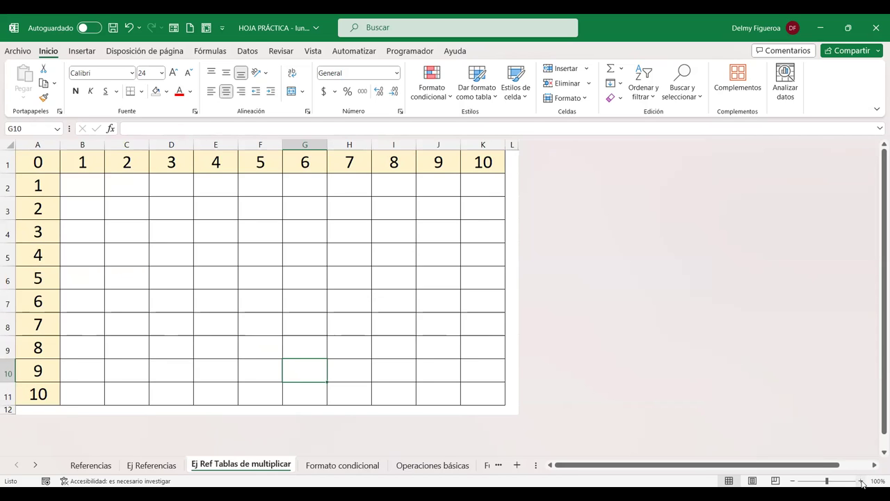
{"action": "left_click", "coordinate": [861, 481]}
{"action": "left_click", "coordinate": [861, 480]}
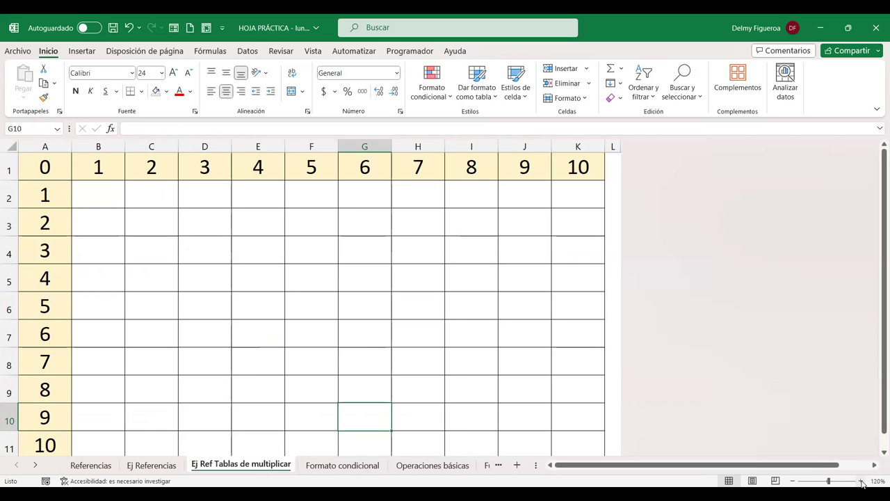
Highlight the row factors A2:A10 and column factors B1:K1, then return to B2.
{"action": "left_click", "coordinate": [104, 184]}
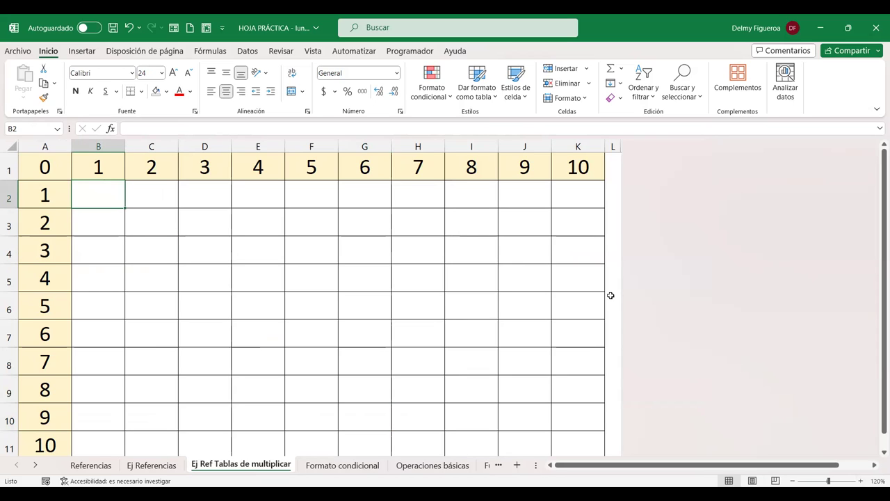
{"action": "left_click_drag", "start_coordinate": [46, 195], "coordinate": [56, 422]}
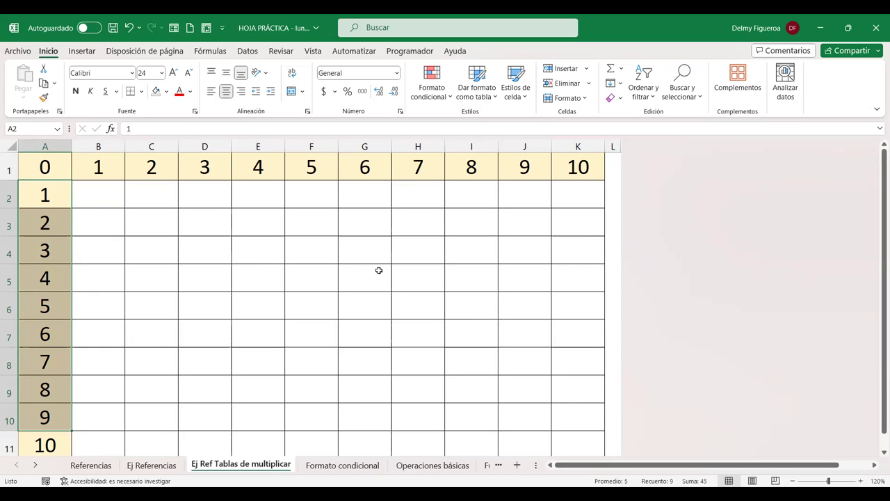
{"action": "left_click_drag", "start_coordinate": [100, 167], "coordinate": [577, 167], "text": "ctrl"}
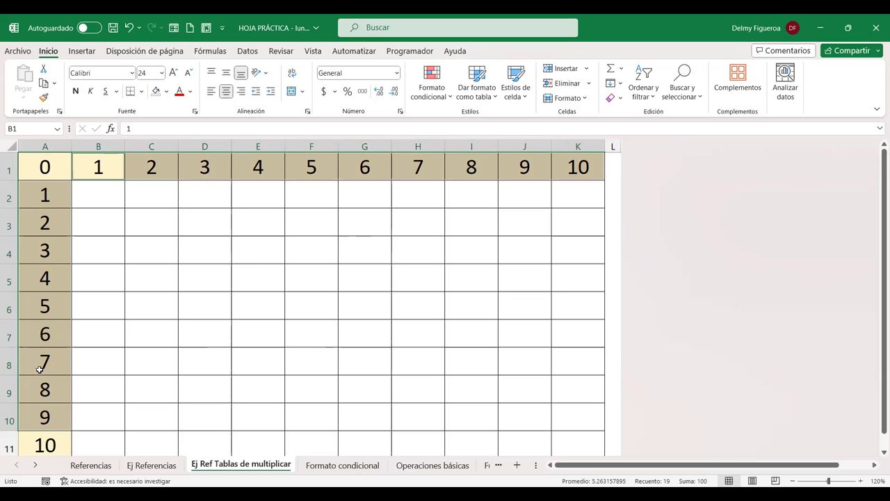
{"action": "left_click", "coordinate": [368, 362]}
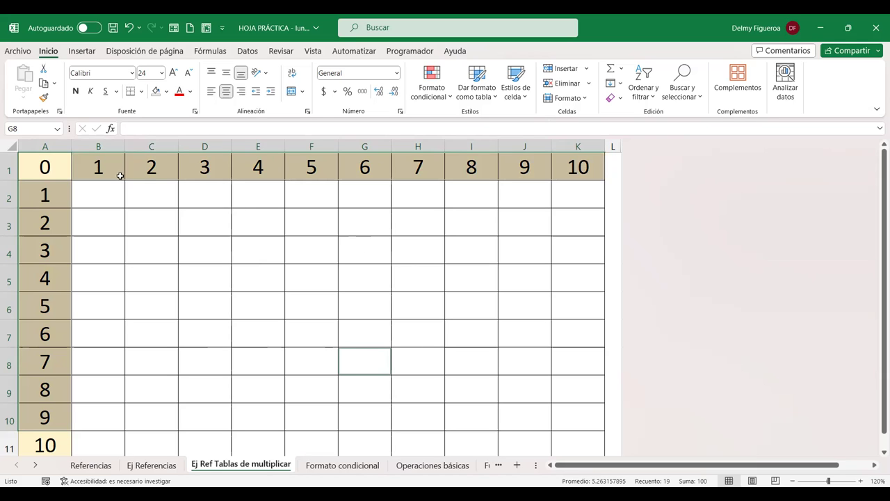
{"action": "left_click", "coordinate": [89, 191]}
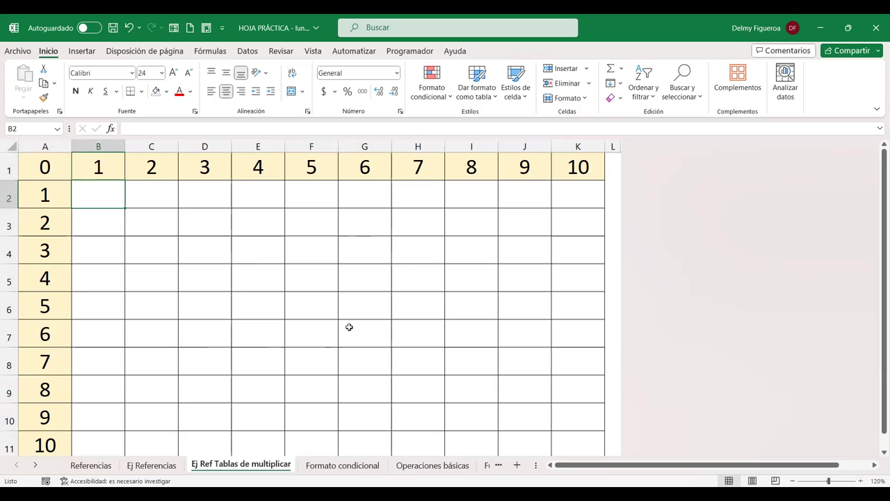
Enter =A2*B1 in B2 so the first product shows 1.
{"action": "type", "text": "="}
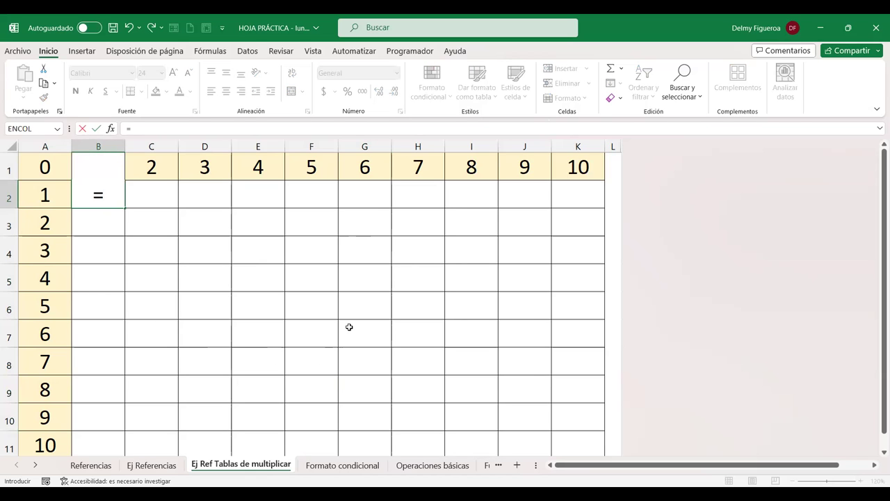
{"action": "key", "text": "Escape"}
{"action": "key", "text": "ctrl+z"}
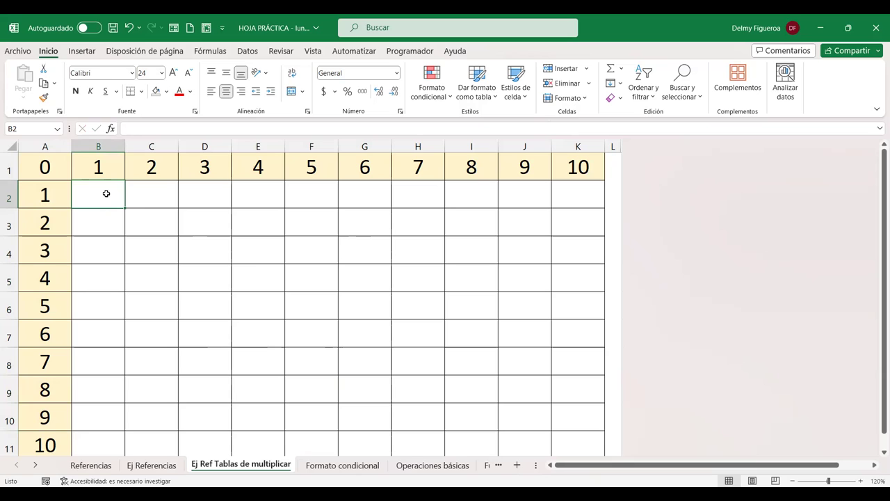
{"action": "type", "text": "="}
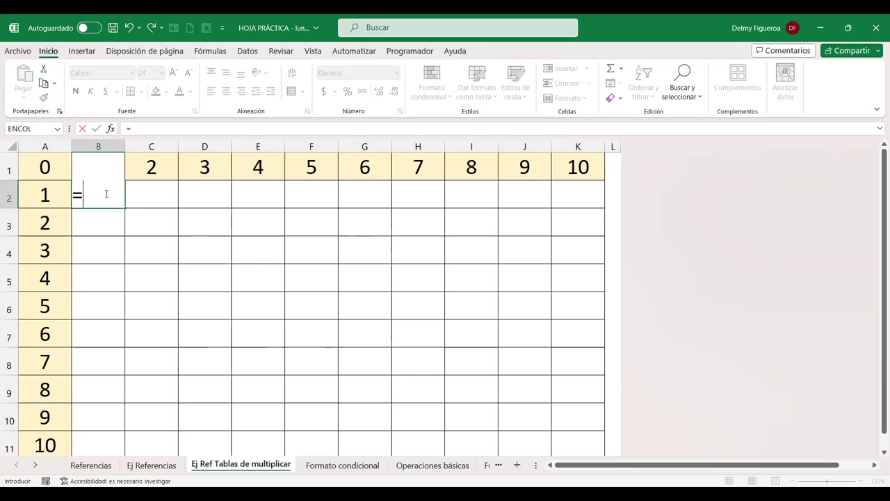
{"action": "left_click", "coordinate": [48, 195]}
{"action": "type", "text": "*"}
{"action": "key", "text": "Up"}
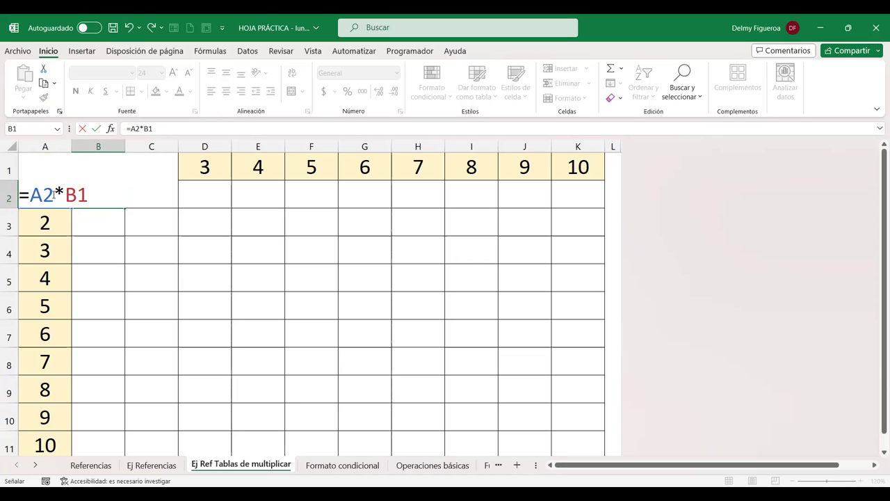
{"action": "key", "text": "Return"}
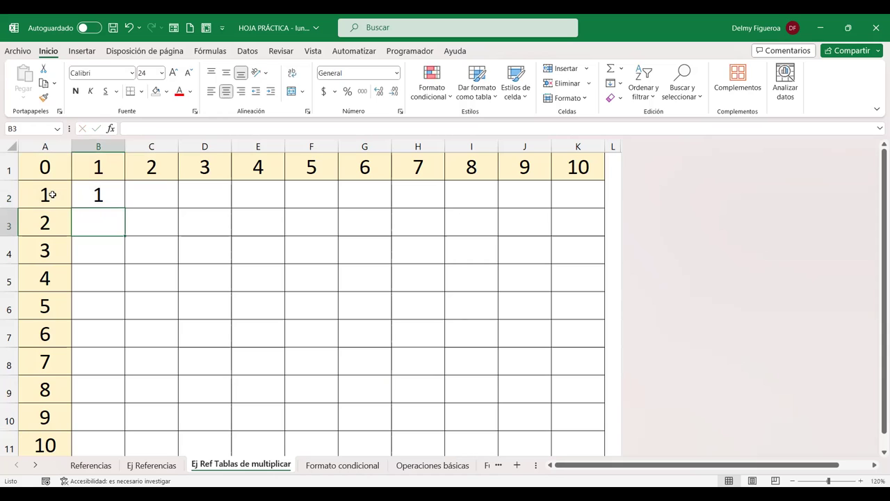
{"action": "left_click", "coordinate": [102, 190]}
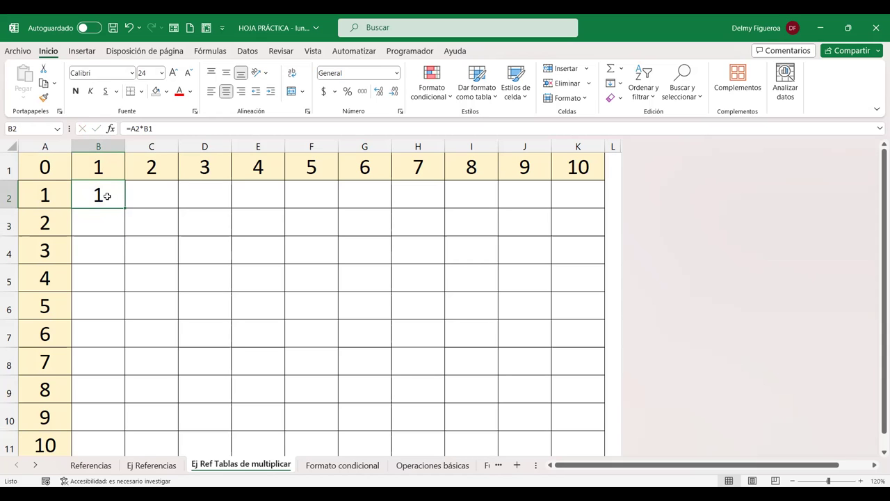
Copy B2's formula down to B3 and B4, which give =A3*B2 (2) and =A4*B3 (6).
{"action": "double_click", "coordinate": [106, 196]}
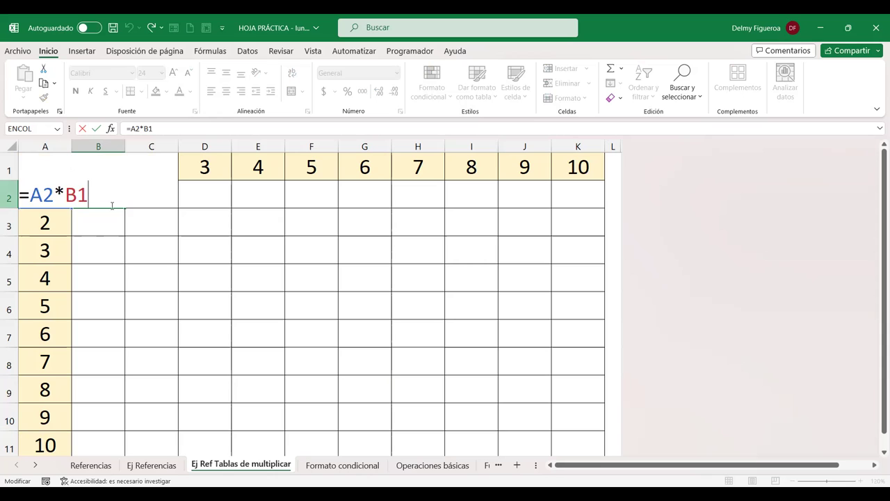
{"action": "key", "text": "ctrl+Return"}
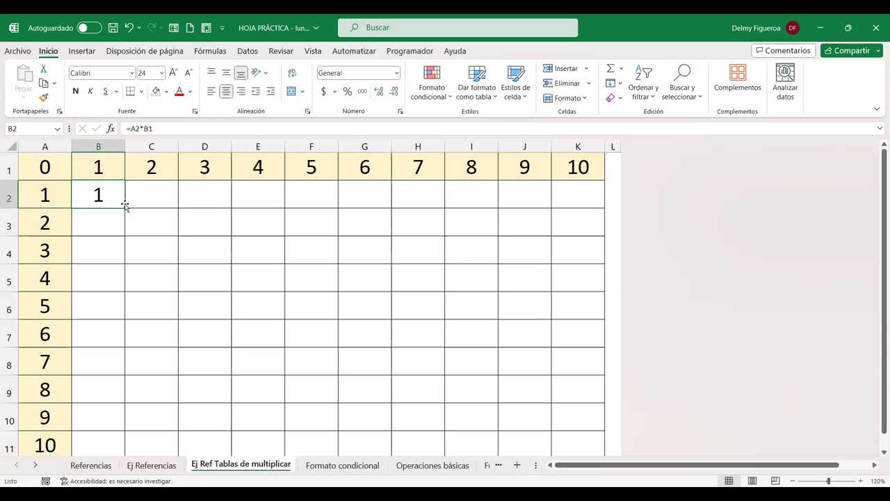
{"action": "left_click_drag", "start_coordinate": [125, 209], "coordinate": [124, 235]}
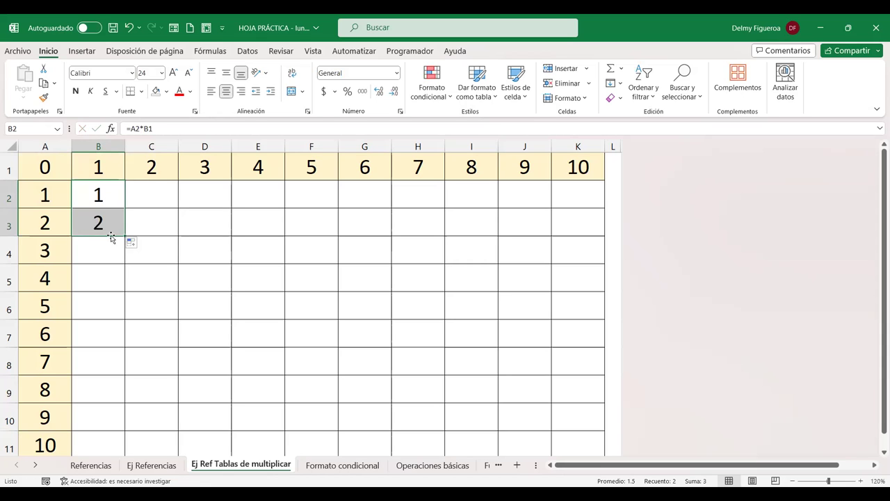
{"action": "double_click", "coordinate": [98, 223]}
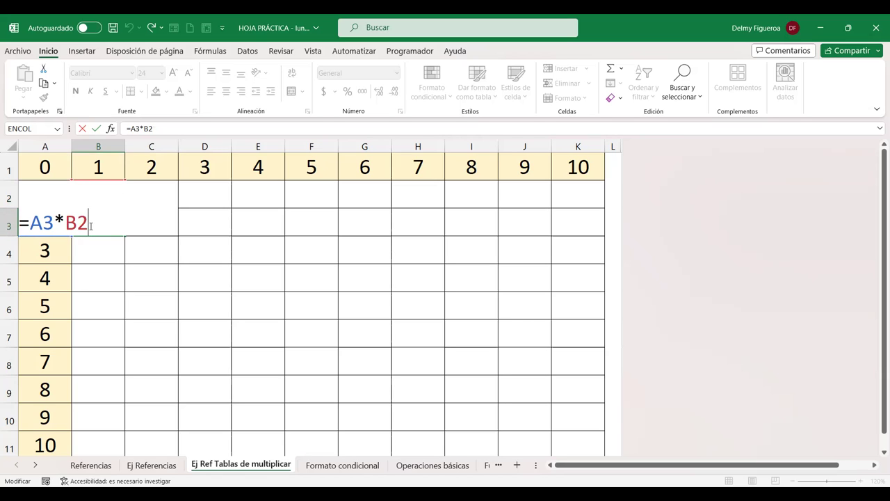
{"action": "key", "text": "ctrl+Return"}
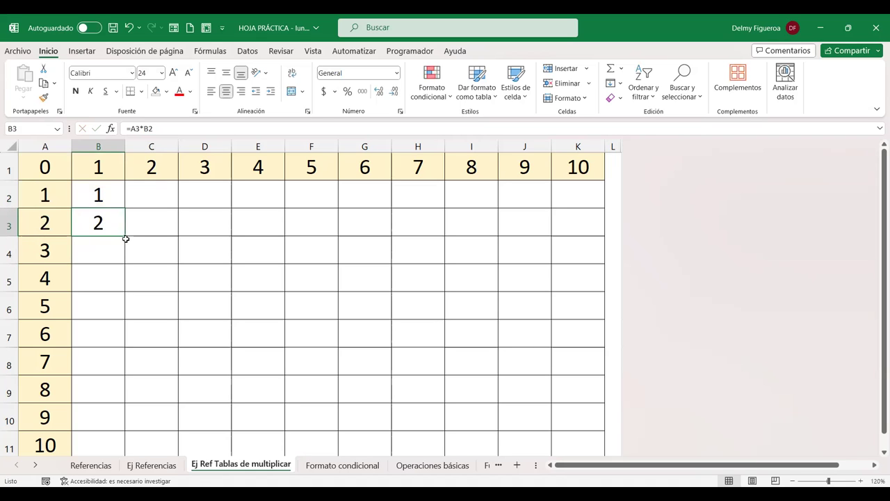
{"action": "left_click_drag", "start_coordinate": [125, 247], "coordinate": [125, 256]}
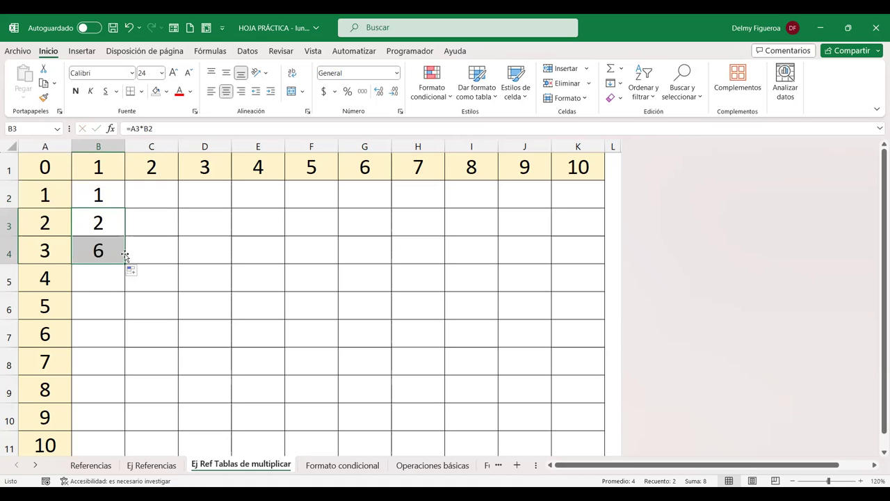
{"action": "left_click", "coordinate": [97, 248]}
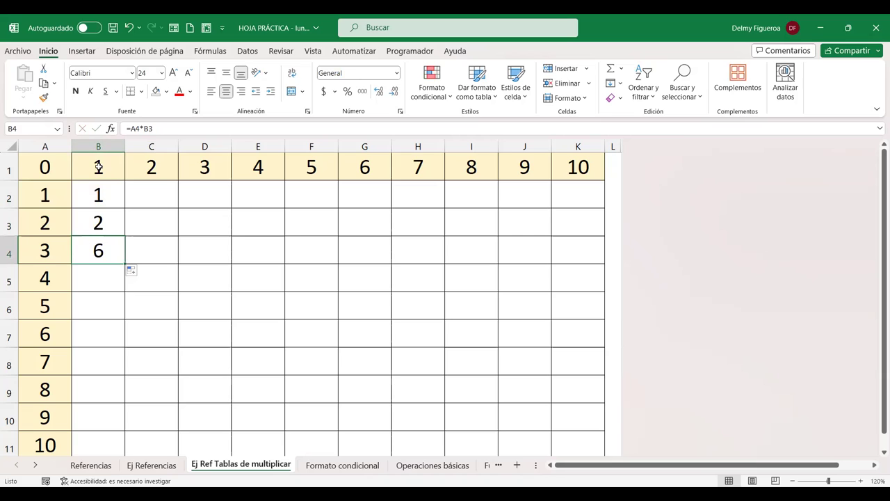
{"action": "left_click", "coordinate": [106, 194]}
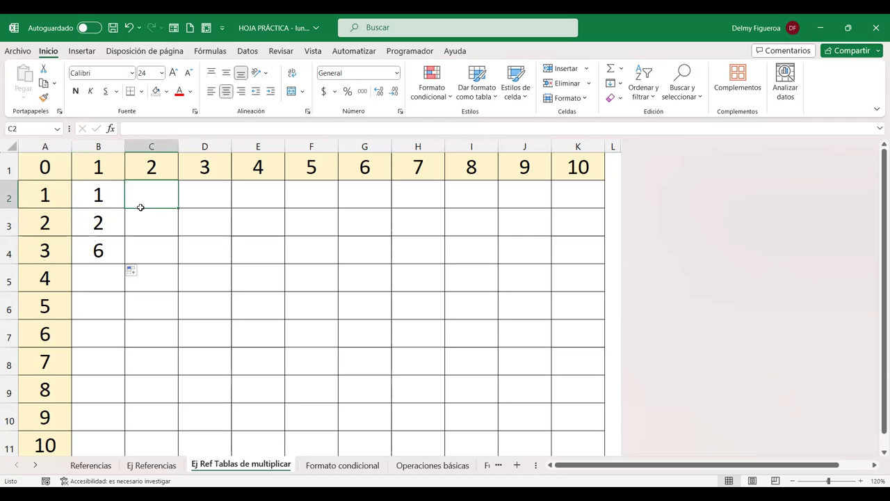
Fill B2's relative formula across to C2 and D2, then reopen B2's =A2*B1 for editing.
{"action": "left_click_drag", "start_coordinate": [124, 208], "coordinate": [177, 207]}
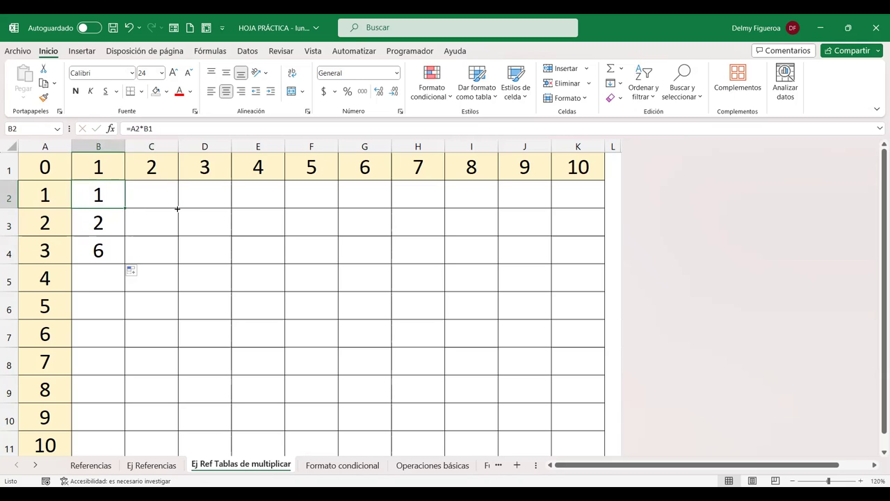
{"action": "left_click", "coordinate": [144, 194]}
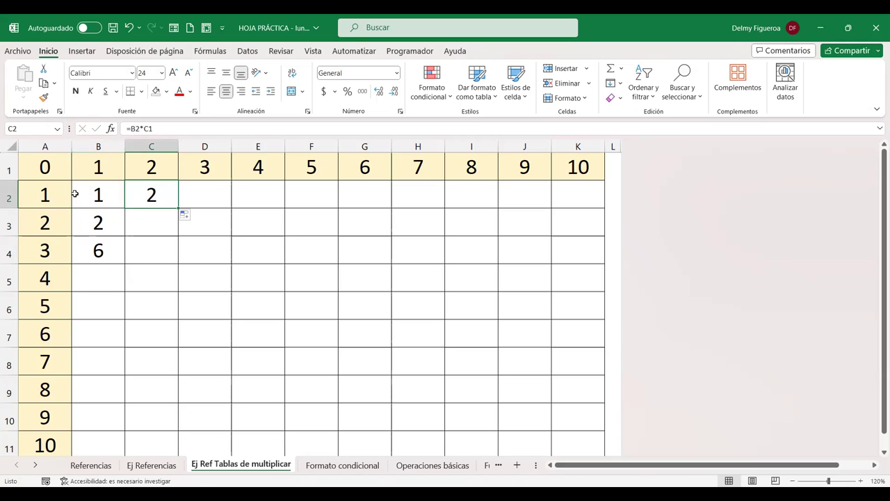
{"action": "left_click", "coordinate": [44, 194]}
{"action": "left_click", "coordinate": [157, 207]}
{"action": "left_click_drag", "start_coordinate": [178, 208], "coordinate": [233, 209]}
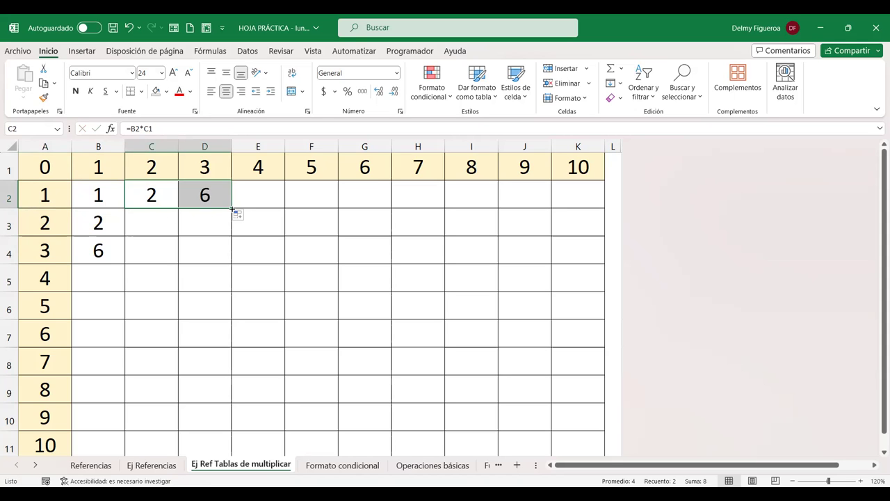
{"action": "left_click", "coordinate": [194, 189]}
{"action": "left_click", "coordinate": [96, 193]}
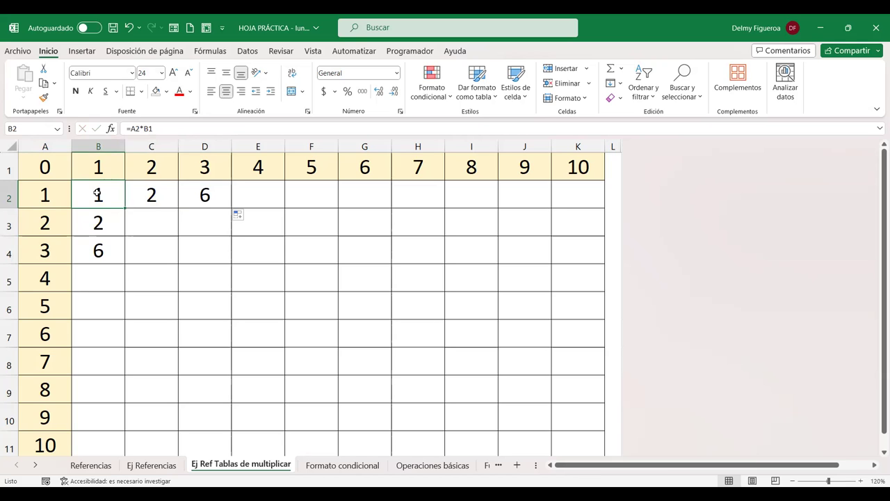
{"action": "double_click", "coordinate": [98, 195]}
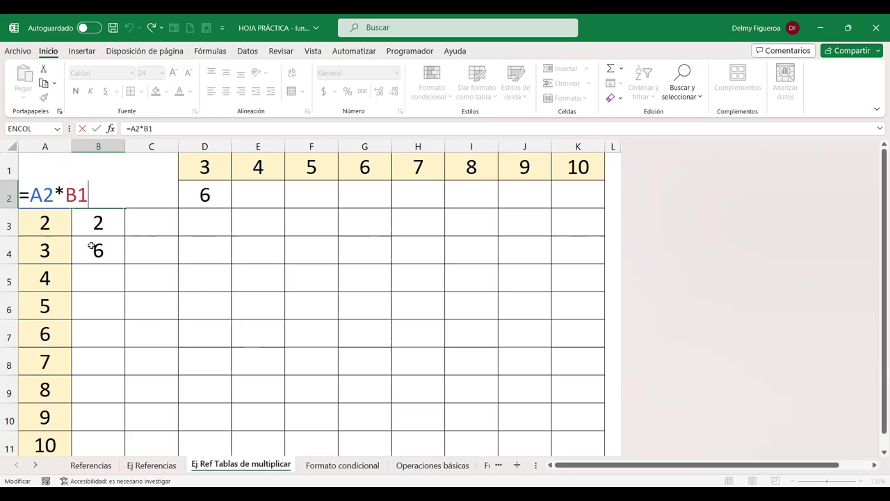
Change B2's formula to =A2*$B$1 and fill it right into C2 with Ctrl+R.
{"action": "key", "text": "F4"}
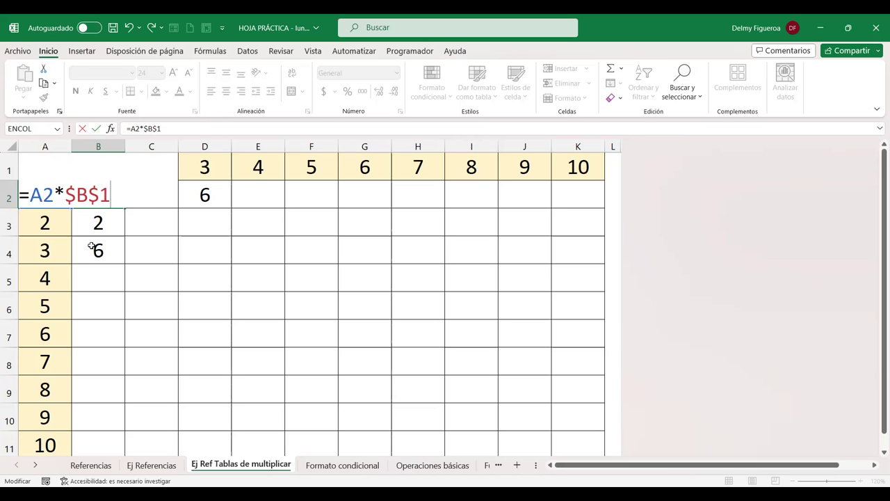
{"action": "key", "text": "Return"}
{"action": "key", "text": "Up"}
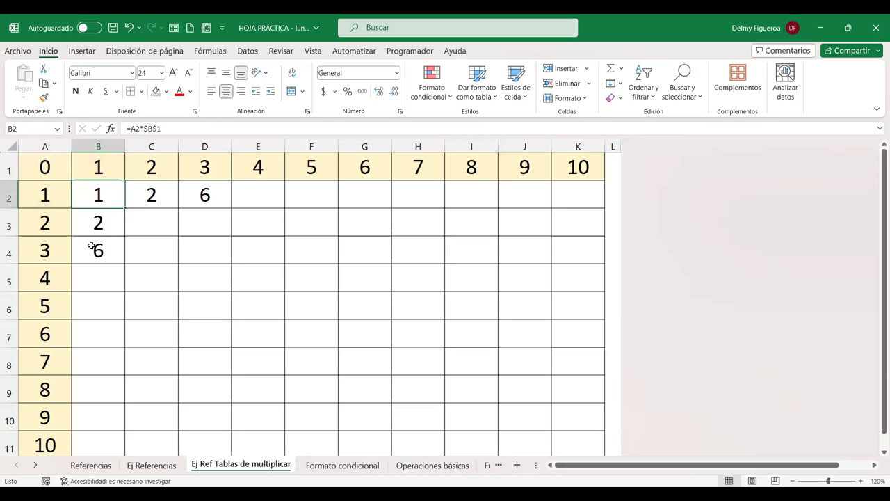
{"action": "key", "text": "shift+Right"}
{"action": "key", "text": "ctrl+r"}
Recheck B2's =A2*$B$1 formula without changing it.
{"action": "left_click", "coordinate": [98, 196]}
{"action": "double_click", "coordinate": [98, 196]}
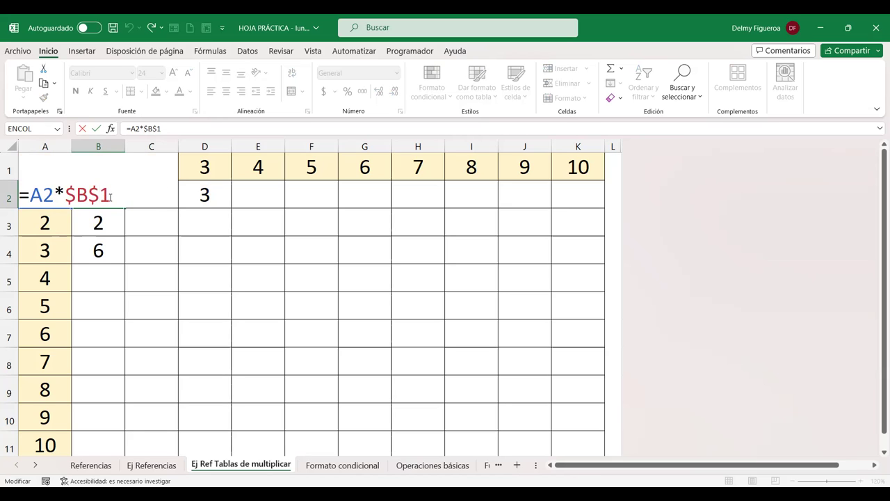
{"action": "key", "text": "Return"}
{"action": "left_click", "coordinate": [114, 202]}
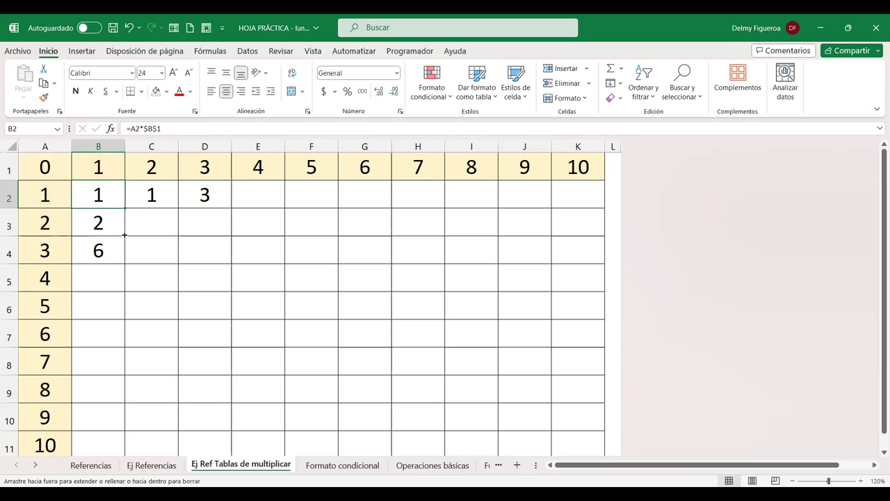
Fill B2's formula down to B11 so column B lists 1 to 10, and copy it into C2.
{"action": "left_click_drag", "start_coordinate": [124, 235], "coordinate": [120, 445]}
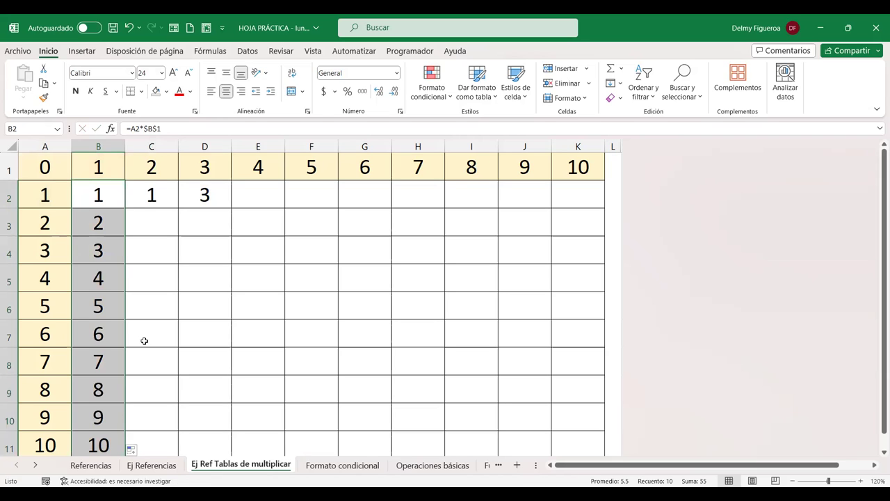
{"action": "left_click", "coordinate": [109, 201]}
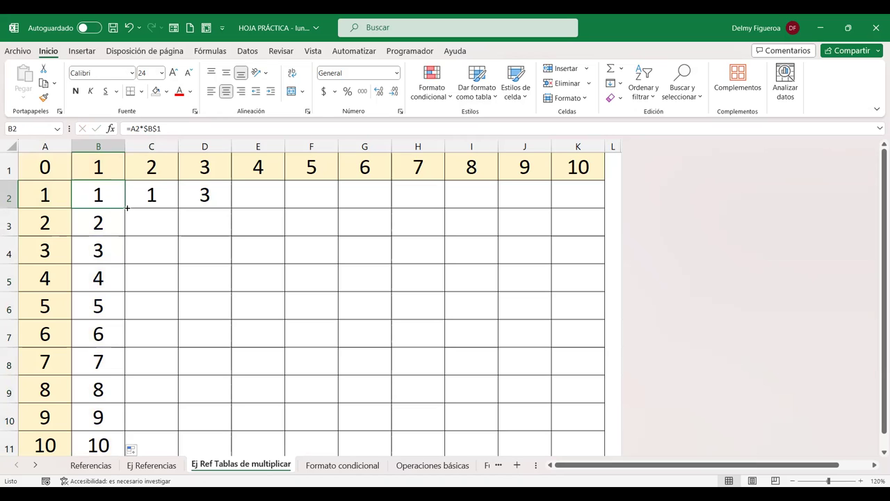
{"action": "left_click_drag", "start_coordinate": [126, 207], "coordinate": [168, 210]}
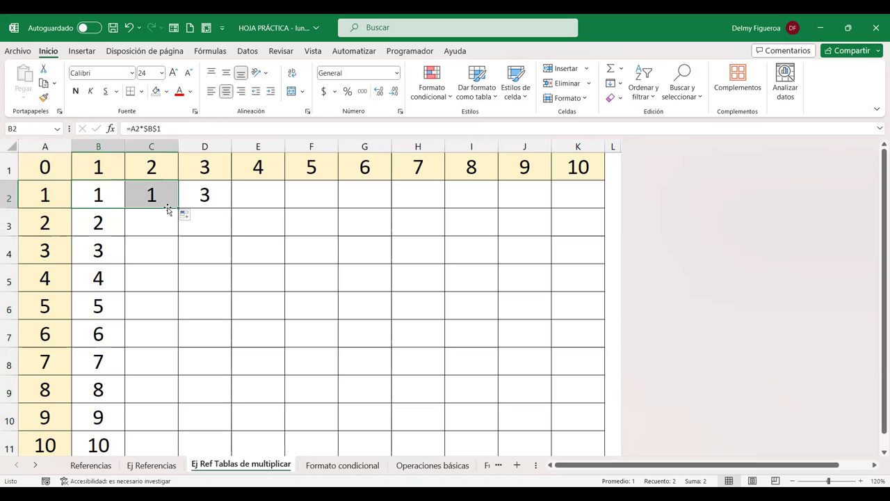
{"action": "left_click", "coordinate": [142, 192]}
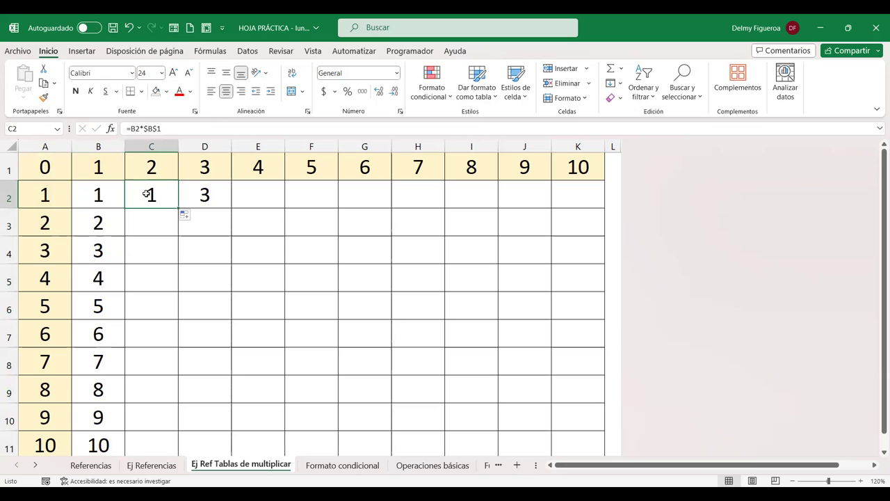
Inspect the formulas in B2 and C2 without changing them.
{"action": "double_click", "coordinate": [102, 195]}
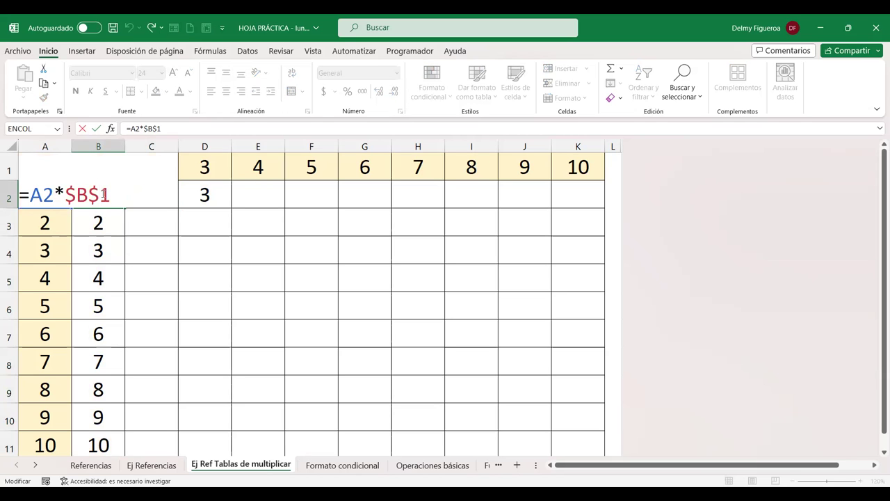
{"action": "key", "text": "Return"}
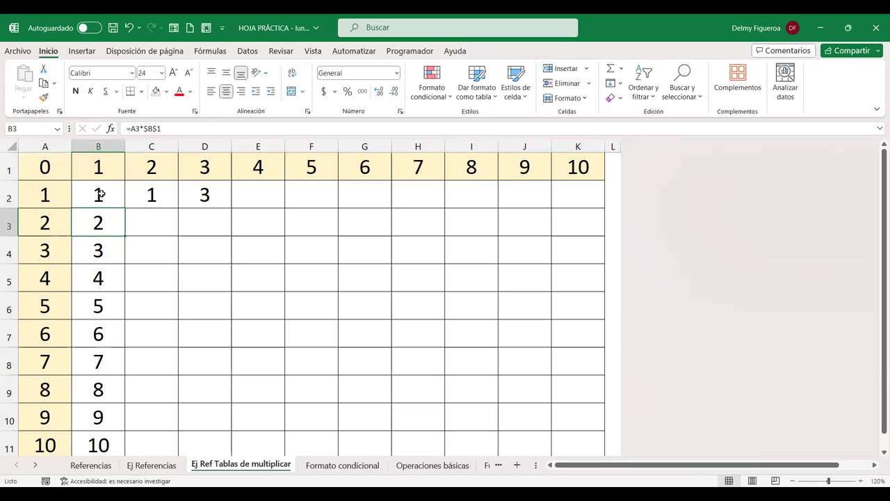
{"action": "double_click", "coordinate": [152, 196]}
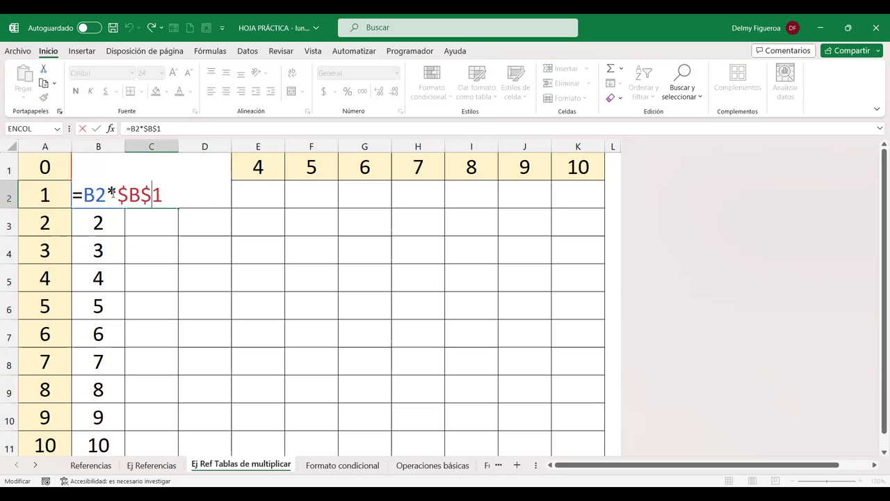
{"action": "key", "text": "Return"}
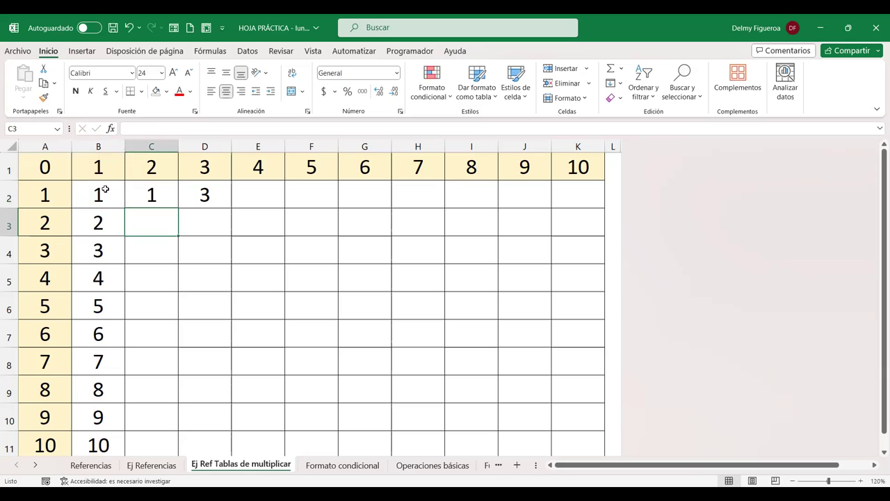
Paste B2's formula text into C2, edit its absolute row reference, and fill C2 down to C8.
{"action": "double_click", "coordinate": [106, 189]}
{"action": "left_click_drag", "start_coordinate": [116, 196], "coordinate": [7, 198]}
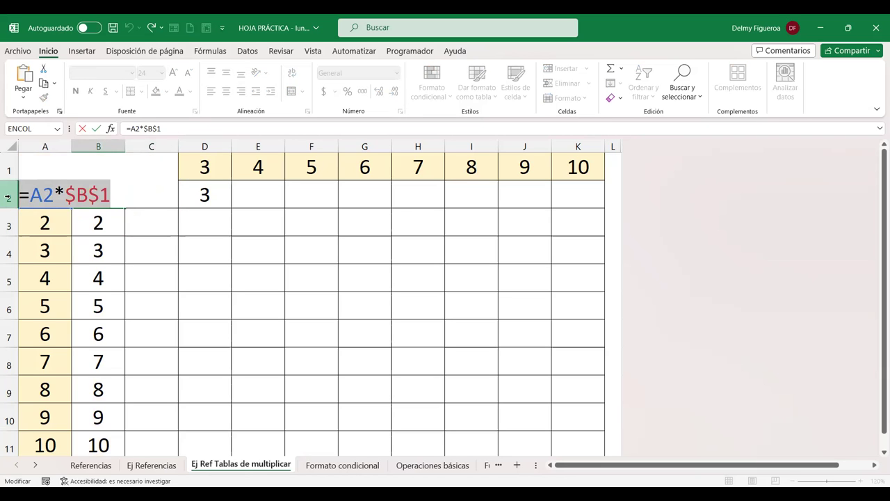
{"action": "key", "text": "Escape"}
{"action": "key", "text": "Right"}
{"action": "key", "text": "ctrl+v"}
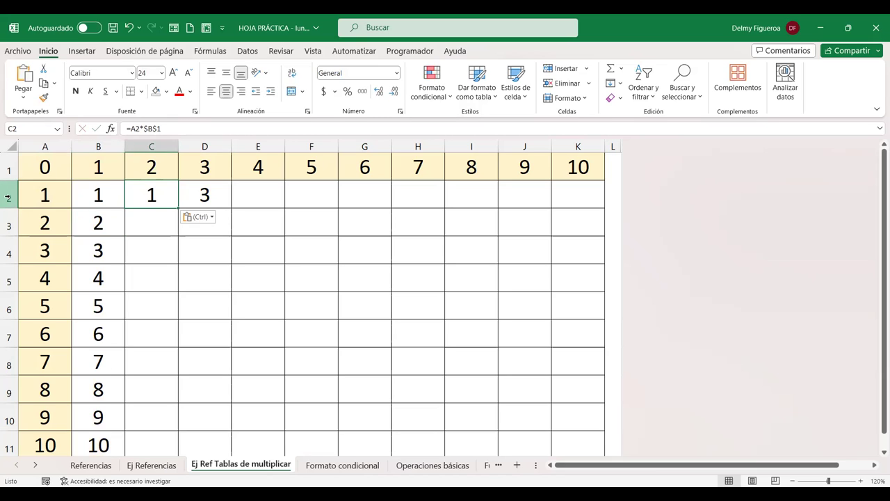
{"action": "left_click", "coordinate": [173, 129]}
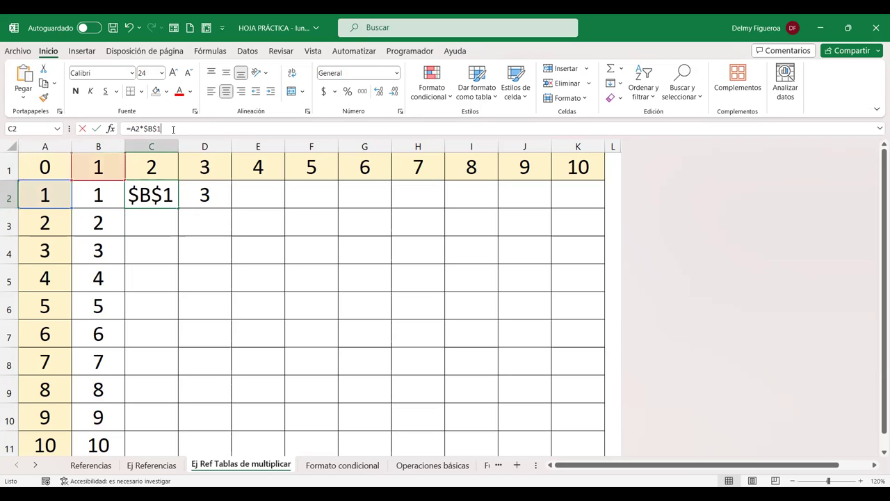
{"action": "key", "text": "BackSpace"}
{"action": "type", "text": "1"}
{"action": "key", "text": "Return"}
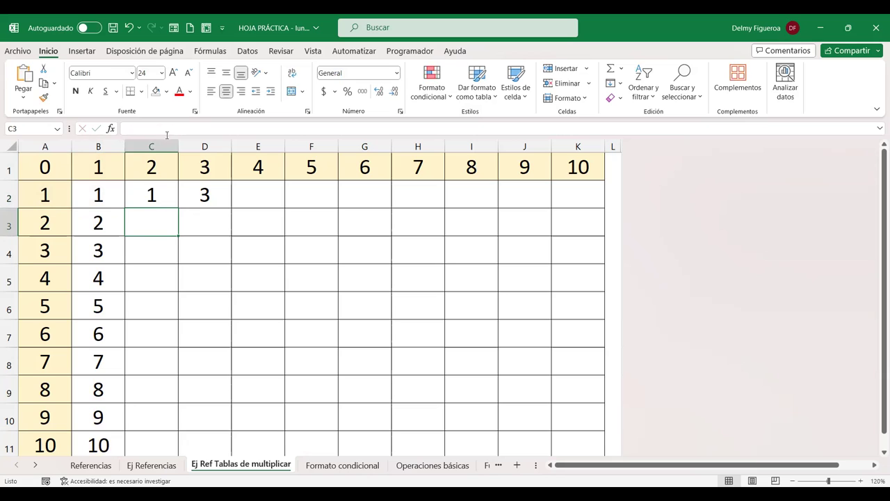
{"action": "left_click", "coordinate": [157, 200]}
{"action": "left_click_drag", "start_coordinate": [178, 207], "coordinate": [173, 369]}
Edit C2's formula to =A2*$B$2.
{"action": "left_click", "coordinate": [161, 191]}
{"action": "double_click", "coordinate": [159, 193]}
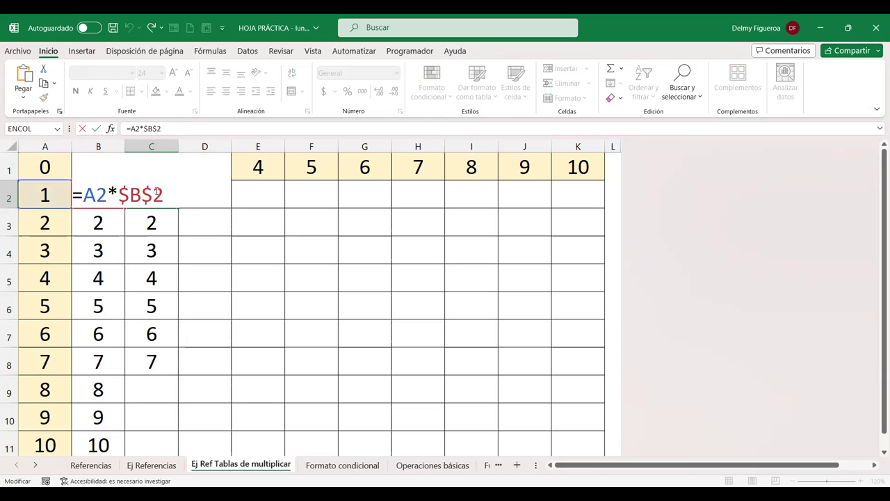
{"action": "key", "text": "Escape"}
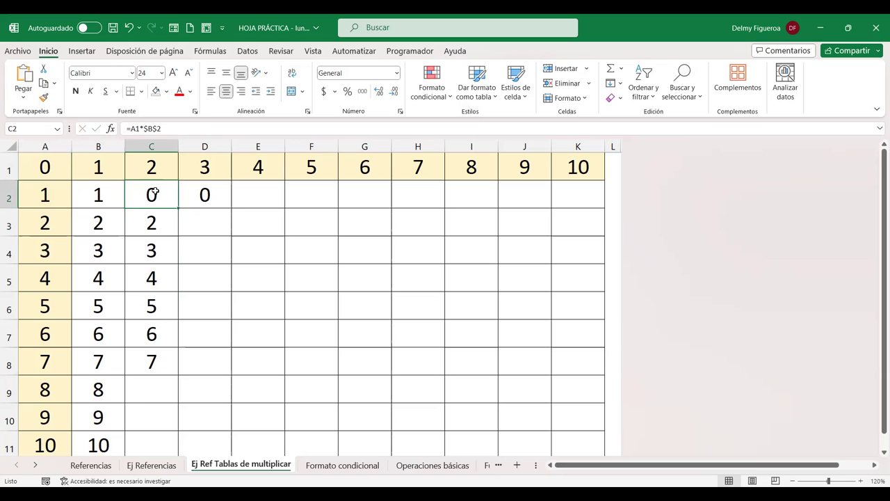
{"action": "double_click", "coordinate": [154, 192]}
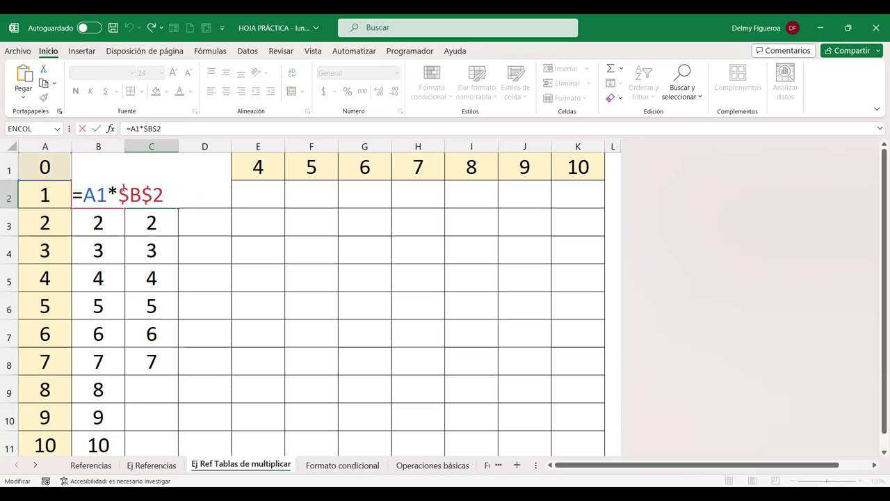
{"action": "key", "text": "BackSpace"}
{"action": "type", "text": "2"}
{"action": "key", "text": "Return"}
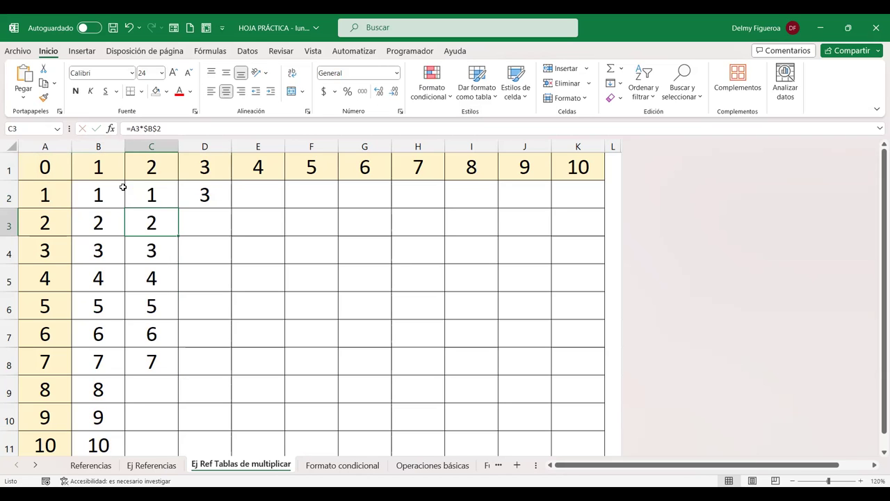
Change C2's reference to $C$2 and dismiss the resulting circular-reference warning.
{"action": "left_click", "coordinate": [148, 198]}
{"action": "double_click", "coordinate": [147, 199]}
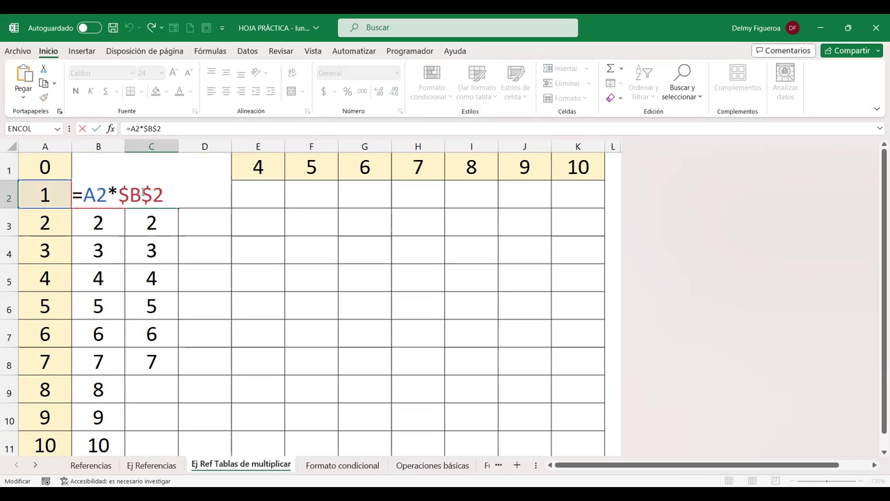
{"action": "key", "text": "BackSpace"}
{"action": "type", "text": "c"}
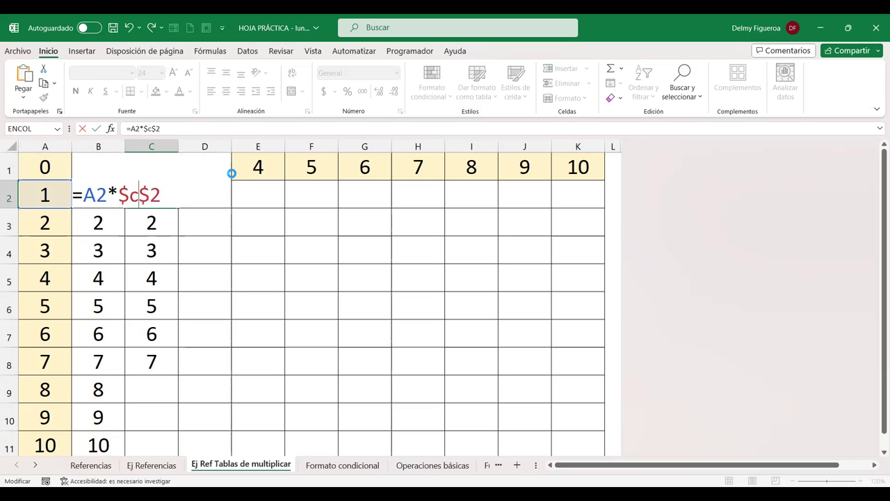
{"action": "left_click", "coordinate": [296, 243]}
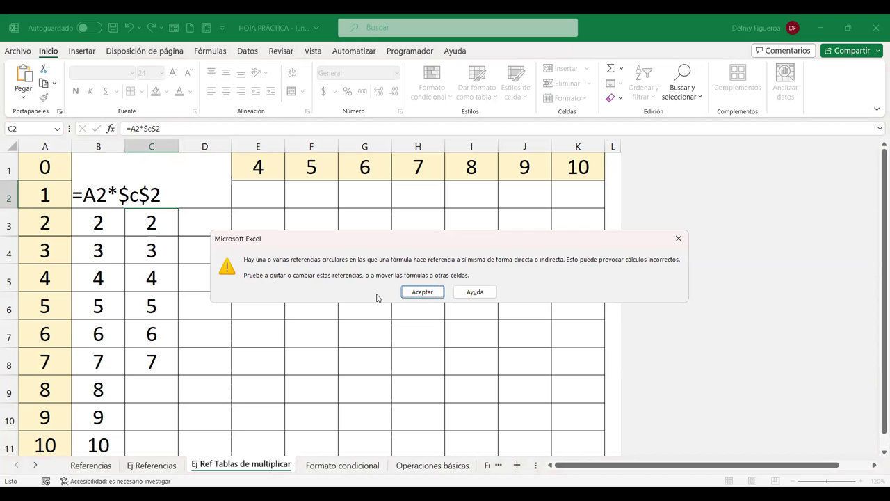
{"action": "left_click", "coordinate": [422, 289]}
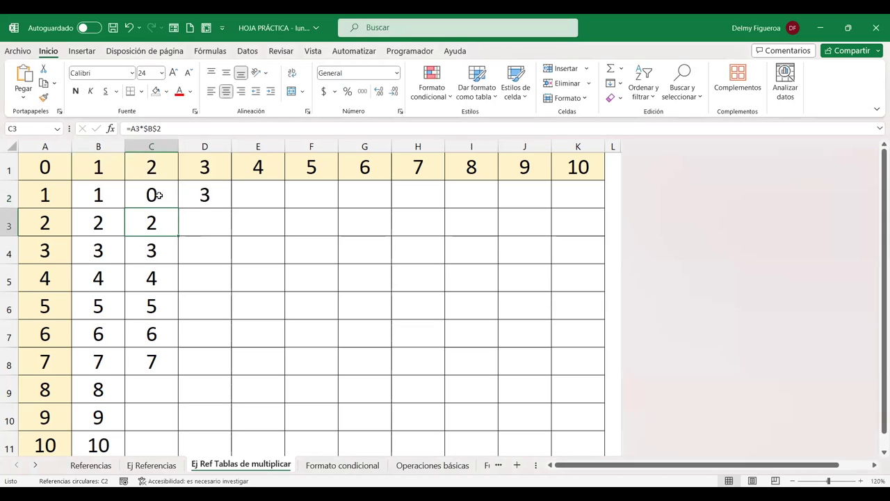
Correct C2 to =A2*$C$1 and fill it down to C11, giving 2 through 20.
{"action": "double_click", "coordinate": [152, 195]}
{"action": "left_click", "coordinate": [153, 195]}
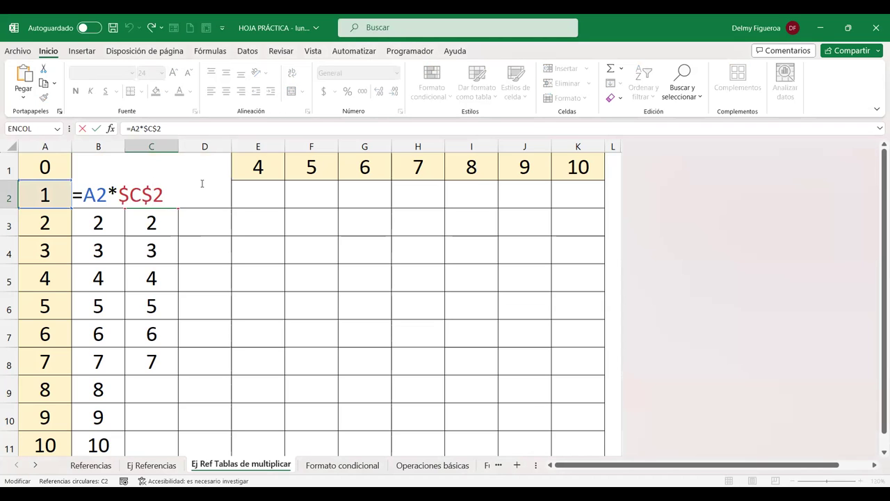
{"action": "key", "text": "Delete"}
{"action": "type", "text": "1"}
{"action": "key", "text": "Return"}
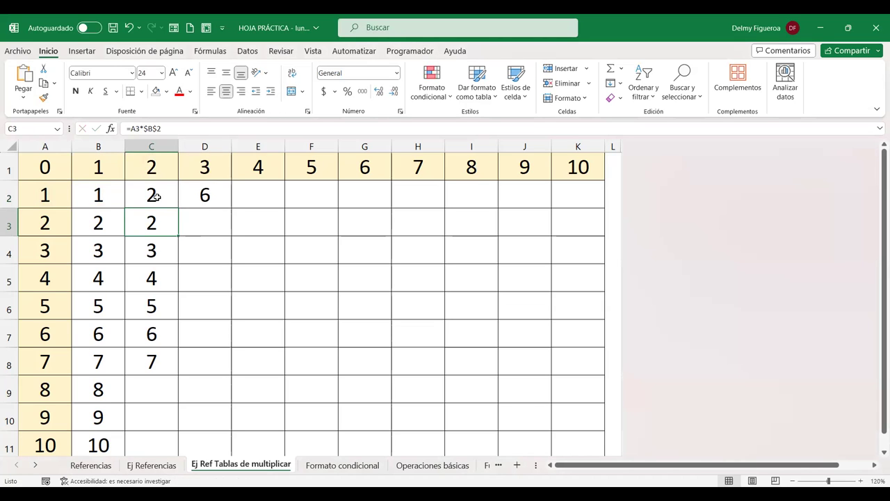
{"action": "left_click", "coordinate": [154, 196]}
{"action": "left_click_drag", "start_coordinate": [178, 209], "coordinate": [153, 447]}
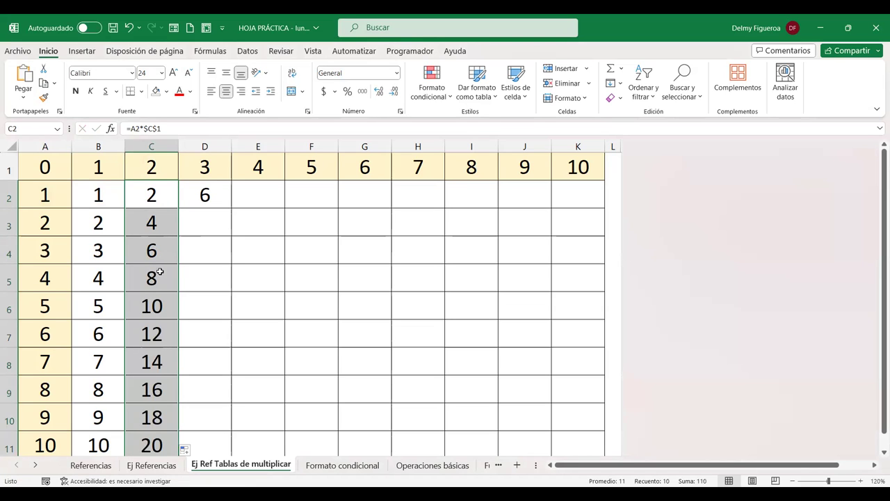
Delete the formula in B2, leaving the cell empty.
{"action": "left_click", "coordinate": [203, 195]}
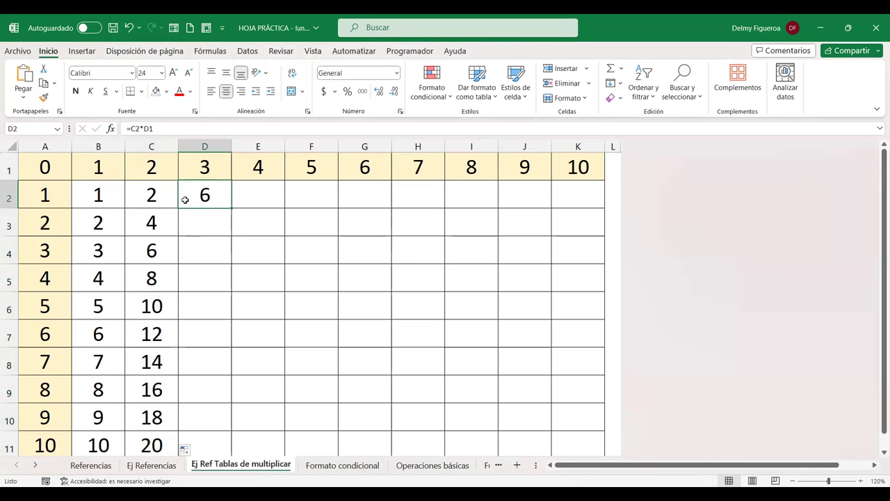
{"action": "left_click", "coordinate": [99, 195]}
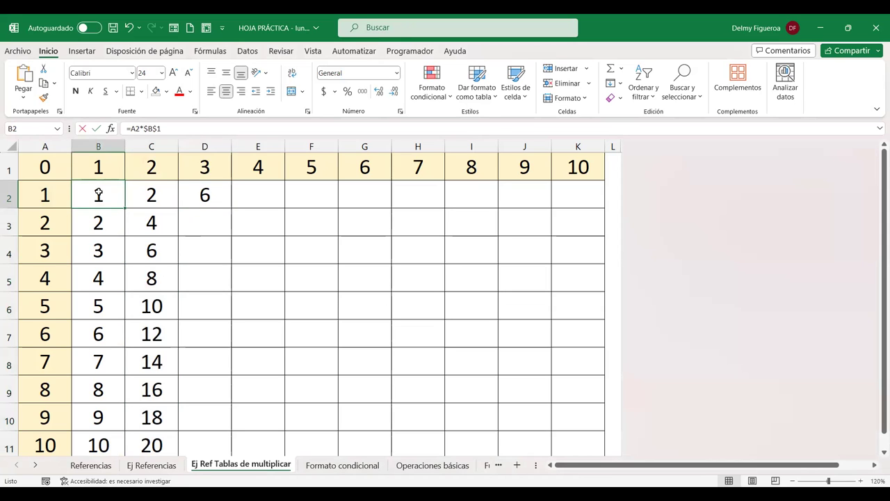
{"action": "double_click", "coordinate": [99, 194]}
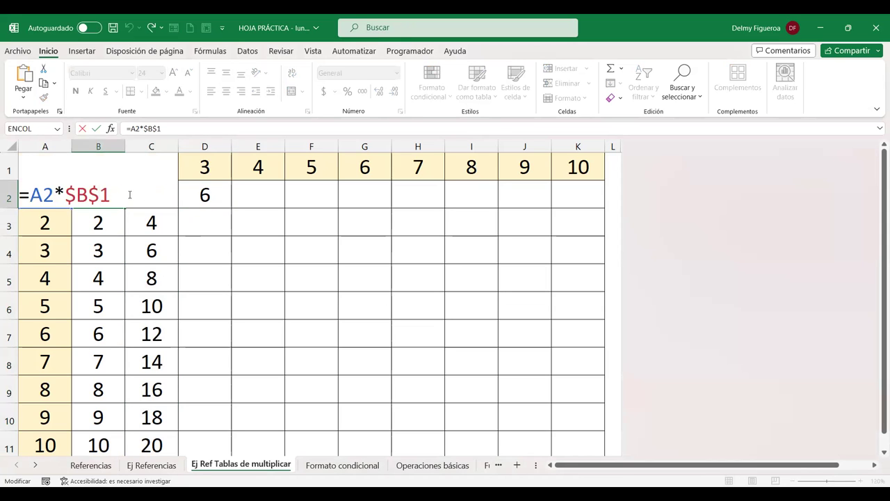
{"action": "left_click_drag", "start_coordinate": [133, 201], "coordinate": [7, 184]}
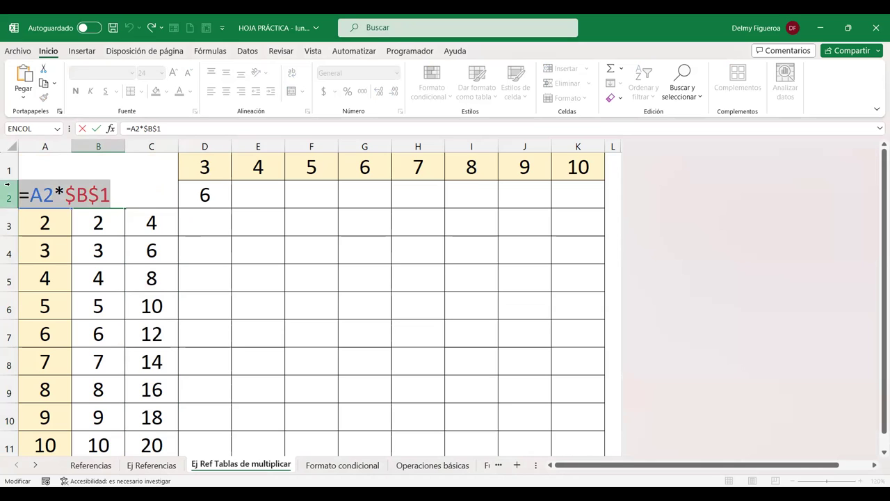
{"action": "key", "text": "Delete"}
{"action": "key", "text": "Return"}
Clear all values from the table body B2:F11.
{"action": "mouse_move", "coordinate": [112, 195]}
{"action": "left_mouse_down"}
{"action": "mouse_move", "coordinate": [289, 412]}
{"action": "mouse_move", "coordinate": [297, 435]}
{"action": "left_mouse_up"}
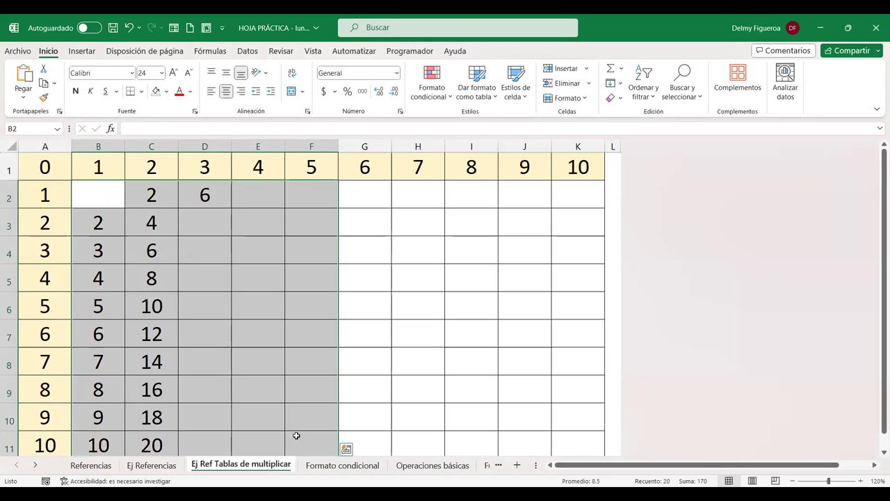
{"action": "key", "text": "Delete"}
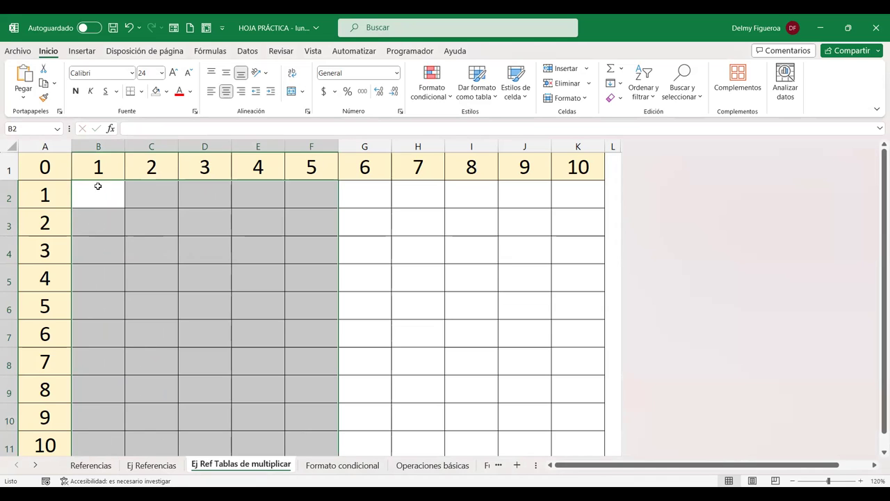
{"action": "left_click", "coordinate": [103, 193]}
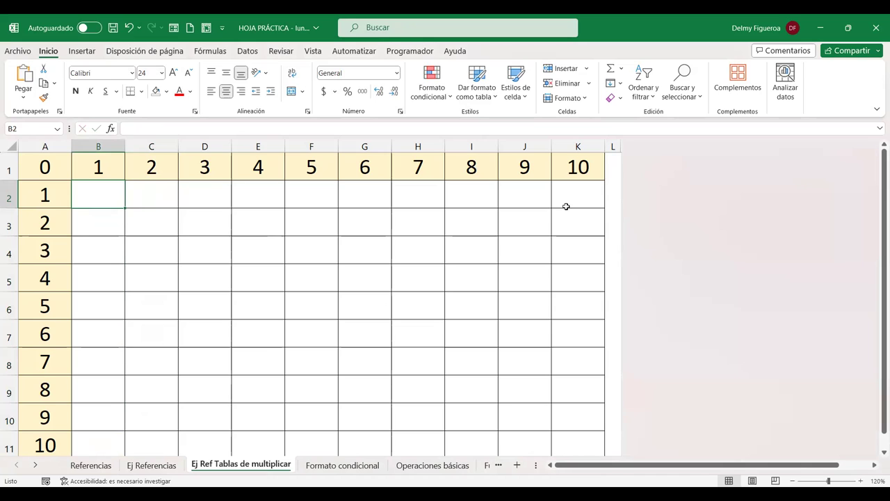
Enter =A2*B1 in B2, pointing at B1 with arrow keys, and switch to F2 edit mode.
{"action": "type", "text": "="}
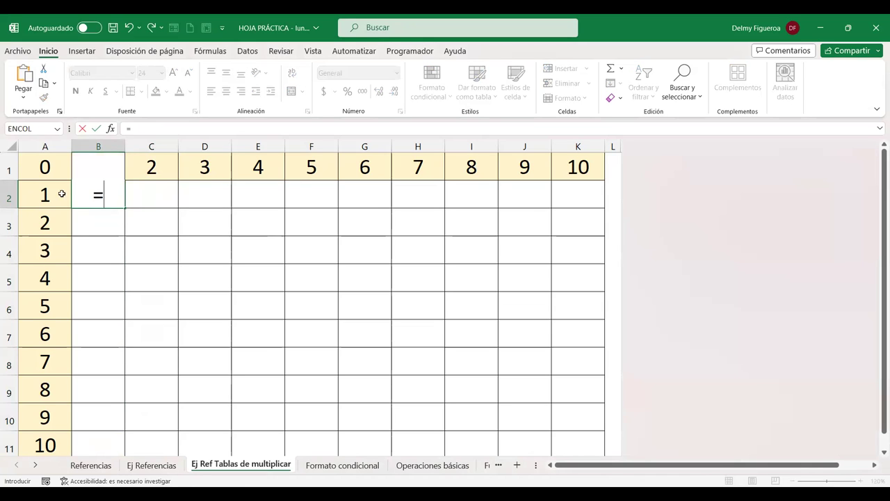
{"action": "left_click", "coordinate": [43, 196]}
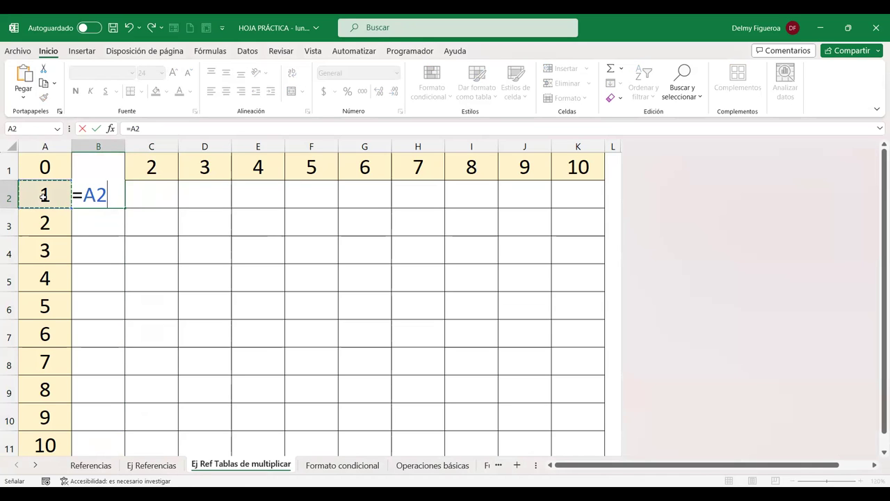
{"action": "type", "text": "*"}
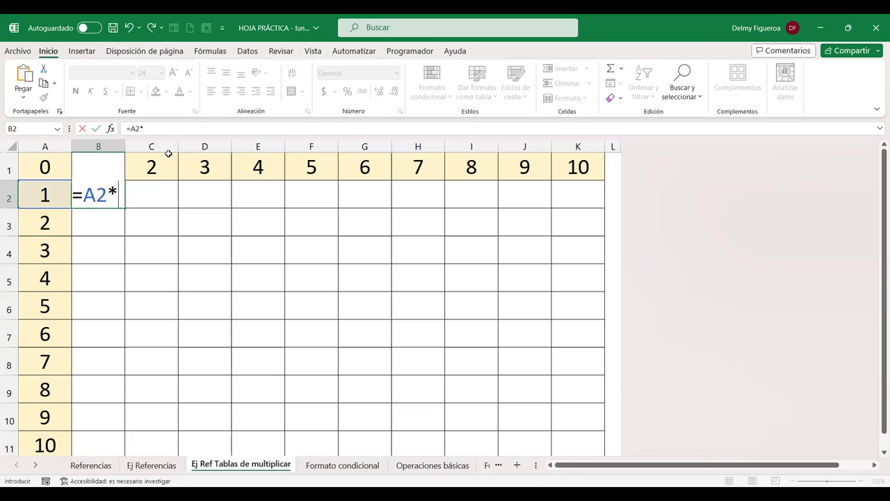
{"action": "left_click", "coordinate": [152, 164]}
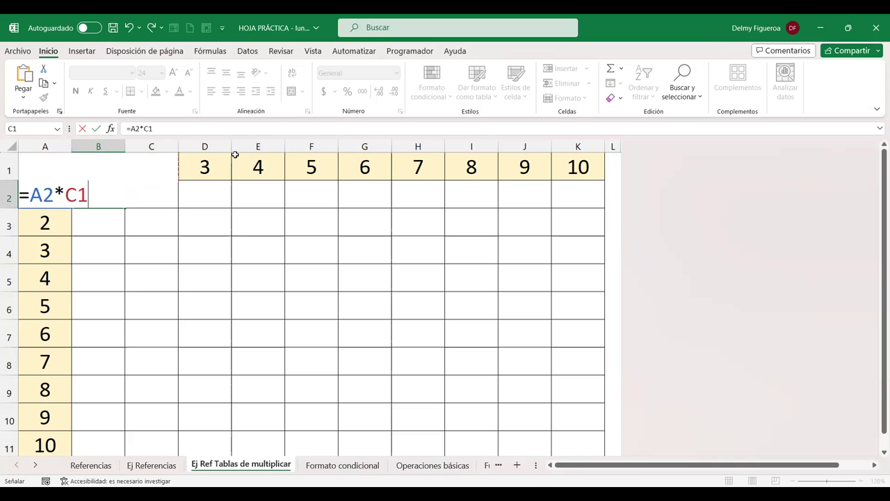
{"action": "left_click", "coordinate": [258, 167]}
{"action": "key", "text": "Left"}
{"action": "key", "text": "Left"}
{"action": "key", "text": "Left"}
{"action": "key", "text": "Left"}
{"action": "key", "text": "Right"}
{"action": "key", "text": "F2"}
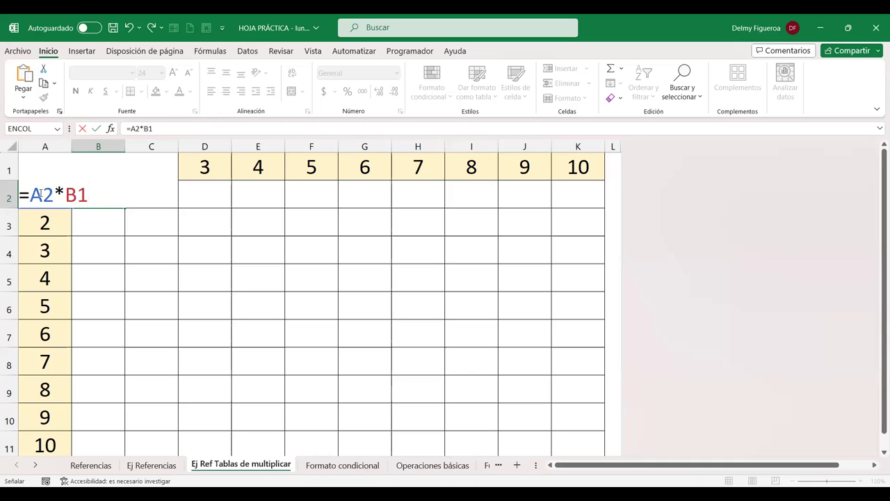
Cycle the A2 reference with F4 until it reads $A2.
{"action": "left_click", "coordinate": [41, 195]}
{"action": "key", "text": "F4"}
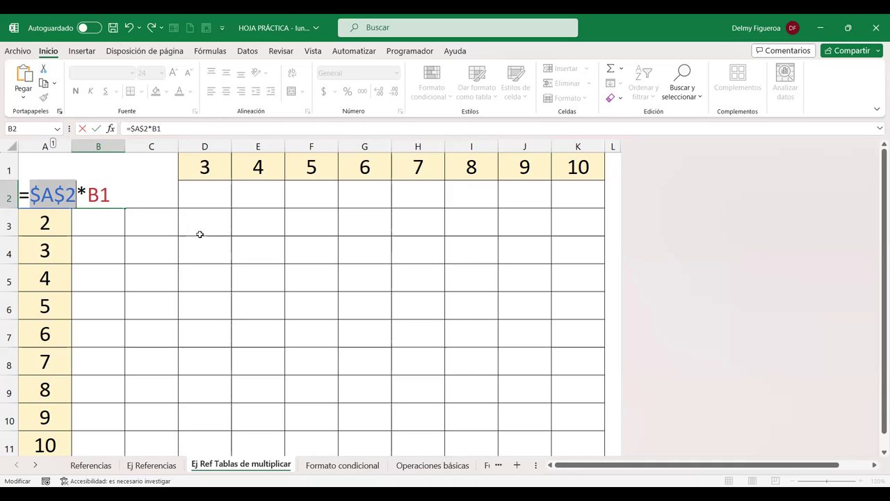
{"action": "key", "text": "F4"}
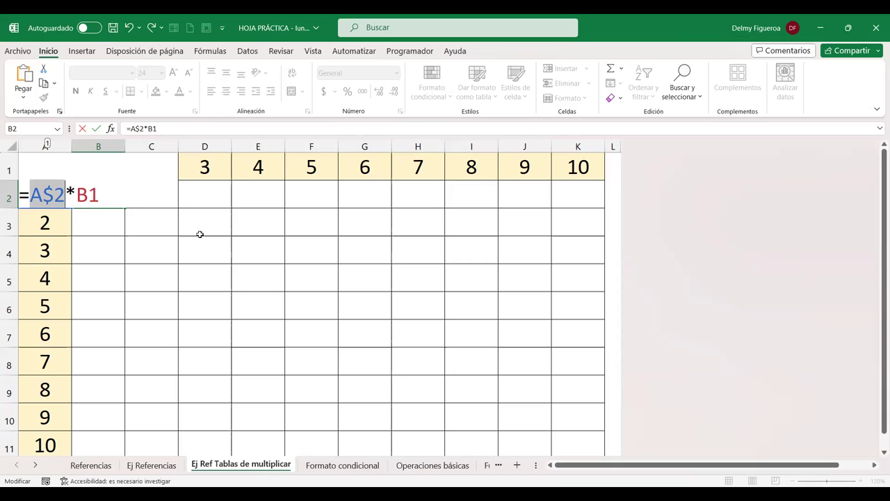
{"action": "key", "text": "F4"}
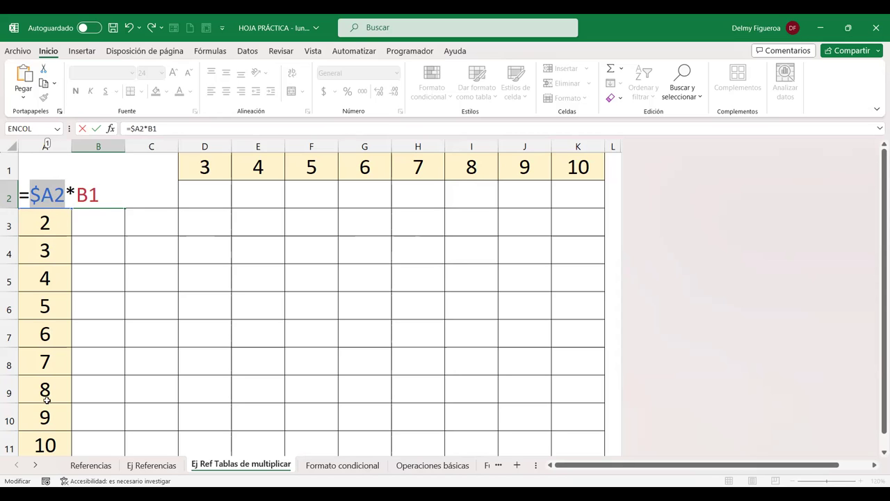
Cycle the B1 reference with F4 until it reads B$1.
{"action": "left_click", "coordinate": [88, 193]}
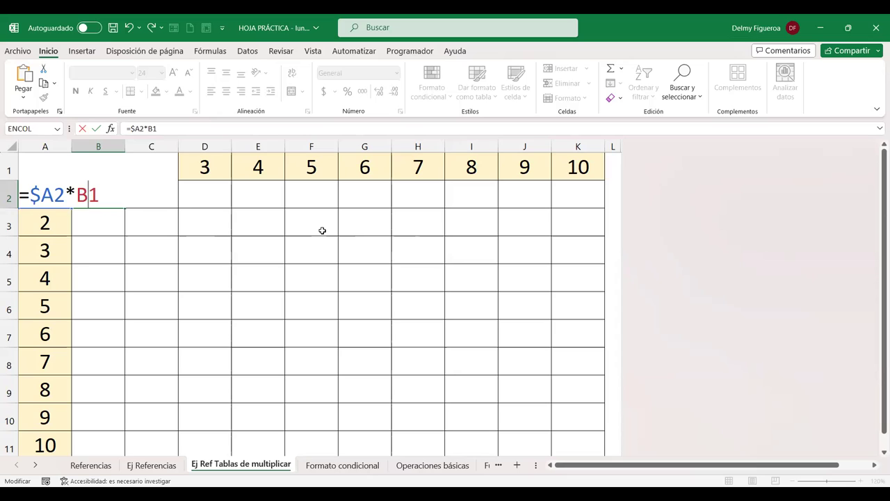
{"action": "key", "text": "F4"}
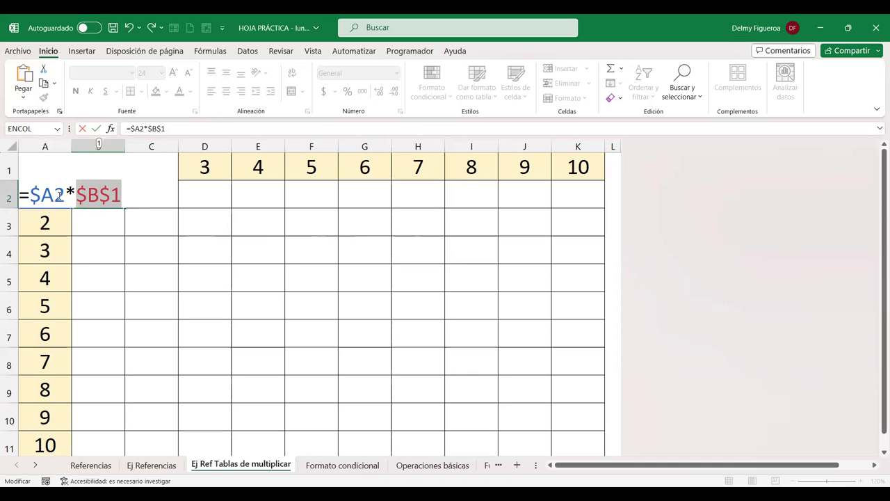
{"action": "key", "text": "F4"}
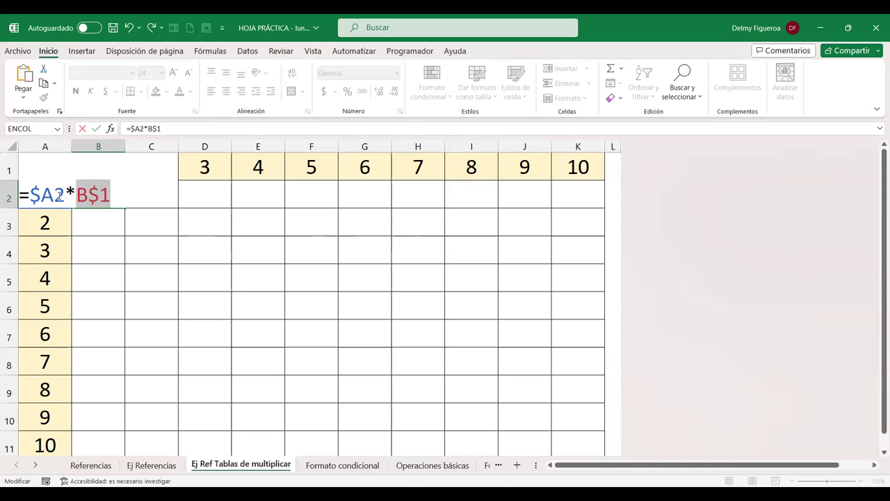
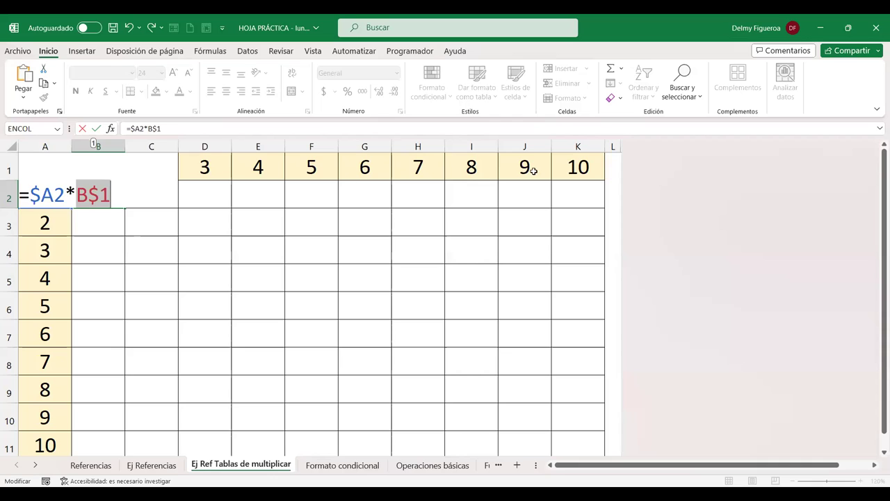
Confirm =$A2*B$1 in B2 and fill it across to K2 and down to row 11.
{"action": "key", "text": "ctrl+Return"}
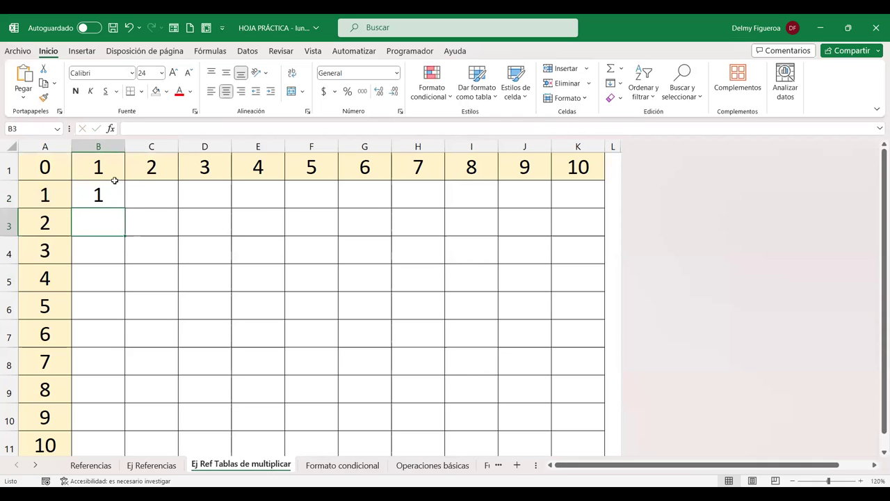
{"action": "left_click_drag", "start_coordinate": [126, 207], "coordinate": [180, 210]}
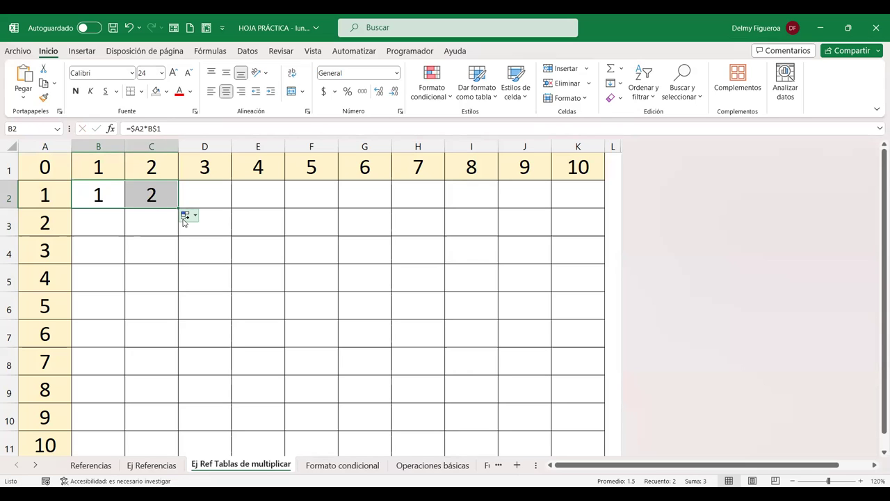
{"action": "left_click_drag", "start_coordinate": [178, 208], "coordinate": [239, 207]}
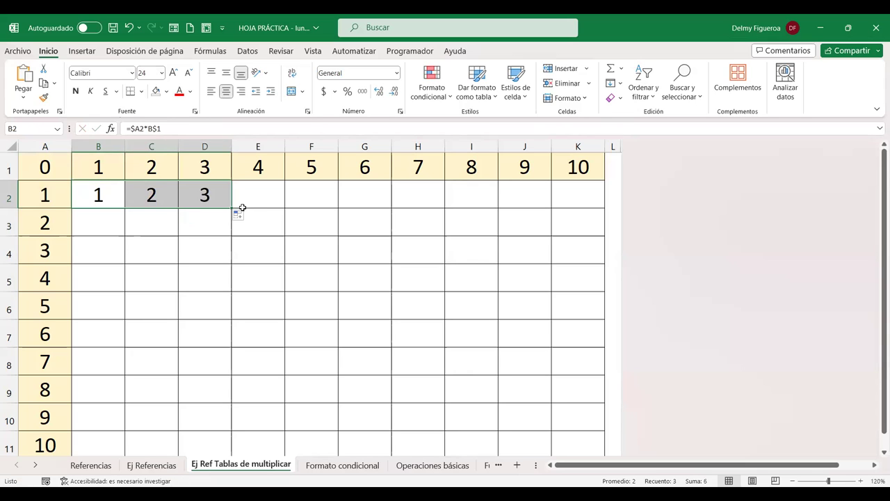
{"action": "left_click", "coordinate": [98, 194]}
{"action": "left_click_drag", "start_coordinate": [125, 207], "coordinate": [118, 254]}
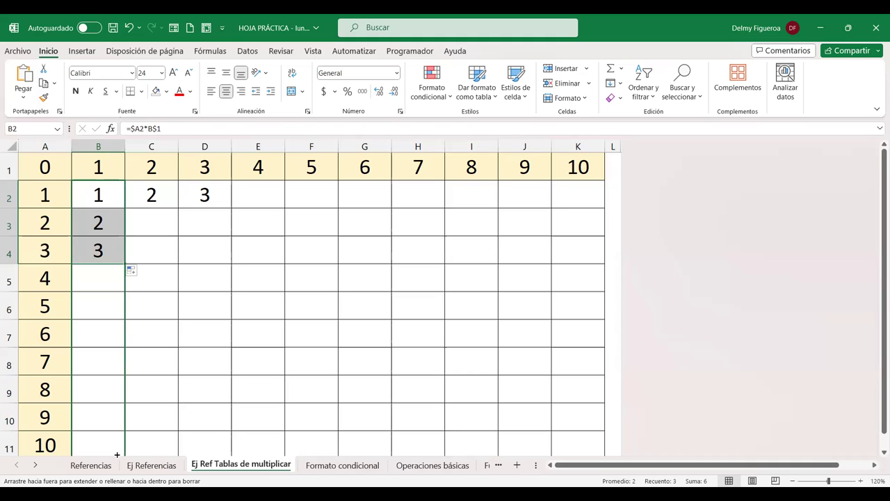
{"action": "left_click_drag", "start_coordinate": [125, 263], "coordinate": [119, 454]}
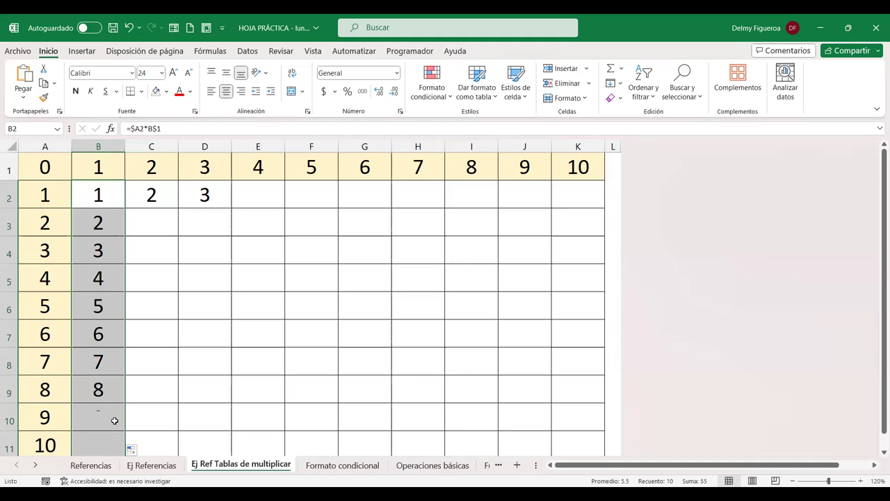
{"action": "left_click", "coordinate": [105, 195]}
{"action": "left_click_drag", "start_coordinate": [125, 207], "coordinate": [580, 213]}
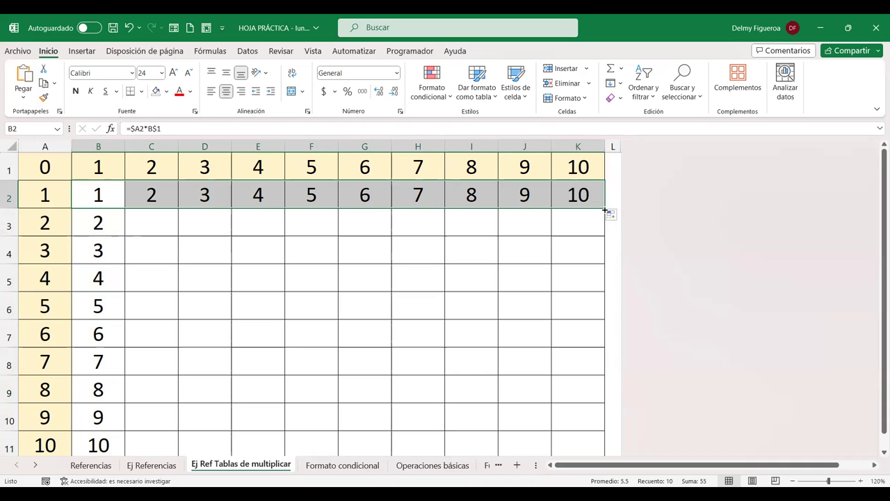
{"action": "left_click_drag", "start_coordinate": [604, 209], "coordinate": [604, 439]}
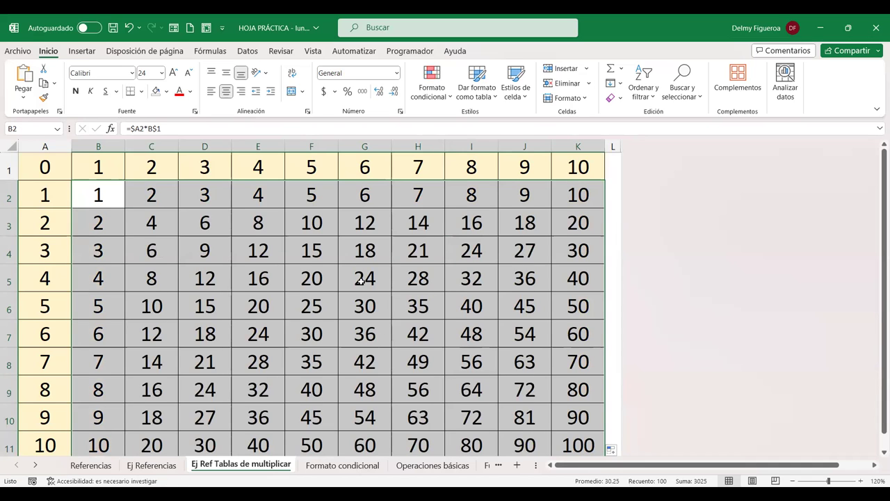
{"action": "left_click", "coordinate": [10, 337]}
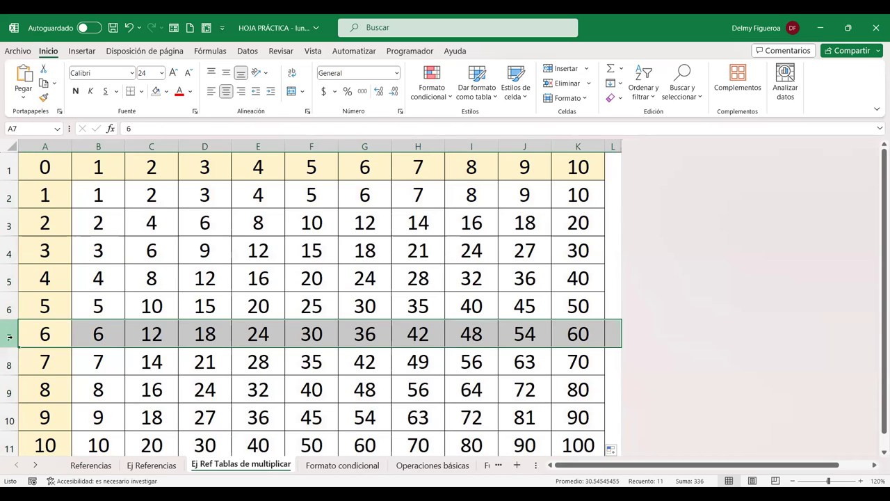
{"action": "left_click", "coordinate": [417, 146], "text": "ctrl"}
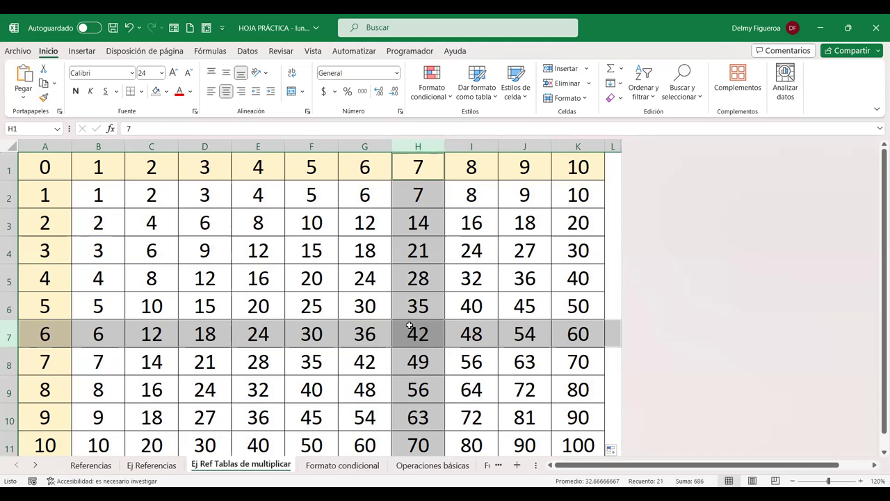
{"action": "left_click", "coordinate": [9, 387]}
{"action": "left_click", "coordinate": [521, 145], "text": "ctrl"}
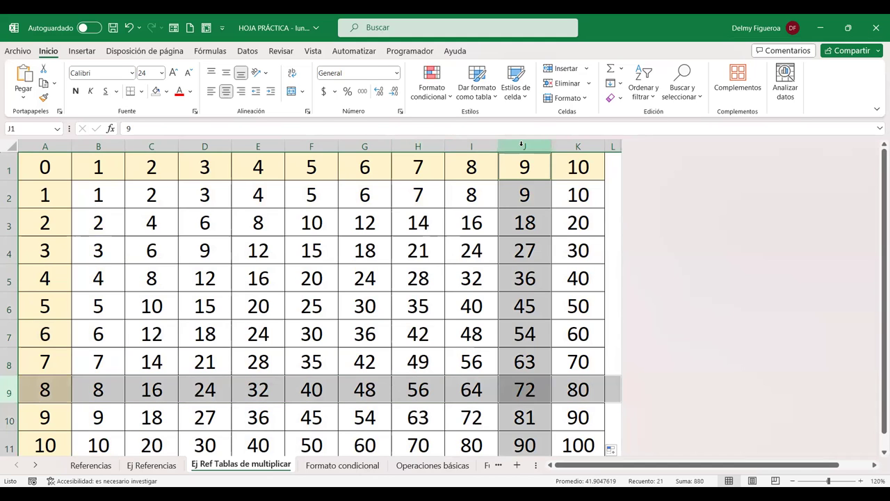
{"action": "left_click", "coordinate": [204, 220]}
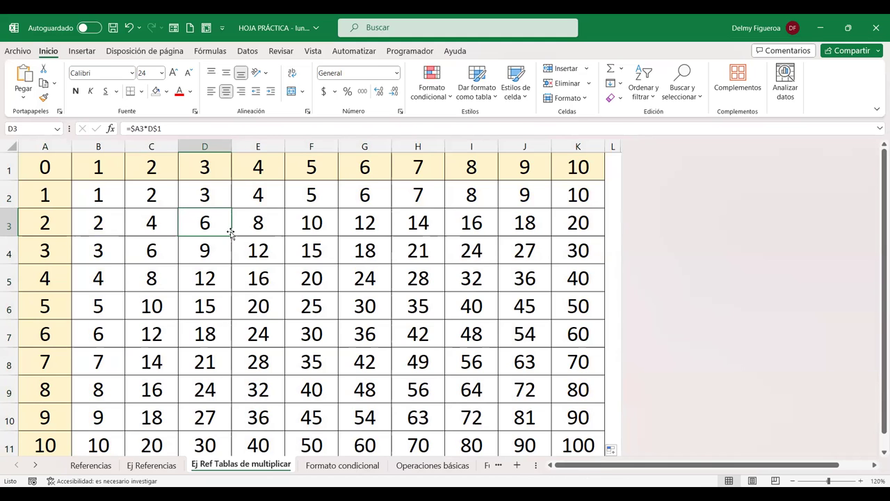
{"action": "double_click", "coordinate": [217, 222]}
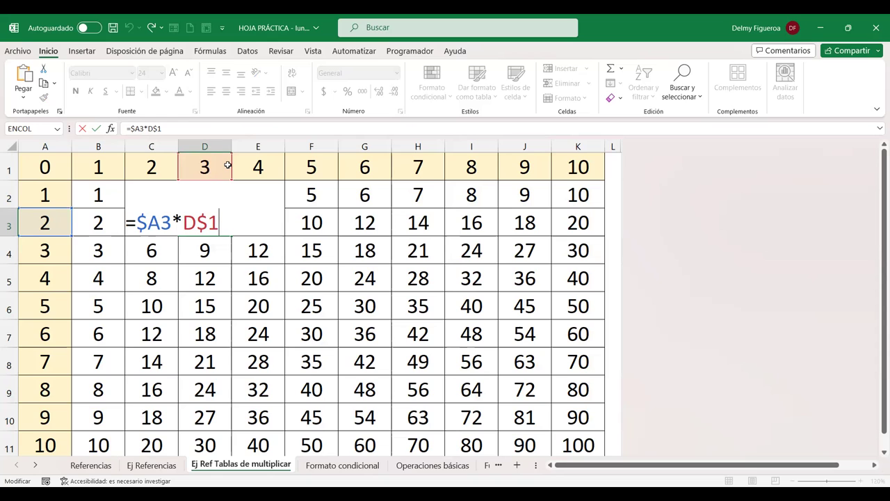
{"action": "key", "text": "Return"}
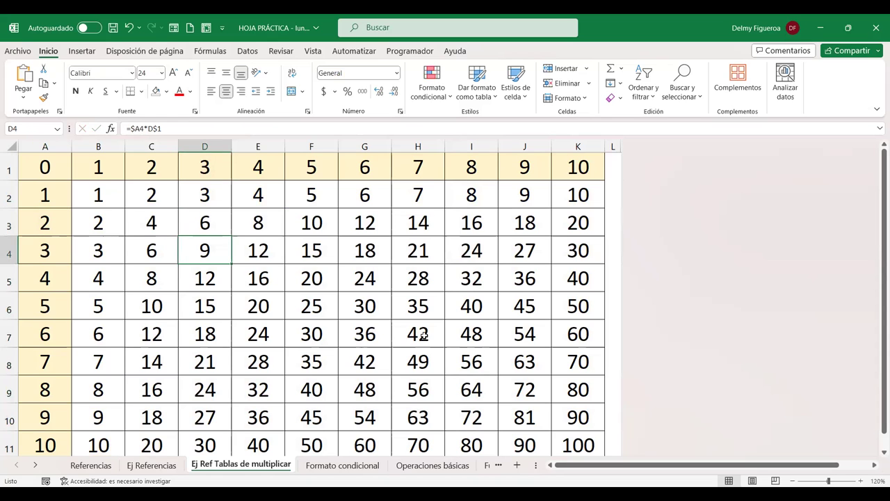
{"action": "double_click", "coordinate": [402, 333]}
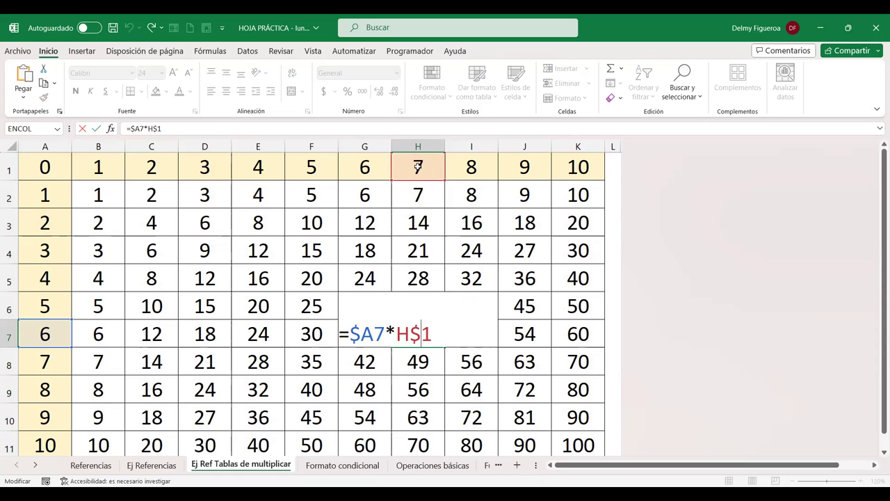
{"action": "key", "text": "Return"}
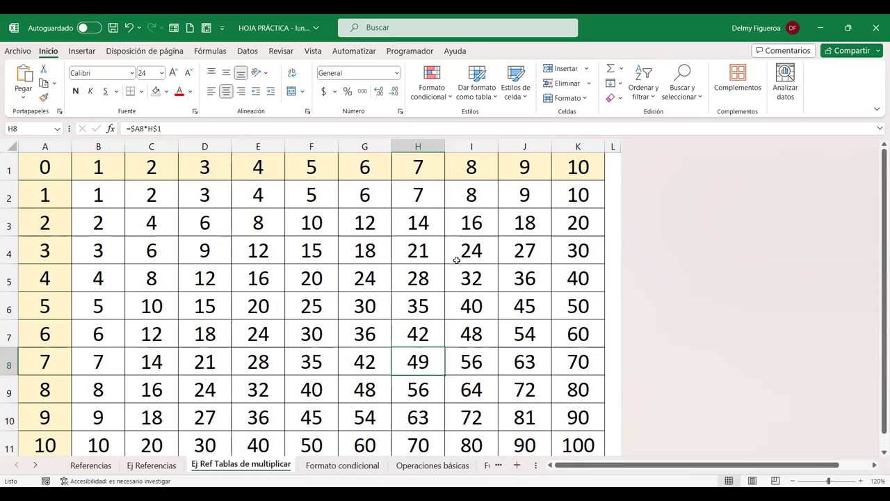
{"action": "left_click", "coordinate": [90, 195]}
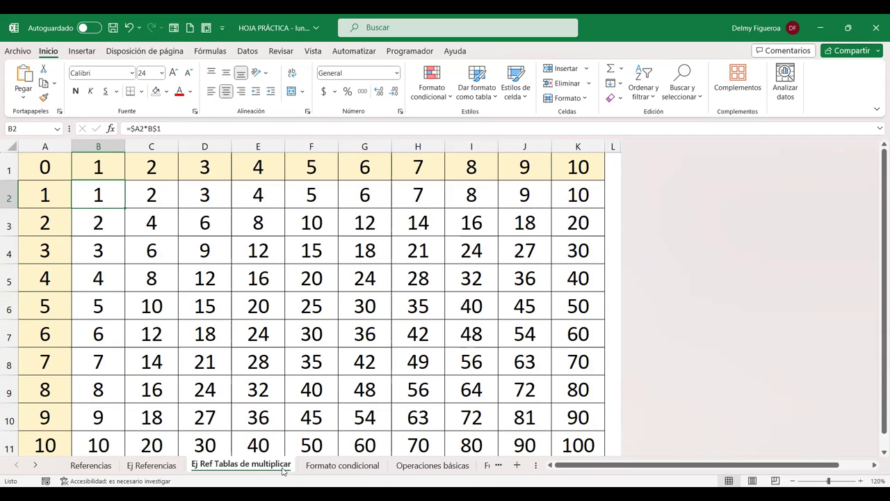
Add a new sheet Hoja1 and set all its cells to 14-point font.
{"action": "left_click", "coordinate": [516, 466]}
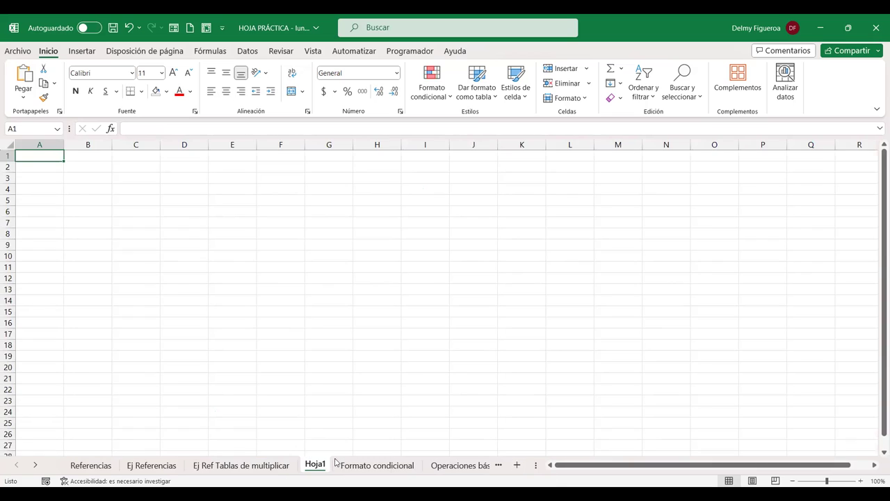
{"action": "left_click", "coordinate": [860, 480]}
{"action": "left_click", "coordinate": [860, 481]}
{"action": "left_click", "coordinate": [10, 146]}
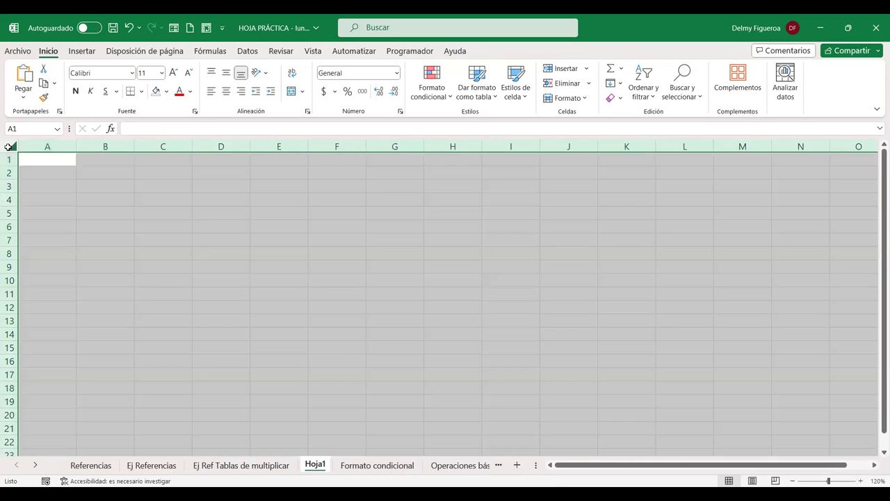
{"action": "left_click", "coordinate": [174, 73]}
{"action": "left_click", "coordinate": [174, 73]}
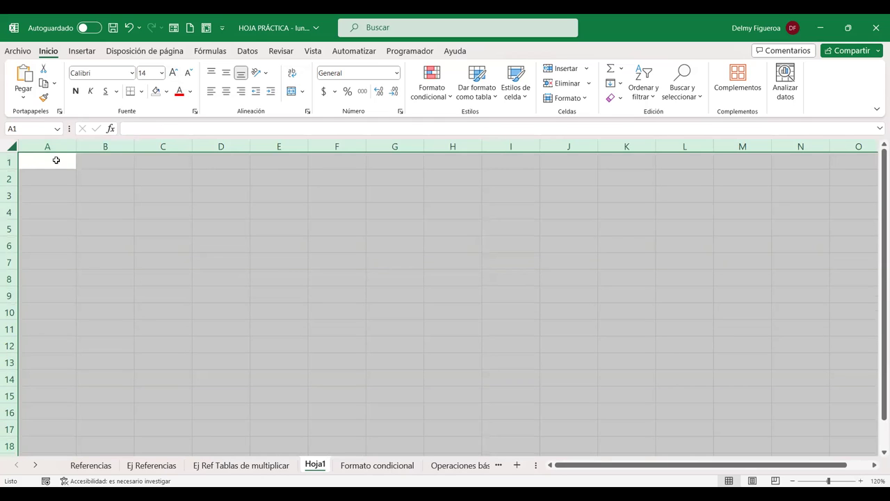
Enter the title REFERENCIAS in A1, fit column A, and return to the multiplication table.
{"action": "left_click", "coordinate": [55, 160]}
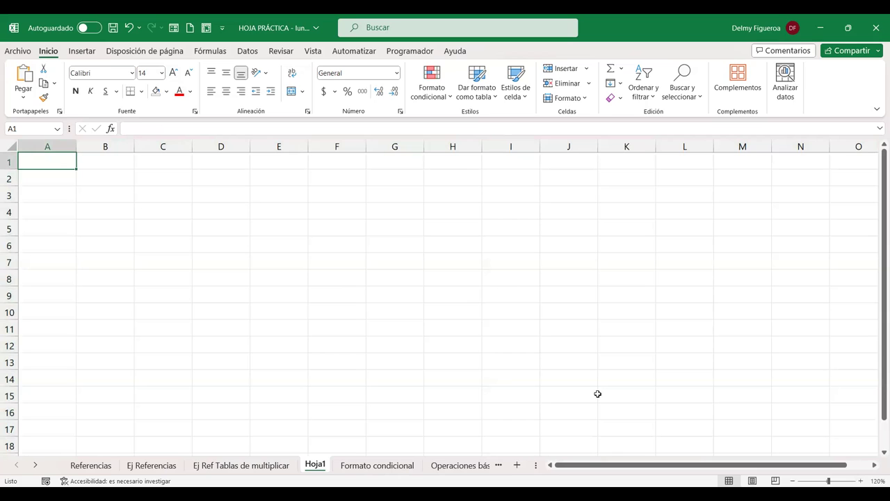
{"action": "type", "text": "REFERENCIAS"}
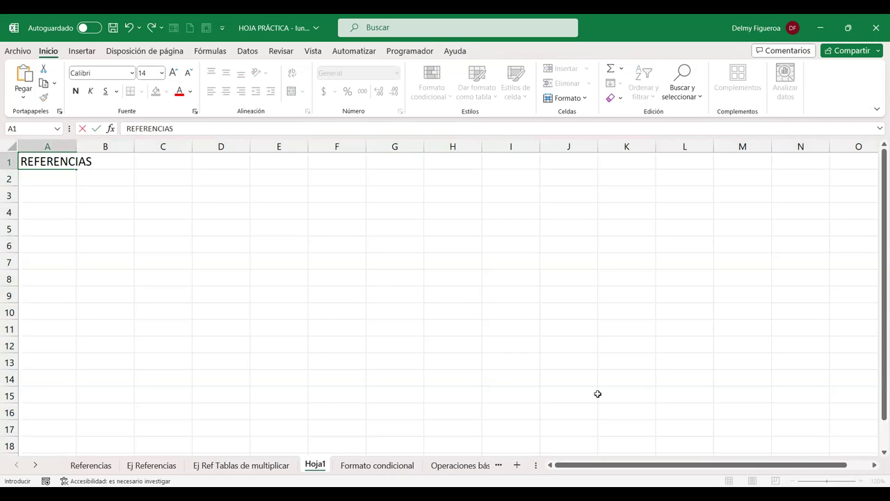
{"action": "key", "text": "Return"}
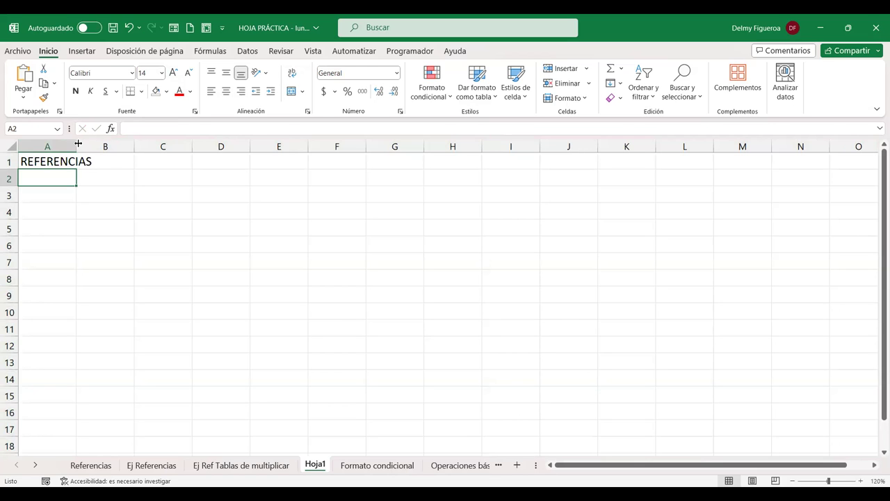
{"action": "left_click", "coordinate": [84, 194]}
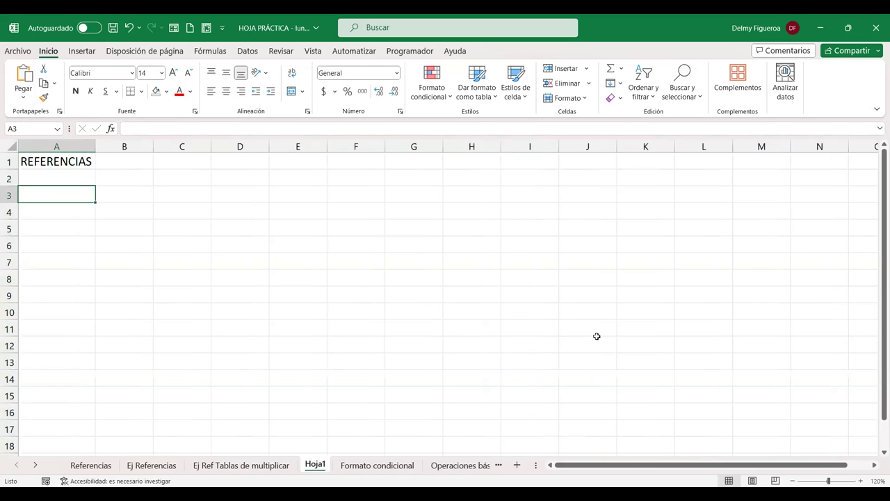
{"action": "left_click", "coordinate": [266, 468]}
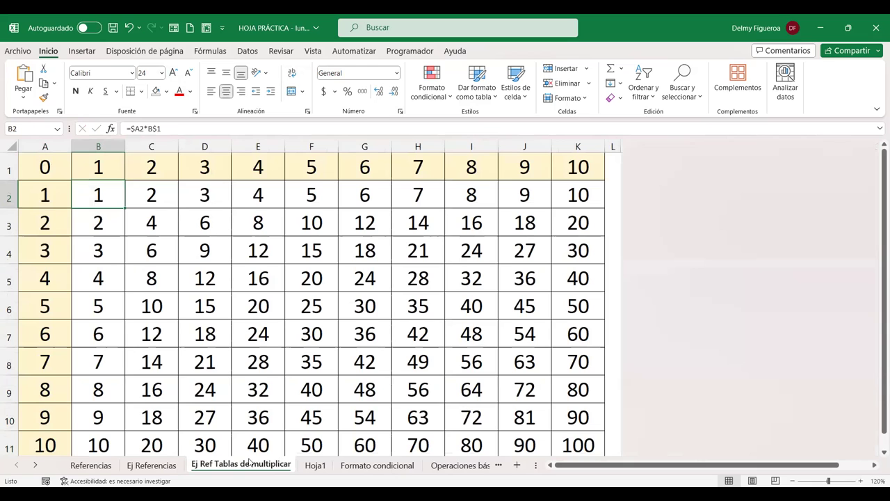
Copy the PLANILLA table B2:G12 from the Ej Referencias sheet and switch to Hoja1.
{"action": "left_click", "coordinate": [157, 468]}
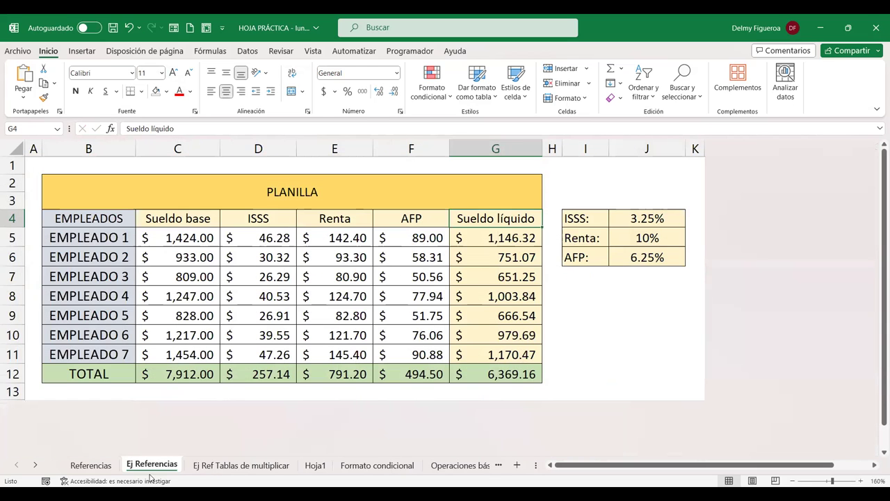
{"action": "left_click", "coordinate": [100, 468]}
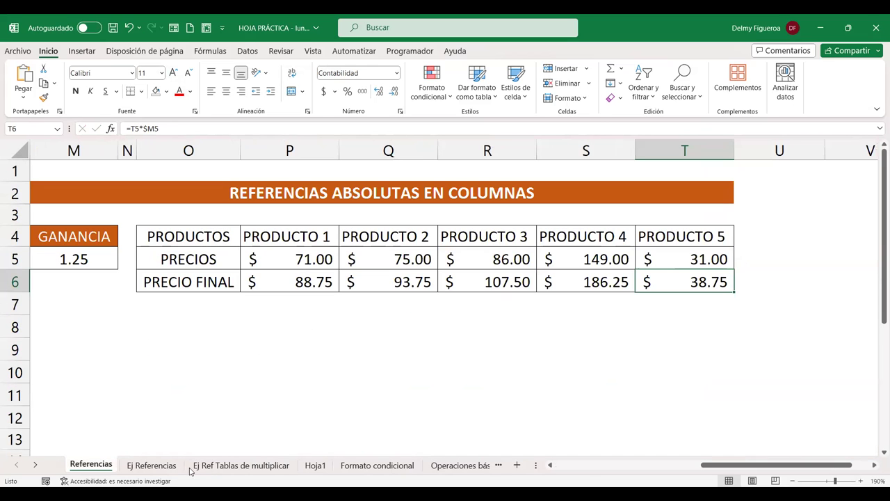
{"action": "left_click", "coordinate": [590, 468]}
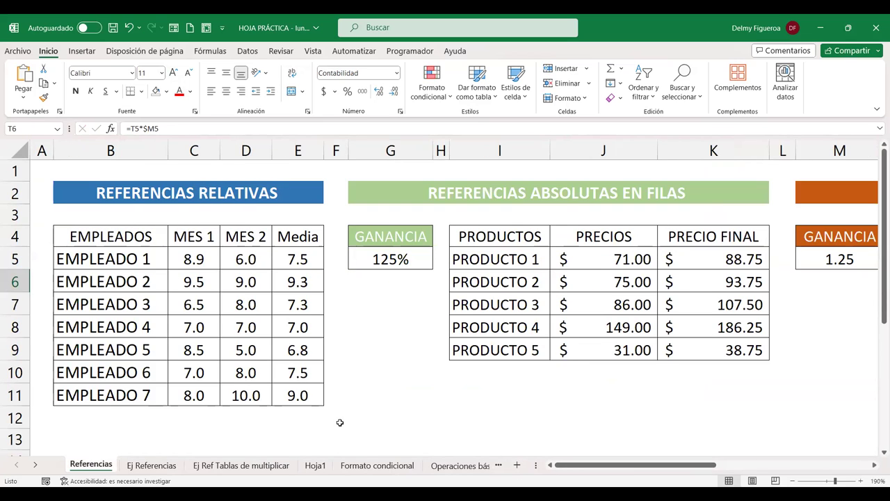
{"action": "left_click", "coordinate": [148, 465]}
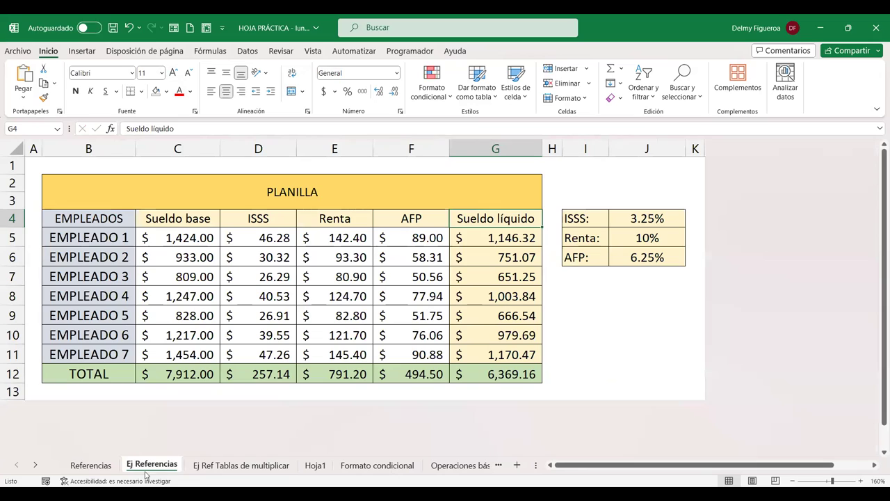
{"action": "left_click", "coordinate": [516, 374]}
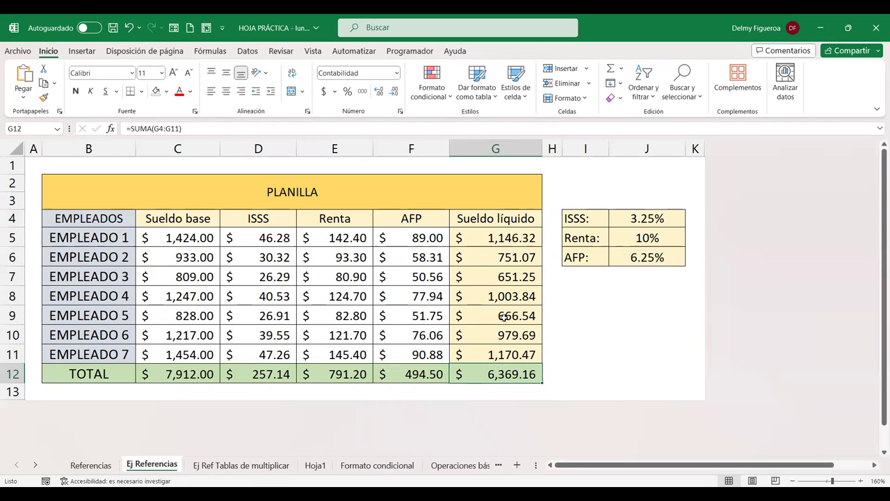
{"action": "mouse_move", "coordinate": [79, 195]}
{"action": "left_mouse_down"}
{"action": "mouse_move", "coordinate": [473, 298]}
{"action": "mouse_move", "coordinate": [479, 374]}
{"action": "left_mouse_up"}
{"action": "key", "text": "ctrl+c"}
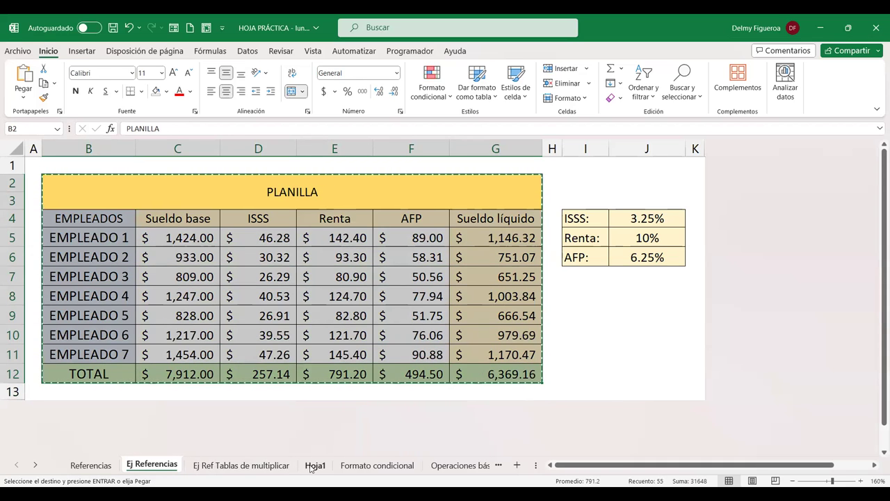
{"action": "left_click", "coordinate": [313, 466]}
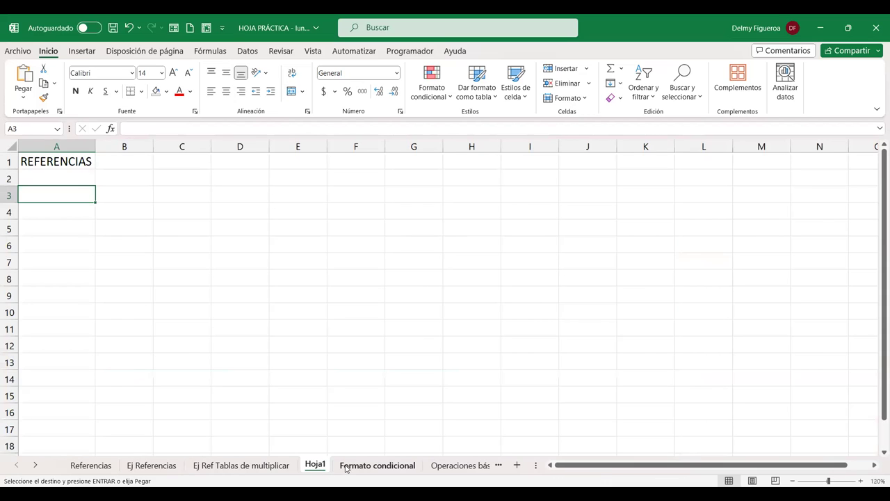
{"action": "key", "text": "ctrl+v"}
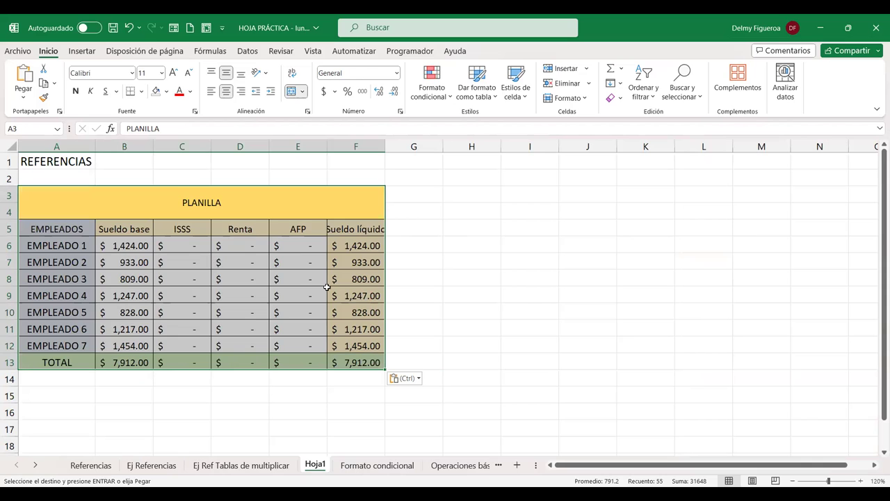
{"action": "left_click", "coordinate": [23, 99]}
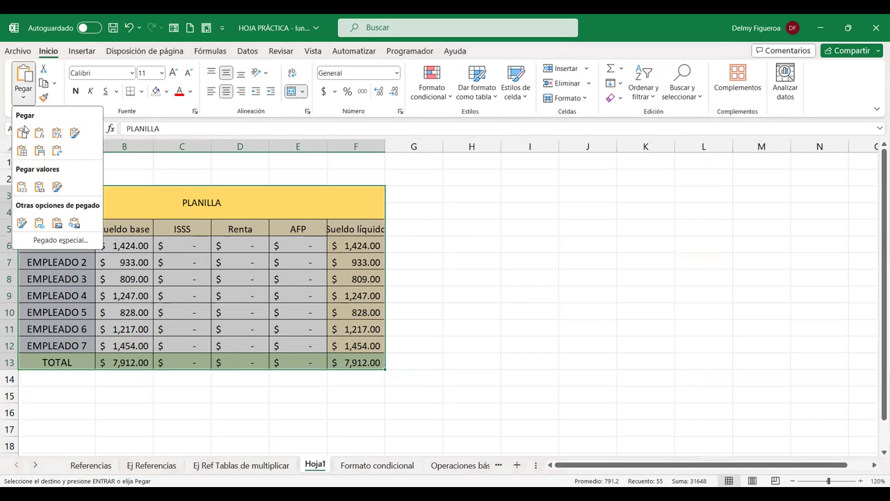
{"action": "left_click", "coordinate": [21, 187]}
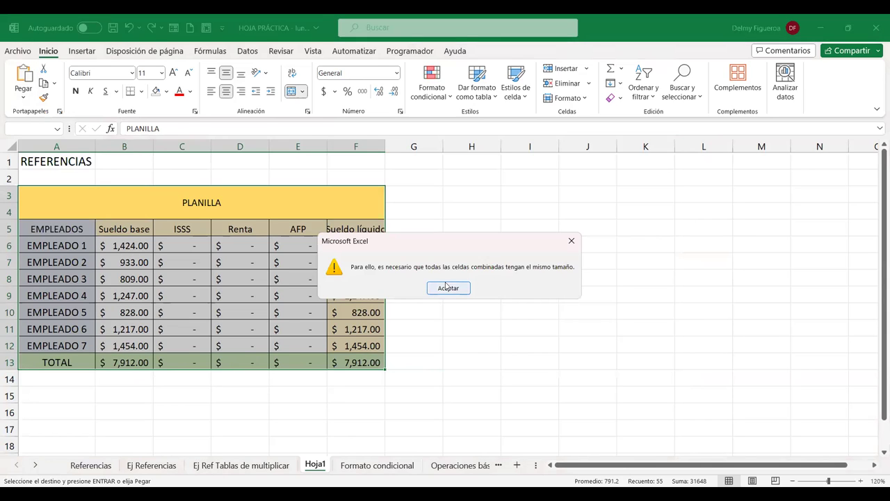
{"action": "left_click", "coordinate": [449, 289]}
{"action": "left_click", "coordinate": [449, 292]}
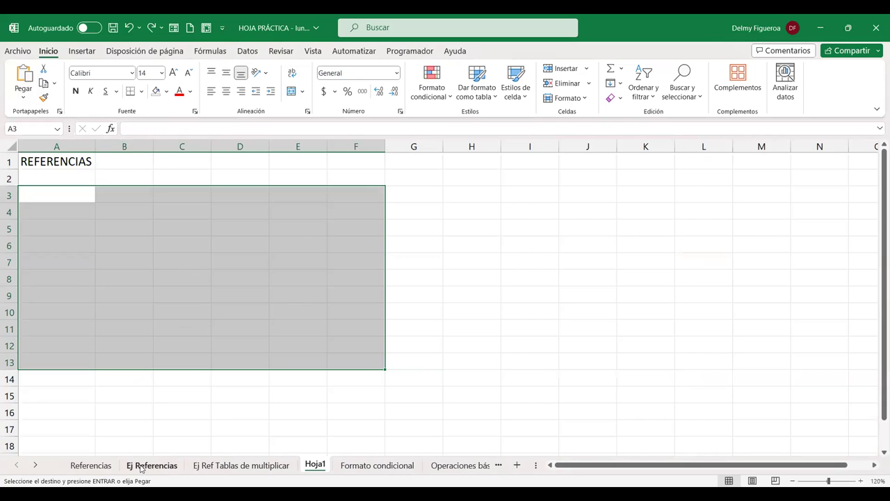
{"action": "left_click", "coordinate": [89, 466]}
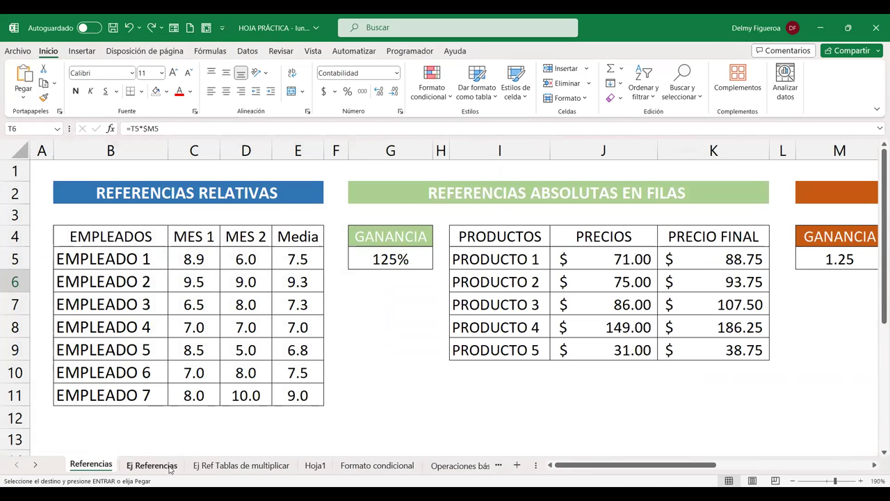
{"action": "left_click", "coordinate": [172, 466]}
{"action": "left_click", "coordinate": [315, 466]}
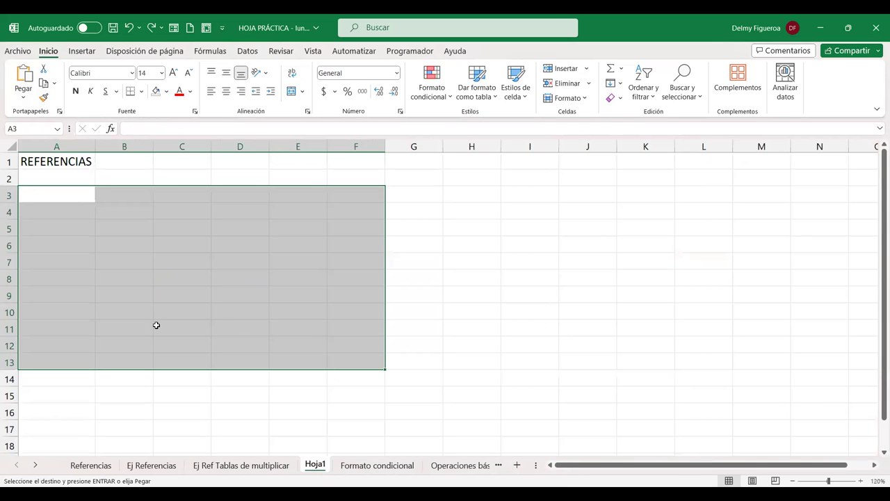
{"action": "left_click", "coordinate": [68, 193]}
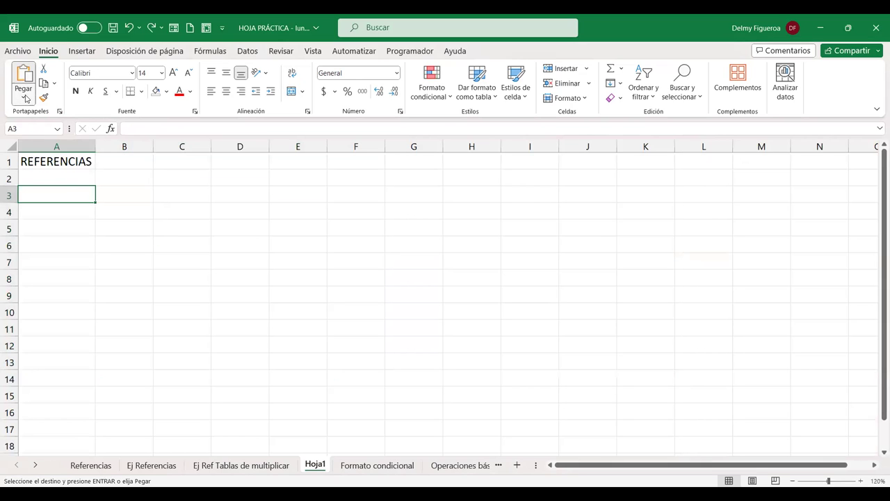
Paste the PLANILLA table into Hoja1 at A3 as plain values only.
{"action": "left_click", "coordinate": [23, 97]}
{"action": "left_click", "coordinate": [23, 188]}
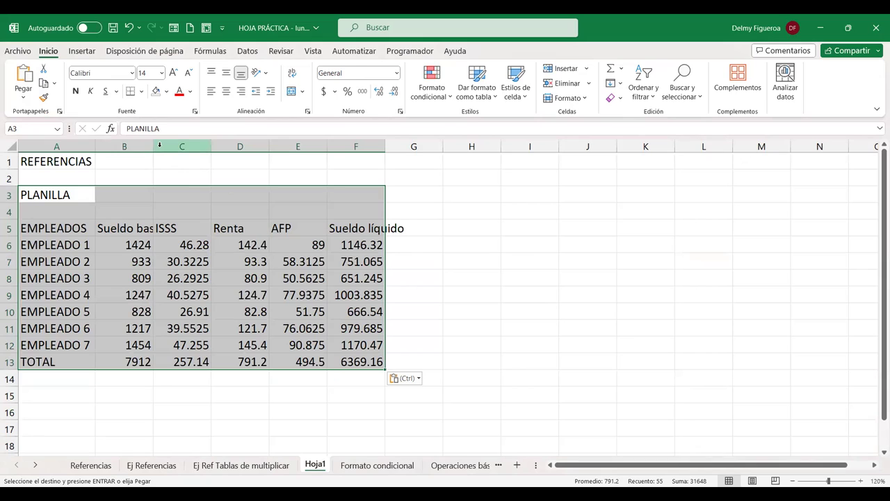
{"action": "double_click", "coordinate": [385, 146]}
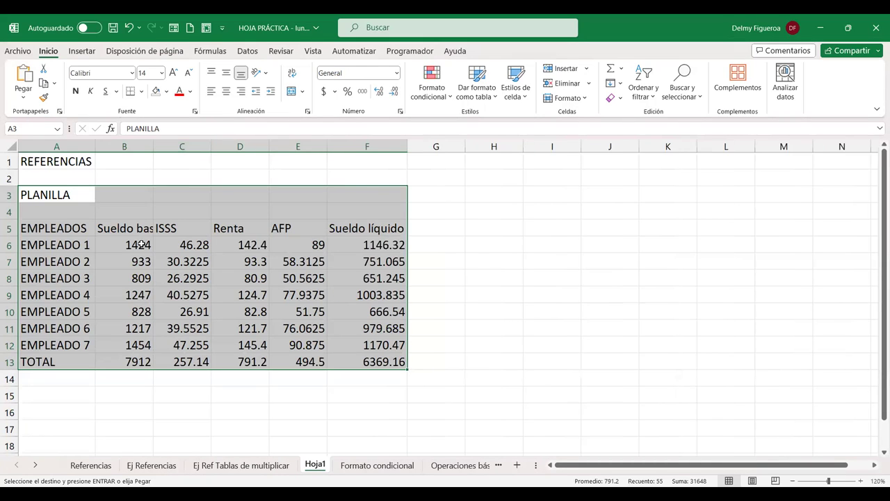
{"action": "left_click", "coordinate": [151, 464]}
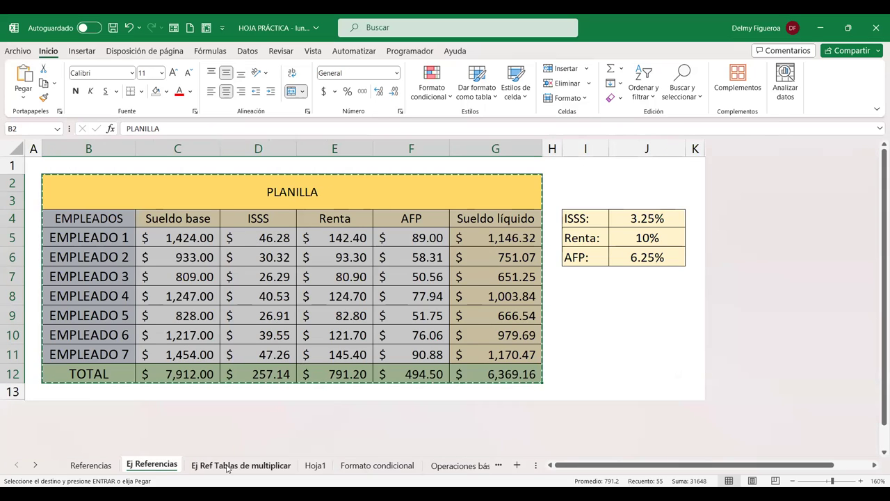
{"action": "left_click", "coordinate": [315, 466]}
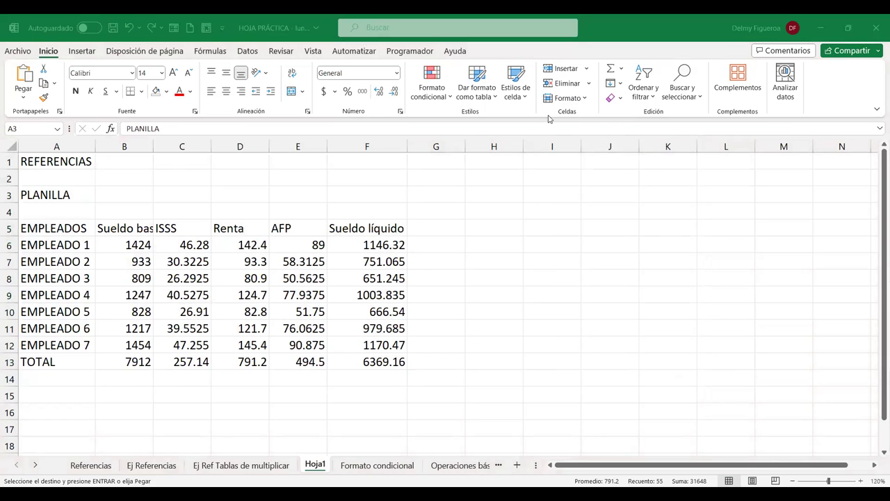
Auto-fit columns A–F to their contents and select the amounts B6:F13.
{"action": "left_click", "coordinate": [583, 99]}
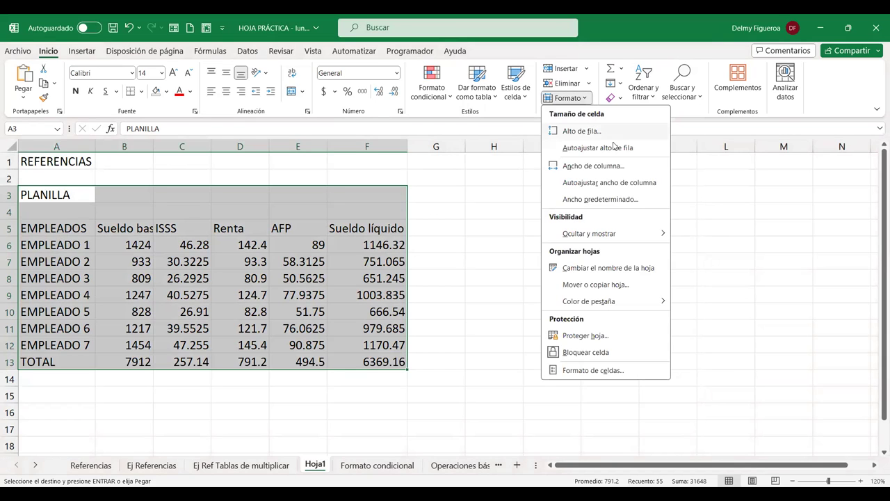
{"action": "left_click", "coordinate": [630, 182]}
{"action": "left_click_drag", "start_coordinate": [141, 245], "coordinate": [366, 358]}
Format B6:F13 as $ Español (El Salvador) accounting, giving a $ 6,369.16 total.
{"action": "left_click", "coordinate": [324, 91]}
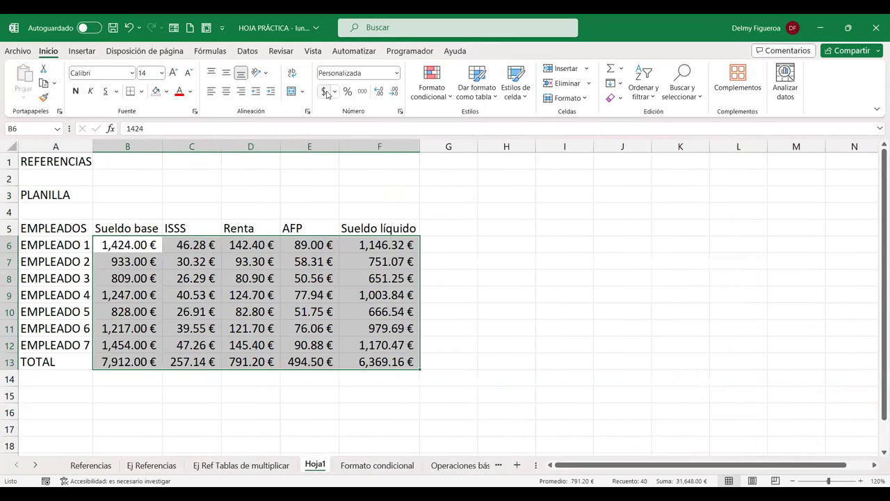
{"action": "left_click", "coordinate": [334, 91]}
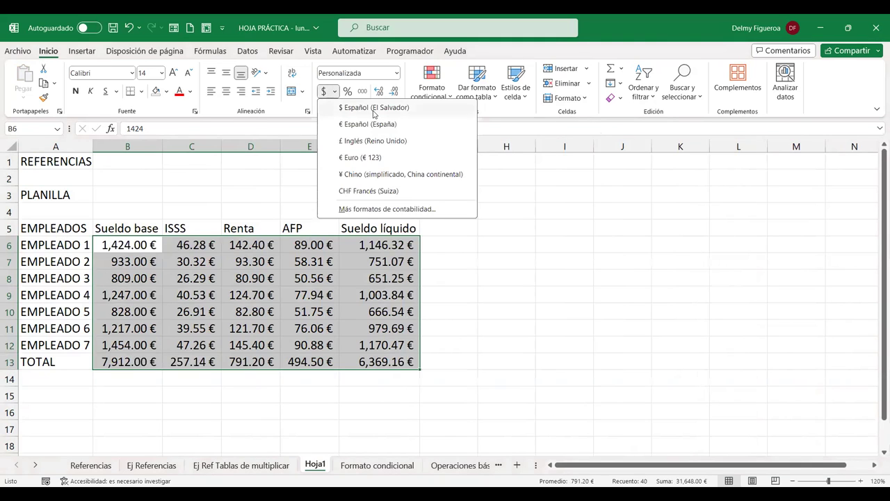
{"action": "left_click", "coordinate": [374, 107]}
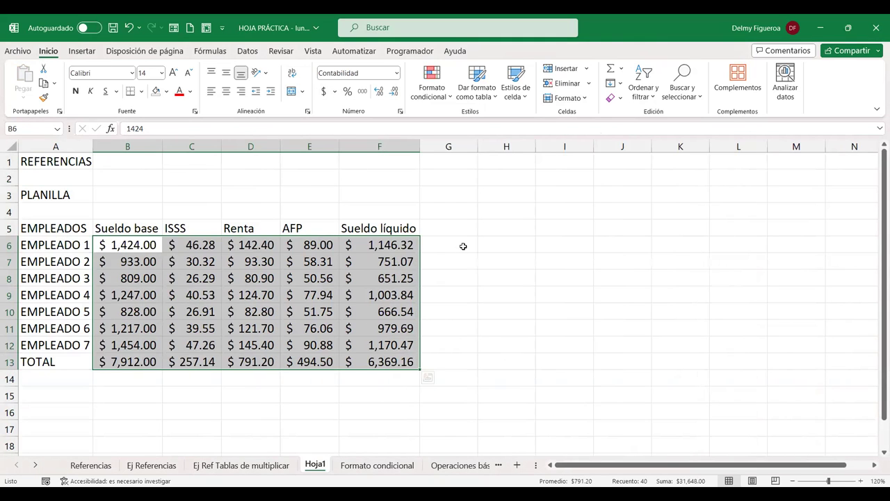
{"action": "left_click", "coordinate": [386, 362]}
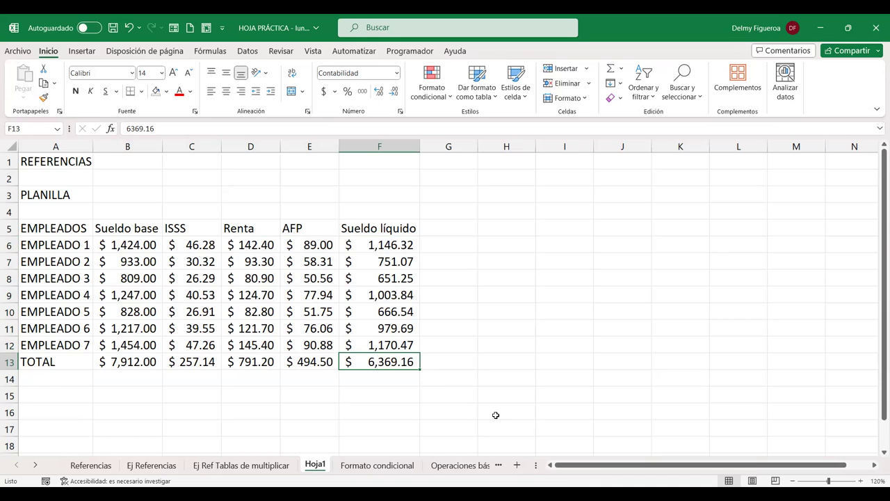
{"action": "left_click", "coordinate": [457, 226]}
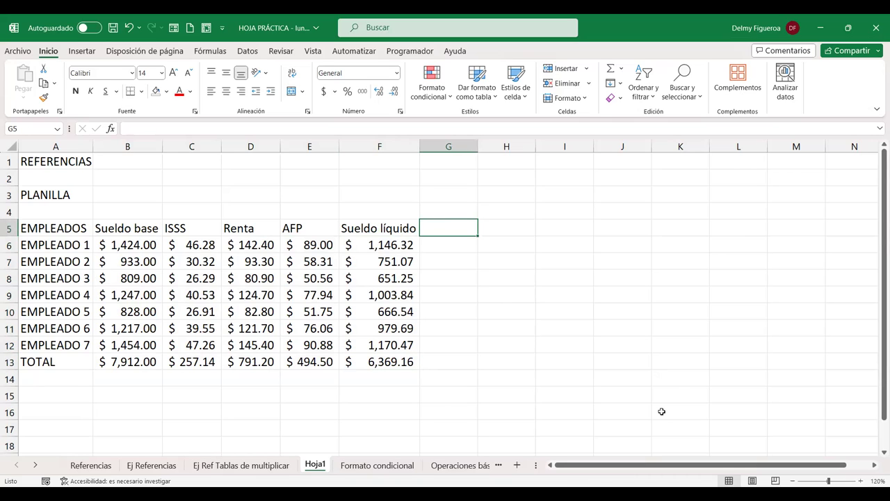
Add the heading Porcentaje in G5 and fit column G to it.
{"action": "type", "text": "pORCENTAJE"}
{"action": "key", "text": "Return"}
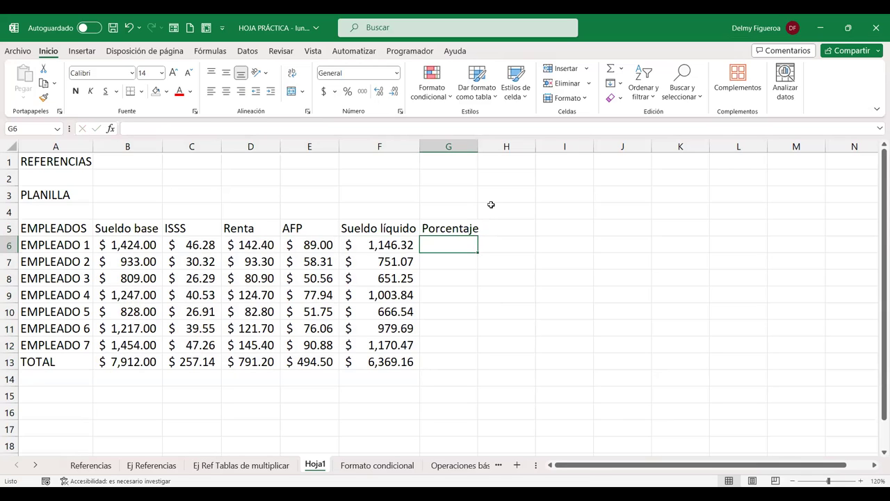
{"action": "double_click", "coordinate": [478, 151]}
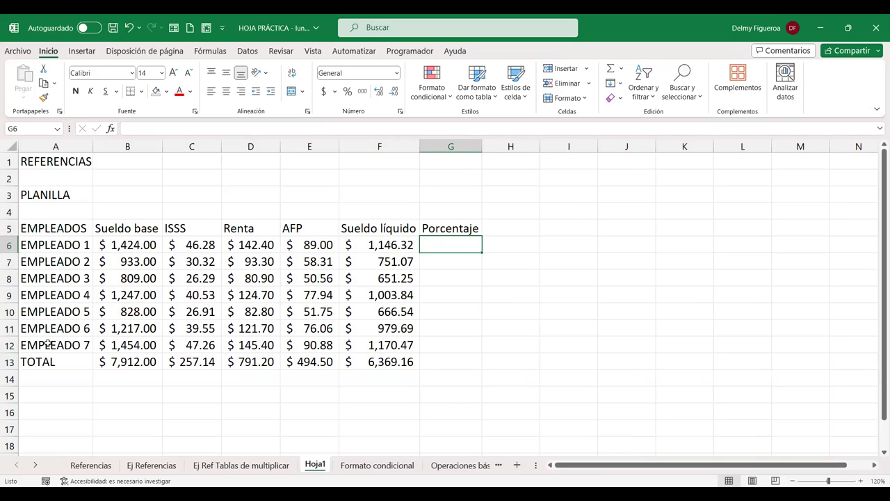
{"action": "left_click", "coordinate": [407, 363]}
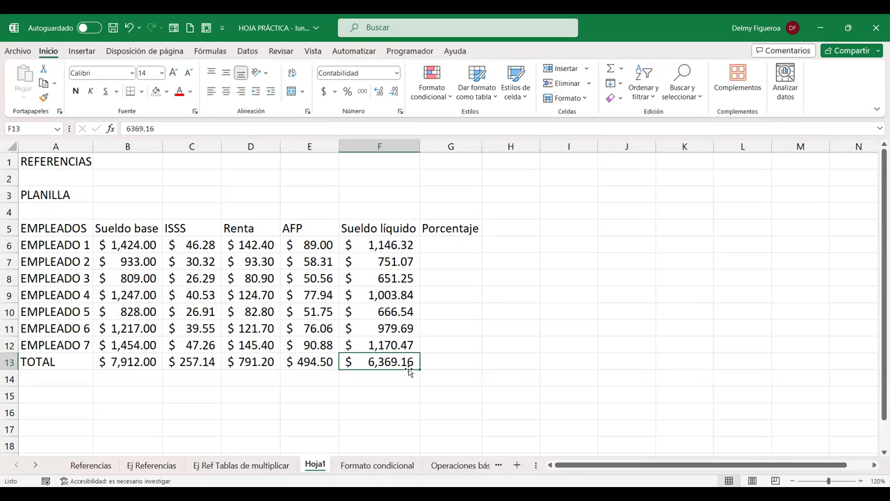
Enter =F6/F13 in G6 and show it in Percent Style as 18%.
{"action": "left_click", "coordinate": [455, 246]}
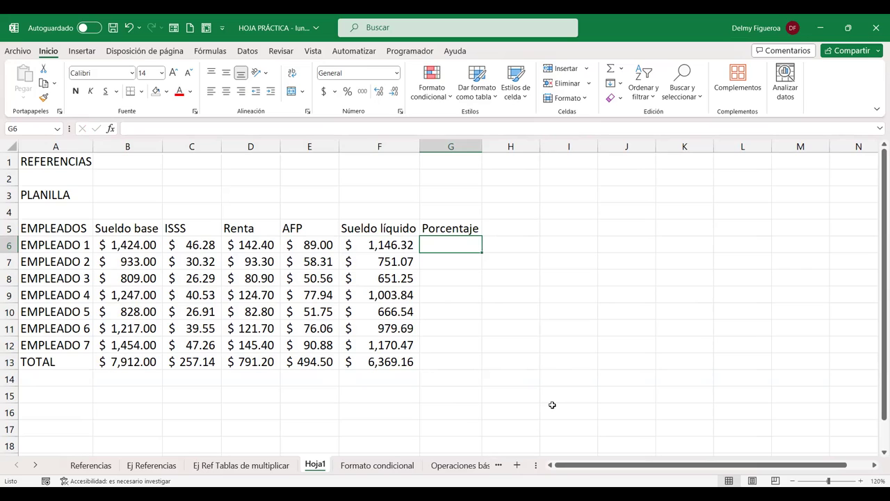
{"action": "type", "text": "="}
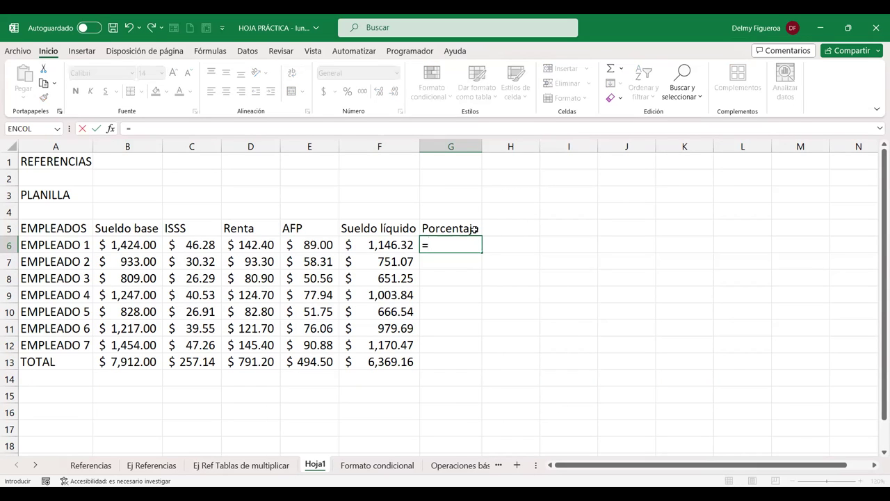
{"action": "left_click", "coordinate": [391, 245]}
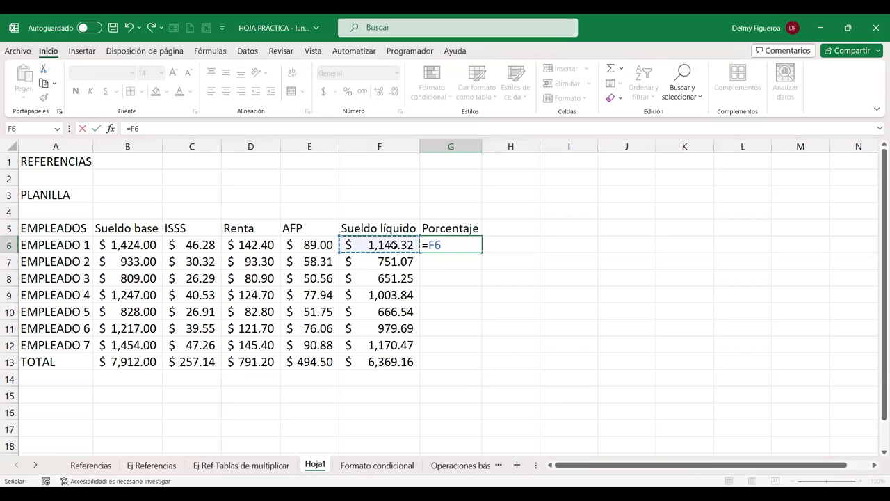
{"action": "type", "text": "/"}
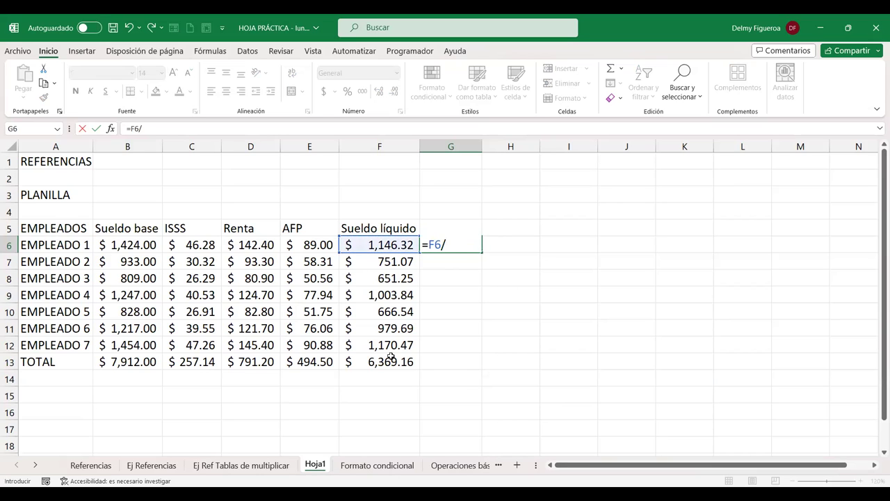
{"action": "left_click", "coordinate": [391, 359]}
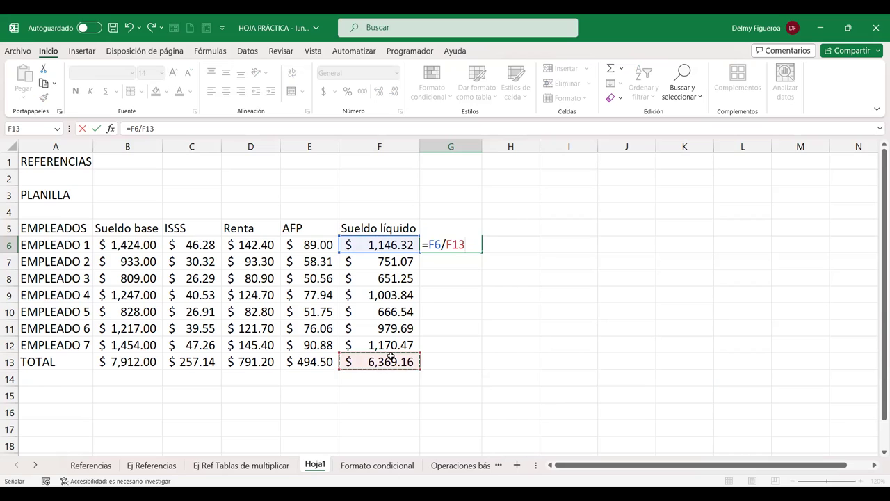
{"action": "key", "text": "Return"}
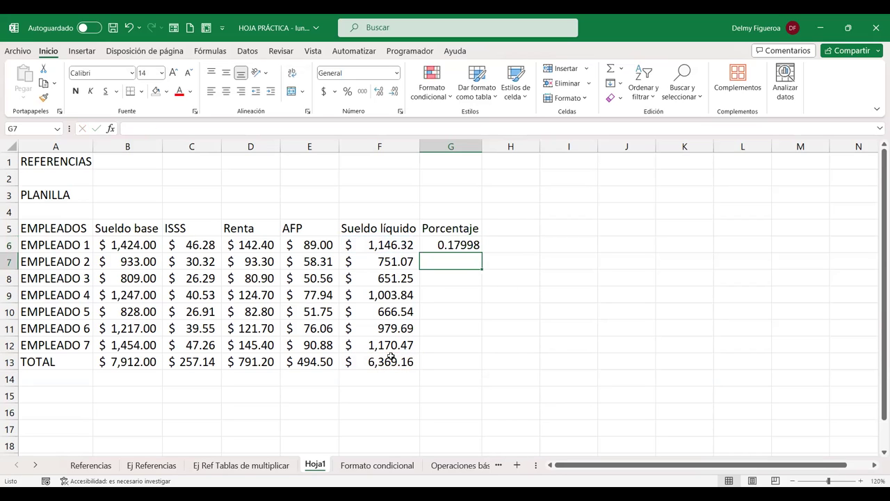
{"action": "key", "text": "Up"}
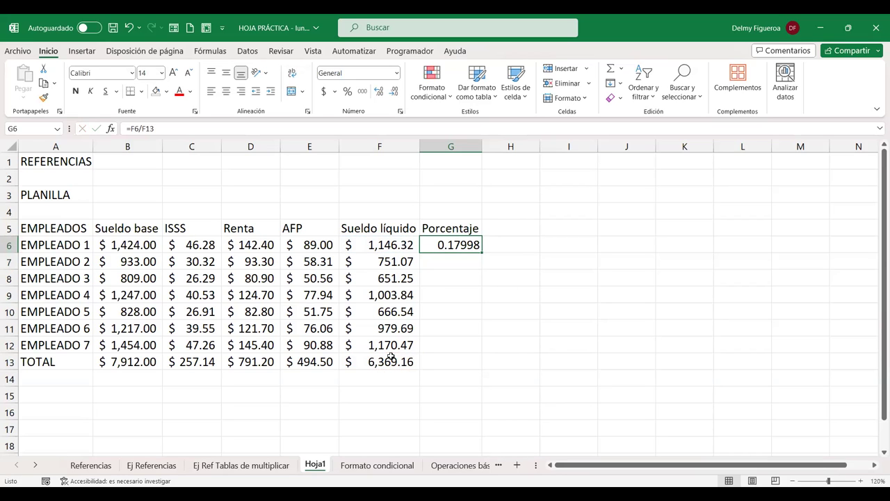
{"action": "left_click", "coordinate": [346, 95]}
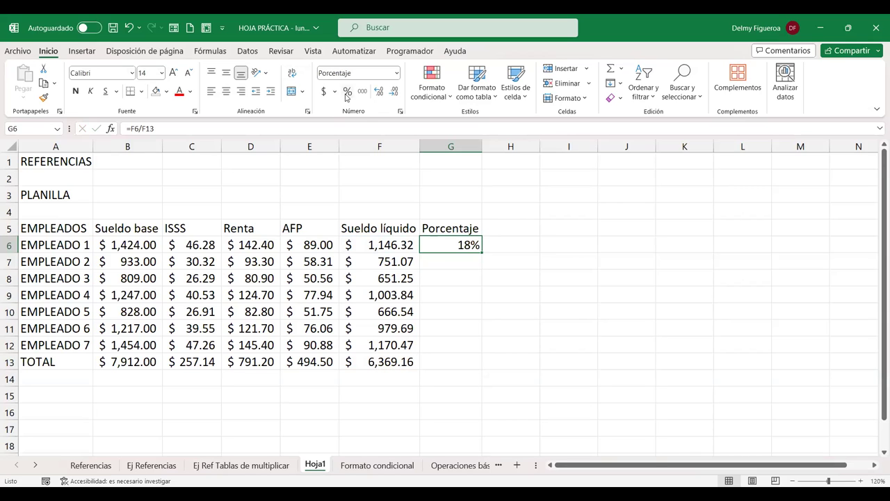
{"action": "double_click", "coordinate": [458, 248]}
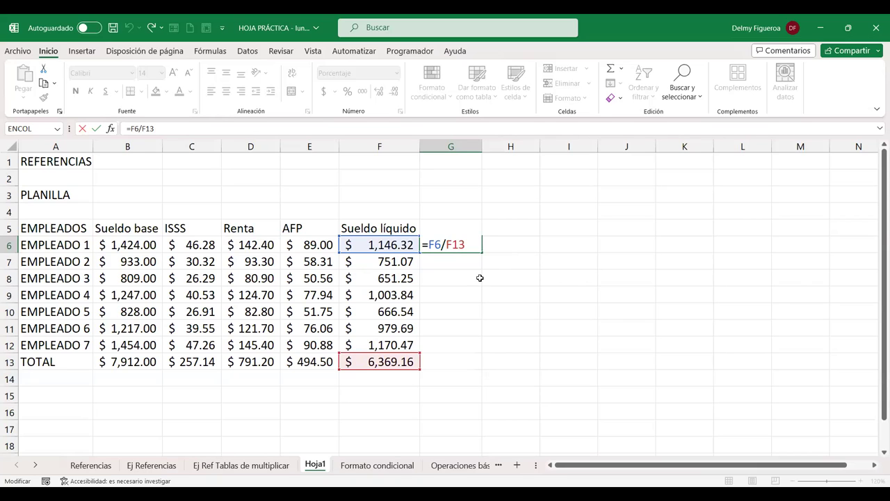
Change G6 to =F6/$F$13, fill it down to G13, and centre the percentages.
{"action": "key", "text": "F4"}
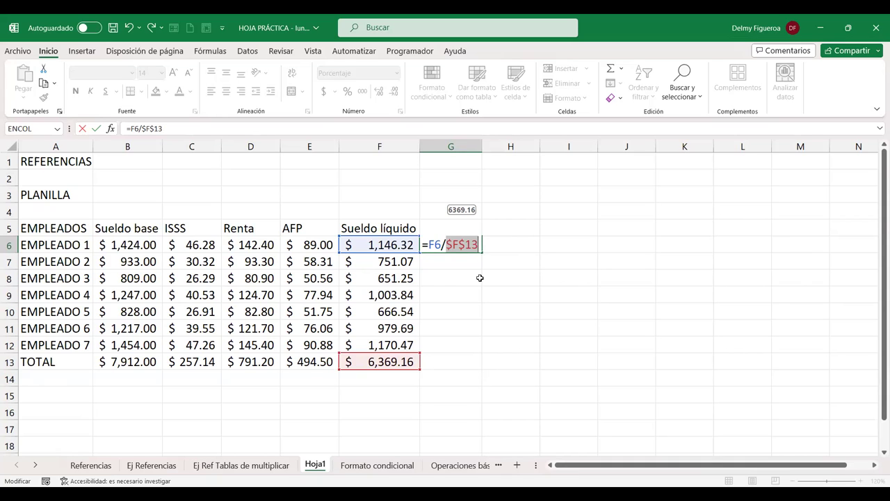
{"action": "key", "text": "Return"}
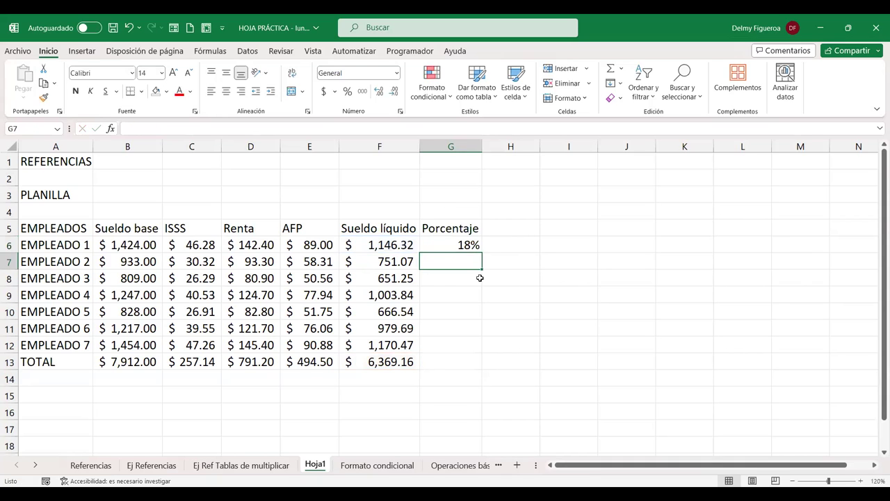
{"action": "left_click", "coordinate": [473, 247]}
{"action": "left_click_drag", "start_coordinate": [482, 253], "coordinate": [482, 365]}
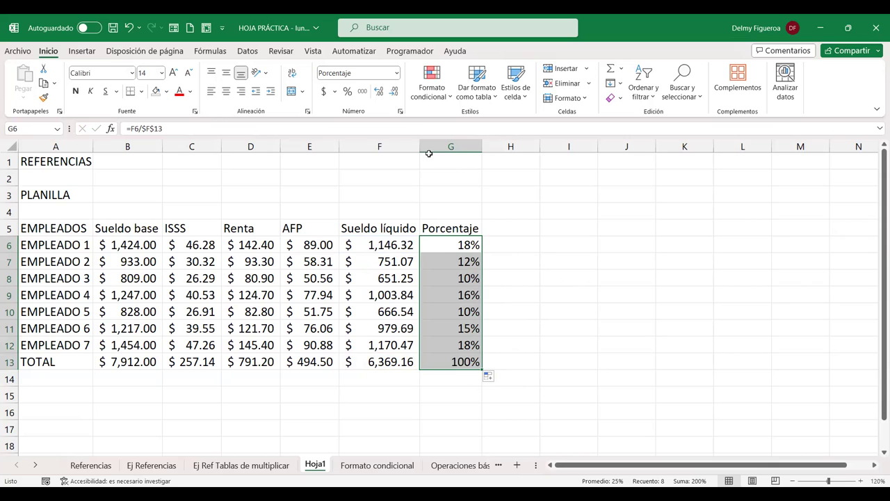
{"action": "left_click", "coordinate": [226, 93]}
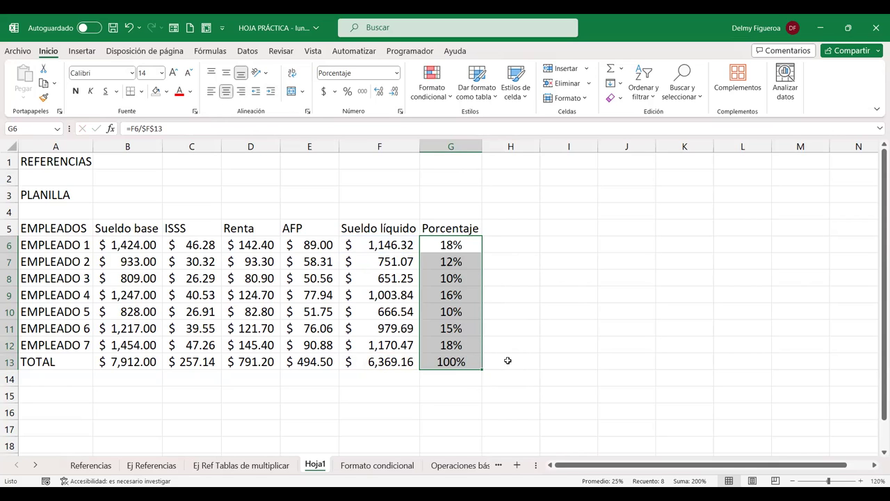
{"action": "left_click", "coordinate": [467, 245]}
{"action": "left_click", "coordinate": [508, 243]}
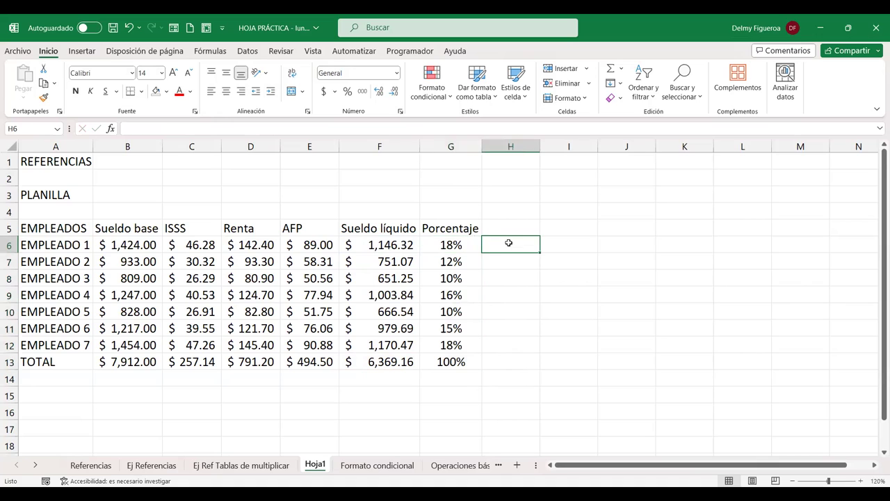
{"action": "left_click", "coordinate": [439, 246]}
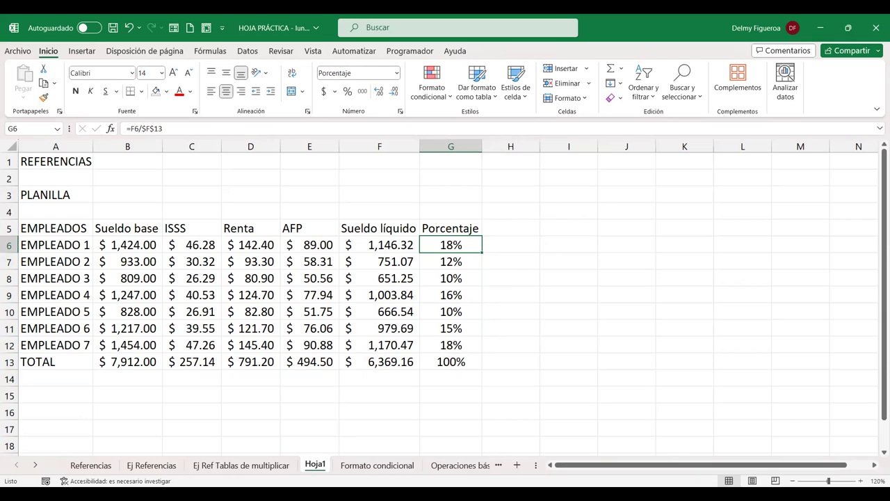
Add a new sheet Hoja2 with all cells in 14-point font.
{"action": "left_click", "coordinate": [518, 466]}
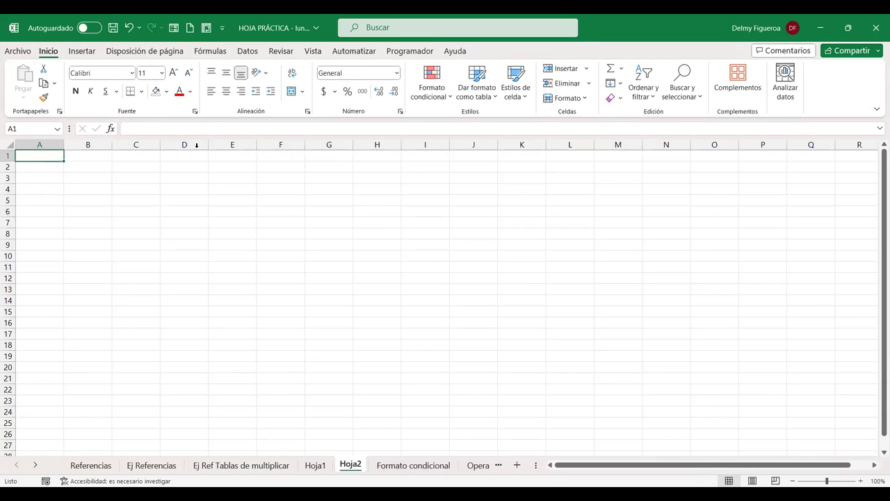
{"action": "left_click", "coordinate": [4, 143]}
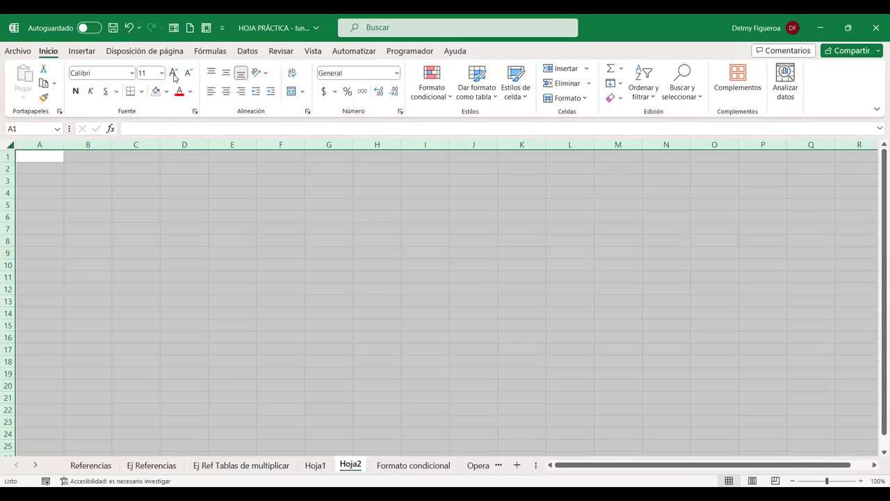
{"action": "left_click", "coordinate": [173, 73]}
{"action": "left_click", "coordinate": [860, 481]}
Enter PROYECCIONES in A1, widen column A, and type Ventas in A3.
{"action": "left_click", "coordinate": [47, 157]}
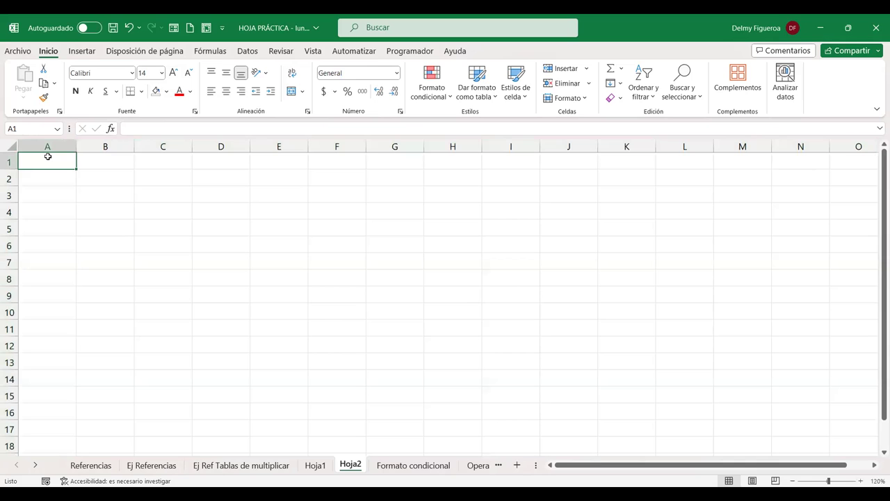
{"action": "type", "text": "PROYECCI"}
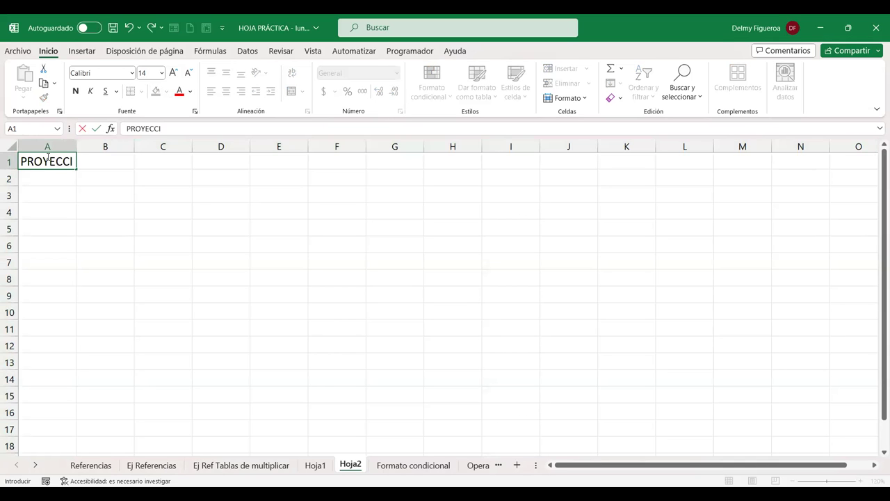
{"action": "type", "text": "ONES"}
{"action": "key", "text": "Return"}
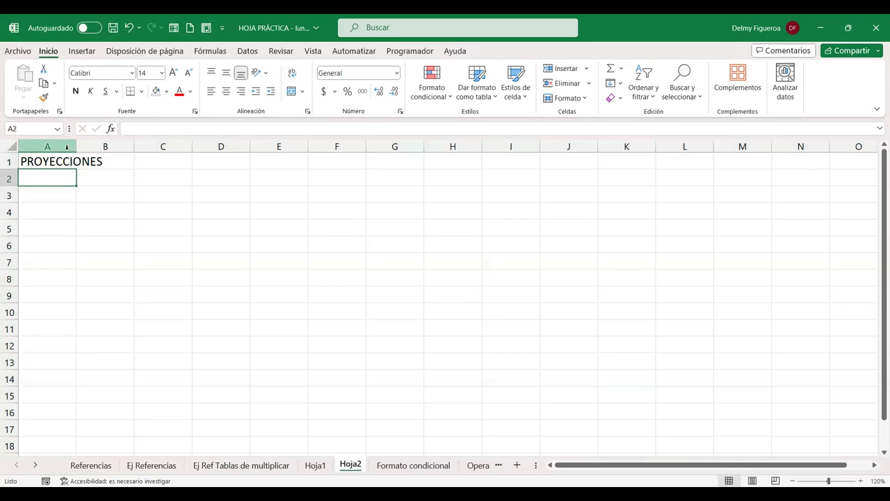
{"action": "left_click_drag", "start_coordinate": [76, 144], "coordinate": [105, 144]}
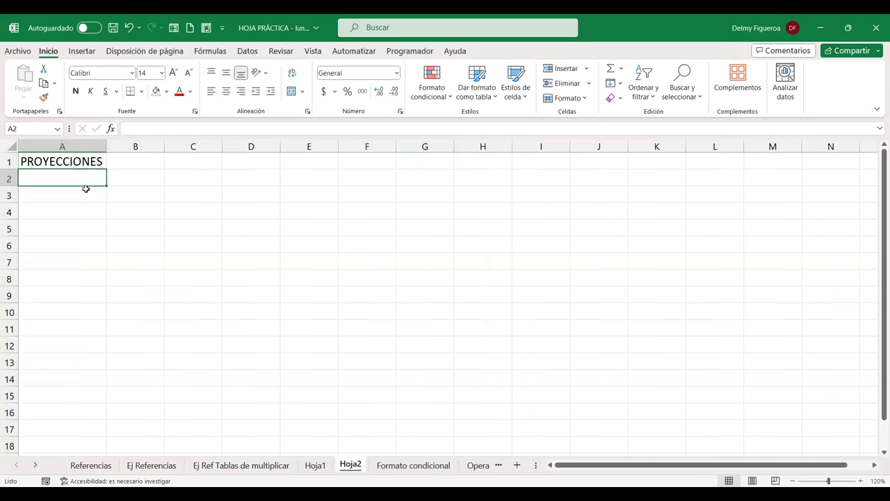
{"action": "left_click", "coordinate": [89, 196]}
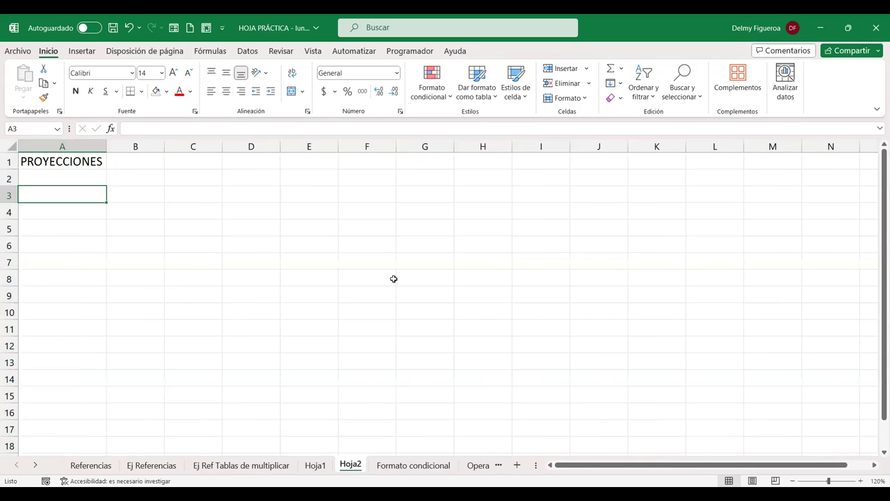
{"action": "type", "text": "Ventas"}
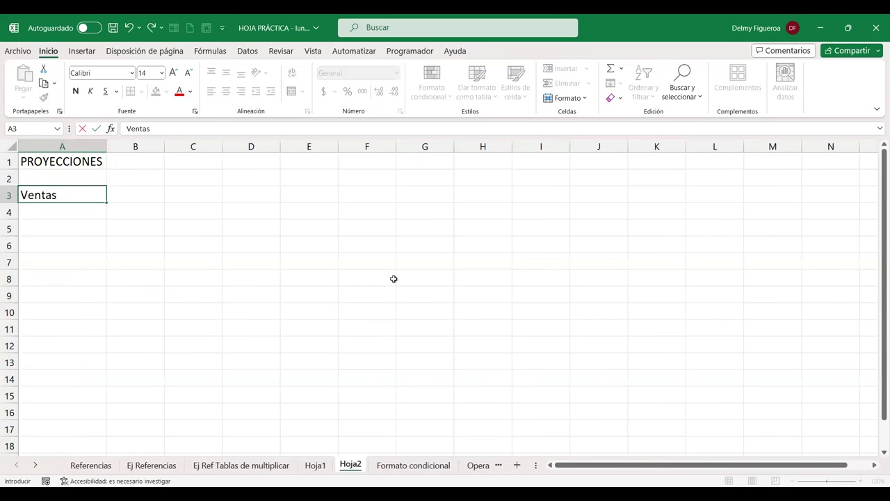
{"action": "key", "text": "Tab"}
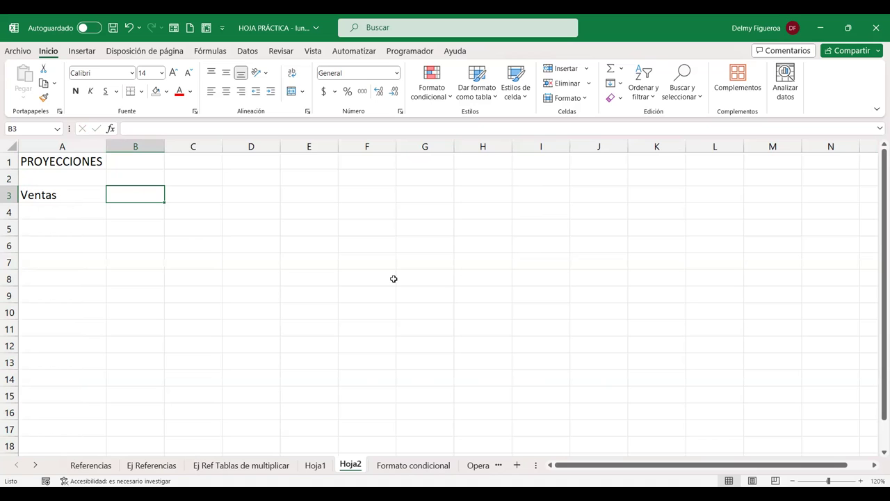
Fill B3:M3 with the months Enero to Diciembre and auto-fit those columns.
{"action": "type", "text": "Enero"}
{"action": "key", "text": "Tab"}
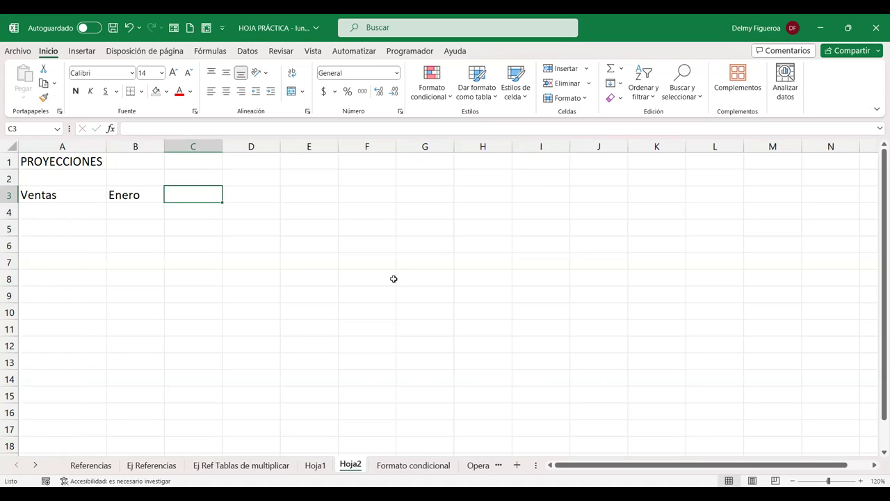
{"action": "key", "text": "Left"}
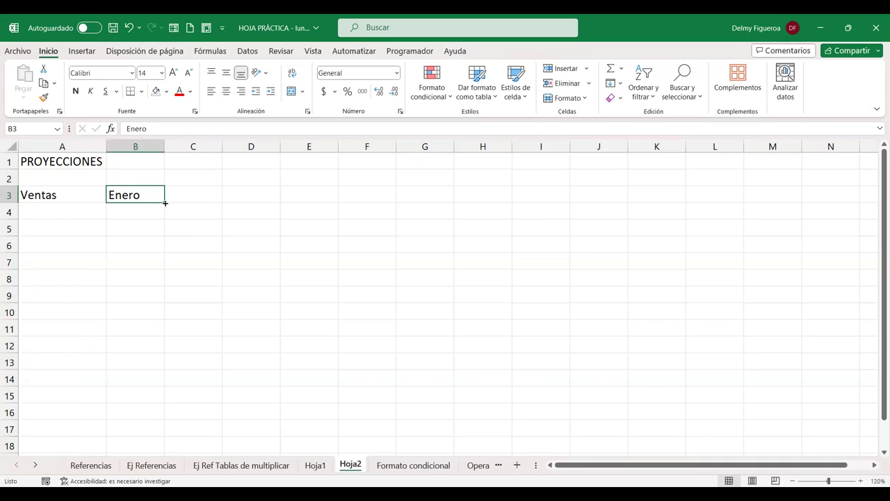
{"action": "left_click_drag", "start_coordinate": [180, 203], "coordinate": [219, 202]}
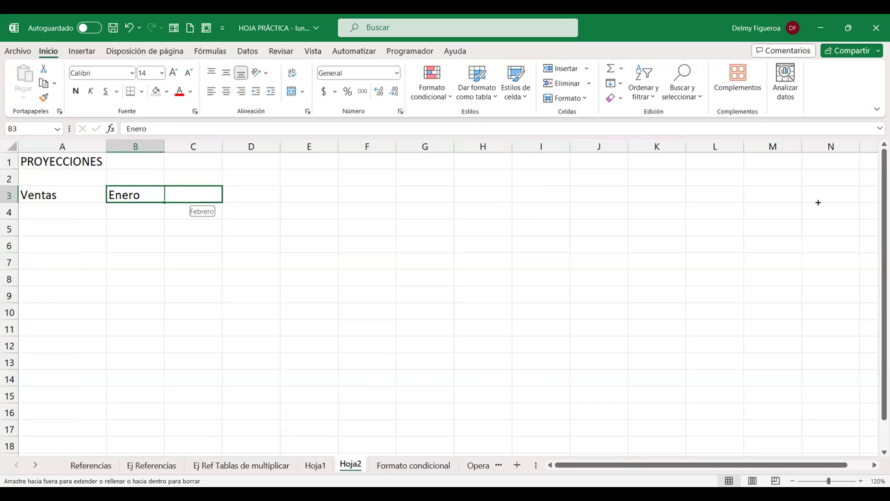
{"action": "left_click_drag", "start_coordinate": [829, 202], "coordinate": [827, 201]}
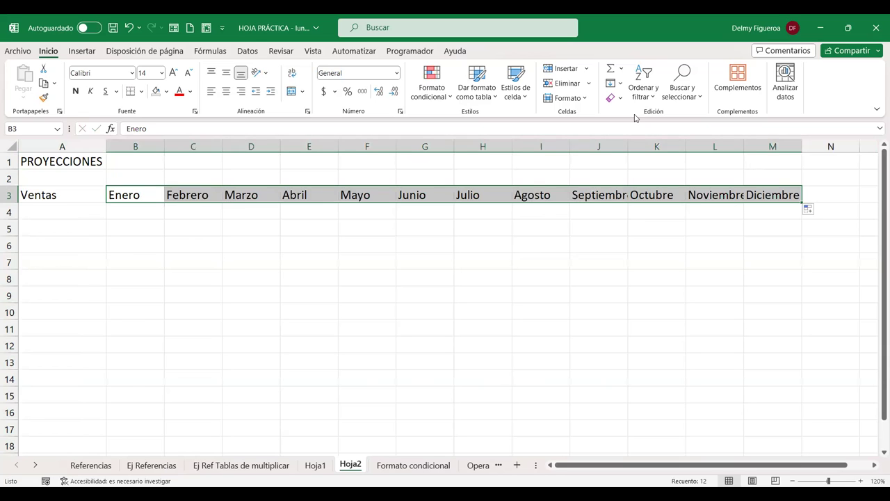
{"action": "left_click", "coordinate": [581, 98]}
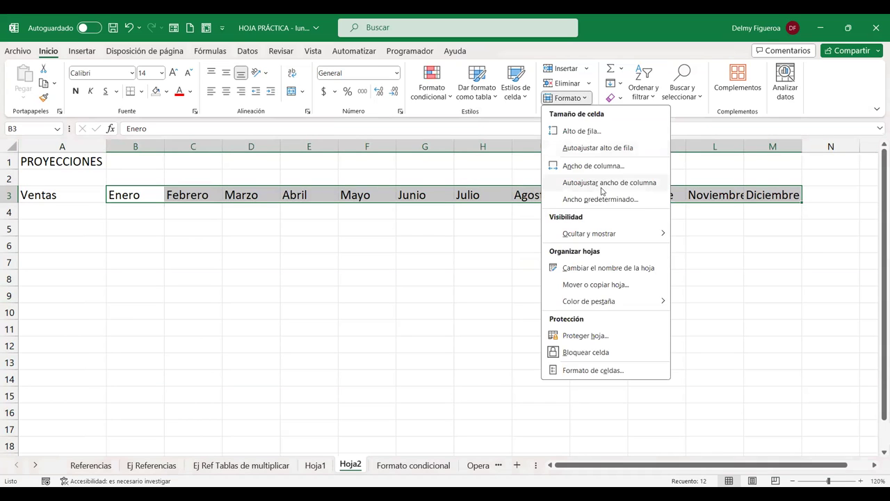
{"action": "left_click", "coordinate": [603, 182]}
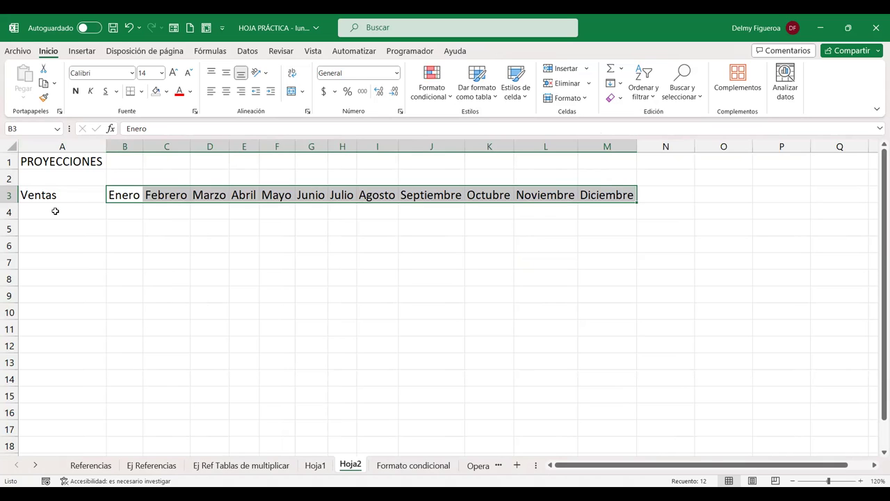
{"action": "left_click", "coordinate": [55, 211]}
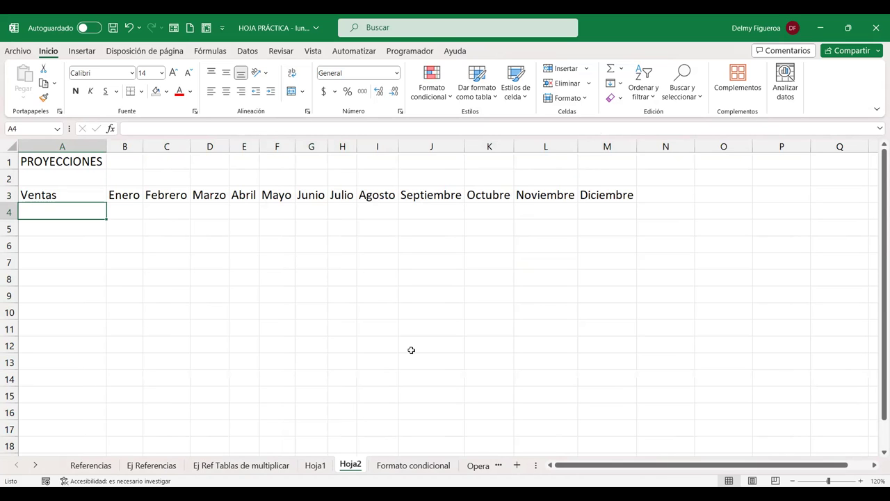
Copy EMPLEADO 1–7 from Hoja1 A6:A12 into Hoja2 starting at A4.
{"action": "left_click", "coordinate": [315, 465]}
{"action": "left_click_drag", "start_coordinate": [80, 244], "coordinate": [81, 342]}
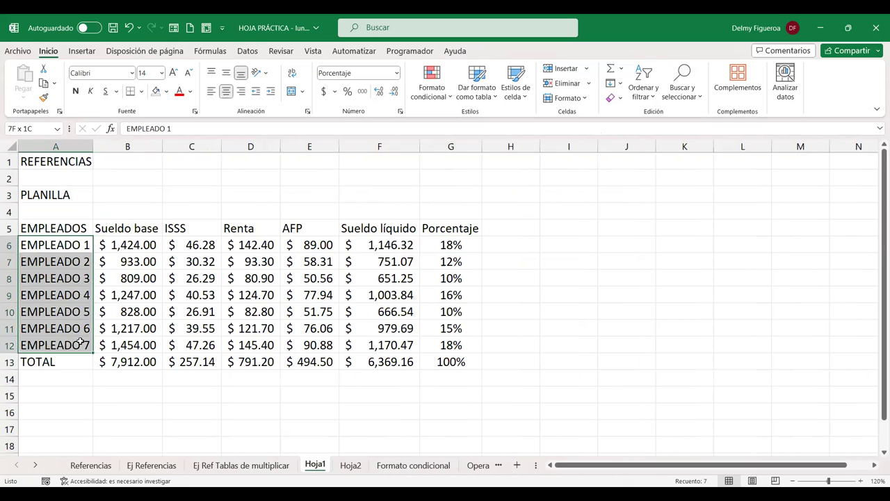
{"action": "key", "text": "ctrl+c"}
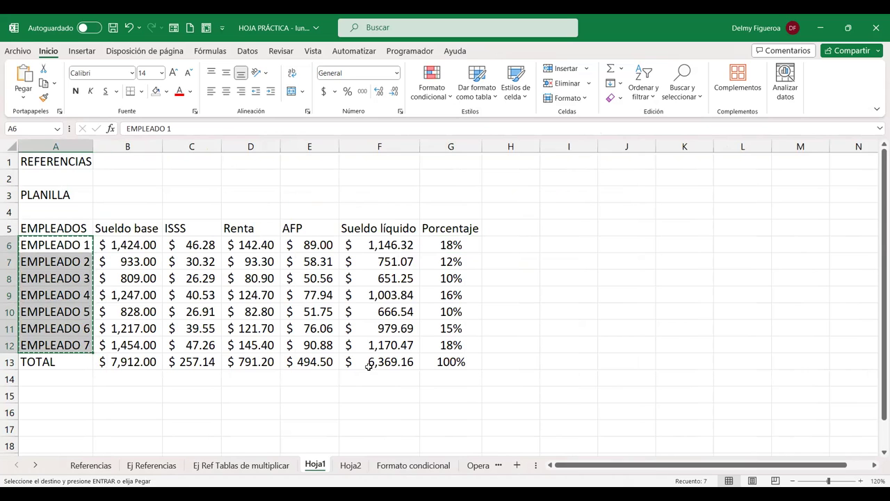
{"action": "left_click", "coordinate": [350, 465]}
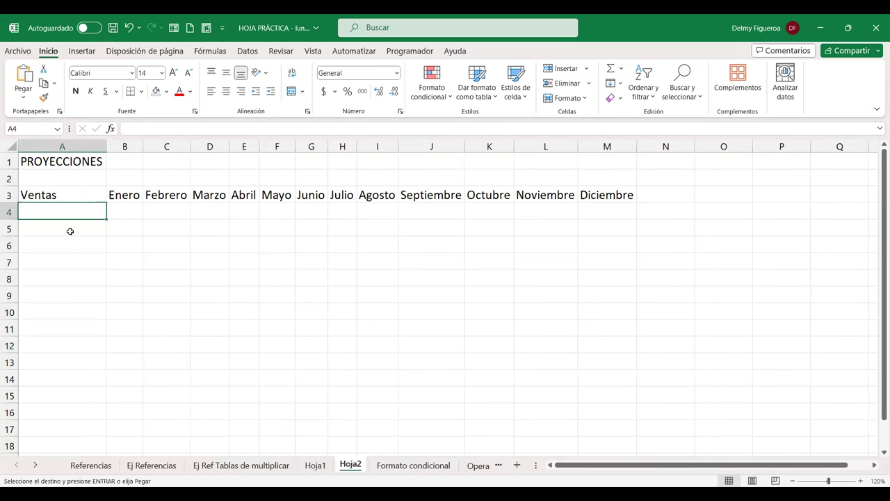
{"action": "key", "text": "ctrl+v"}
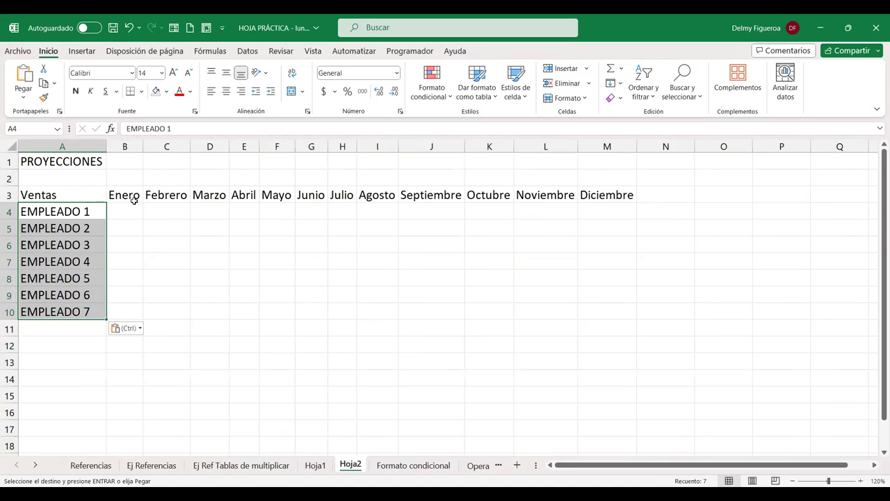
Insert a blank row 3 above the Ventas header.
{"action": "left_click", "coordinate": [11, 195]}
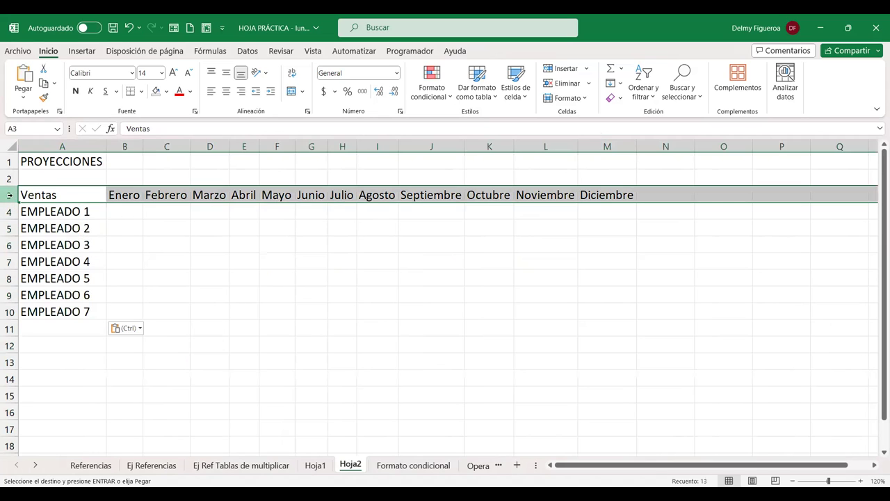
{"action": "right_click", "coordinate": [10, 195]}
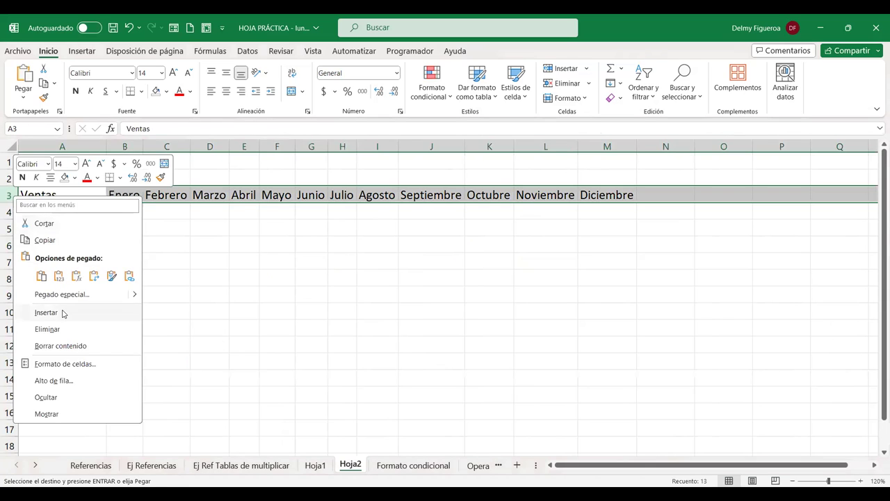
{"action": "left_click", "coordinate": [62, 313]}
{"action": "left_click", "coordinate": [130, 194]}
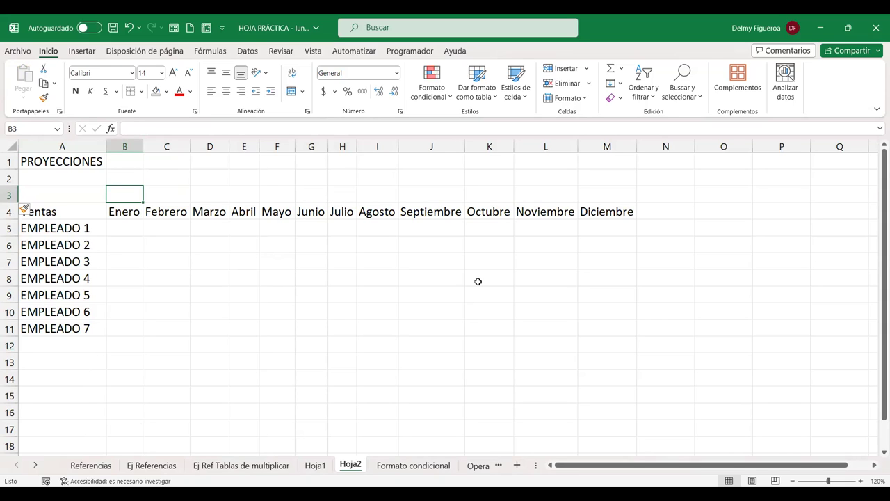
Insert a blank column B between the employee names and the months.
{"action": "left_click", "coordinate": [123, 146]}
{"action": "right_click", "coordinate": [124, 145]}
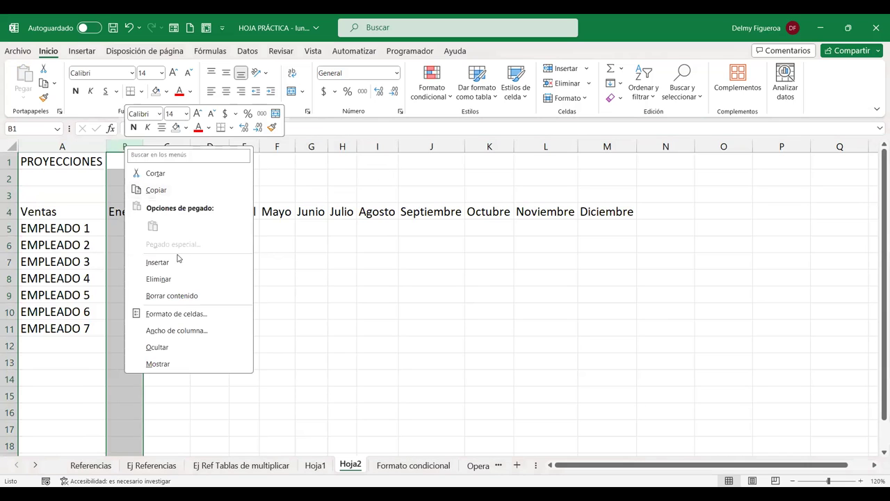
{"action": "left_click", "coordinate": [177, 265]}
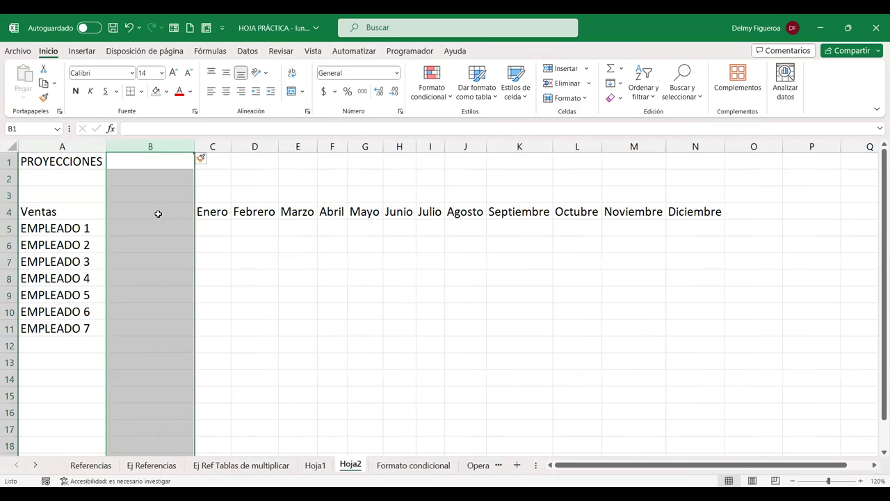
{"action": "left_click", "coordinate": [150, 226]}
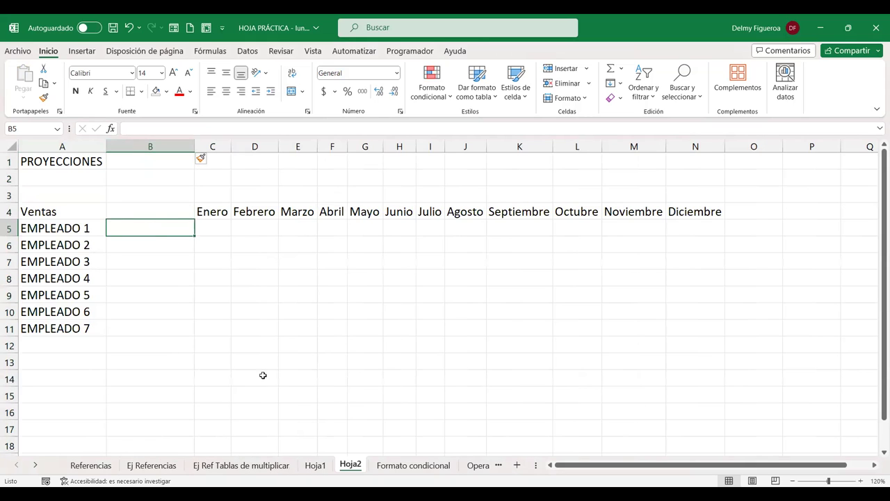
Copy Hoja1's Sueldo líquido amounts F6:F12 into B5:B11 of Hoja2.
{"action": "left_click", "coordinate": [314, 465]}
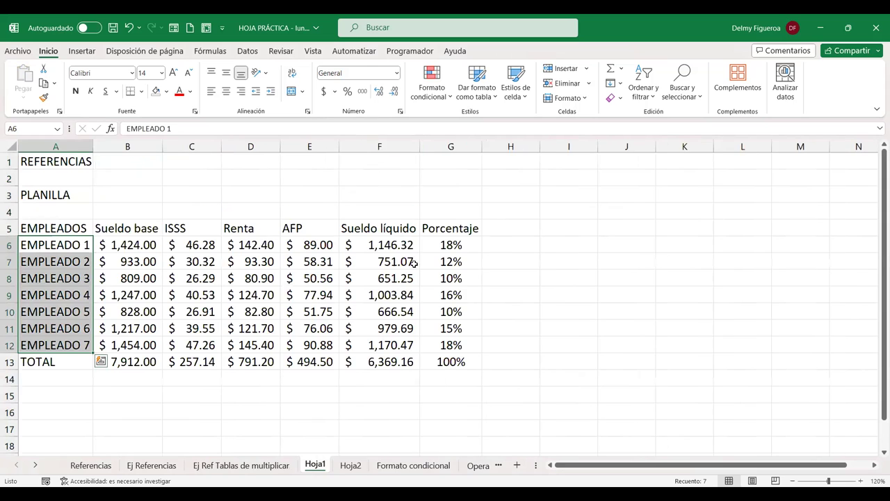
{"action": "left_click_drag", "start_coordinate": [394, 244], "coordinate": [393, 345]}
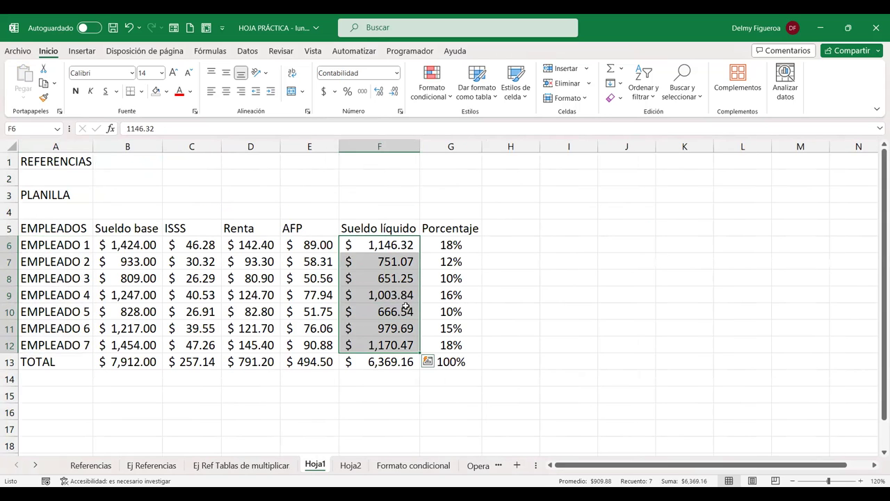
{"action": "key", "text": "ctrl+c"}
{"action": "left_click", "coordinate": [350, 465]}
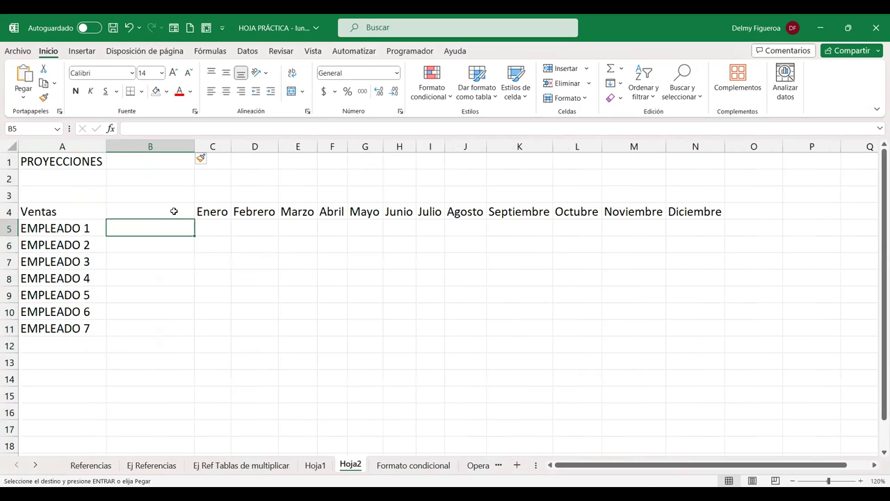
{"action": "key", "text": "ctrl+v"}
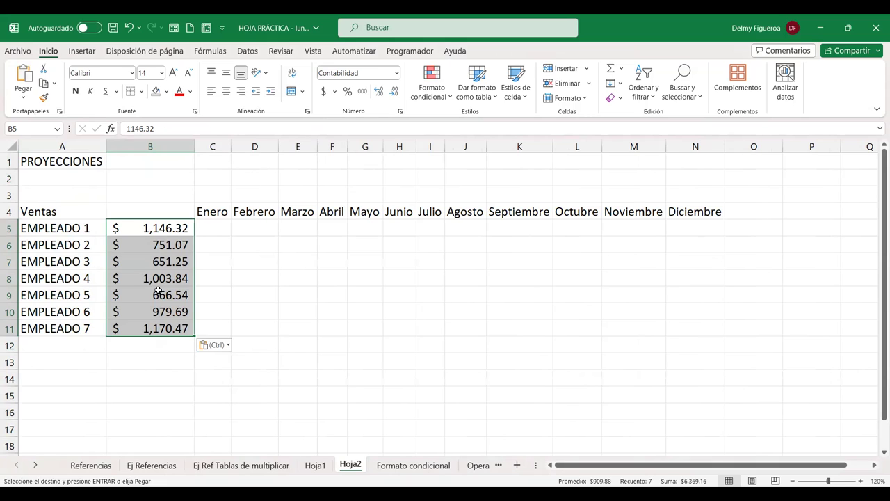
{"action": "left_click", "coordinate": [215, 221]}
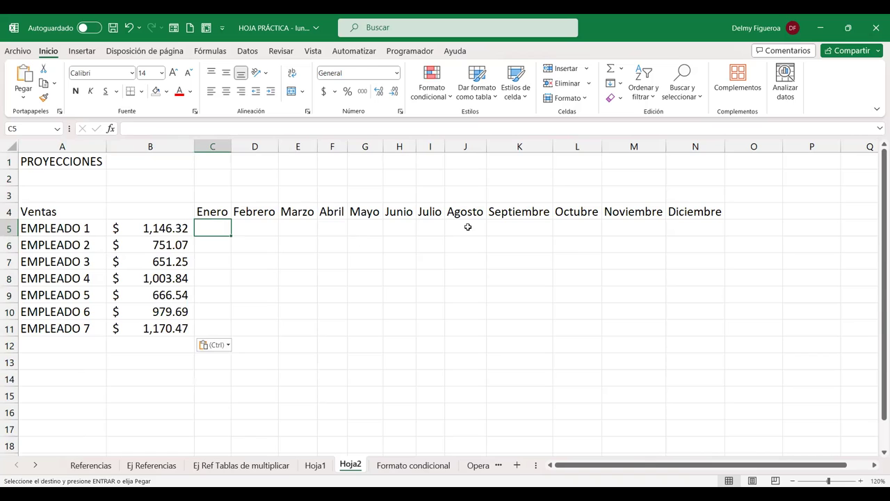
{"action": "left_click", "coordinate": [211, 196]}
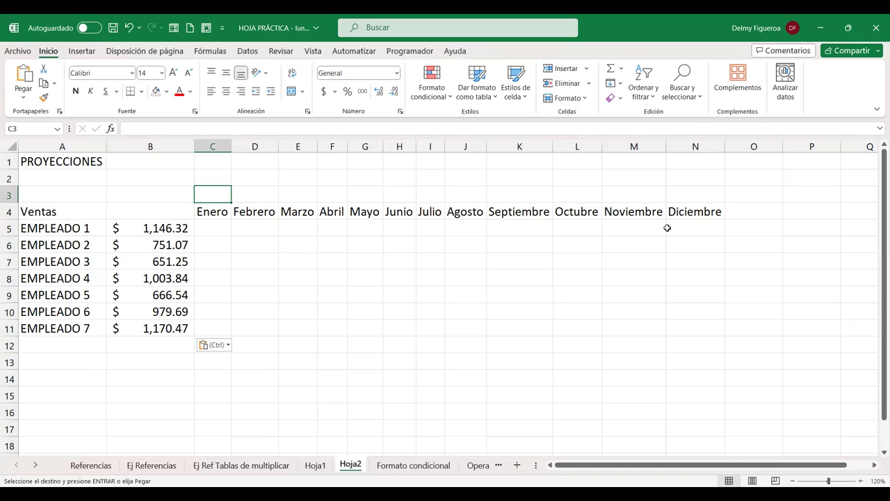
Enter =ALEATORIO.ENTRE(0.5%;10%) into all of C3:N3 at once.
{"action": "left_click", "coordinate": [689, 196], "text": "shift"}
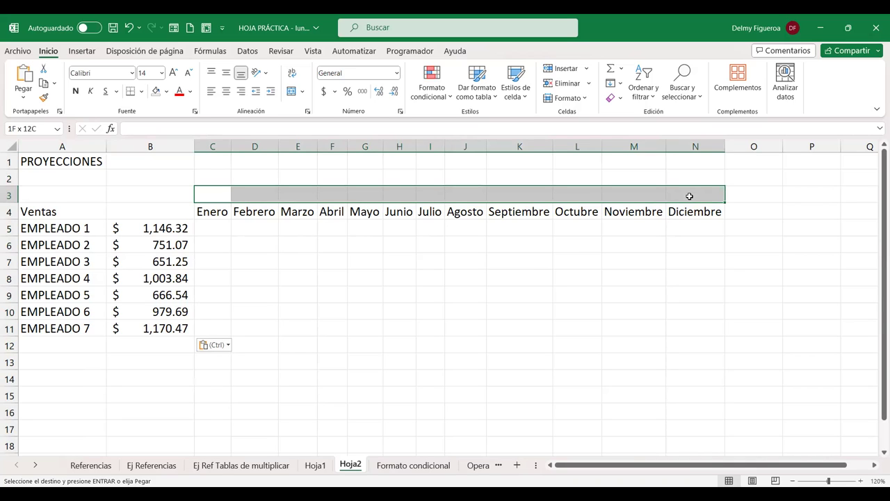
{"action": "type", "text": "="}
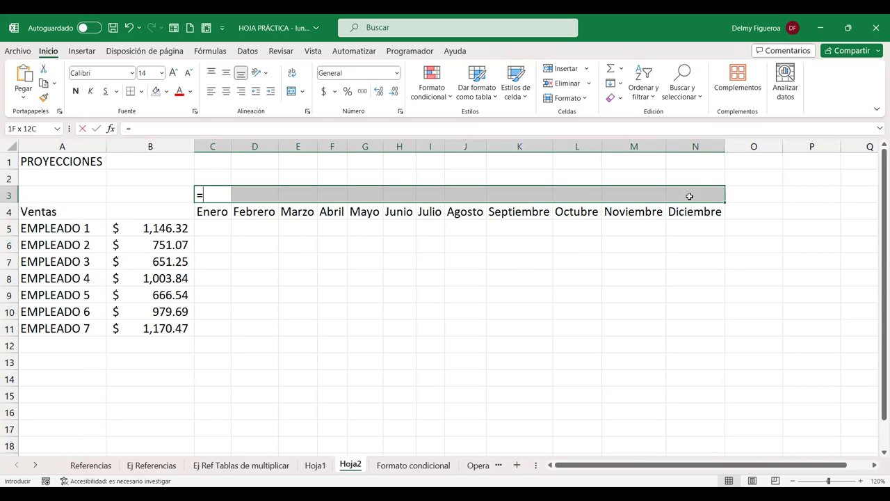
{"action": "type", "text": "ale"}
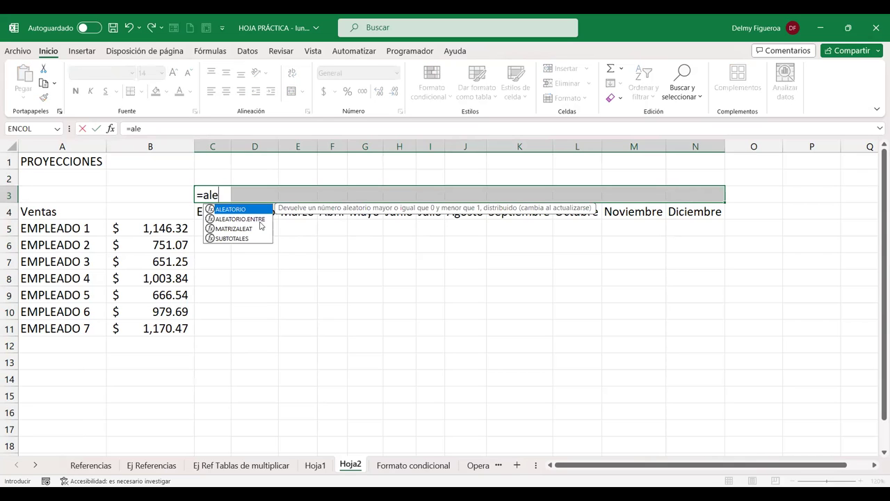
{"action": "double_click", "coordinate": [259, 218]}
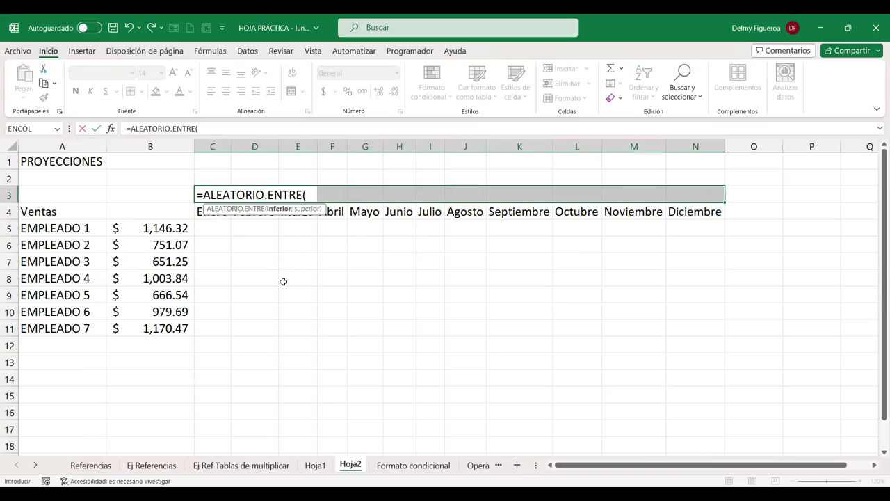
{"action": "type", "text": "0.5"}
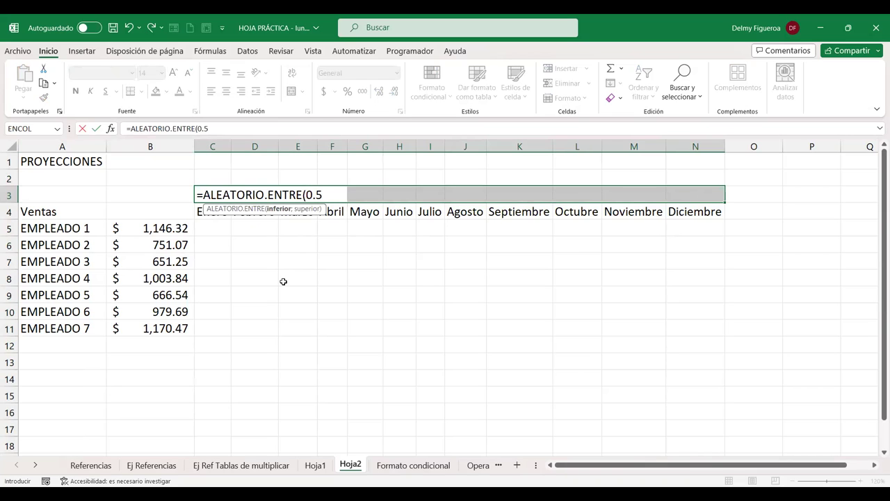
{"action": "type", "text": "%"}
{"action": "type", "text": ";"}
{"action": "type", "text": "10%)"}
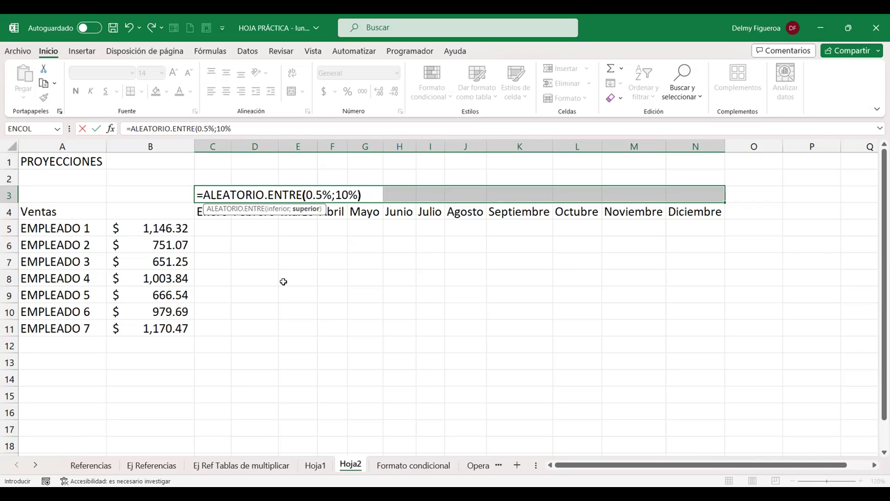
{"action": "key", "text": "ctrl+Return"}
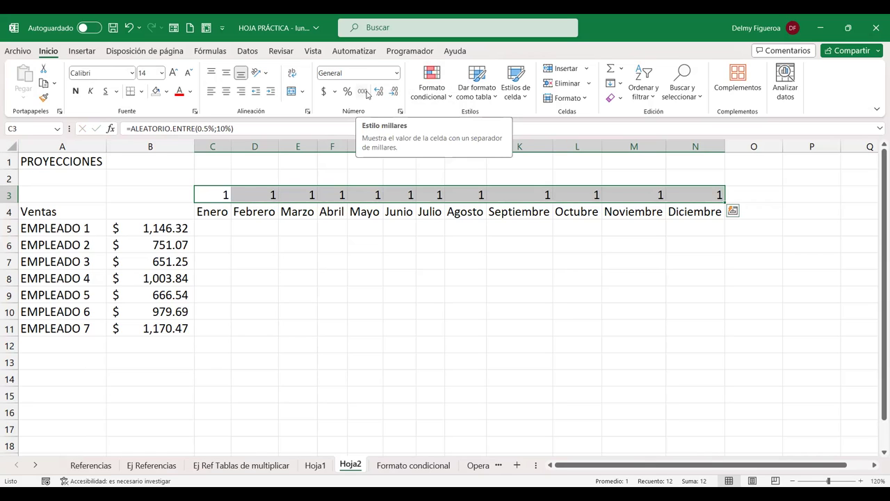
Try and undo the Moneda format, then edit C3 to =ALEATORIO.ENTRE(0.5;10).
{"action": "left_click", "coordinate": [396, 73]}
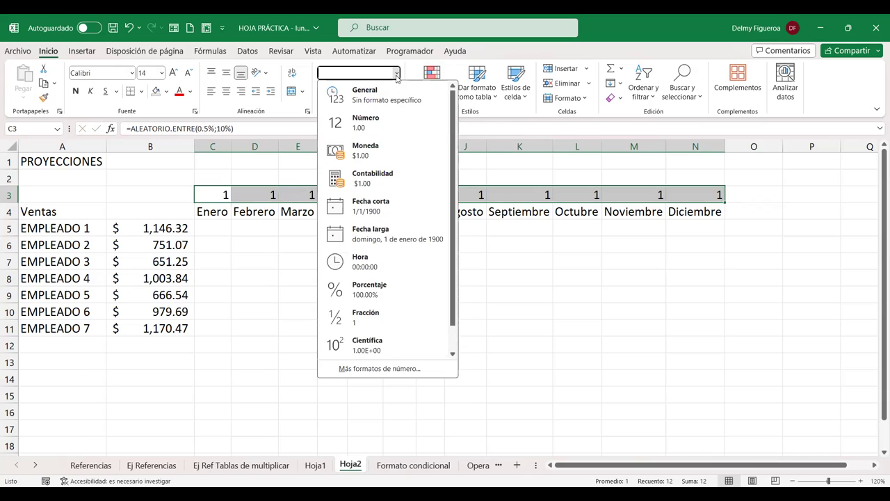
{"action": "left_click", "coordinate": [383, 145]}
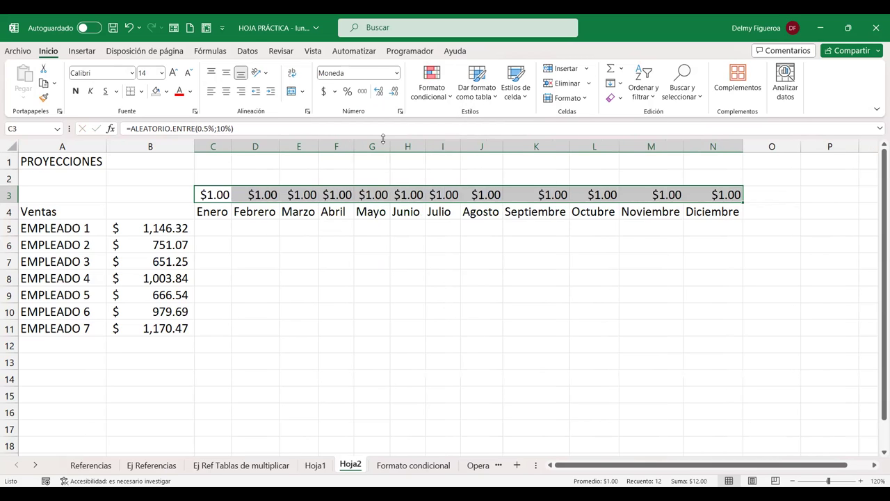
{"action": "key", "text": "ctrl+z"}
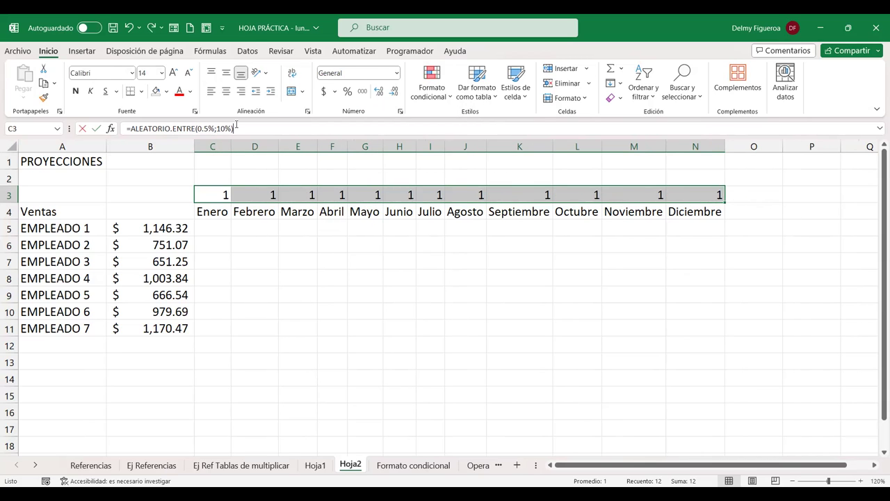
{"action": "left_click", "coordinate": [238, 128]}
{"action": "key", "text": "BackSpace"}
{"action": "left_click", "coordinate": [262, 128]}
{"action": "type", "text": "%"}
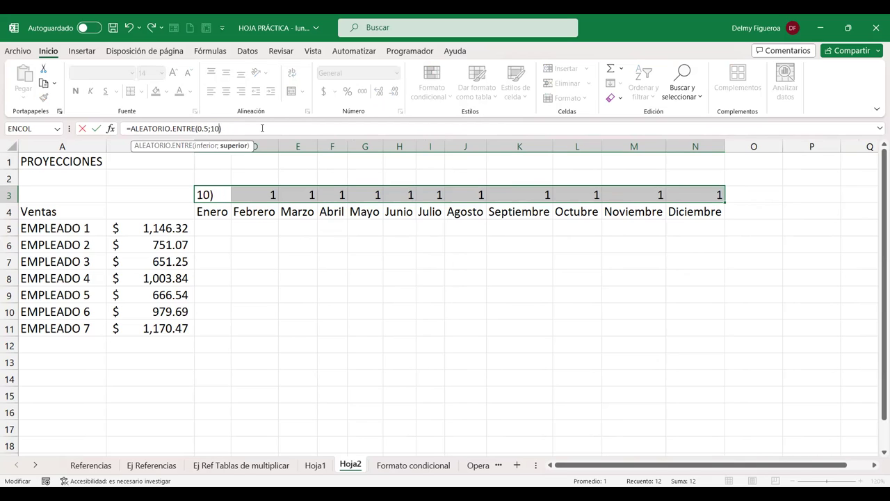
{"action": "key", "text": "Return"}
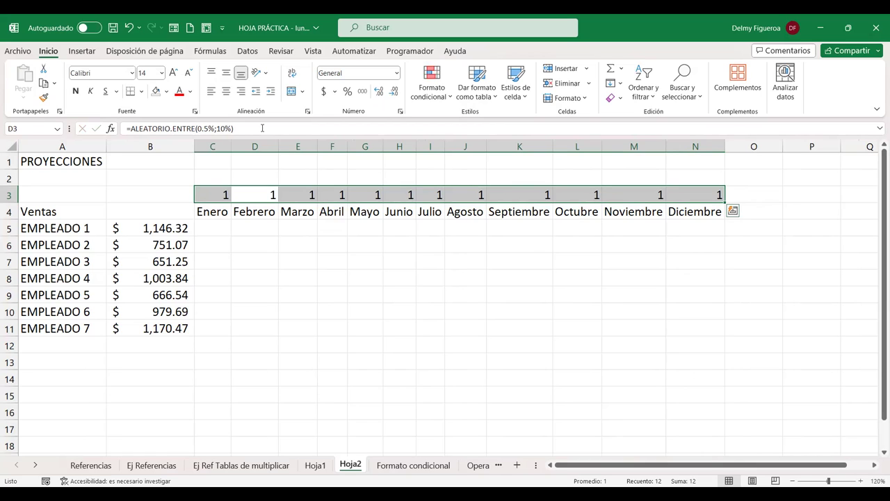
Copy C3's random formula across row 3 through N3.
{"action": "left_click", "coordinate": [222, 195]}
{"action": "double_click", "coordinate": [223, 195]}
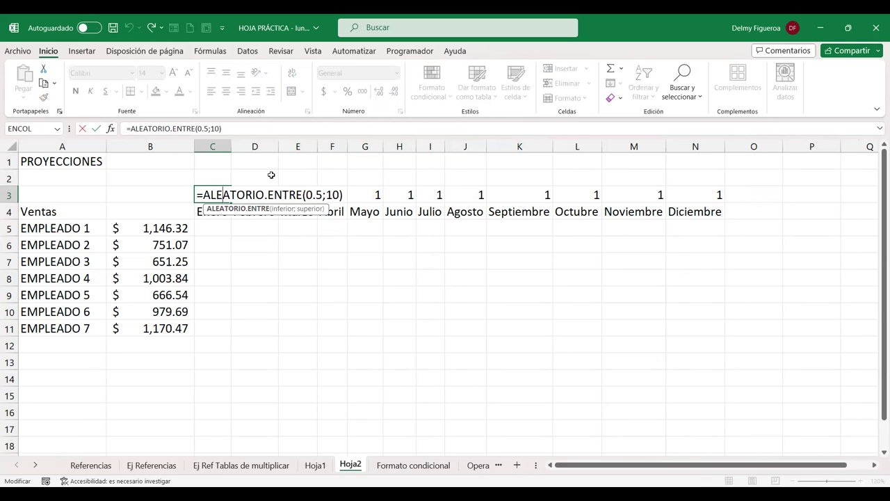
{"action": "key", "text": "Escape"}
{"action": "left_click_drag", "start_coordinate": [231, 204], "coordinate": [720, 200]}
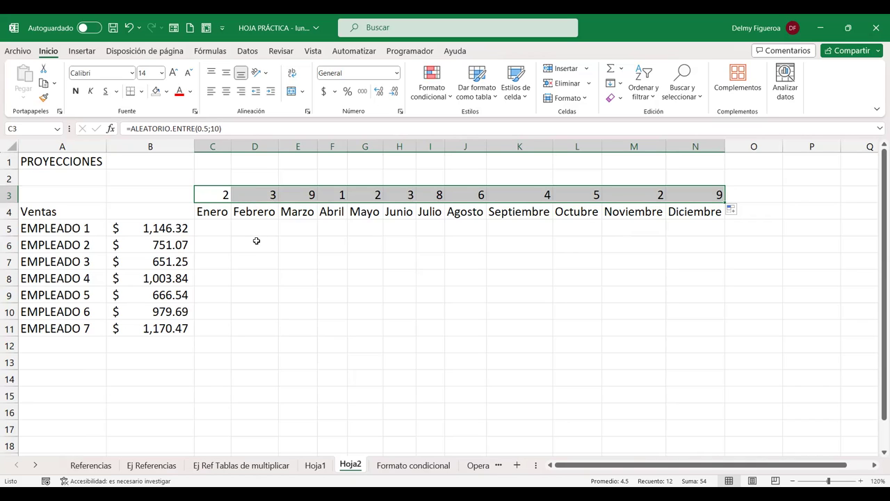
Undo and redo recent row 3 changes, trying a percentage format.
{"action": "key", "text": "ctrl+z"}
{"action": "key", "text": "ctrl+z"}
{"action": "key", "text": "ctrl+z"}
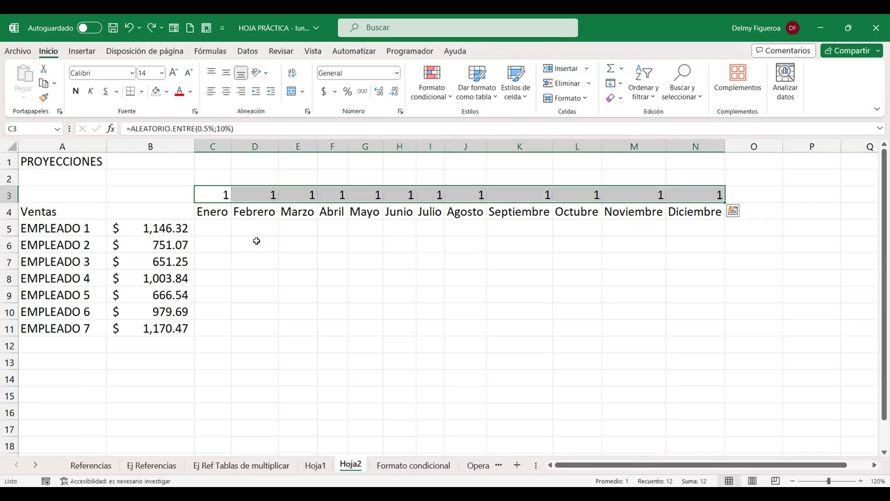
{"action": "key", "text": "ctrl+z"}
{"action": "key", "text": "ctrl+y"}
{"action": "left_click", "coordinate": [348, 92]}
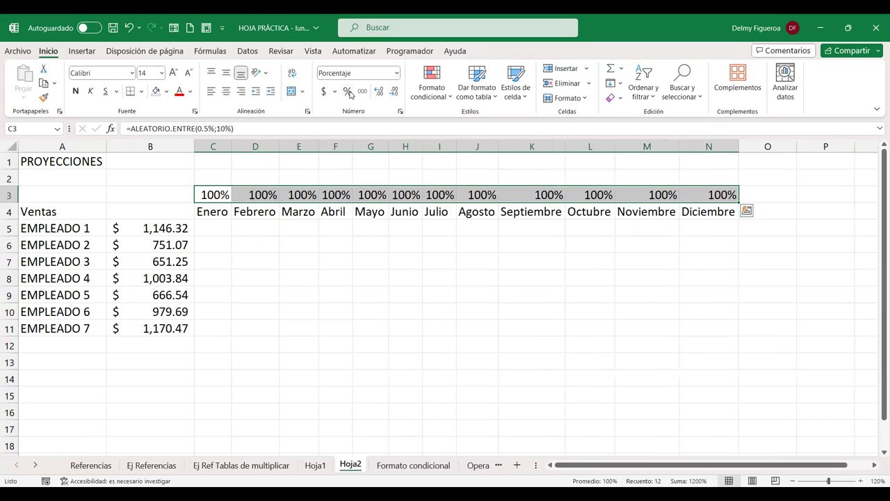
{"action": "left_click", "coordinate": [349, 94]}
{"action": "left_click", "coordinate": [379, 276]}
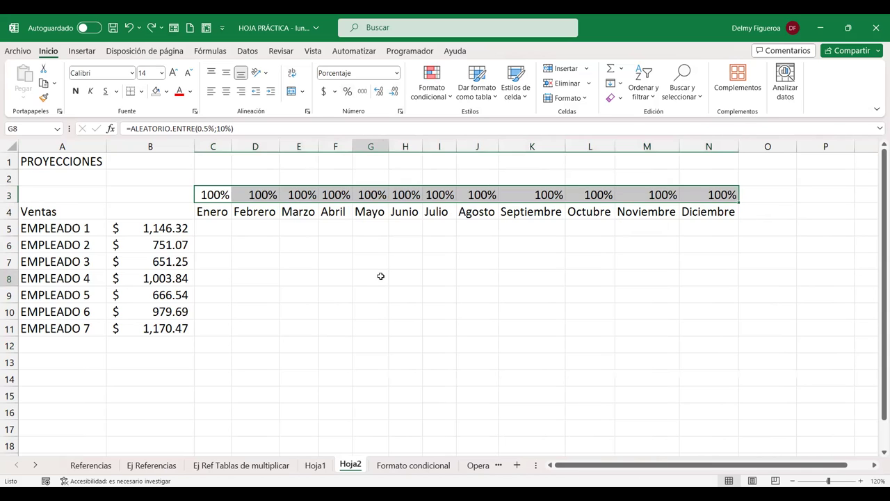
{"action": "key", "text": "ctrl+z"}
{"action": "key", "text": "ctrl+z"}
{"action": "key", "text": "ctrl+z"}
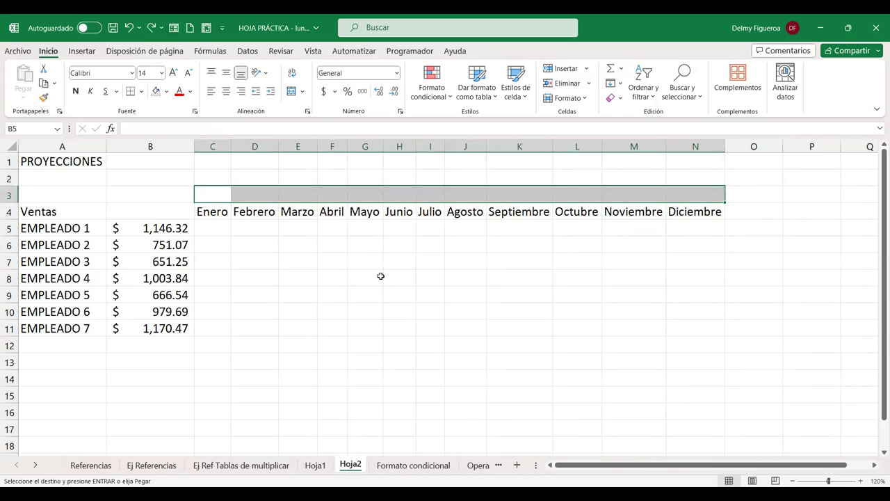
{"action": "key", "text": "ctrl+y"}
{"action": "key", "text": "ctrl+y"}
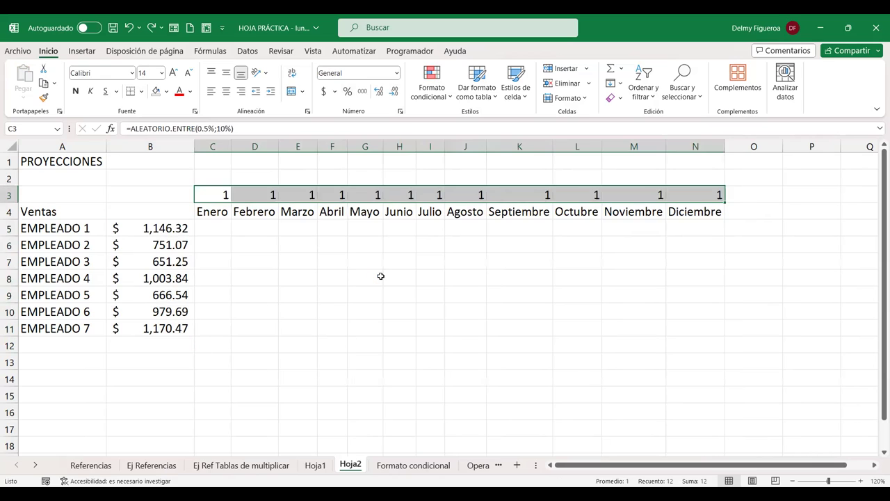
{"action": "key", "text": "ctrl+y"}
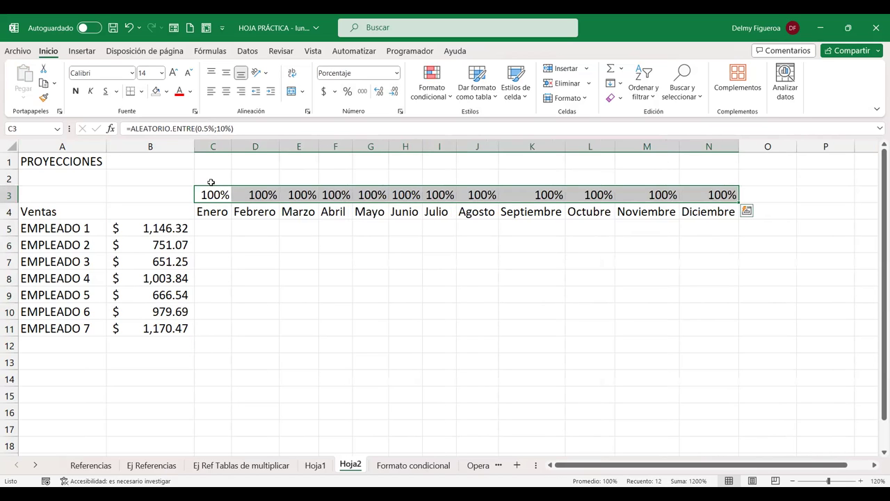
Reselect the range C3:N3 above the months.
{"action": "left_click", "coordinate": [214, 194]}
{"action": "key", "text": "ctrl+shift+Right"}
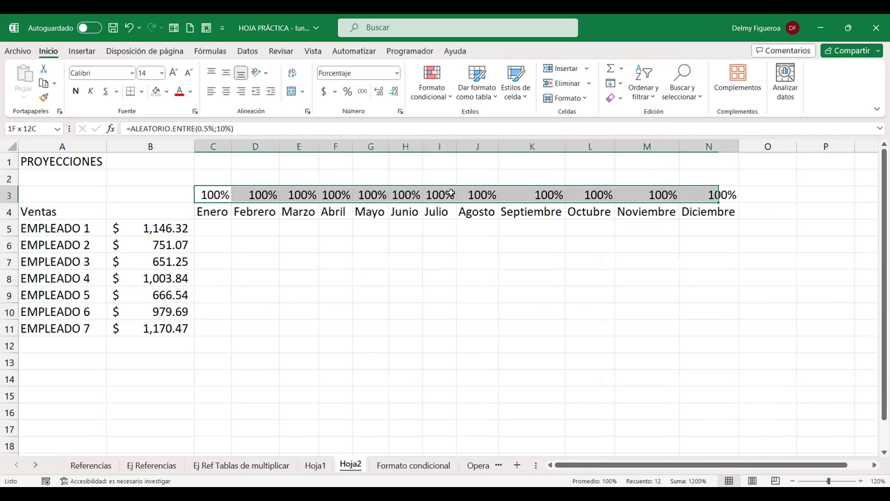
{"action": "key", "text": "ctrl+shift+Right"}
{"action": "key", "text": "ctrl+BackSpace"}
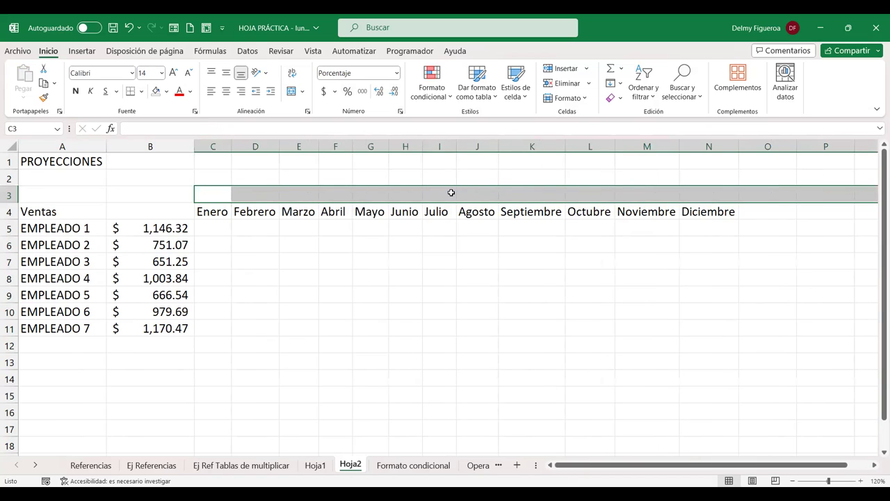
{"action": "key", "text": "ctrl+Home"}
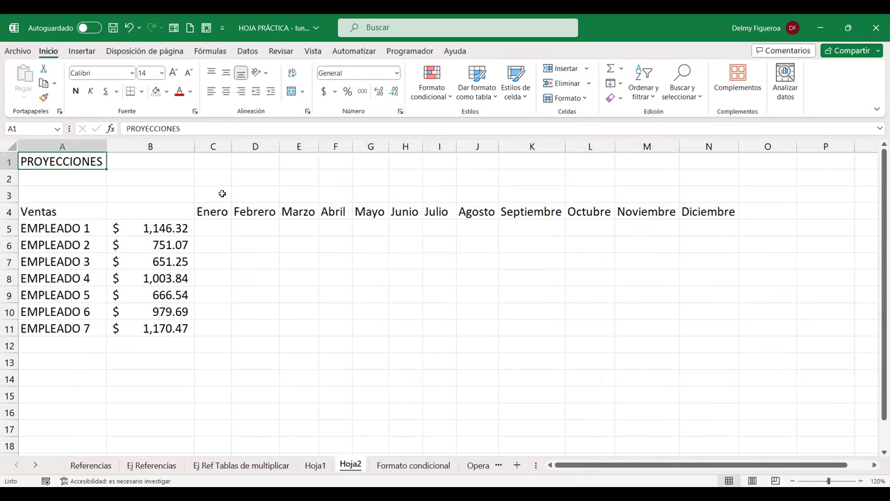
{"action": "left_click", "coordinate": [221, 193]}
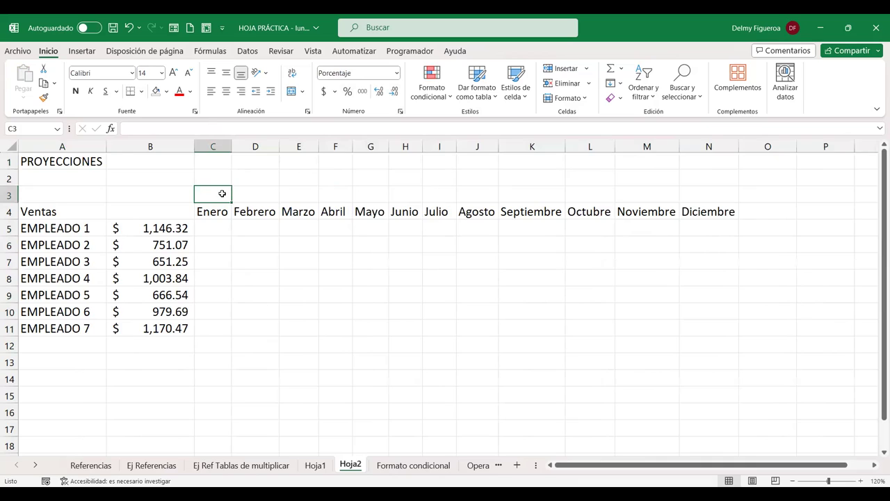
{"action": "key", "text": "ctrl+Home"}
{"action": "key", "text": "Down"}
{"action": "key", "text": "Right"}
{"action": "key", "text": "Right"}
{"action": "key", "text": "Down"}
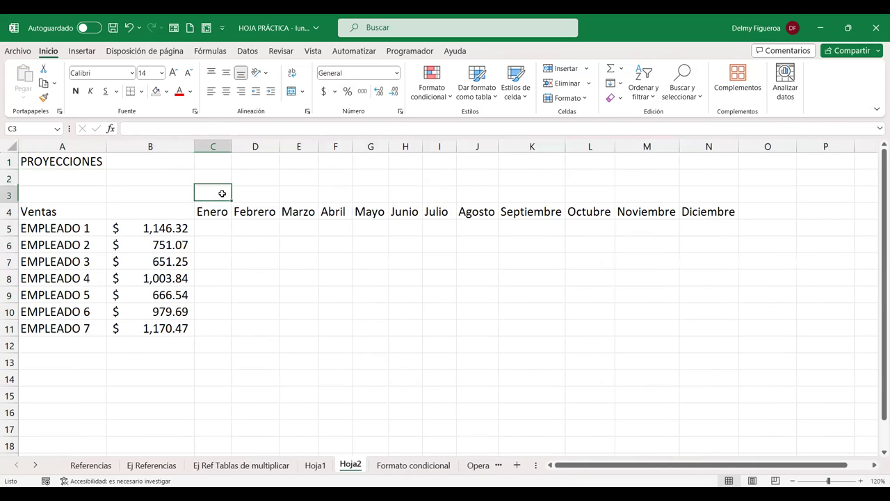
{"action": "key", "text": "shift+Right"}
{"action": "key", "text": "shift+Right"}
{"action": "key", "text": "shift+Right"}
{"action": "key", "text": "shift+Right"}
{"action": "key", "text": "shift+Right"}
{"action": "key", "text": "shift+Right"}
{"action": "key", "text": "shift+Right"}
{"action": "key", "text": "shift+Right"}
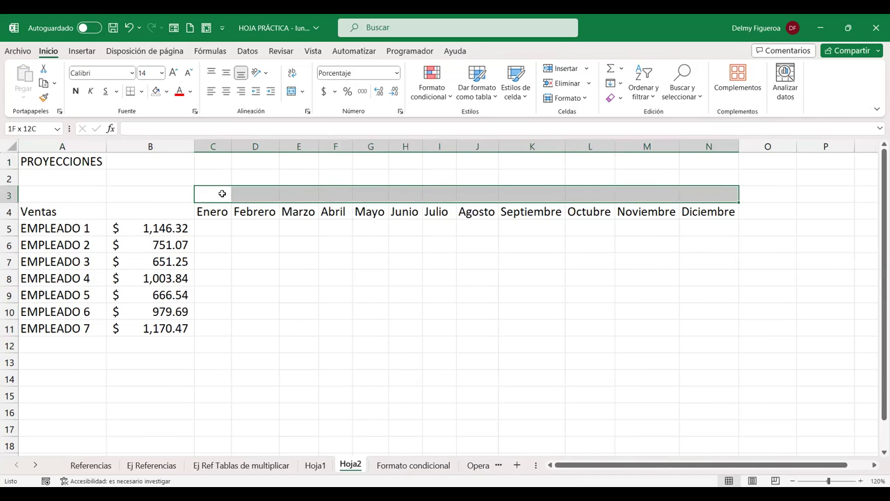
Fill C3:N3 with =ALEATORIO.ENTRE(3;10).
{"action": "type", "text": "=ale"}
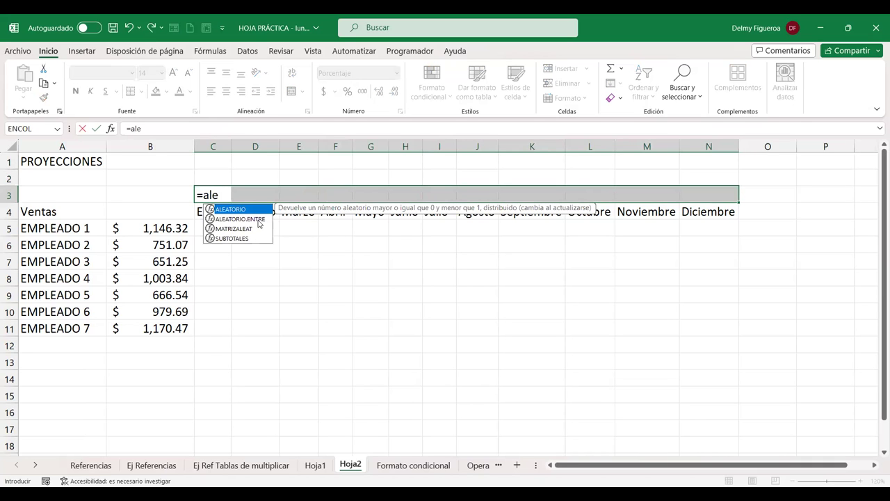
{"action": "key", "text": "Down"}
{"action": "key", "text": "Tab"}
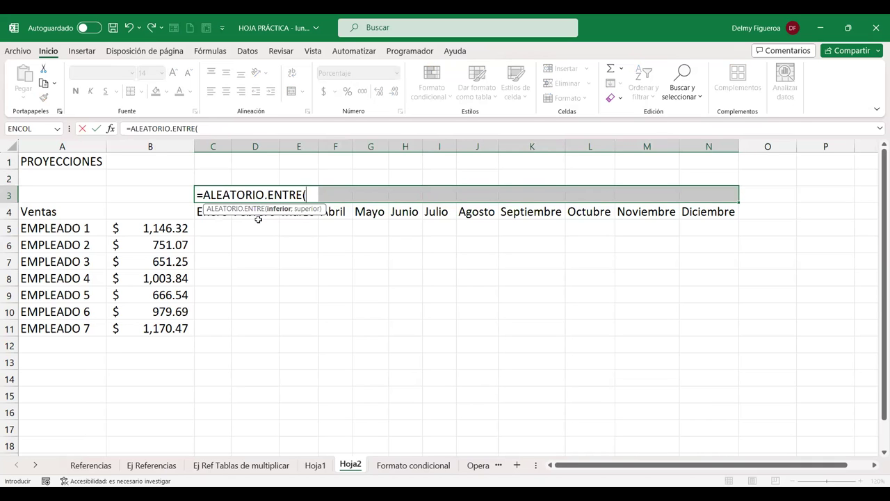
{"action": "type", "text": "3;10)"}
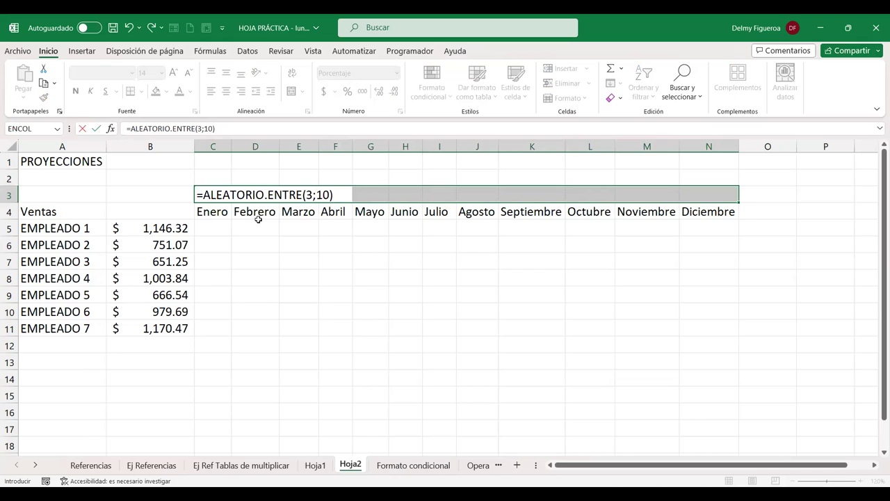
{"action": "key", "text": "ctrl+Return"}
Format C3:N3 as Número with no decimals, centred in each cell.
{"action": "left_click", "coordinate": [397, 74]}
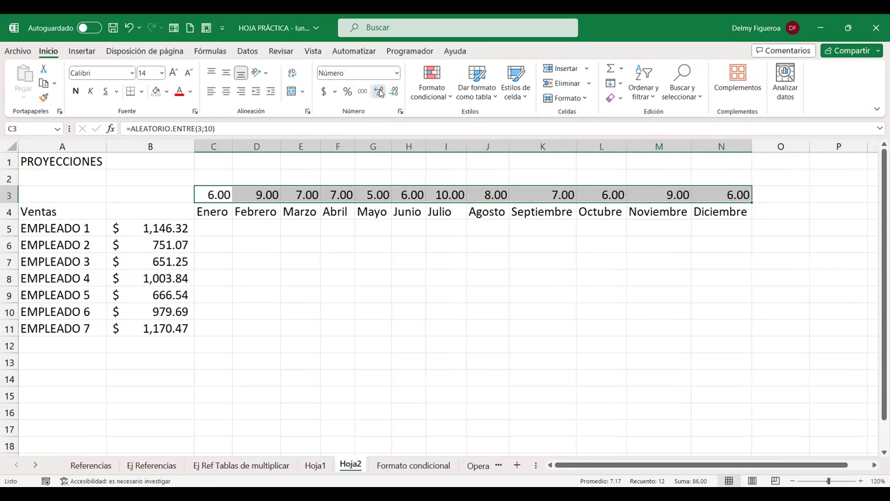
{"action": "left_click", "coordinate": [380, 92]}
{"action": "left_click", "coordinate": [395, 92]}
{"action": "left_click", "coordinate": [395, 93]}
{"action": "left_click", "coordinate": [395, 92]}
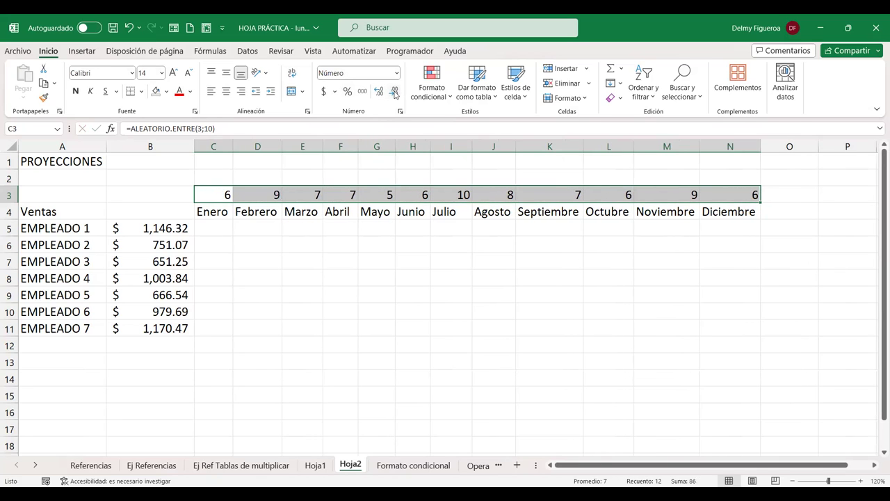
{"action": "left_click", "coordinate": [226, 91]}
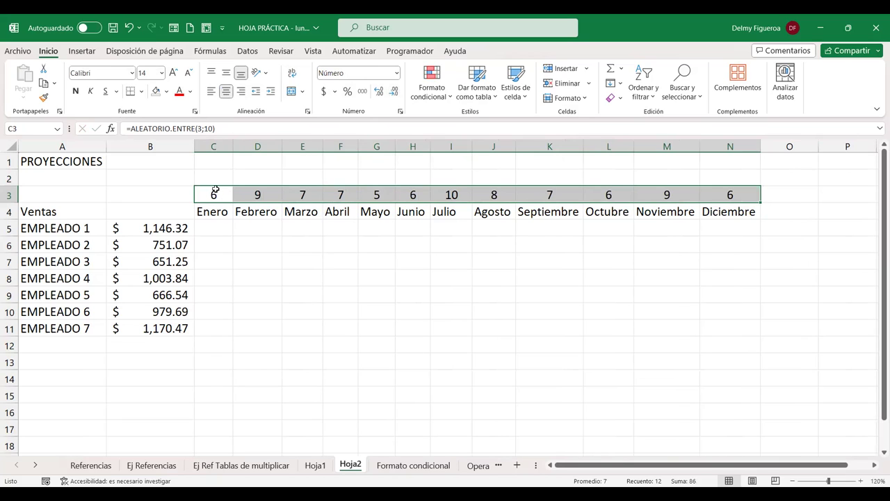
Paste the random numbers in C3:N3 back onto themselves as fixed values.
{"action": "key", "text": "ctrl+c"}
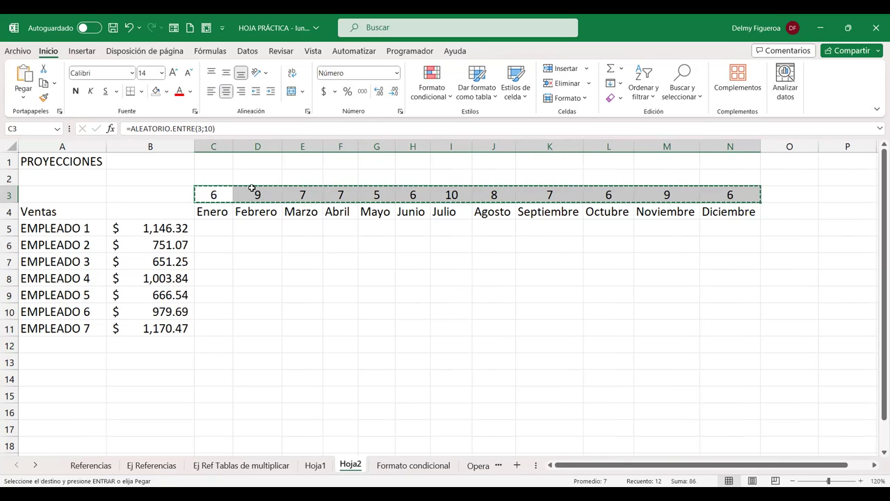
{"action": "right_click", "coordinate": [255, 195]}
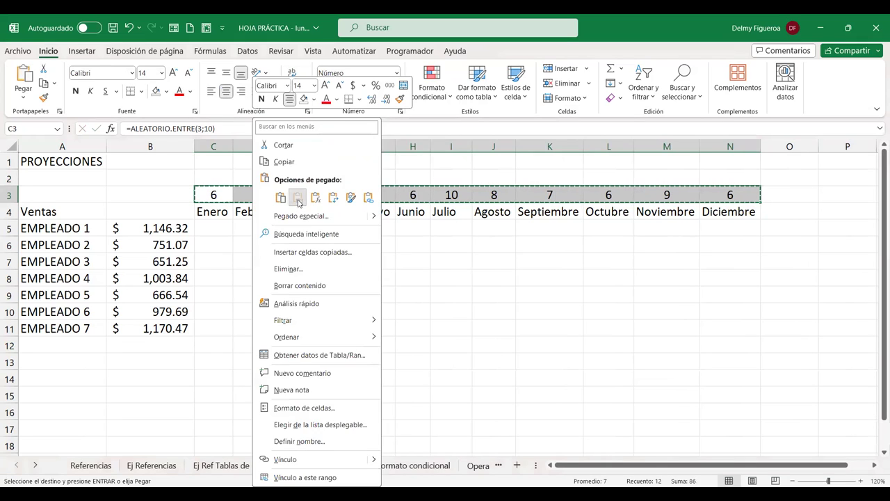
{"action": "left_click", "coordinate": [298, 202]}
{"action": "left_click", "coordinate": [226, 227]}
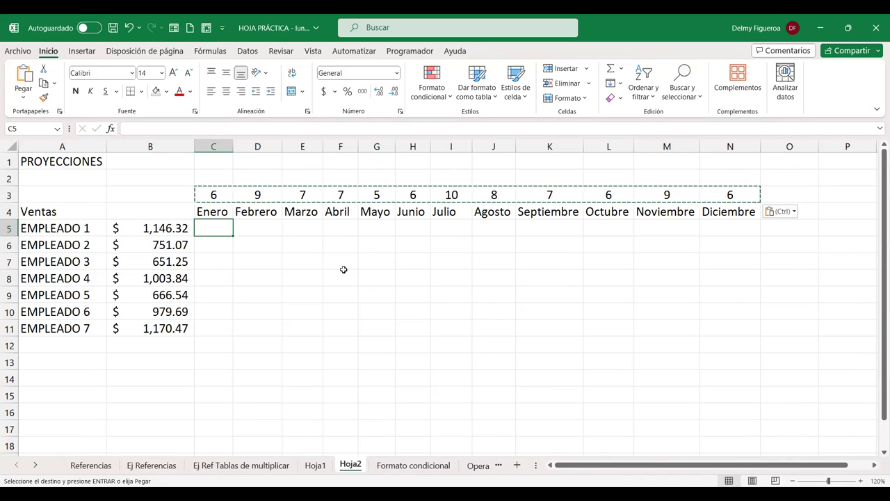
{"action": "key", "text": "Escape"}
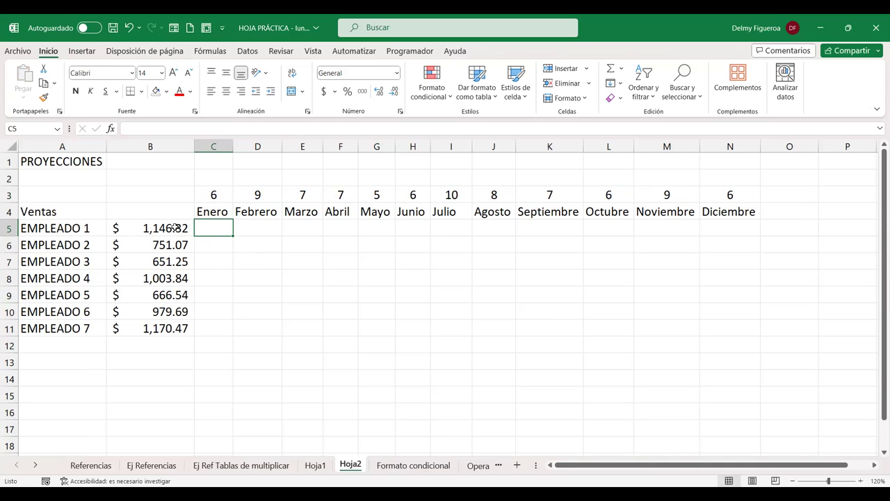
Review the salaries in B5:B11 and the fixed values from C3 to N3.
{"action": "left_click_drag", "start_coordinate": [176, 228], "coordinate": [176, 327]}
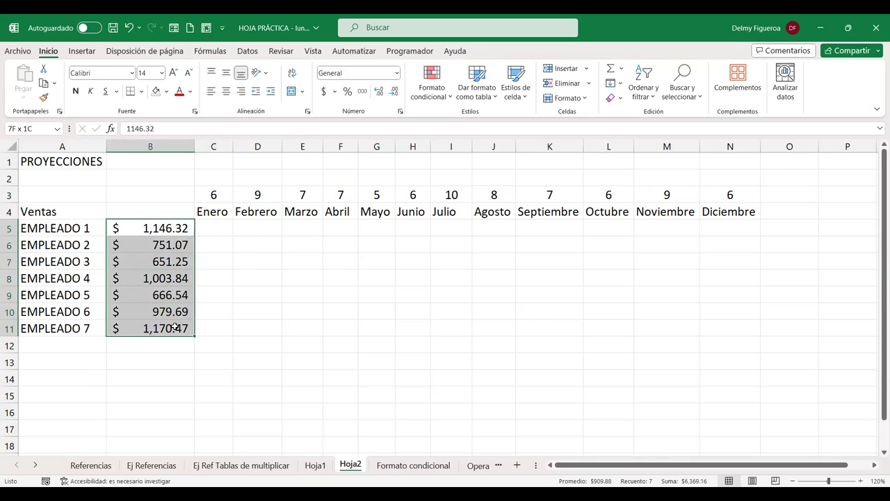
{"action": "left_click", "coordinate": [219, 194]}
{"action": "left_click", "coordinate": [268, 194]}
{"action": "left_click", "coordinate": [379, 194]}
{"action": "left_click", "coordinate": [511, 194]}
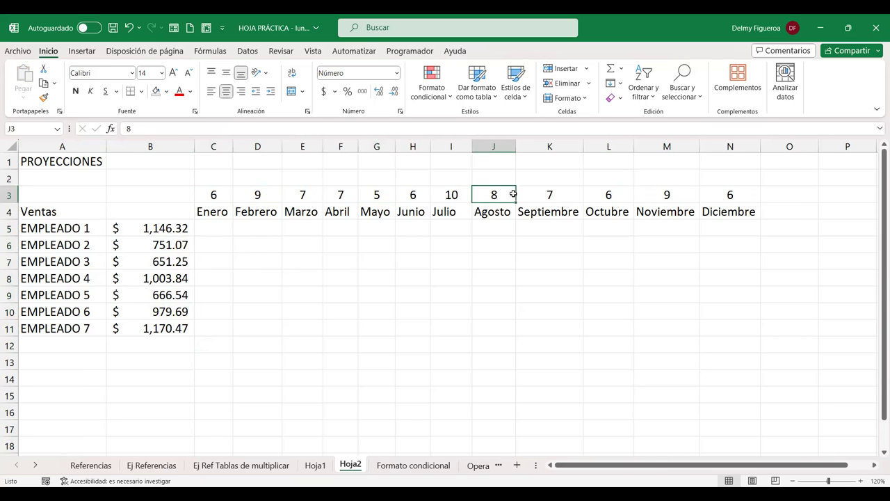
{"action": "left_click", "coordinate": [684, 191]}
{"action": "left_click", "coordinate": [750, 189]}
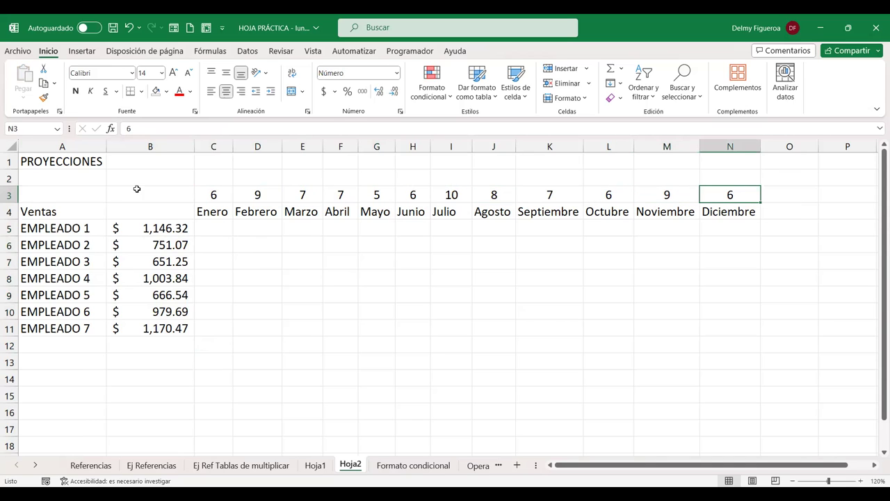
{"action": "left_click", "coordinate": [217, 228]}
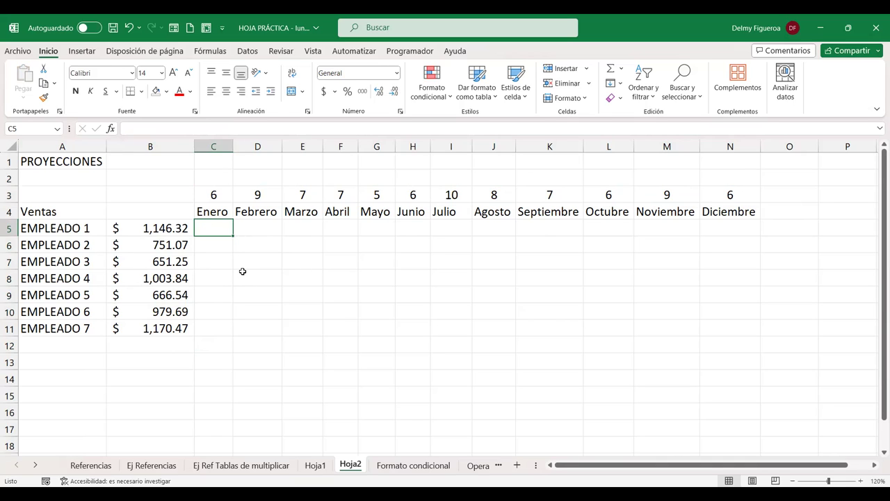
Enter =+B5*C3% in C5 as EMPLEADO 1's Enero projection, giving 68.78.
{"action": "type", "text": "+"}
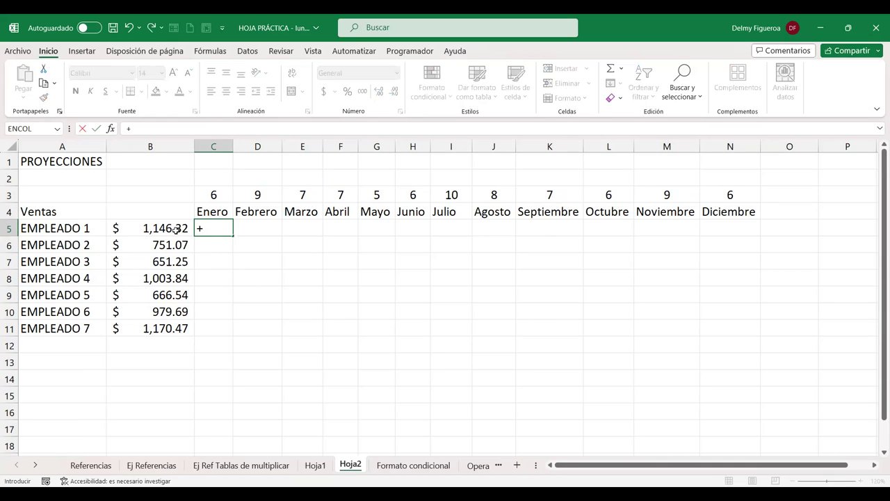
{"action": "left_click", "coordinate": [179, 228]}
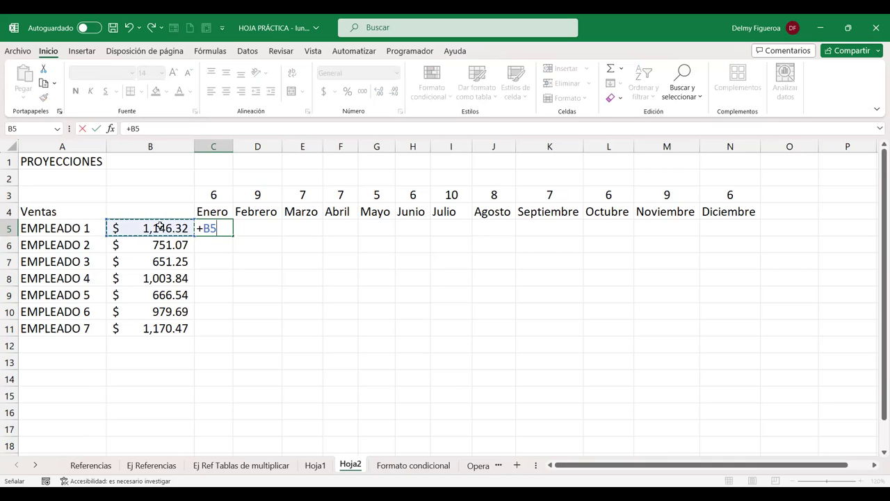
{"action": "type", "text": "*"}
{"action": "left_click", "coordinate": [215, 194]}
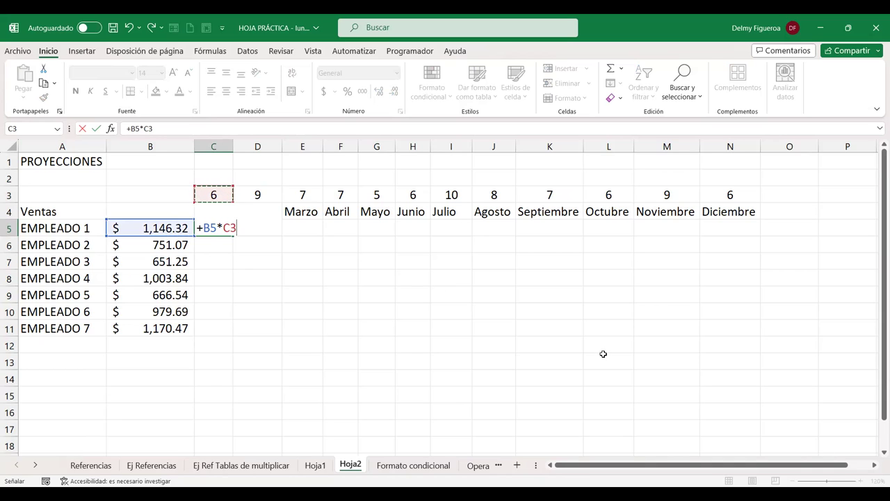
{"action": "type", "text": "%"}
{"action": "key", "text": "Return"}
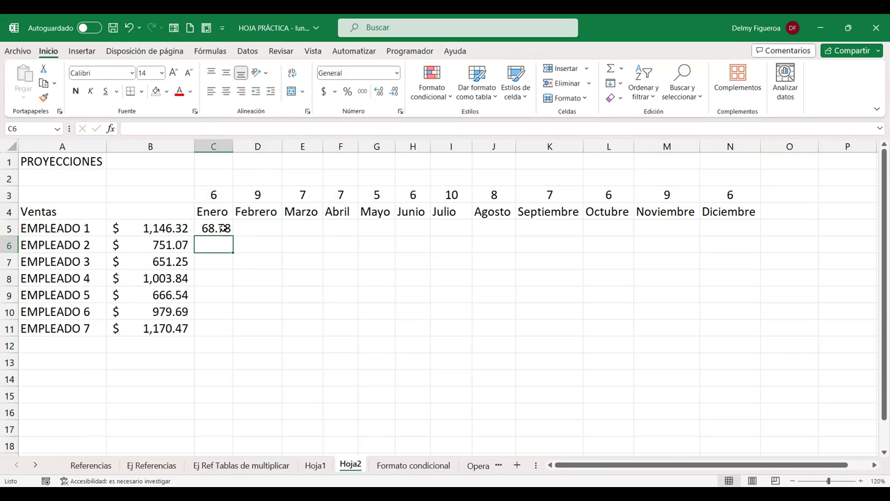
{"action": "double_click", "coordinate": [222, 228]}
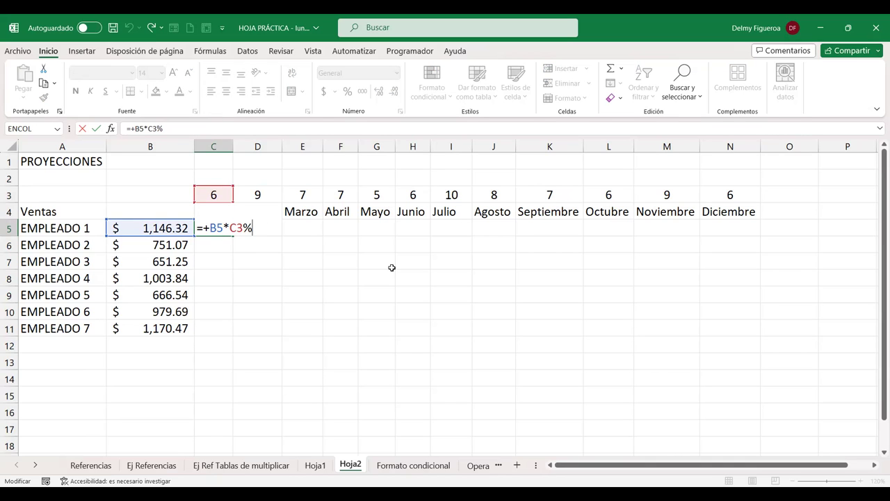
{"action": "key", "text": "Return"}
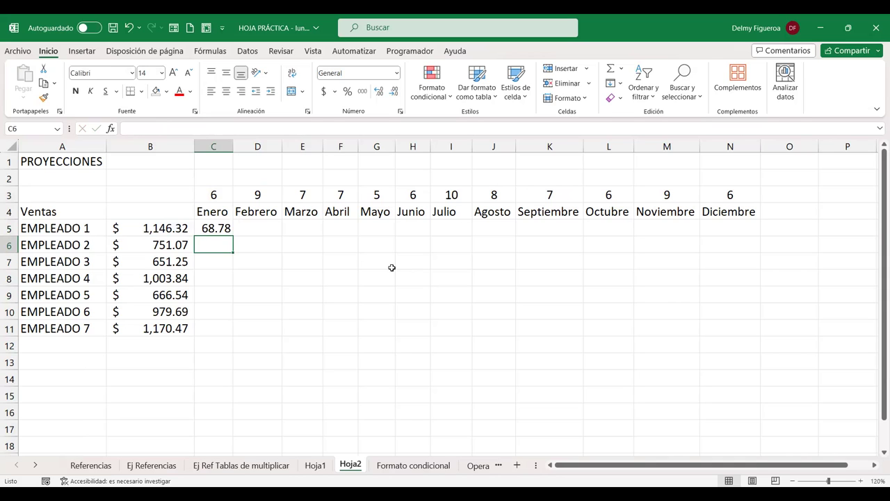
{"action": "key", "text": "Up"}
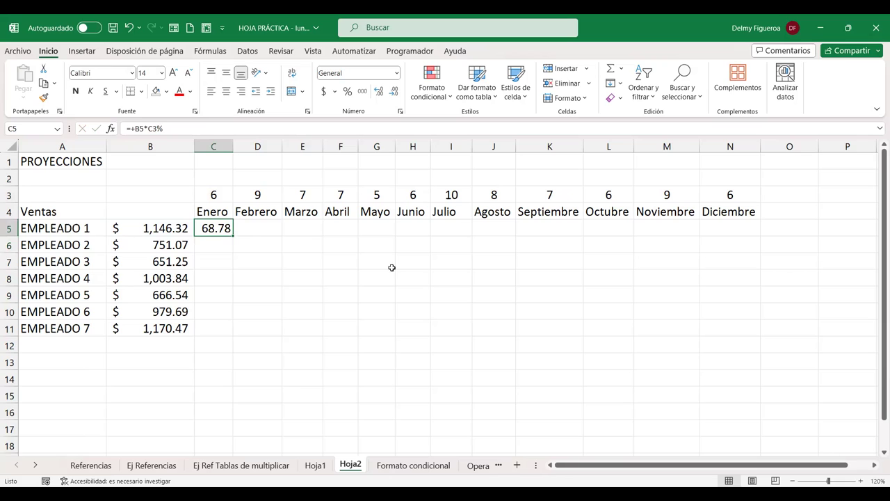
Add the B5 salary onto C5's formula so it returns salary plus increase.
{"action": "key", "text": "F2"}
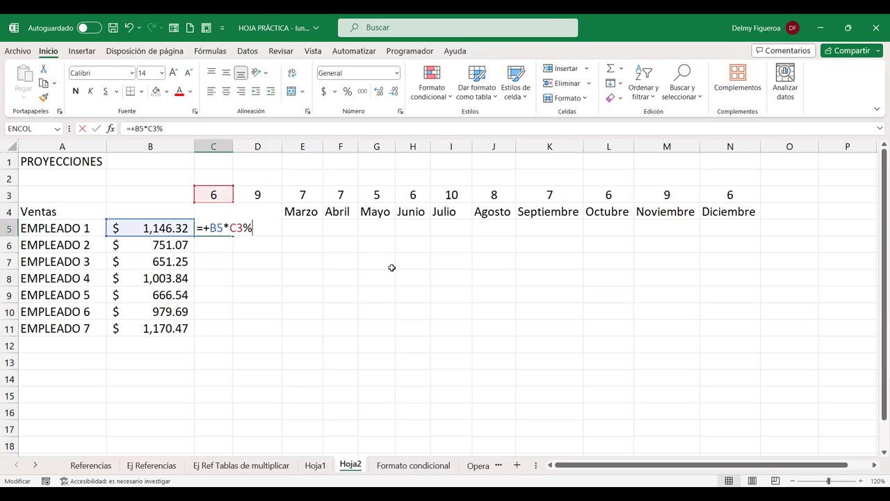
{"action": "type", "text": "+"}
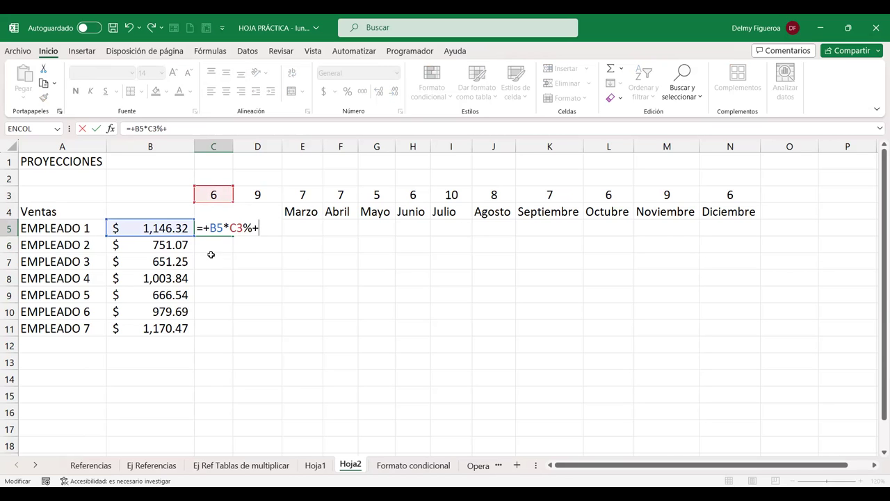
{"action": "left_click", "coordinate": [180, 231]}
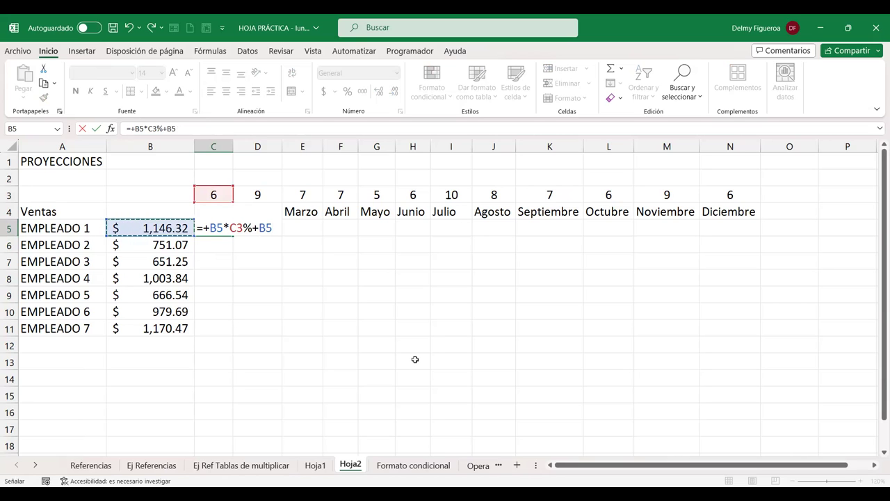
{"action": "key", "text": "Return"}
{"action": "key", "text": "Up"}
{"action": "key", "text": "Down"}
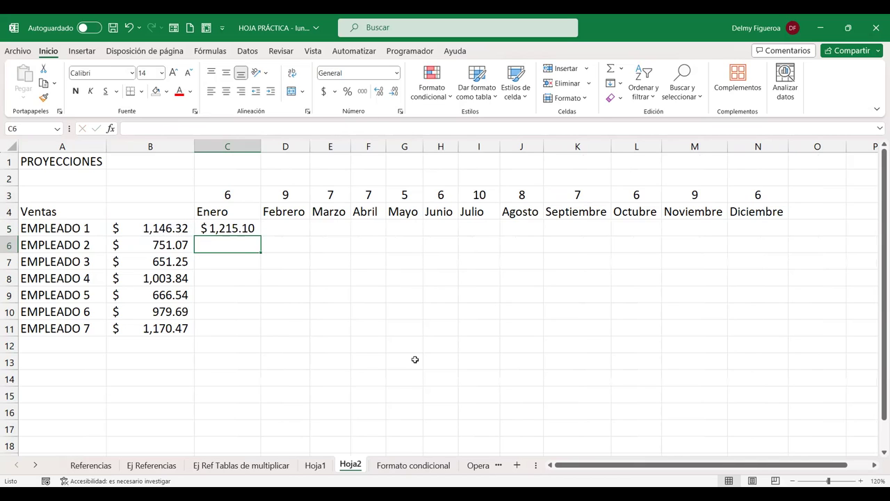
{"action": "key", "text": "Up"}
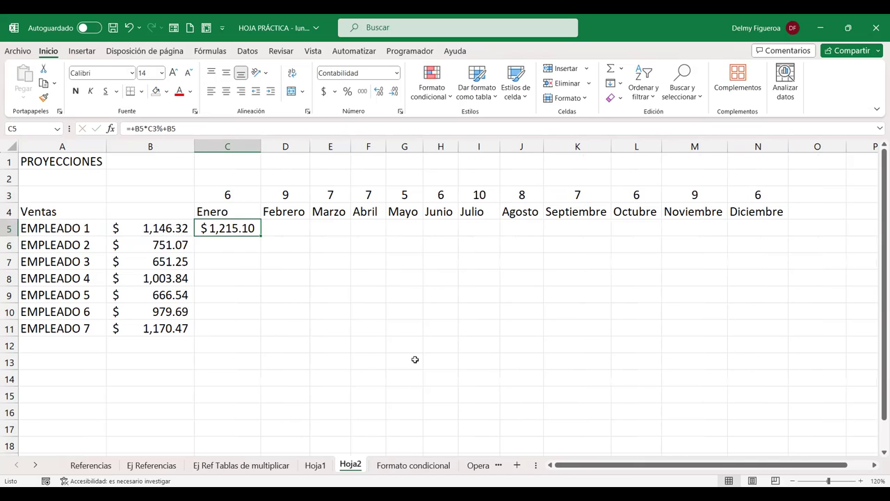
{"action": "key", "text": "F2"}
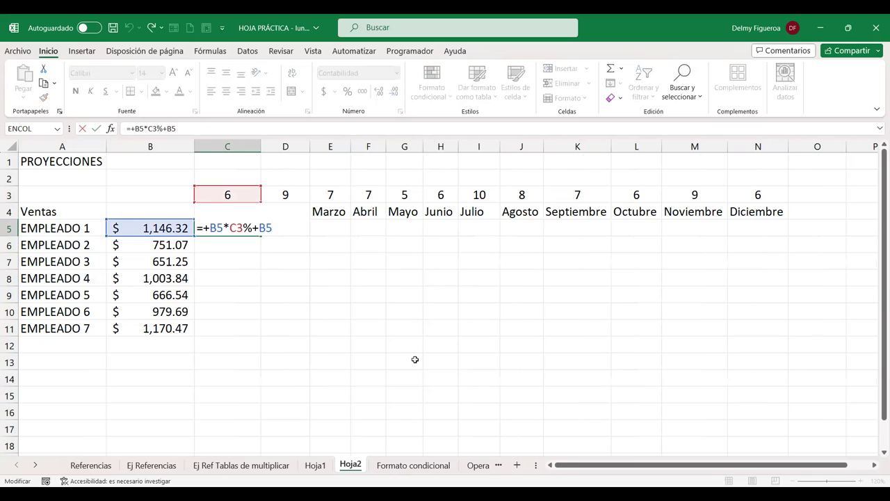
{"action": "key", "text": "Return"}
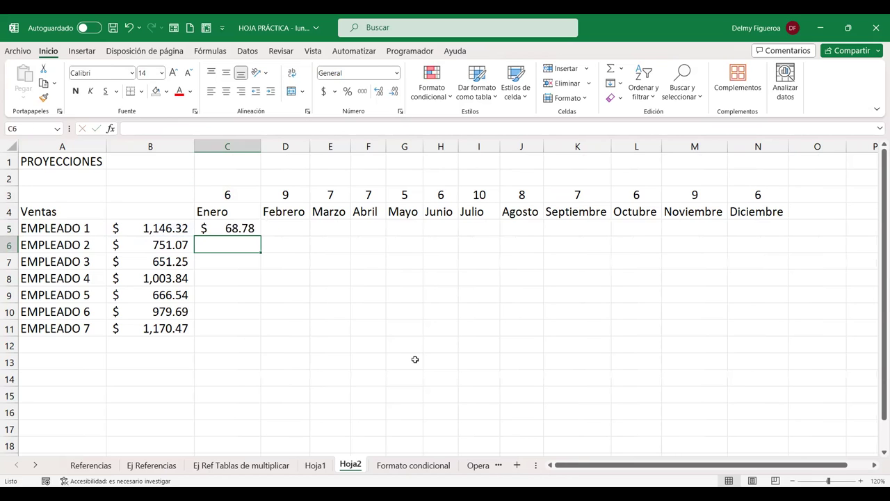
Enter a stray formula in C6 adding C5 and B5.
{"action": "type", "text": "+"}
{"action": "key", "text": "Up"}
{"action": "type", "text": "+"}
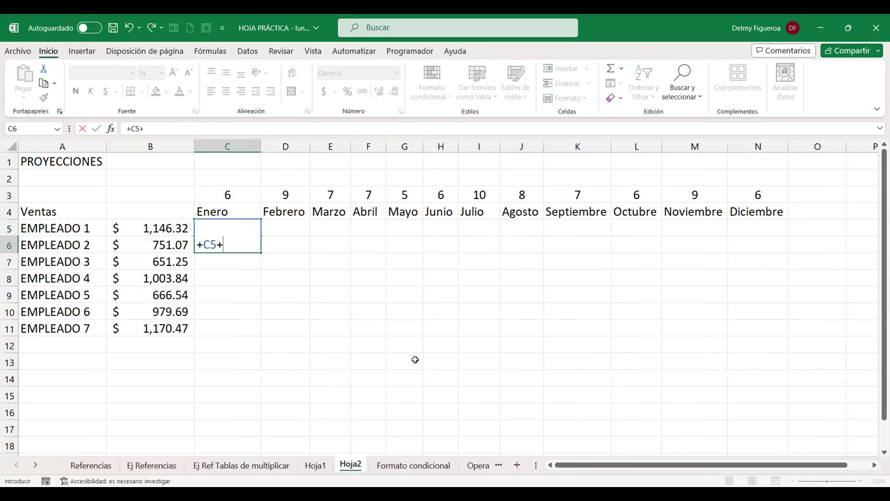
{"action": "key", "text": "Left"}
{"action": "key", "text": "Up"}
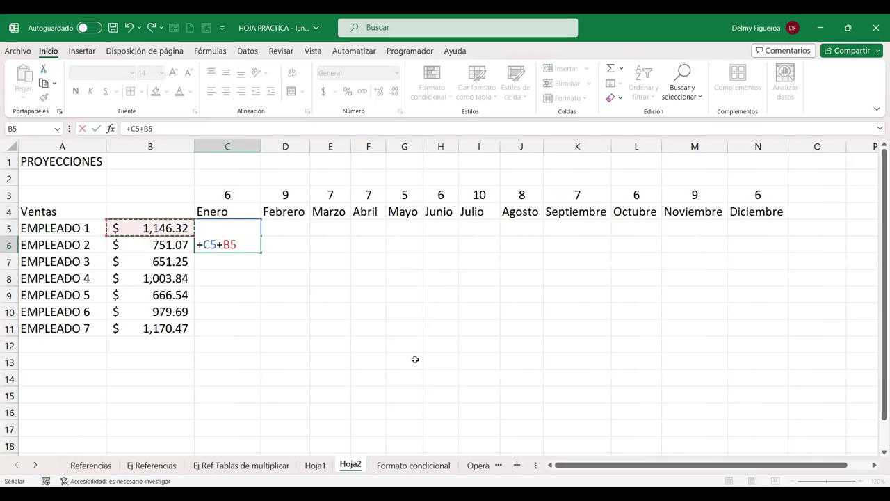
{"action": "key", "text": "Return"}
{"action": "key", "text": "Up"}
{"action": "key", "text": "Up"}
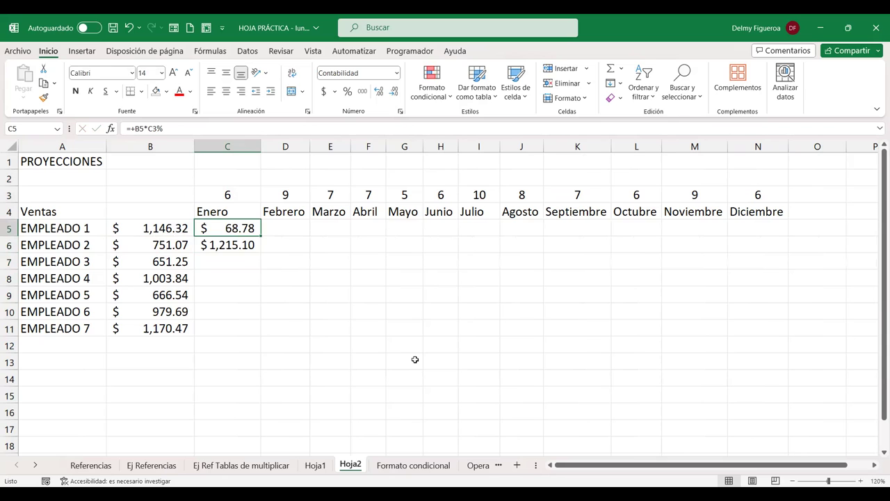
Add EMPLEADO 1's salary to the Enero formula again and clear C6's old formula.
{"action": "key", "text": "F2"}
{"action": "type", "text": "+"}
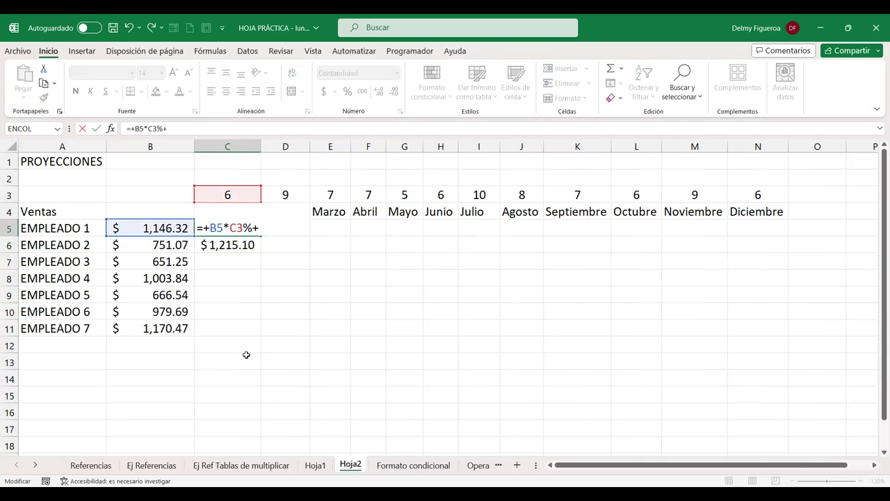
{"action": "left_click", "coordinate": [151, 229]}
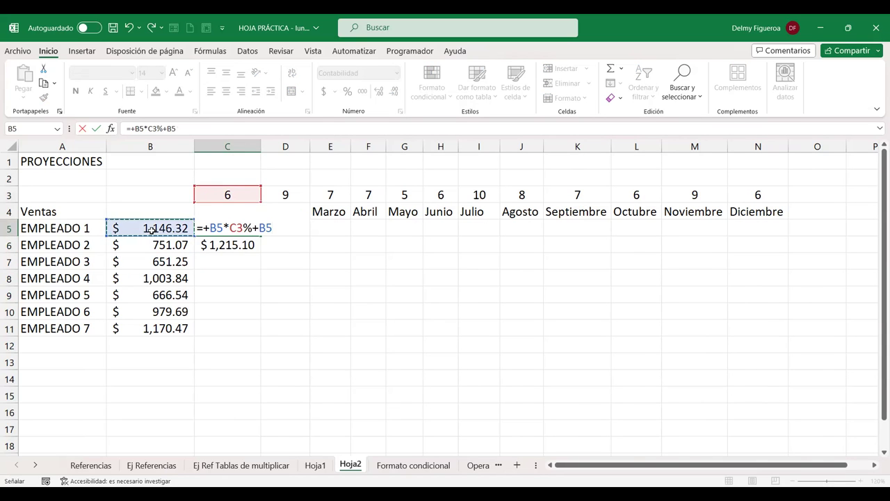
{"action": "key", "text": "Return"}
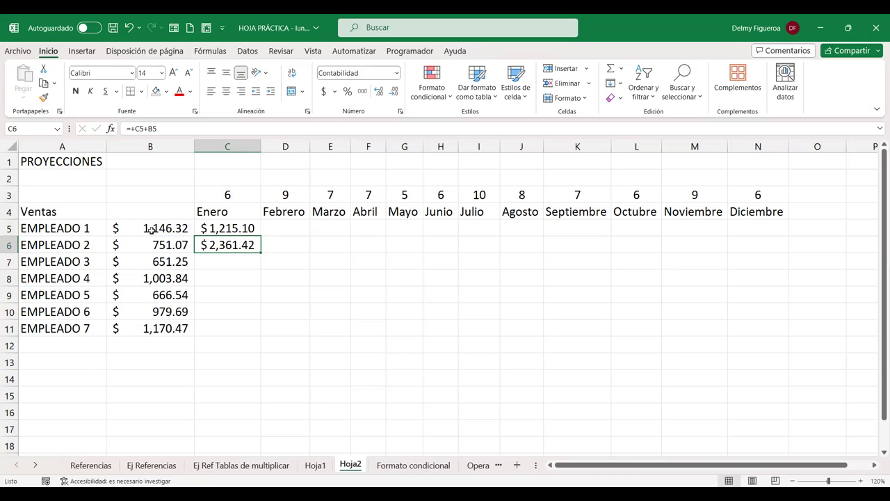
{"action": "key", "text": "Delete"}
{"action": "key", "text": "Up"}
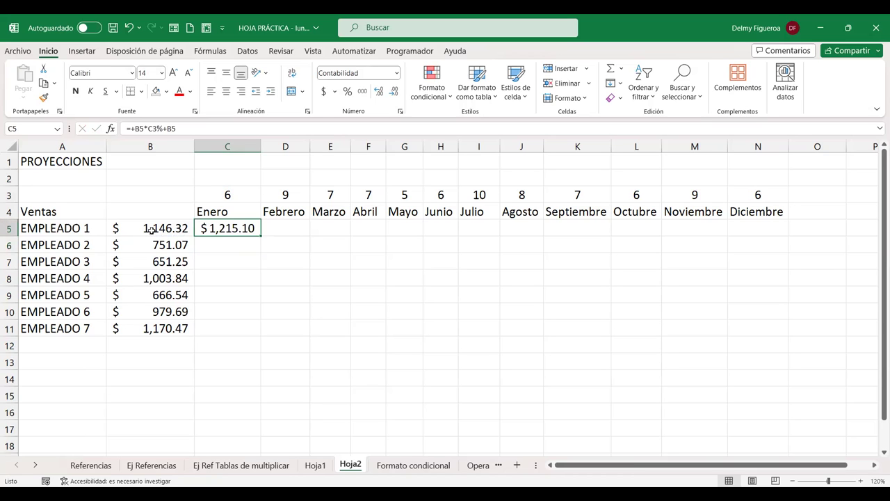
Change C5 to =+$B5*C$3%+$B5 with F4-toggled mixed references.
{"action": "key", "text": "F2"}
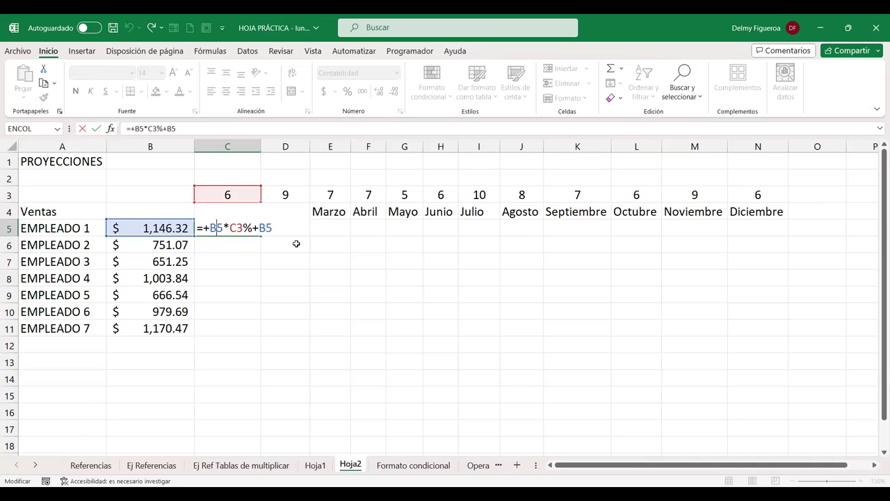
{"action": "key", "text": "F4"}
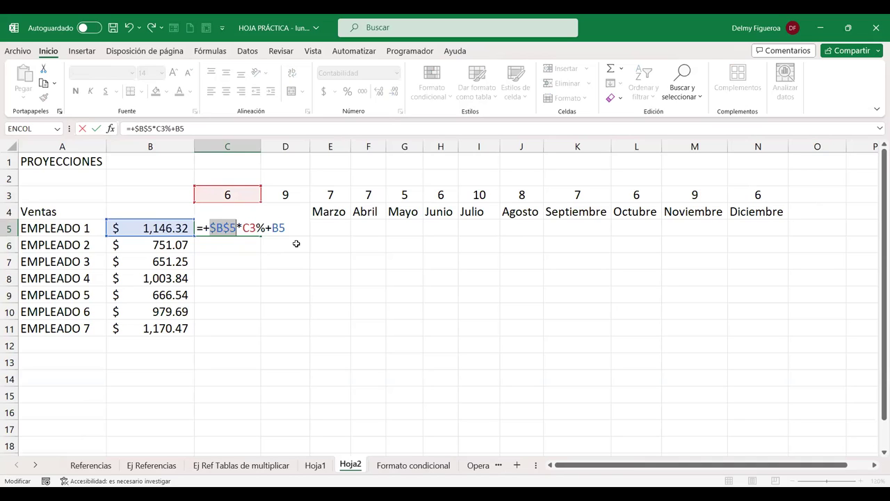
{"action": "key", "text": "F4"}
{"action": "key", "text": "F4"}
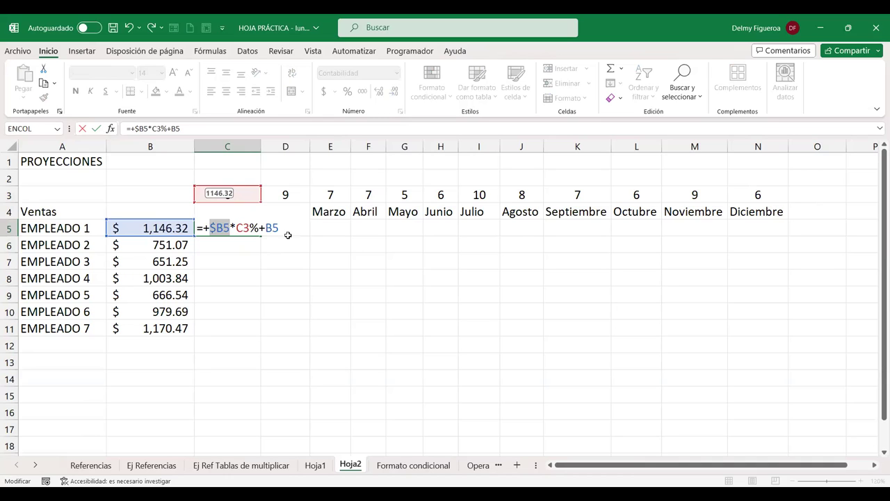
{"action": "key", "text": "End"}
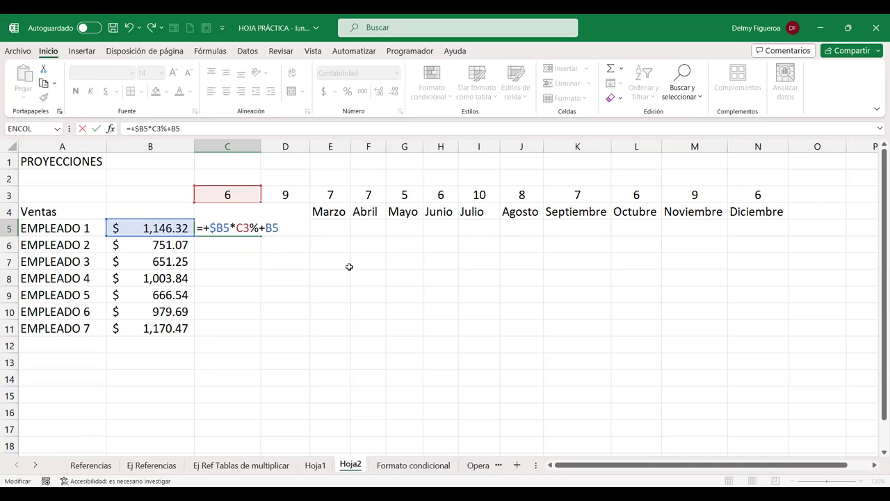
{"action": "key", "text": "F4"}
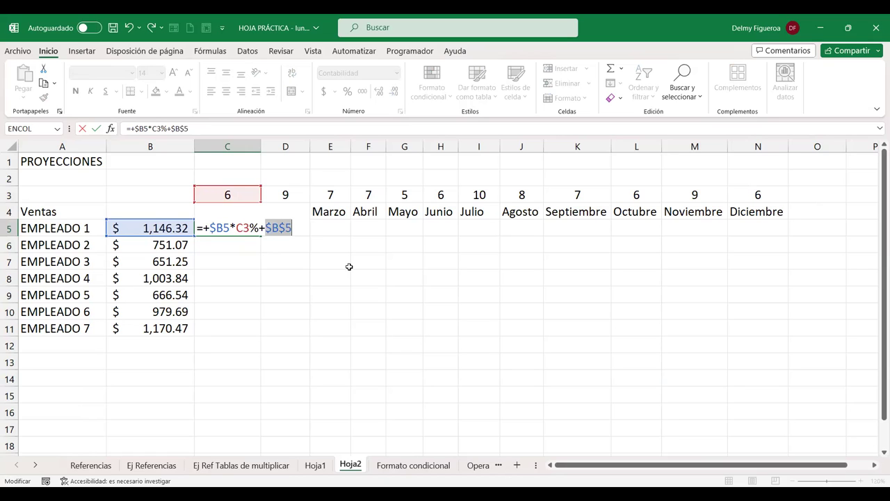
{"action": "key", "text": "F4"}
{"action": "key", "text": "F4"}
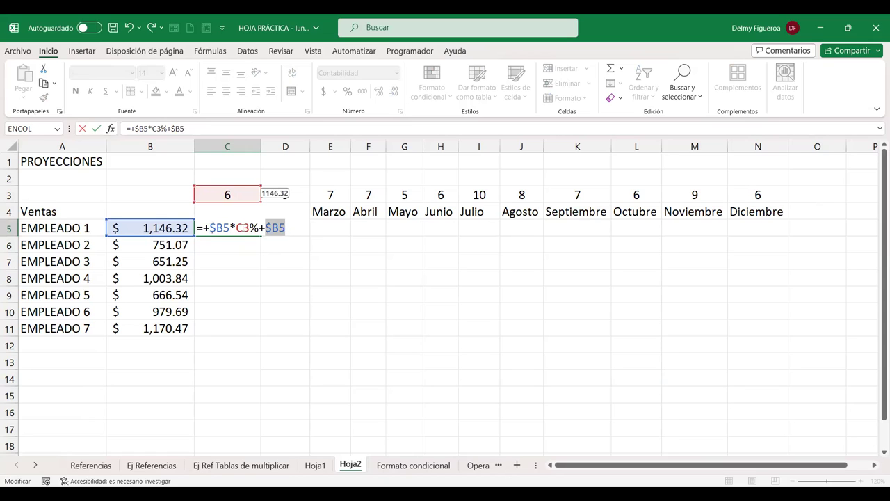
{"action": "key", "text": "End"}
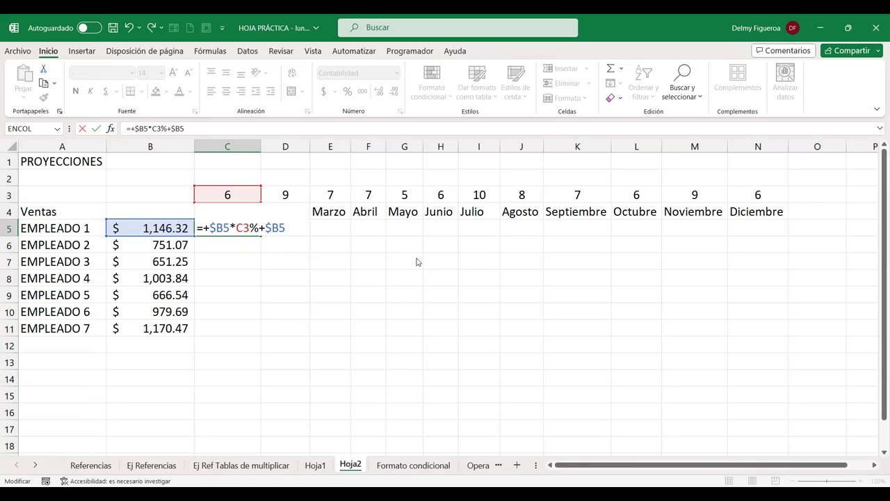
{"action": "key", "text": "F3"}
{"action": "key", "text": "Escape"}
{"action": "key", "text": "F4"}
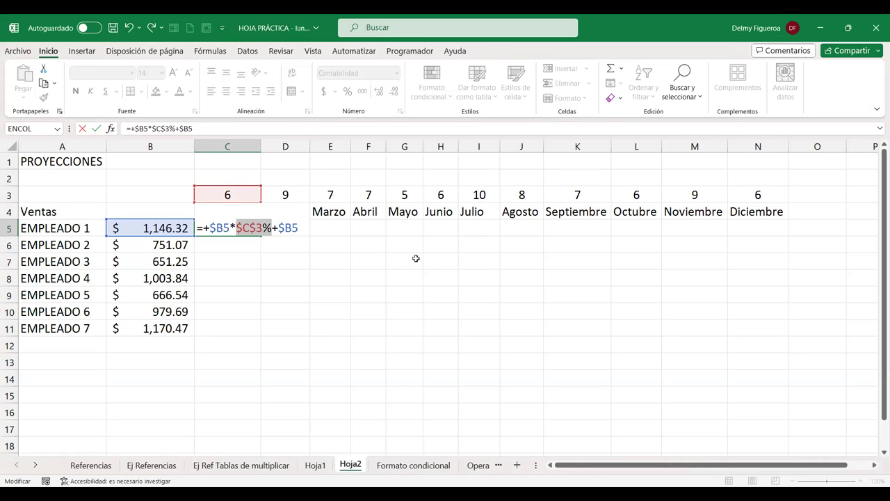
{"action": "key", "text": "F4"}
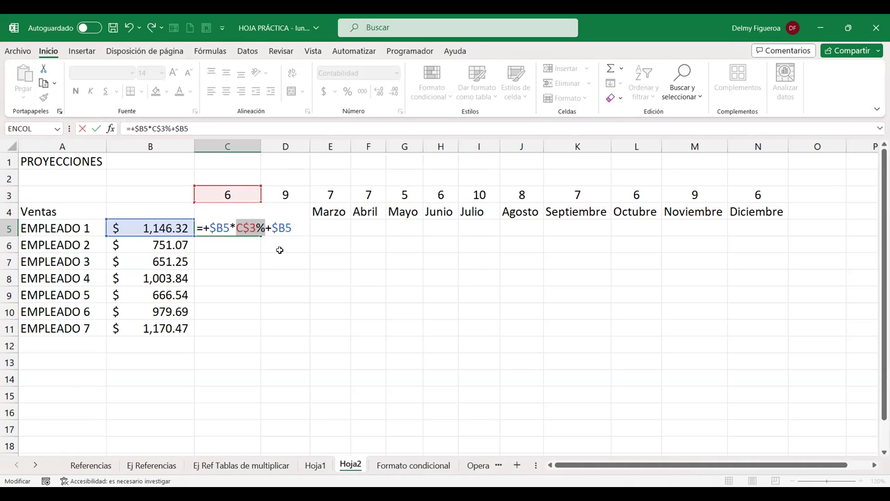
Fill the Enero formula from C5 down to C11 for all seven employees.
{"action": "key", "text": "Return"}
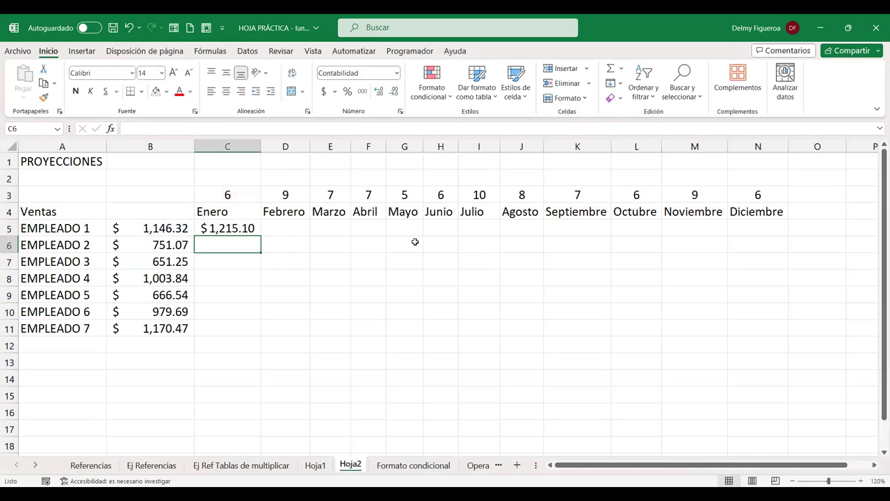
{"action": "left_click", "coordinate": [247, 229]}
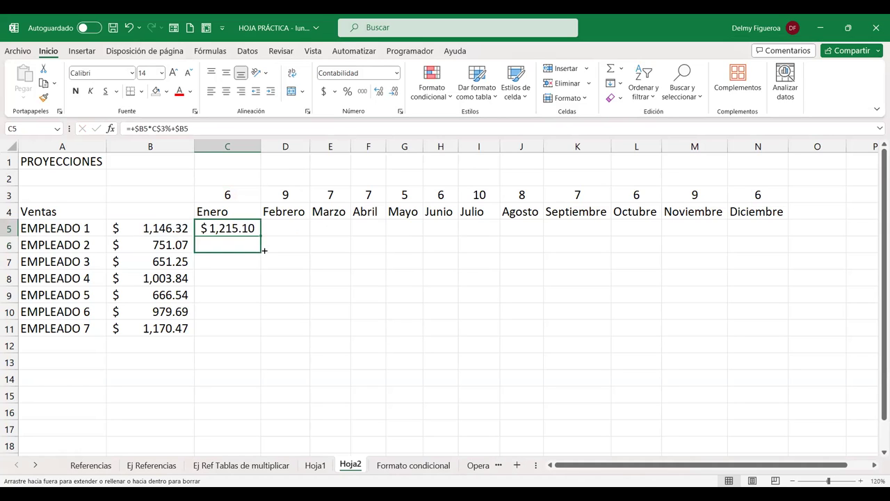
{"action": "left_click_drag", "start_coordinate": [263, 244], "coordinate": [262, 250]}
{"action": "double_click", "coordinate": [243, 244]}
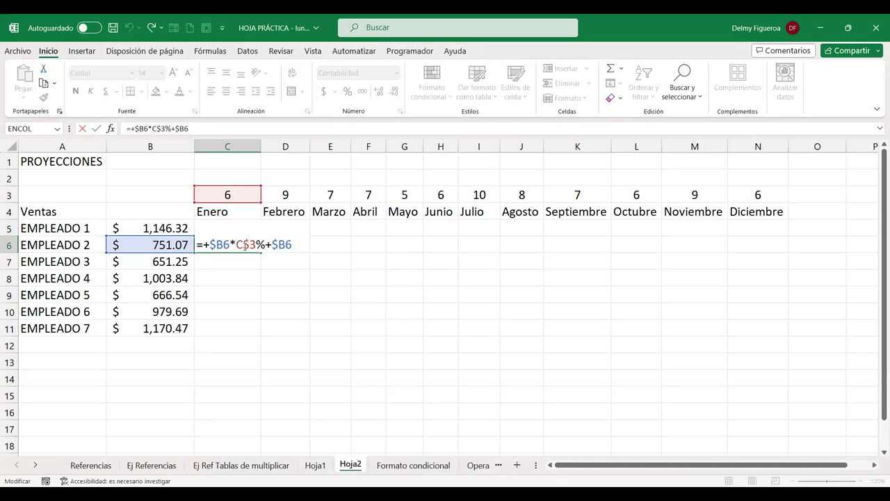
{"action": "key", "text": "Return"}
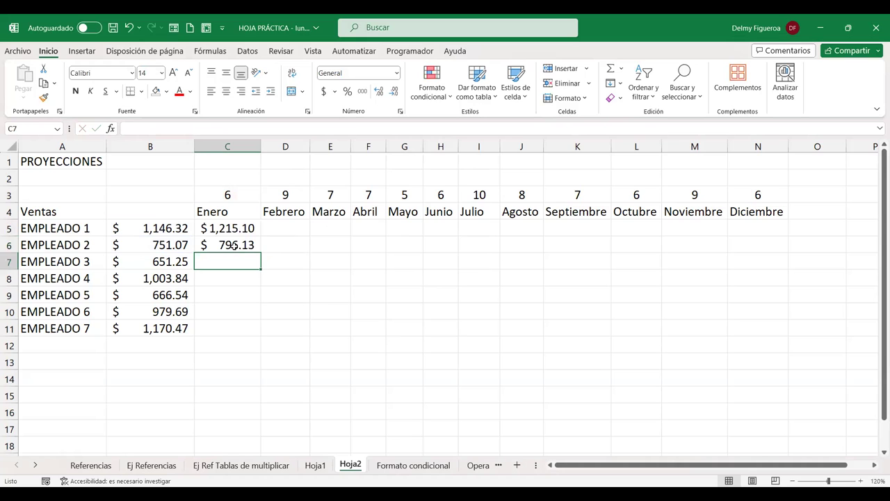
{"action": "left_click", "coordinate": [234, 244]}
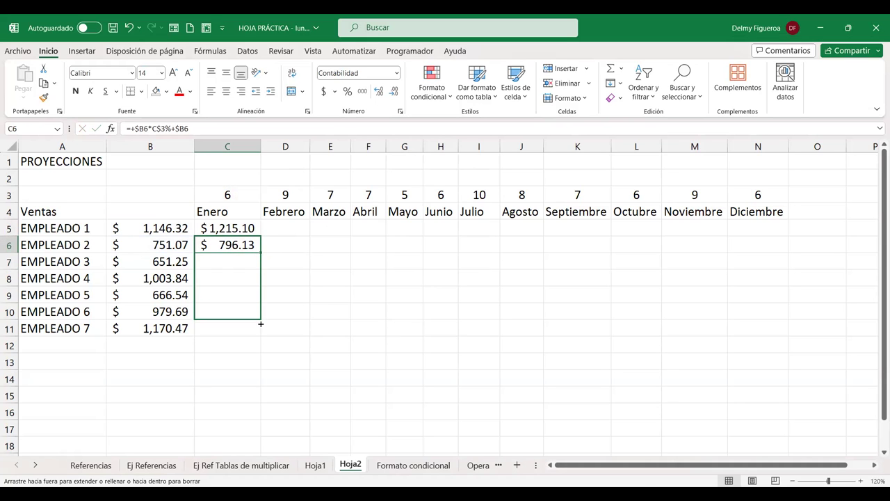
{"action": "left_click_drag", "start_coordinate": [260, 254], "coordinate": [259, 332]}
{"action": "double_click", "coordinate": [230, 327]}
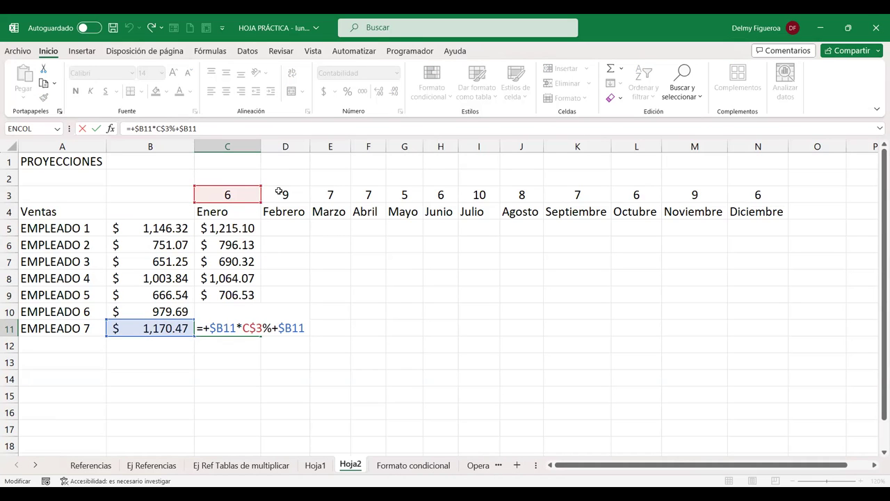
{"action": "key", "text": "Return"}
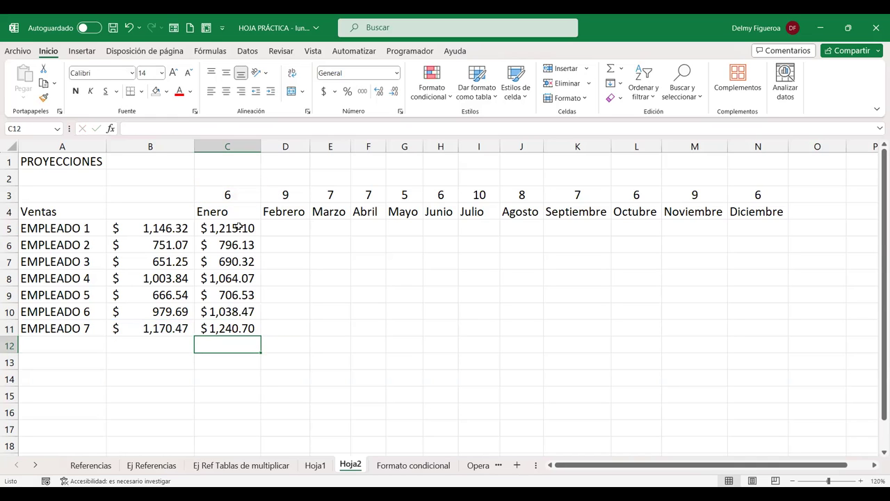
Copy EMPLEADO 1's formula from C5 into D5 under Febrero.
{"action": "left_click_drag", "start_coordinate": [237, 227], "coordinate": [262, 336]}
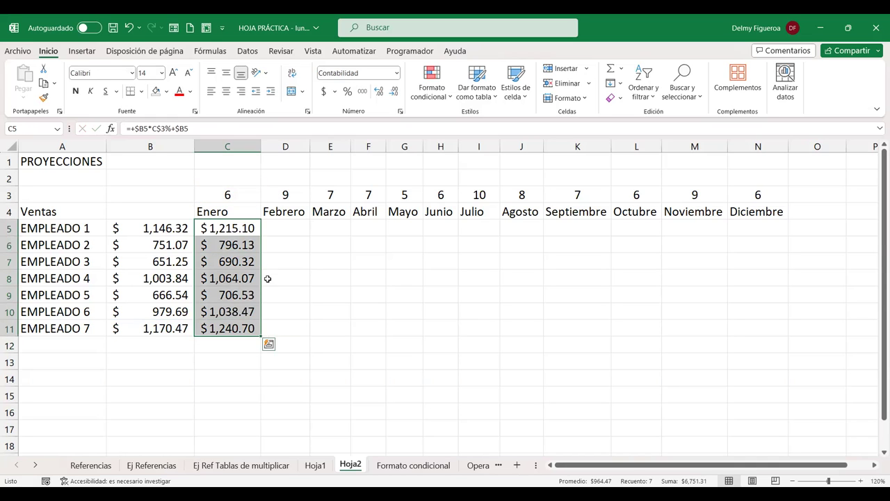
{"action": "left_click", "coordinate": [236, 229]}
{"action": "left_click_drag", "start_coordinate": [262, 236], "coordinate": [303, 237]}
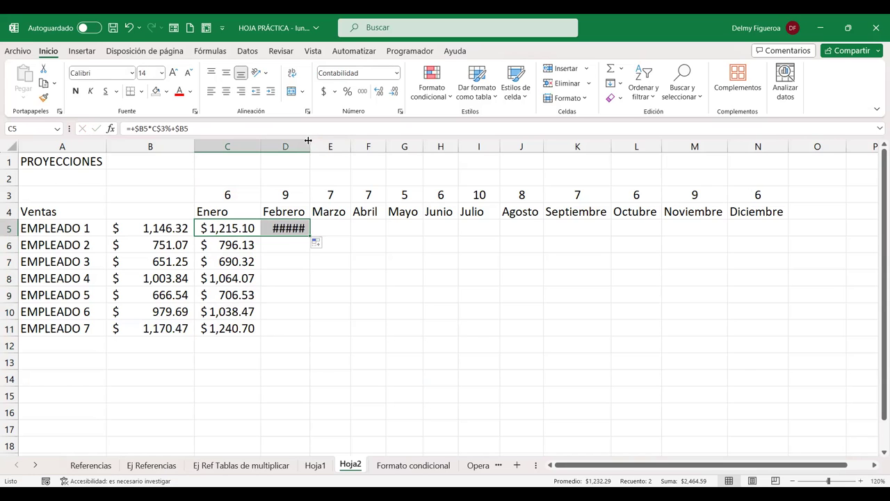
Fill the projection formula across D5:N11 and autofit column widths so amounts like $1,260.95 display.
{"action": "double_click", "coordinate": [308, 141]}
{"action": "left_click", "coordinate": [299, 229]}
{"action": "double_click", "coordinate": [299, 229]}
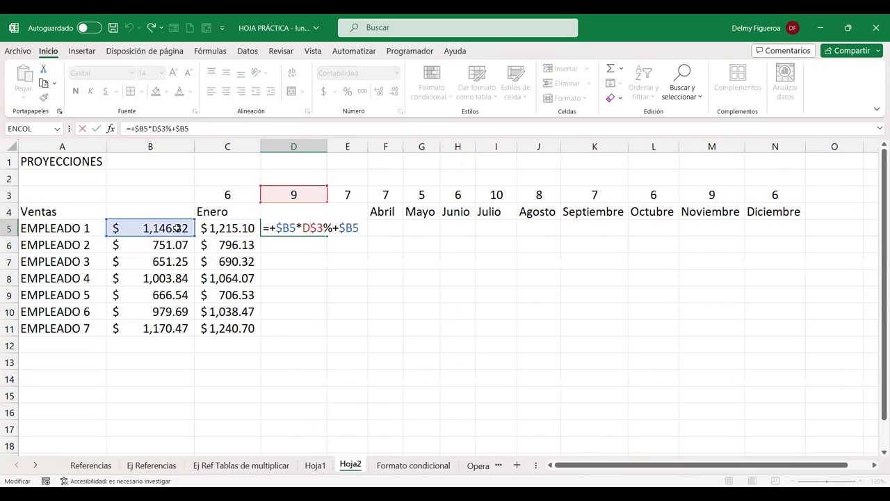
{"action": "key", "text": "Return"}
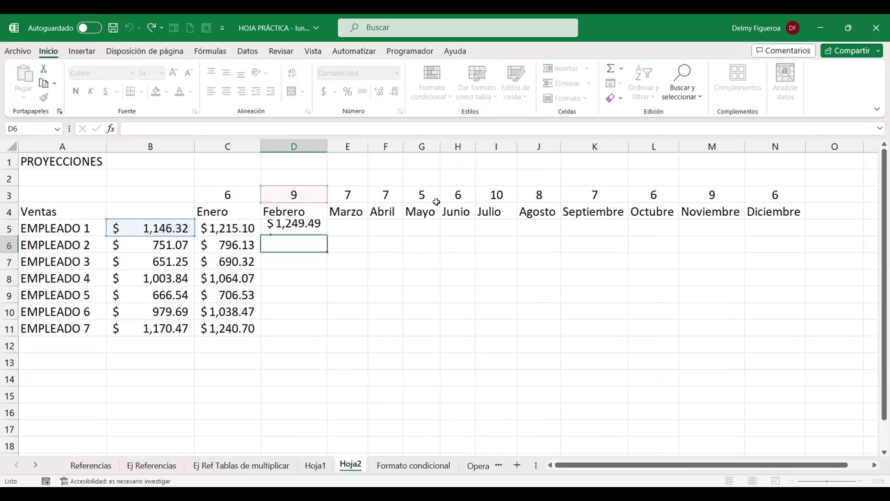
{"action": "left_click", "coordinate": [320, 231]}
{"action": "mouse_move", "coordinate": [327, 236]}
{"action": "left_mouse_down"}
{"action": "mouse_move", "coordinate": [327, 334]}
{"action": "mouse_move", "coordinate": [763, 339]}
{"action": "left_mouse_up"}
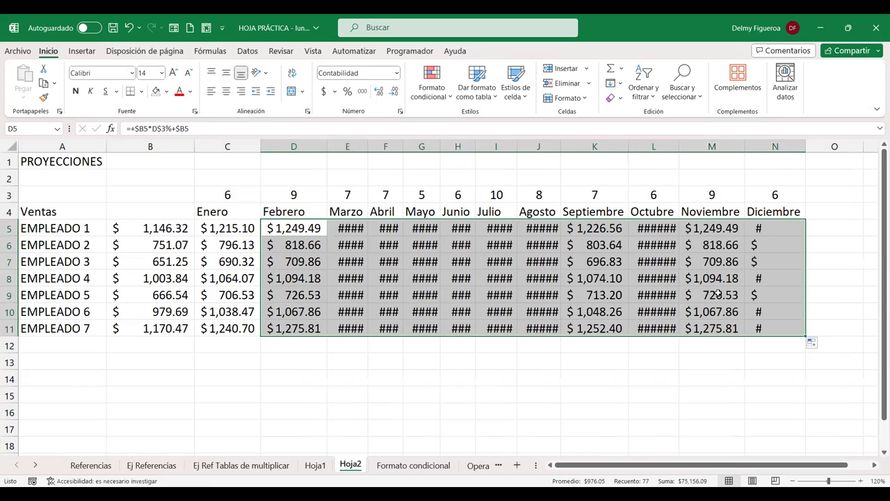
{"action": "left_click", "coordinate": [577, 98]}
{"action": "left_click", "coordinate": [623, 183]}
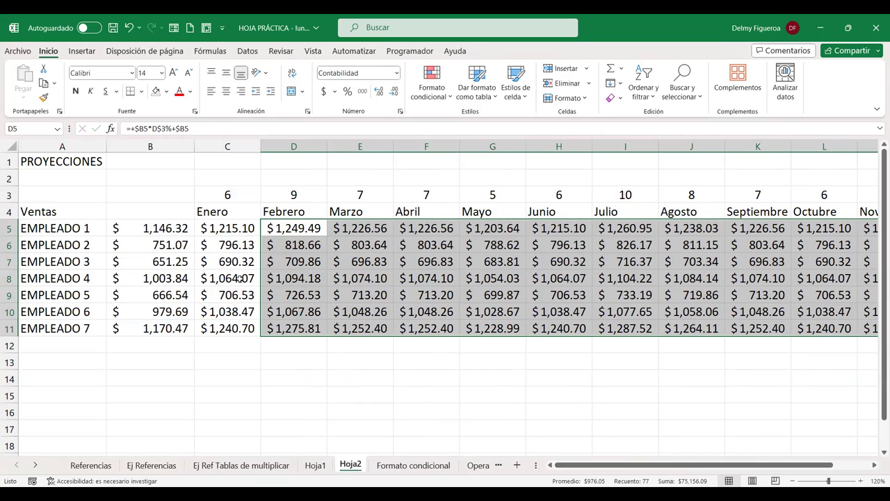
{"action": "double_click", "coordinate": [501, 278]}
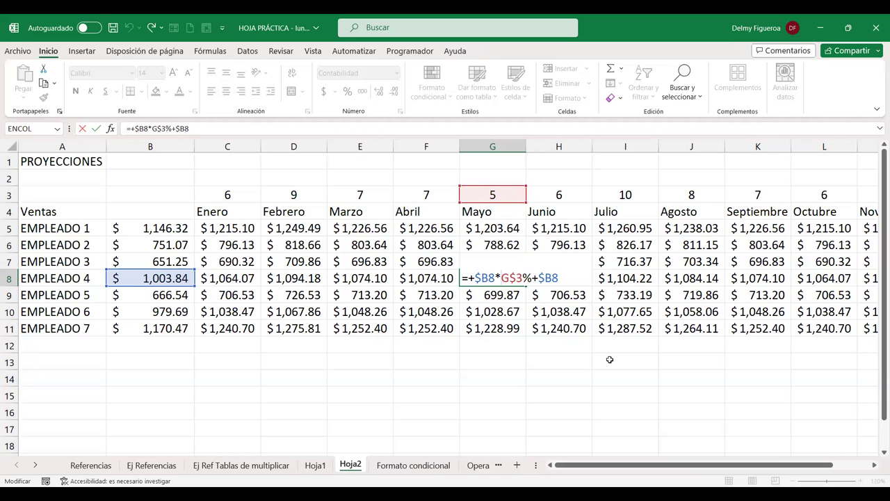
{"action": "key", "text": "Return"}
{"action": "left_click", "coordinate": [501, 278]}
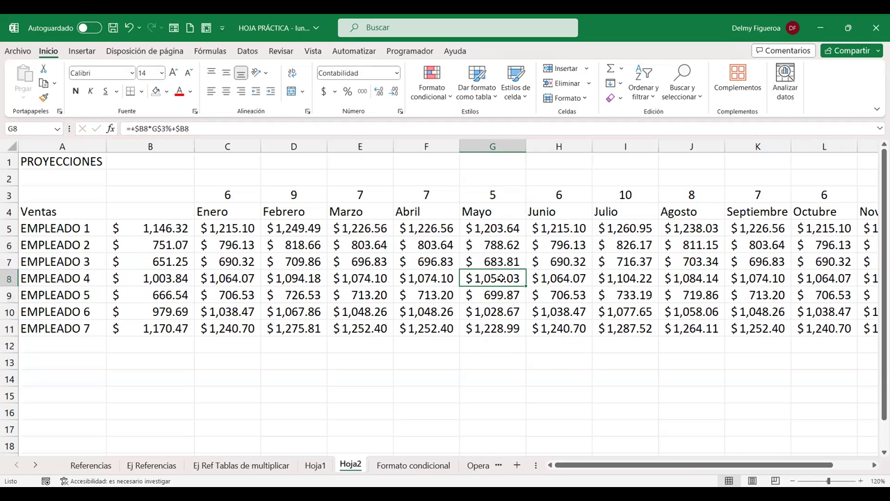
{"action": "left_click", "coordinate": [560, 280]}
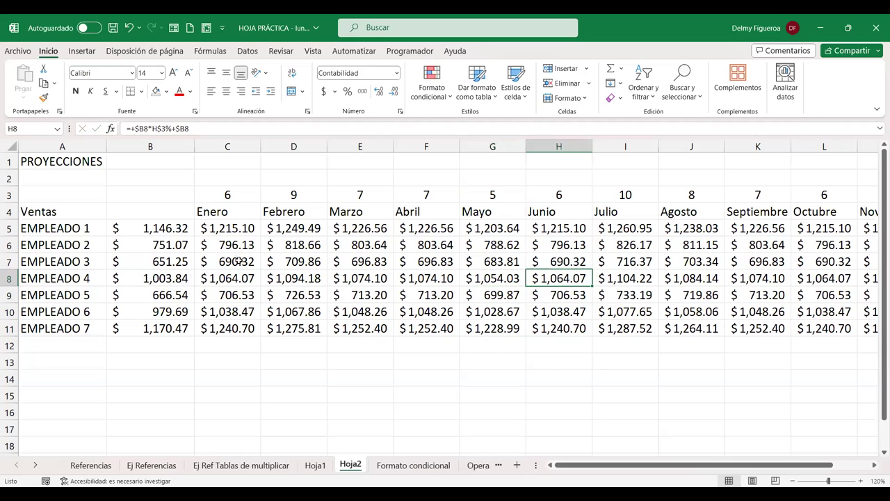
{"action": "left_click_drag", "start_coordinate": [171, 228], "coordinate": [170, 327]}
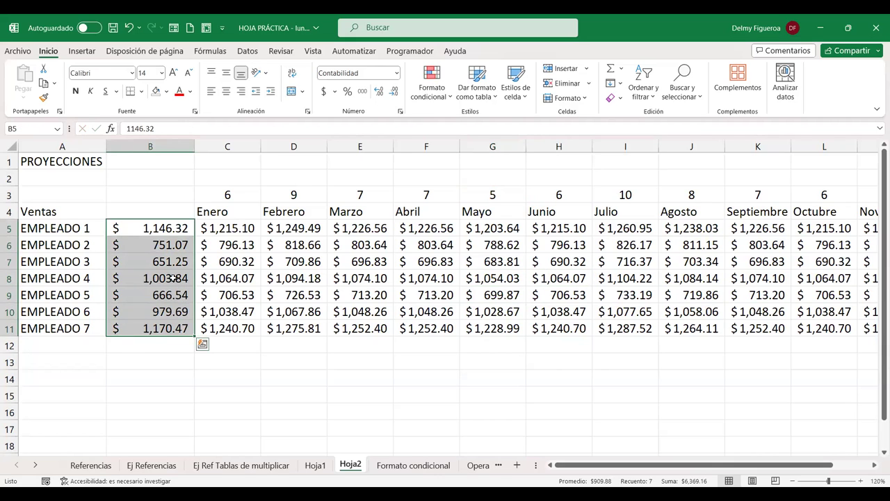
{"action": "left_click", "coordinate": [548, 259]}
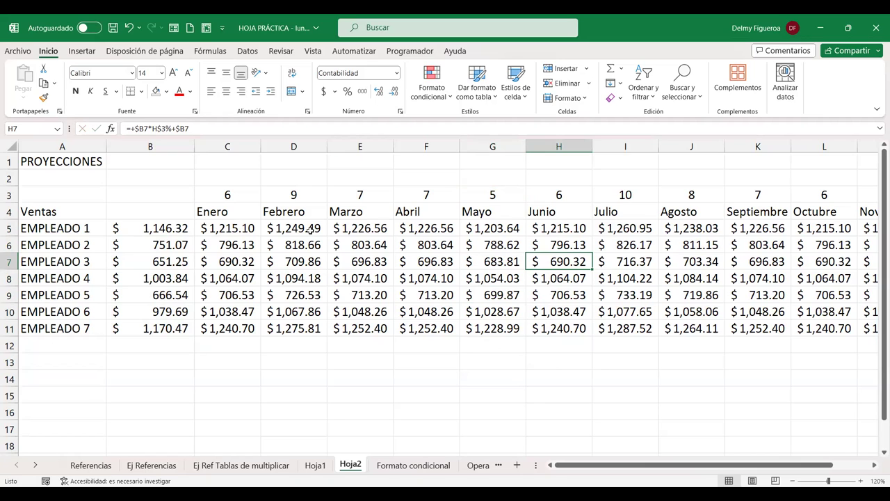
{"action": "left_click", "coordinate": [312, 231]}
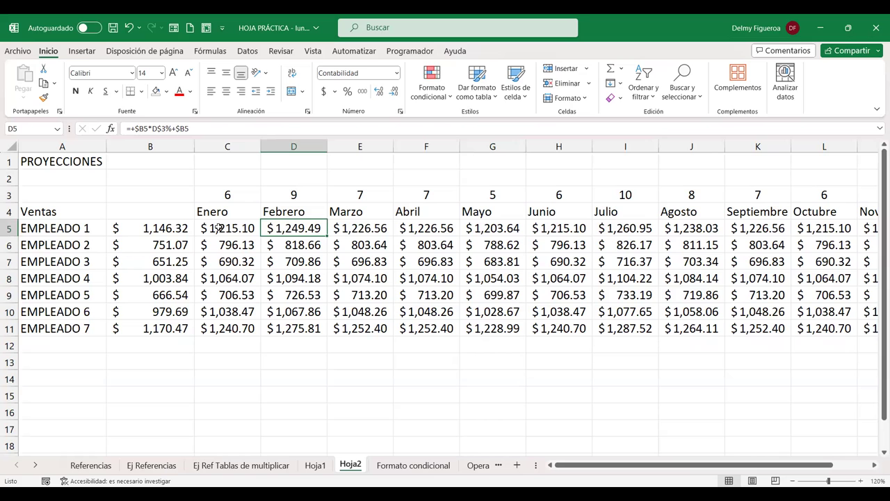
Copy the projection table in rows 3–11 and paste it starting at row 14.
{"action": "left_click", "coordinate": [9, 196]}
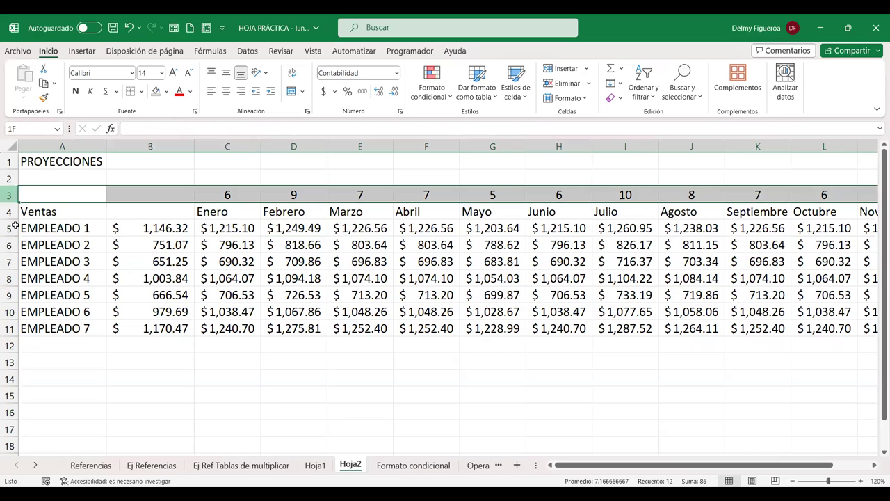
{"action": "left_click_drag", "start_coordinate": [11, 329], "coordinate": [11, 330]}
{"action": "key", "text": "ctrl+c"}
{"action": "left_click", "coordinate": [9, 379]}
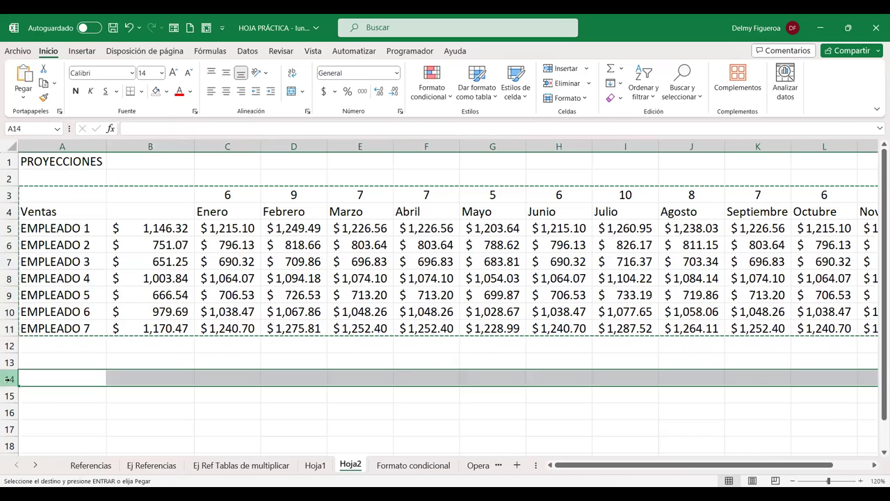
{"action": "key", "text": "ctrl+v"}
Inspect the copied Enero formula in C16, which still references row 3.
{"action": "scroll", "coordinate": [412, 359], "scroll_direction": "down", "scroll_amount": 3}
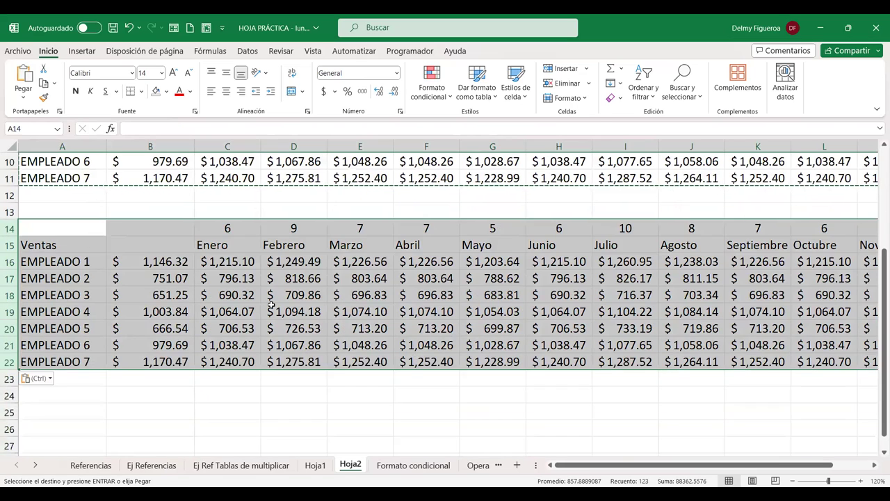
{"action": "left_click", "coordinate": [237, 260]}
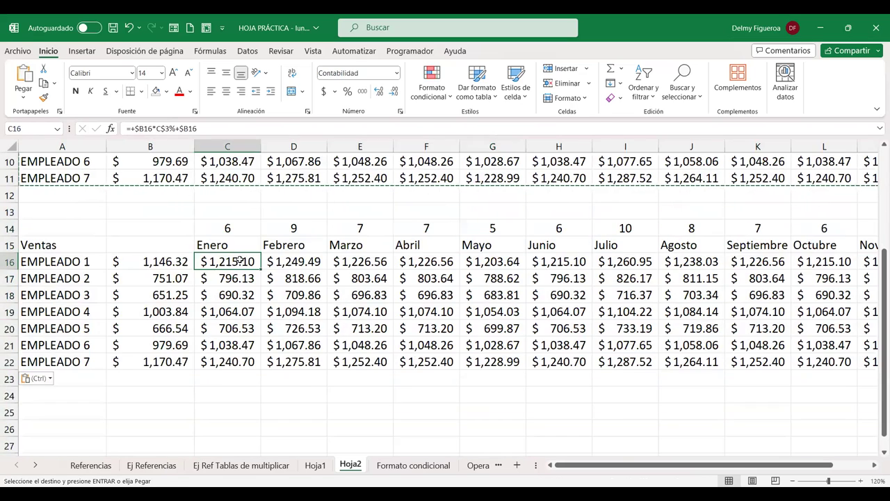
{"action": "double_click", "coordinate": [239, 260]}
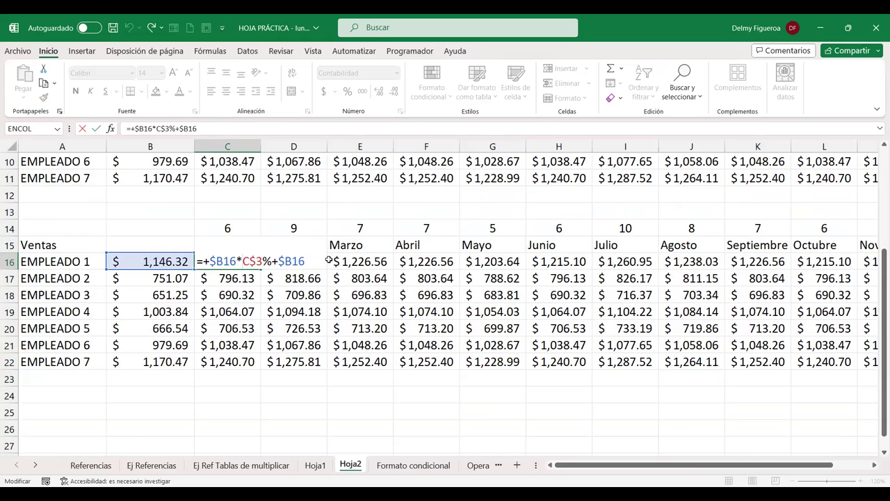
{"action": "key", "text": "Return"}
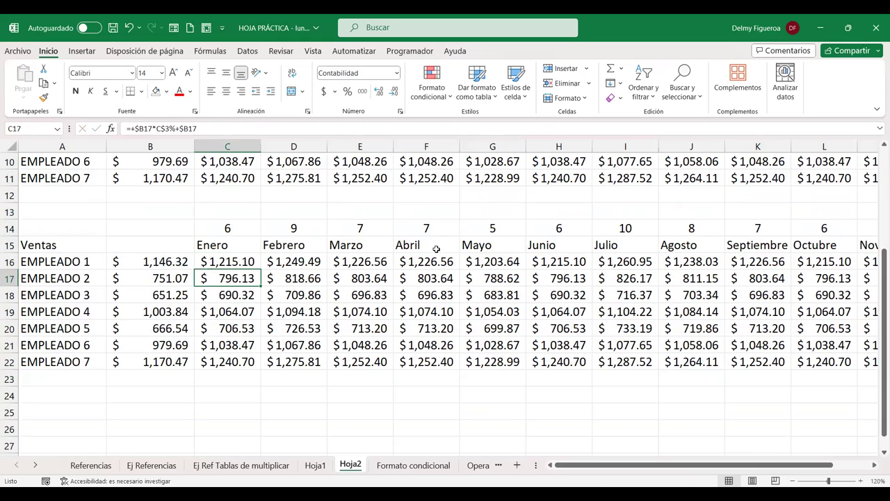
{"action": "double_click", "coordinate": [438, 261]}
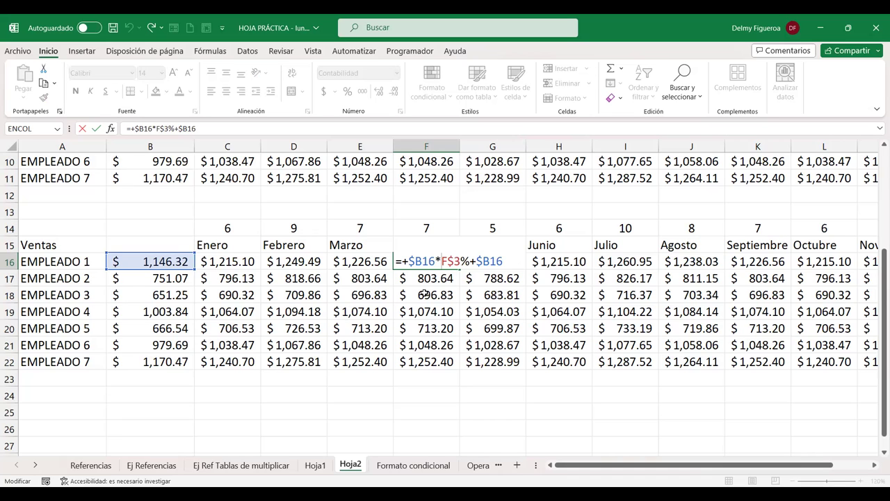
{"action": "key", "text": "Return"}
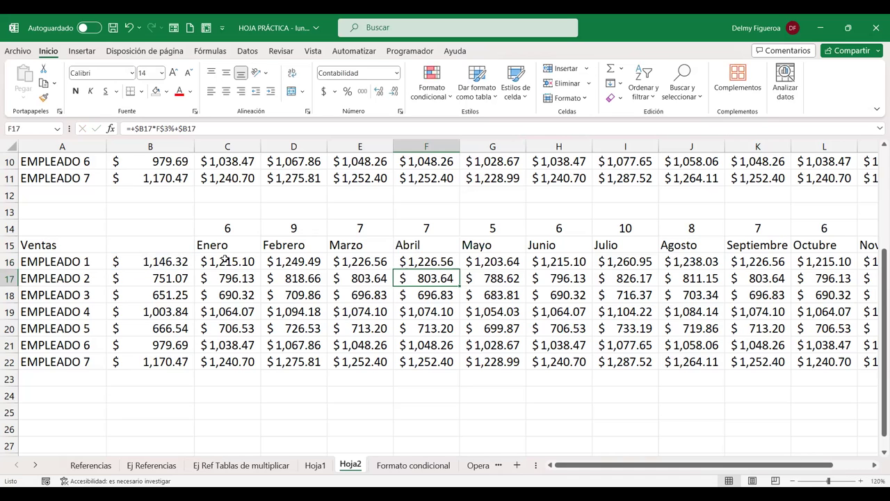
{"action": "double_click", "coordinate": [225, 261]}
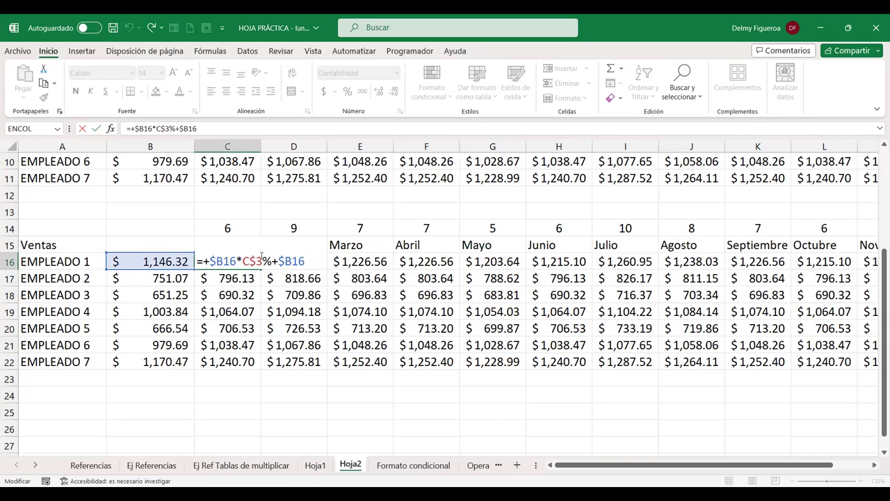
Clear the copied table's monthly values in C16:L22.
{"action": "key", "text": "Return"}
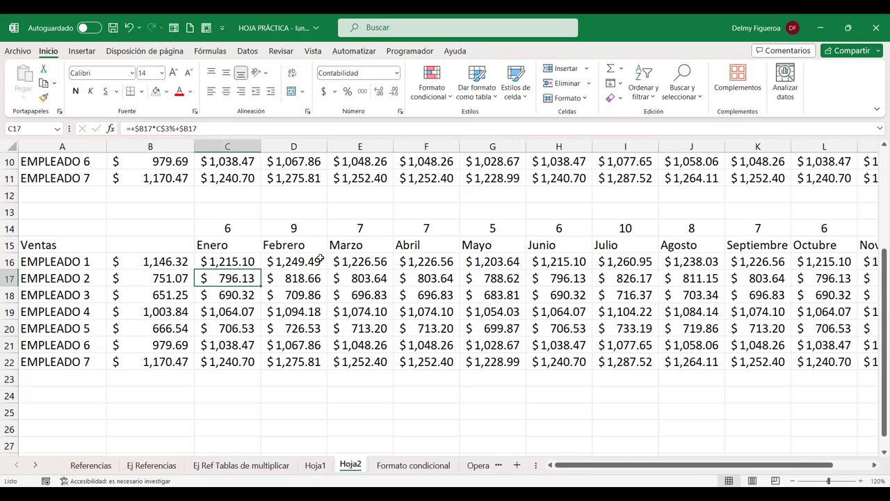
{"action": "left_click_drag", "start_coordinate": [246, 261], "coordinate": [869, 364]}
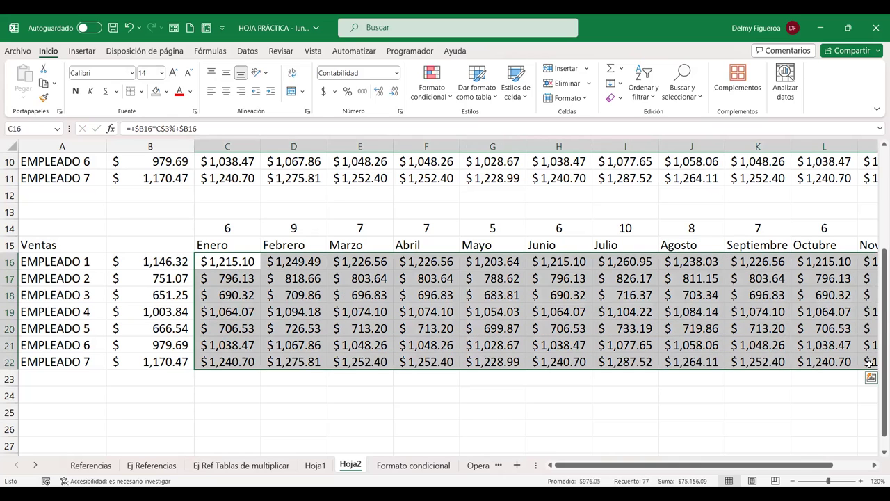
{"action": "key", "text": "Delete"}
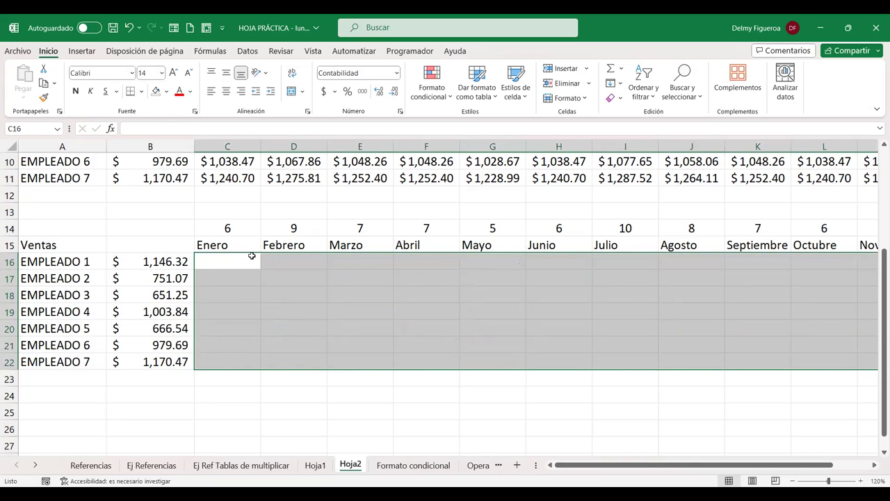
Enter the formula =B16*C14%+B16 in C16.
{"action": "left_click", "coordinate": [238, 258]}
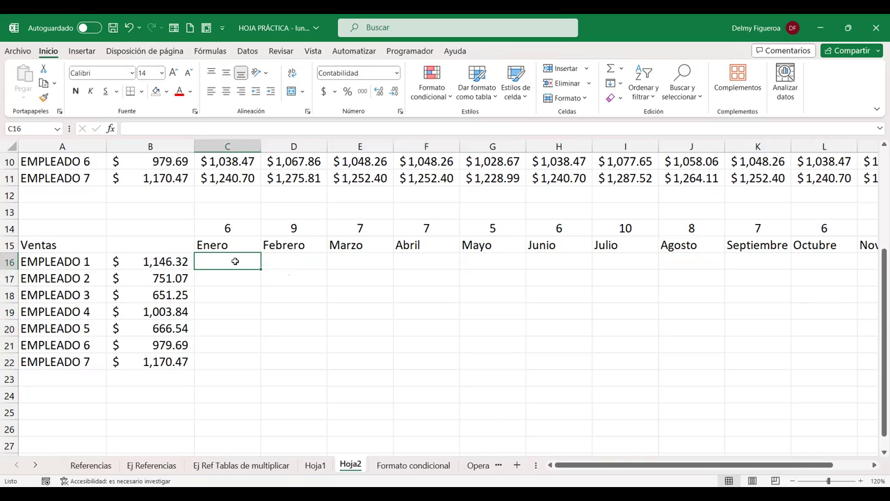
{"action": "type", "text": "="}
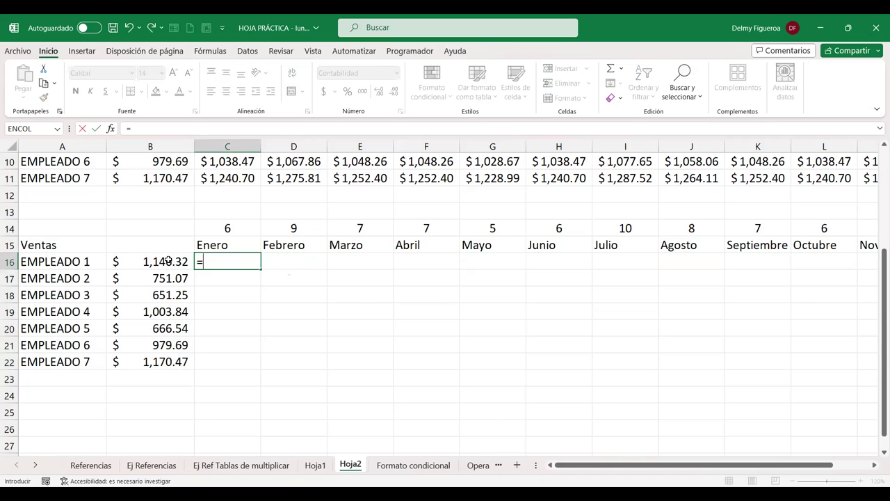
{"action": "left_click", "coordinate": [169, 260]}
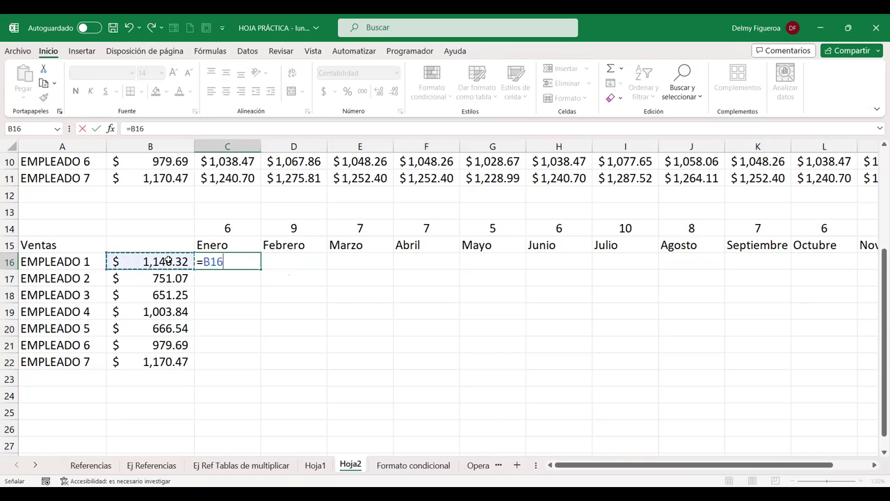
{"action": "type", "text": "*"}
{"action": "left_click", "coordinate": [232, 228]}
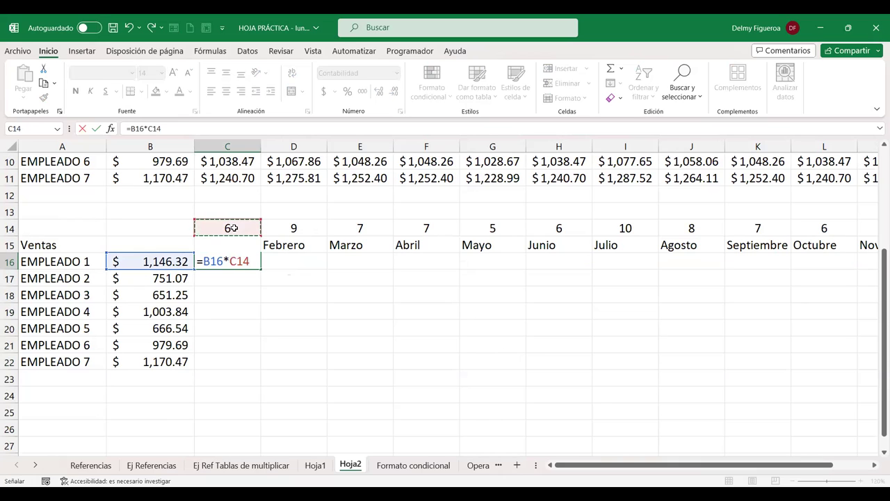
{"action": "type", "text": "%"}
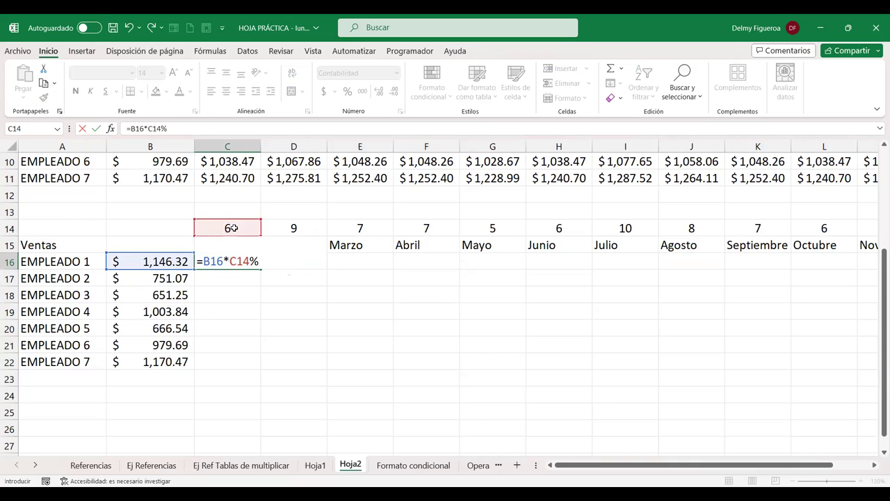
{"action": "type", "text": "+"}
{"action": "left_click", "coordinate": [155, 259]}
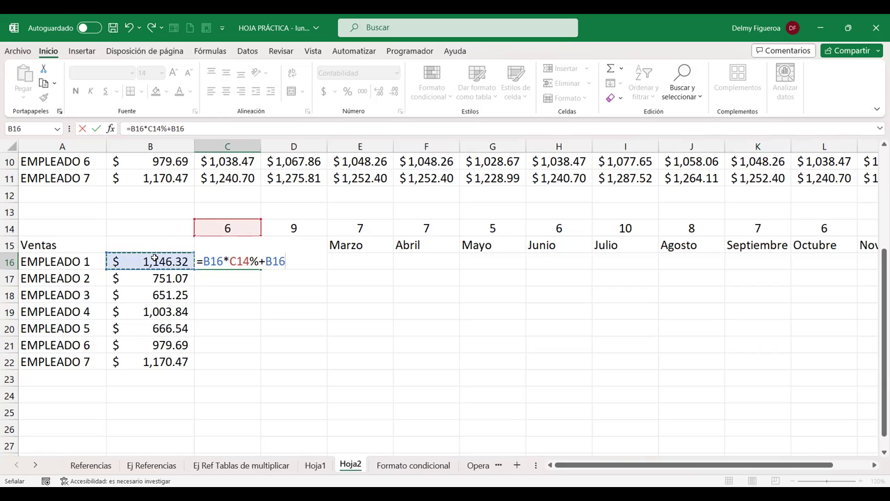
{"action": "key", "text": "Return"}
Fill the C16 formula down to C22, autofit column C, and reopen C16 for fixing.
{"action": "left_click", "coordinate": [249, 265]}
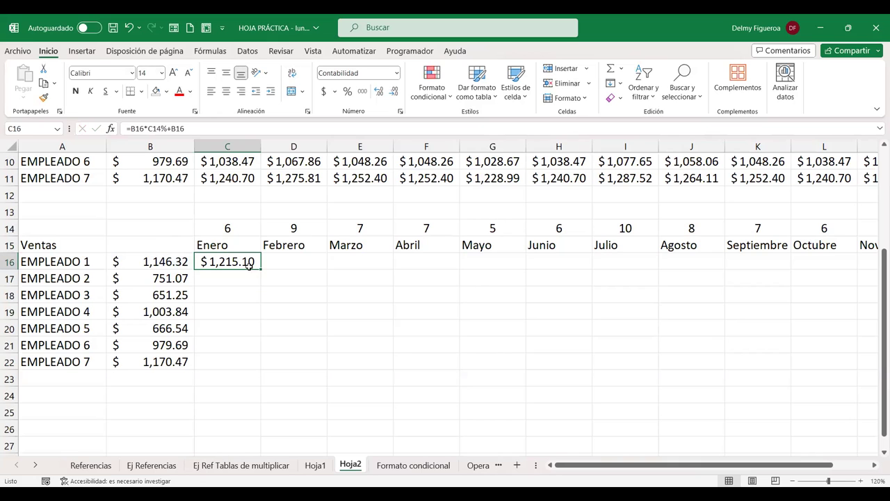
{"action": "left_click_drag", "start_coordinate": [260, 270], "coordinate": [258, 363]}
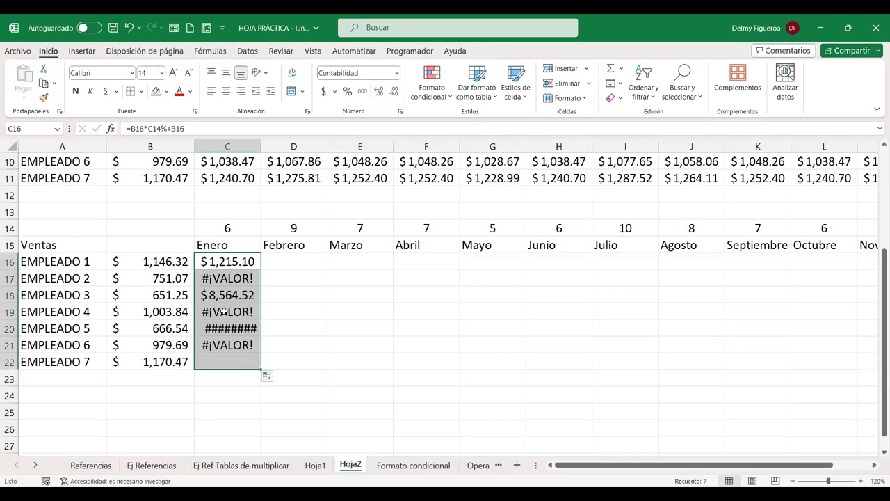
{"action": "double_click", "coordinate": [260, 144]}
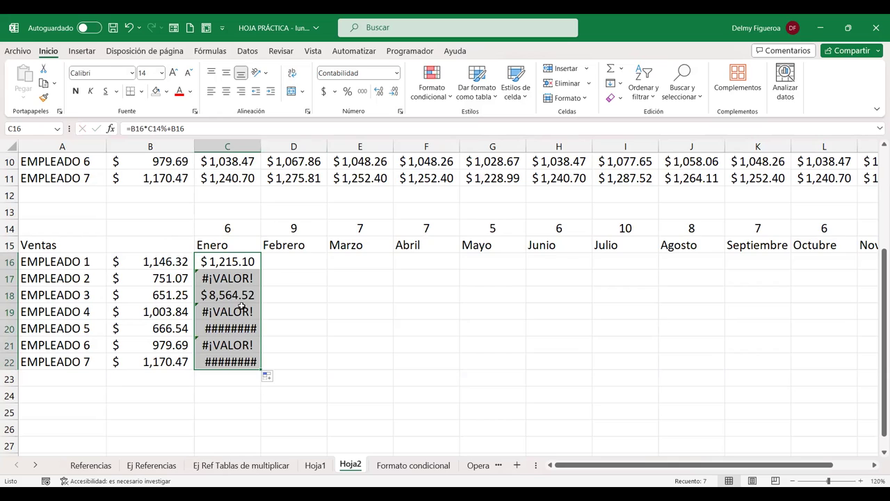
{"action": "left_click", "coordinate": [241, 263]}
{"action": "double_click", "coordinate": [242, 263]}
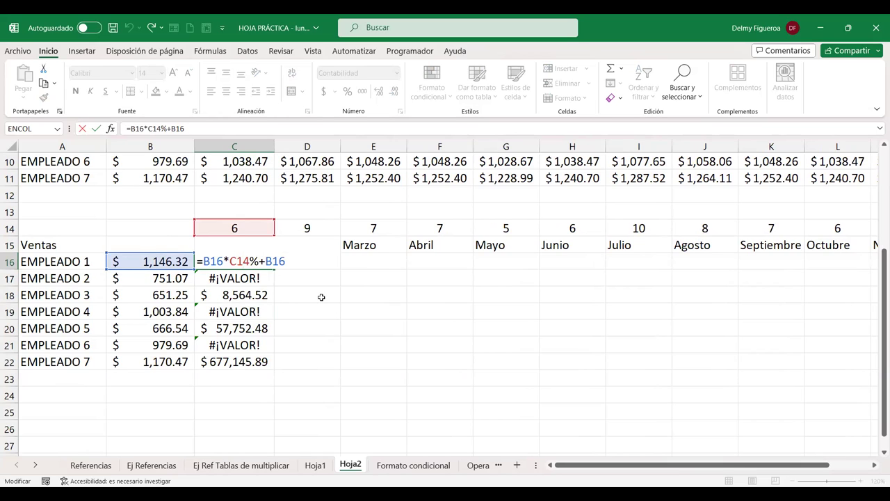
Change the C16 reference to C$14 and fill the corrected formula down to C22.
{"action": "key", "text": "F4"}
{"action": "key", "text": "F4"}
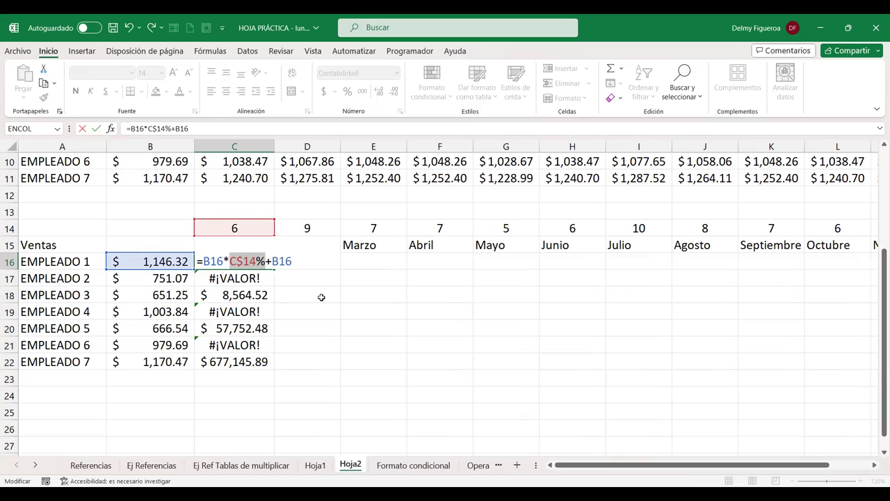
{"action": "key", "text": "Return"}
{"action": "left_click", "coordinate": [270, 266]}
{"action": "left_click_drag", "start_coordinate": [274, 270], "coordinate": [258, 364]}
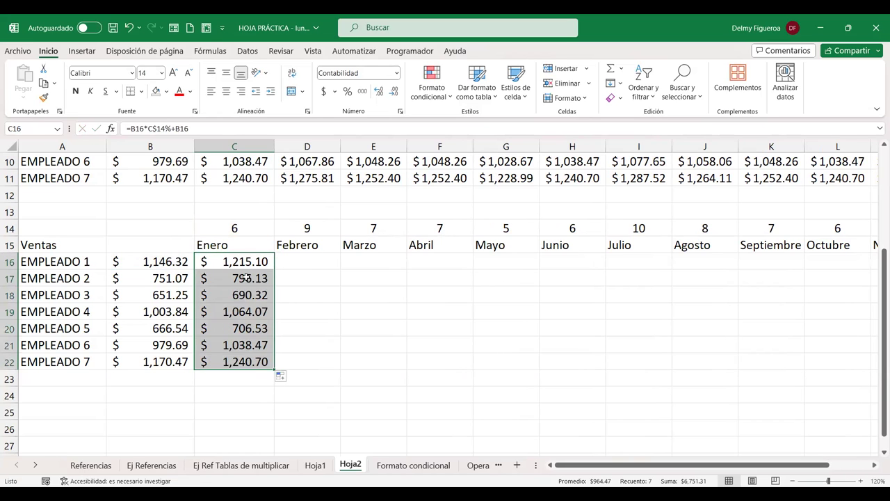
Review the formulas in C20 and C16 without changing them.
{"action": "left_click", "coordinate": [250, 330]}
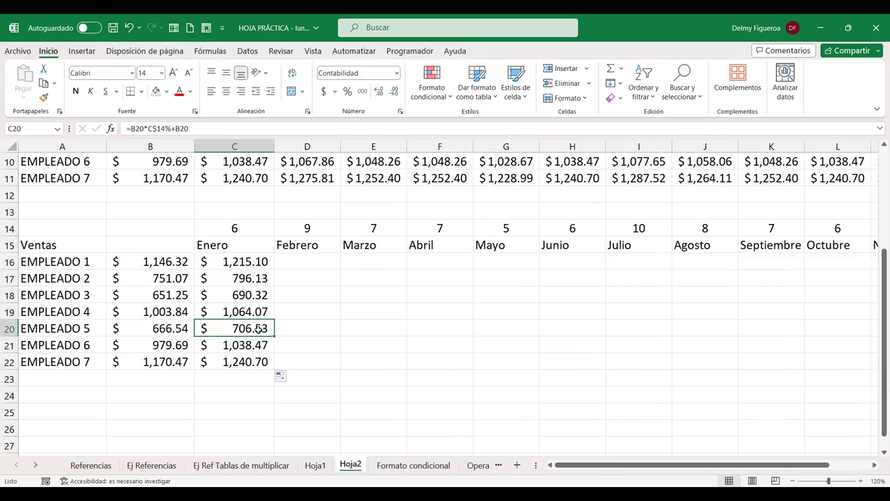
{"action": "double_click", "coordinate": [253, 329]}
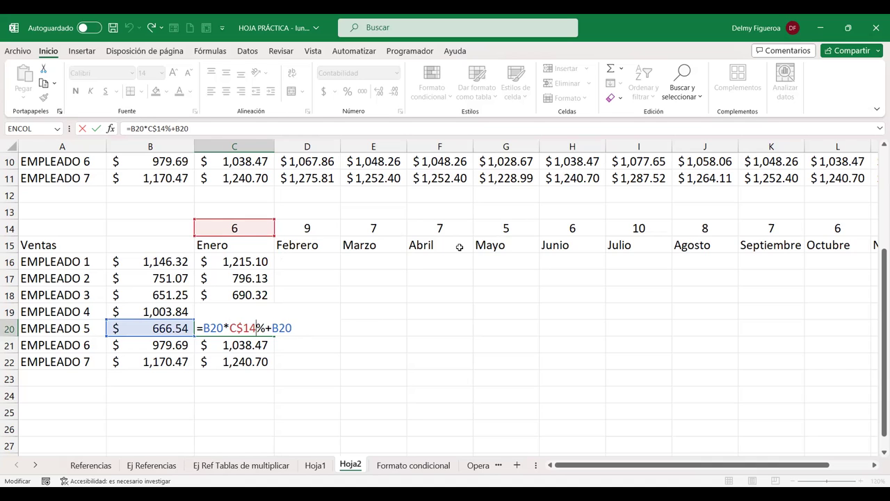
{"action": "key", "text": "Return"}
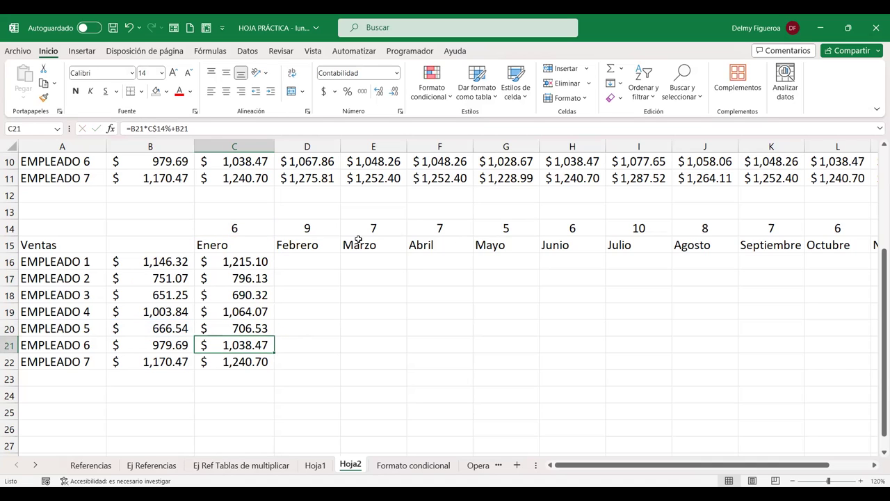
{"action": "double_click", "coordinate": [249, 263]}
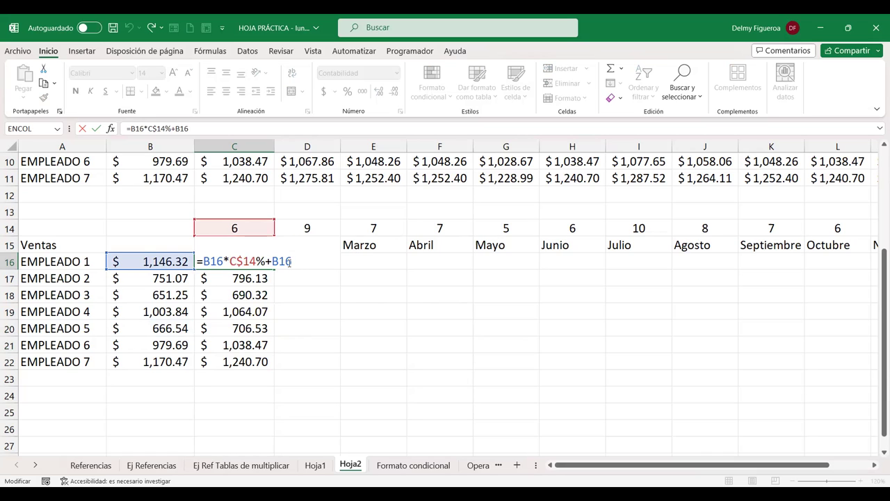
{"action": "left_click", "coordinate": [214, 261]}
{"action": "key", "text": "Return"}
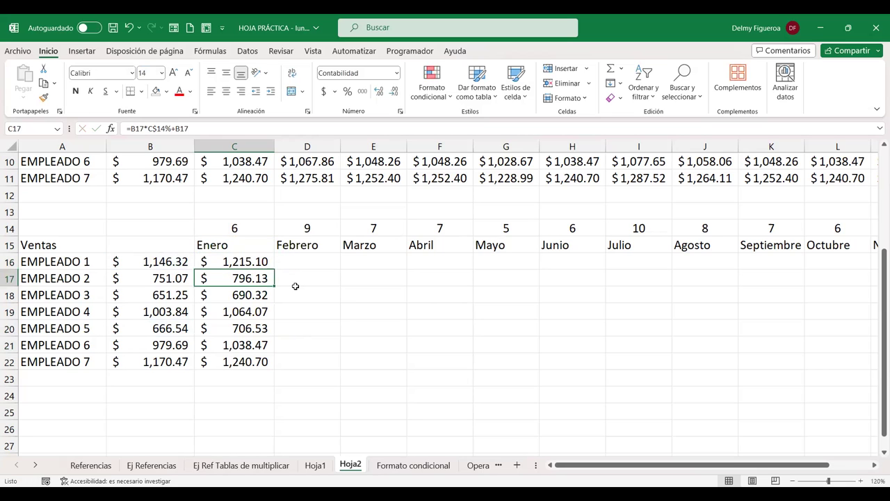
Copy the Enero formula into D16 and correct it to =C16*D$14%+C16.
{"action": "left_click", "coordinate": [253, 262]}
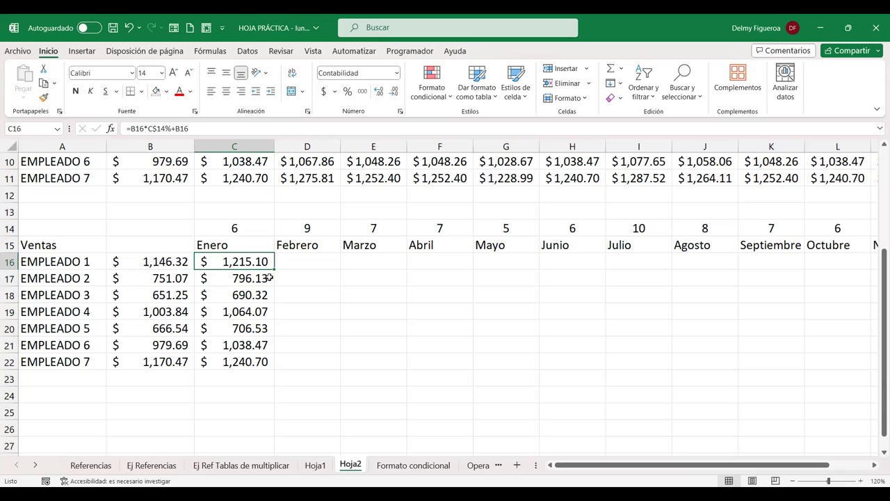
{"action": "left_click_drag", "start_coordinate": [274, 269], "coordinate": [333, 271]}
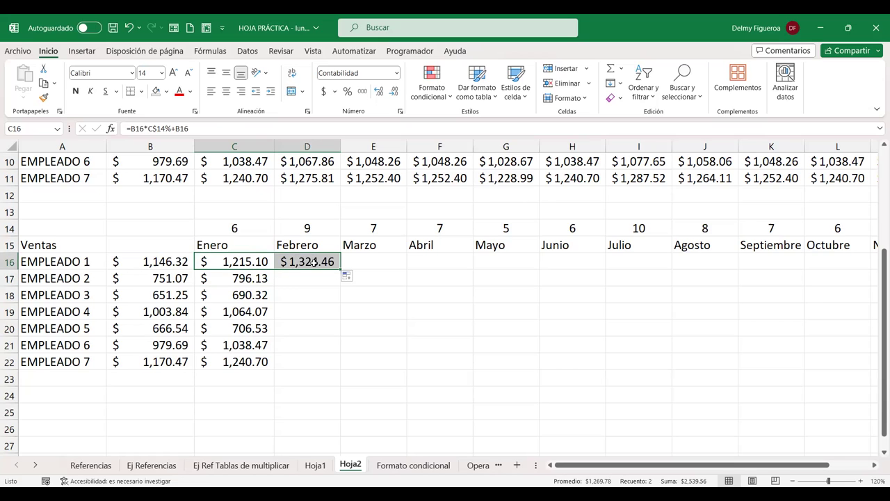
{"action": "left_click", "coordinate": [312, 266]}
{"action": "double_click", "coordinate": [311, 266]}
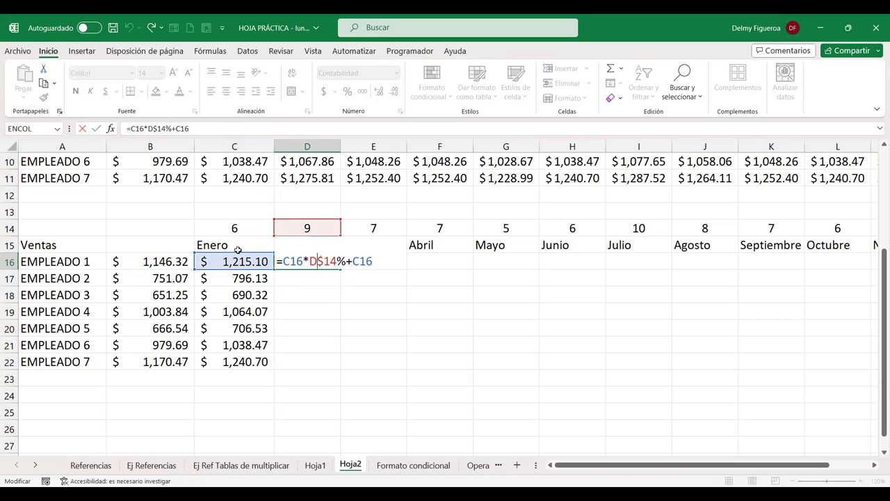
{"action": "key", "text": "Return"}
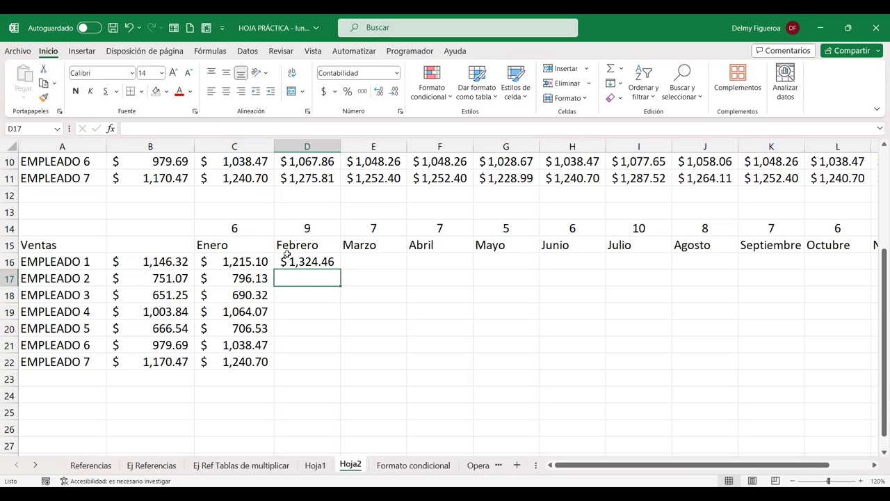
Extend the Febrero formula into Marzo's cell E16 and check its references.
{"action": "left_click", "coordinate": [322, 263]}
{"action": "left_click_drag", "start_coordinate": [340, 271], "coordinate": [398, 269]}
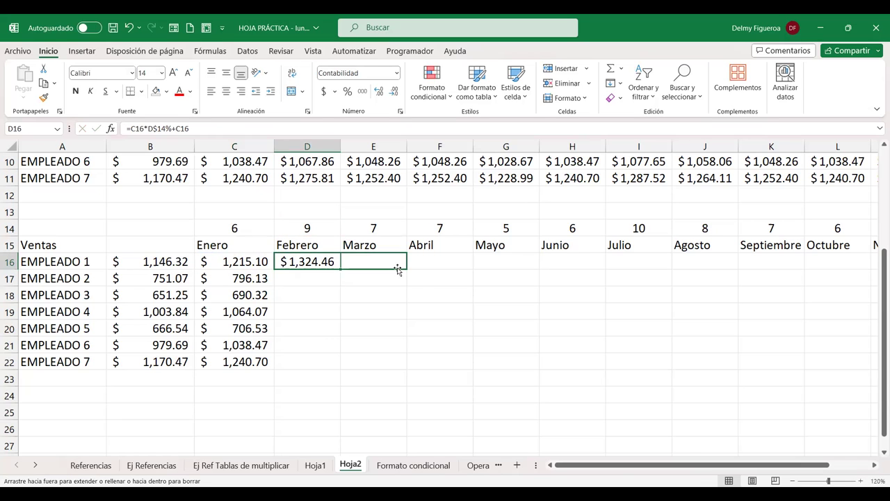
{"action": "double_click", "coordinate": [375, 261]}
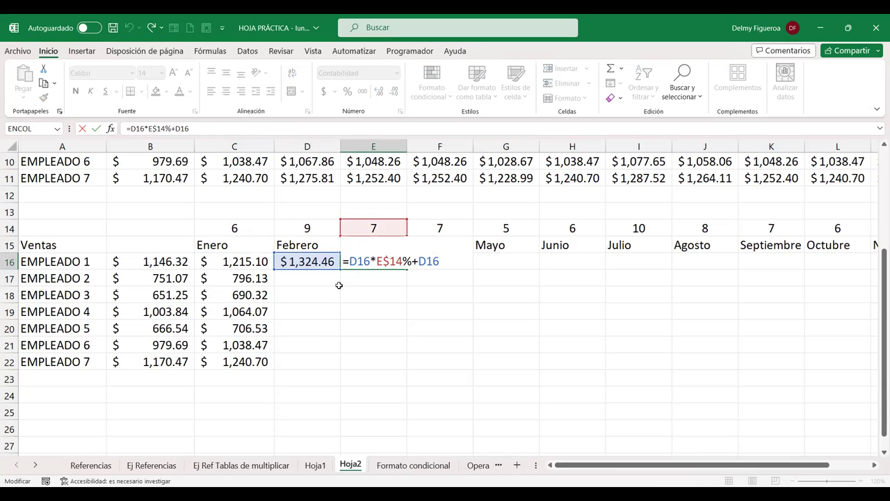
{"action": "key", "text": "Return"}
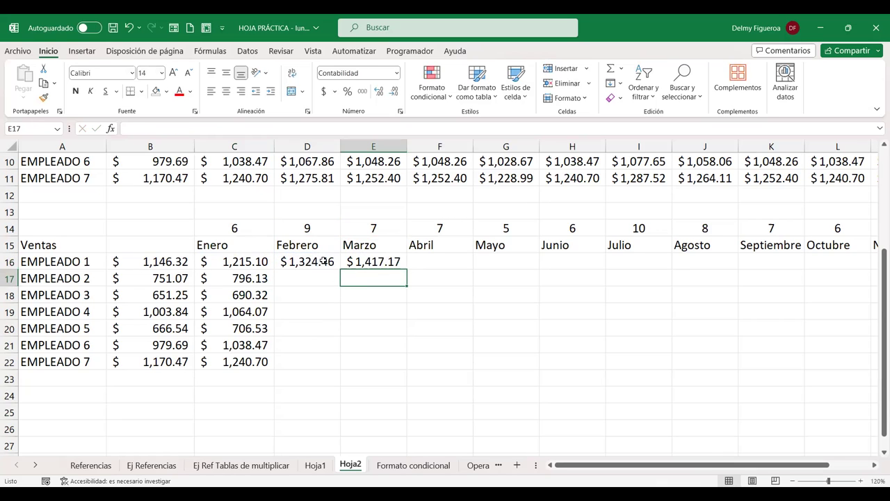
Fill row 16 through Diciembre, clear stray values in N17:N22, and check N16's formula.
{"action": "mouse_move", "coordinate": [320, 261]}
{"action": "left_mouse_down"}
{"action": "mouse_move", "coordinate": [751, 274]}
{"action": "mouse_move", "coordinate": [736, 382]}
{"action": "left_mouse_up"}
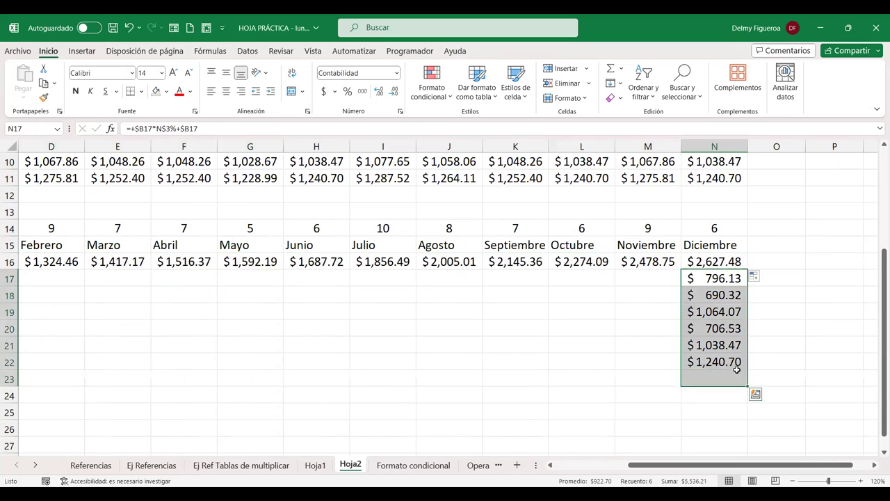
{"action": "key", "text": "Delete"}
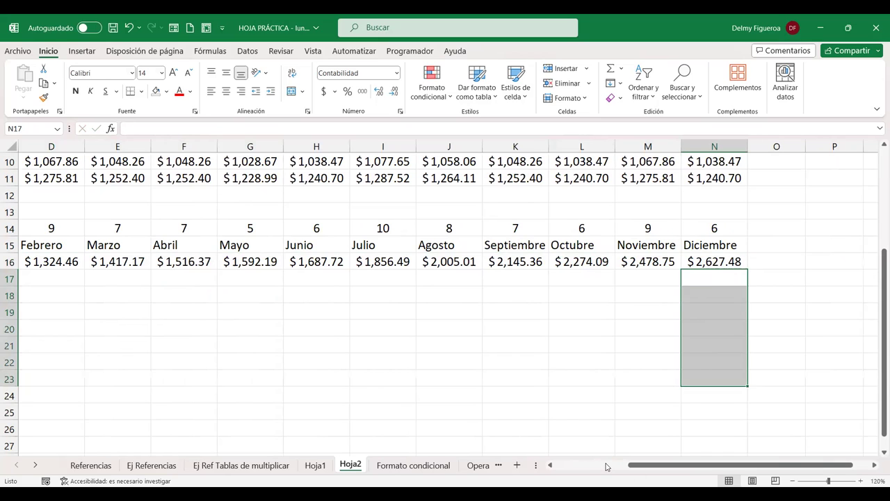
{"action": "double_click", "coordinate": [719, 260]}
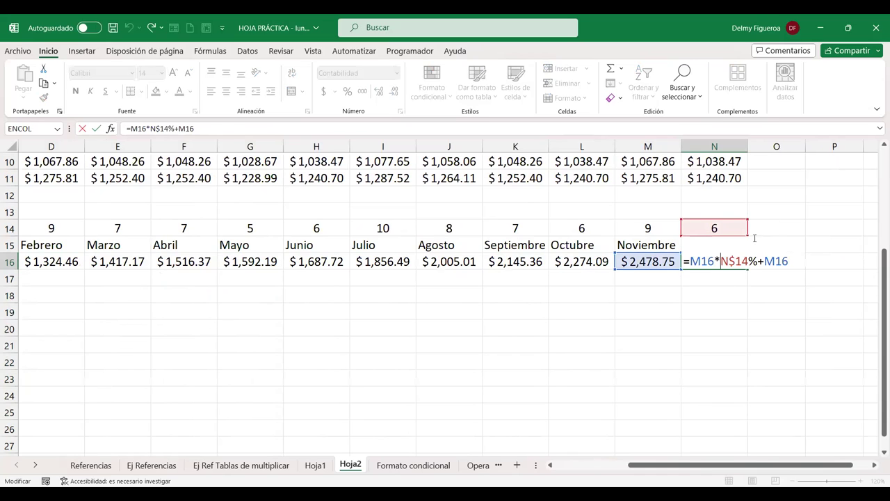
{"action": "key", "text": "Return"}
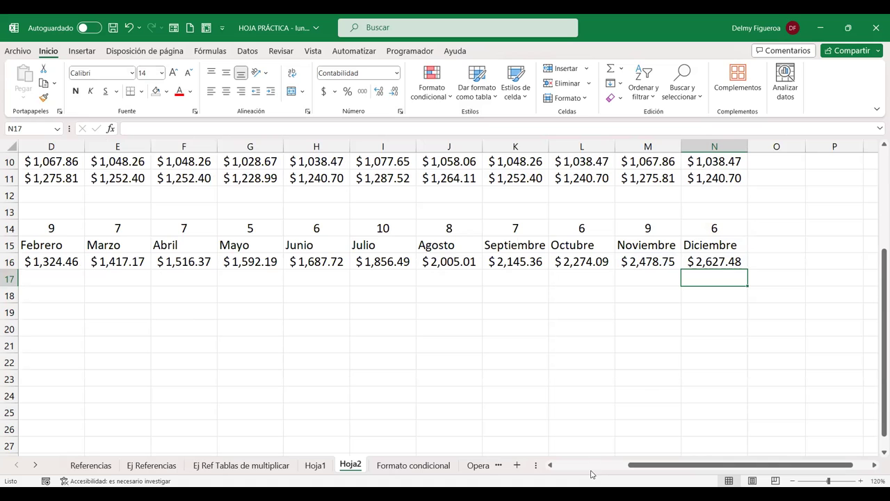
{"action": "left_click", "coordinate": [586, 465]}
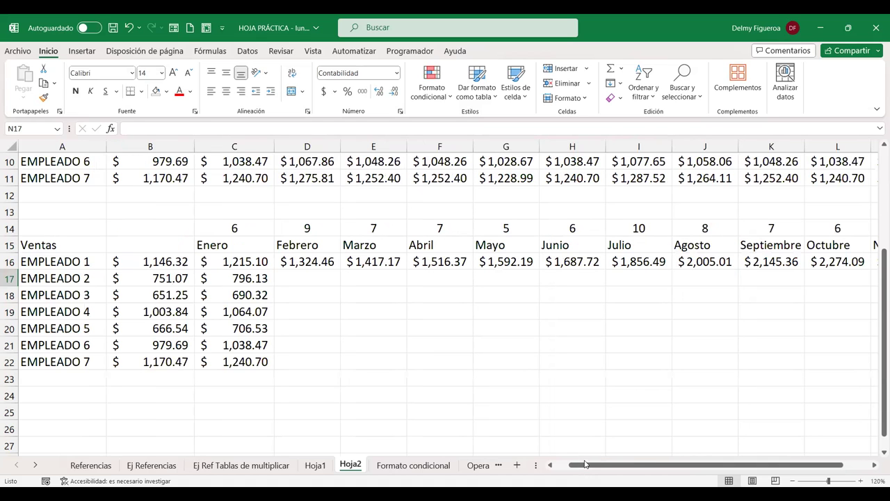
Fill C17:C22 across to column N, check the M20 formula, and return to A1.
{"action": "left_click", "coordinate": [265, 278]}
{"action": "mouse_move", "coordinate": [274, 286]}
{"action": "left_mouse_down"}
{"action": "mouse_move", "coordinate": [276, 370]}
{"action": "mouse_move", "coordinate": [728, 369]}
{"action": "left_mouse_up"}
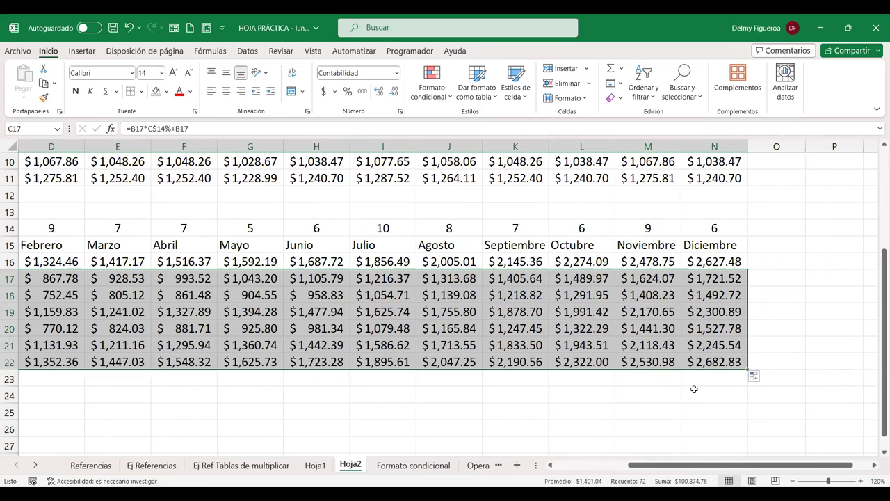
{"action": "double_click", "coordinate": [657, 327]}
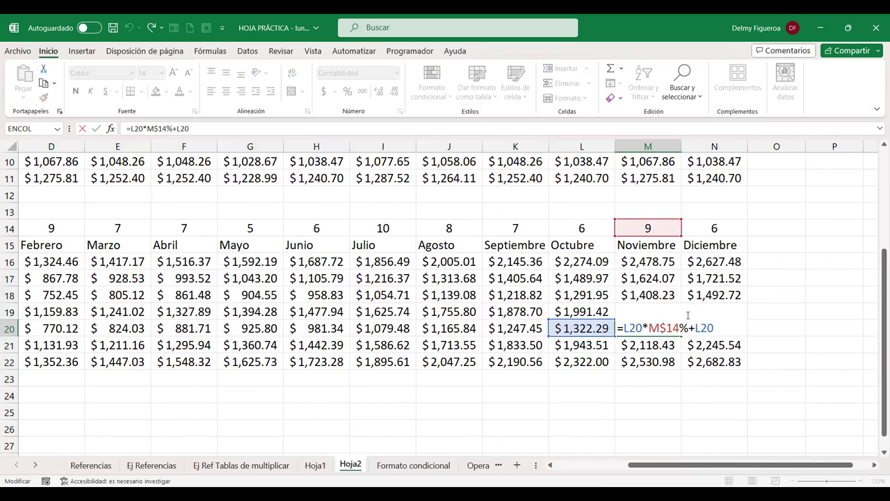
{"action": "key", "text": "Return"}
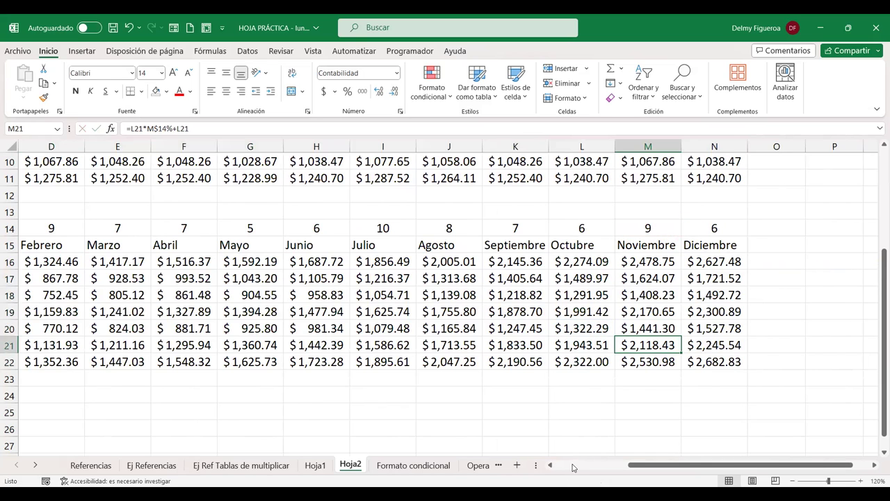
{"action": "left_click", "coordinate": [575, 464]}
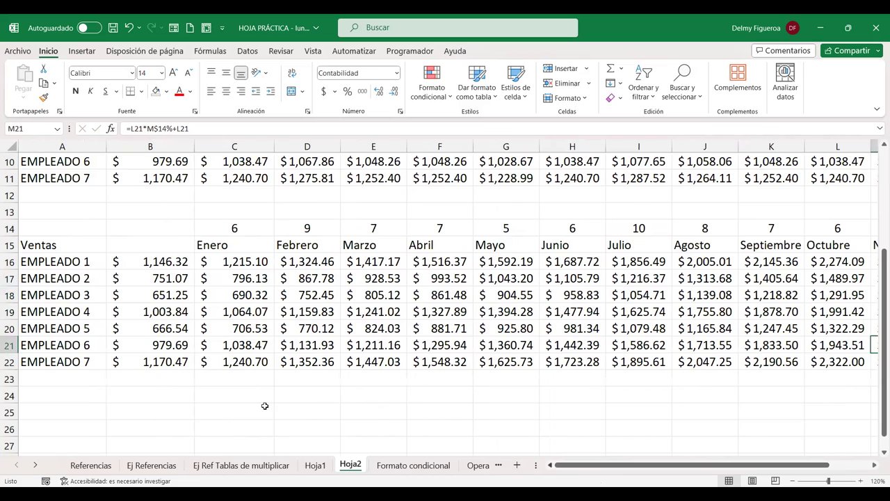
{"action": "left_click", "coordinate": [264, 406]}
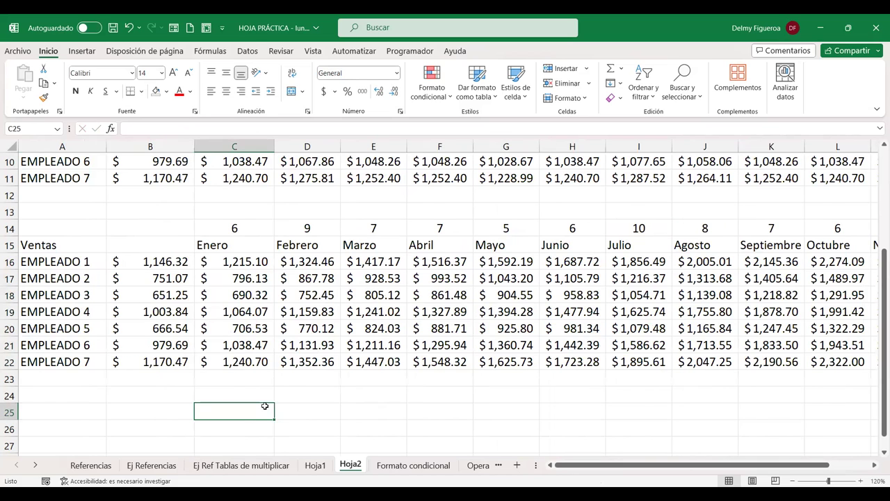
{"action": "key", "text": "ctrl+Home"}
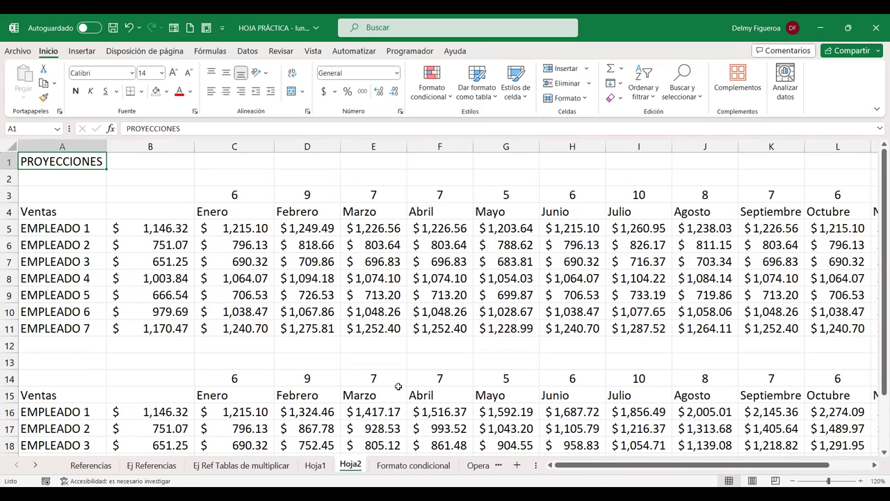
Insert sheet Hoja3, set all its cells to font size 14, and zoom to 120%.
{"action": "left_click", "coordinate": [517, 466]}
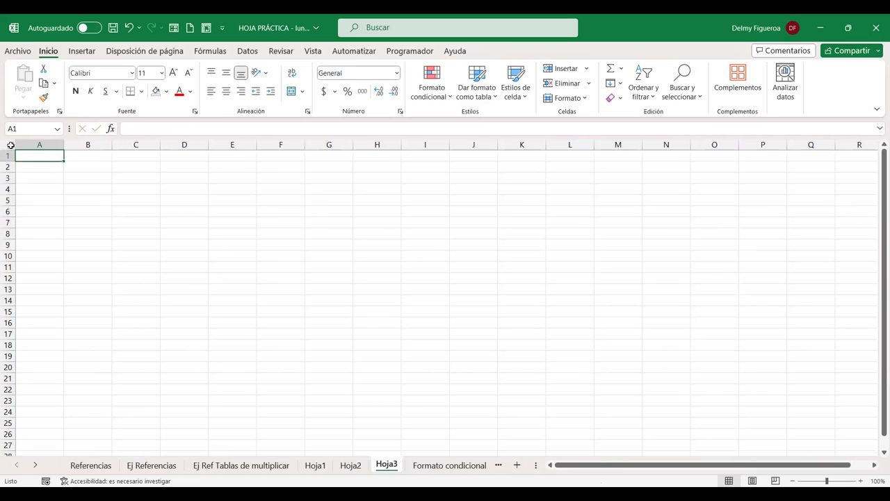
{"action": "left_click", "coordinate": [9, 144]}
{"action": "left_click", "coordinate": [173, 73]}
{"action": "left_click", "coordinate": [173, 72]}
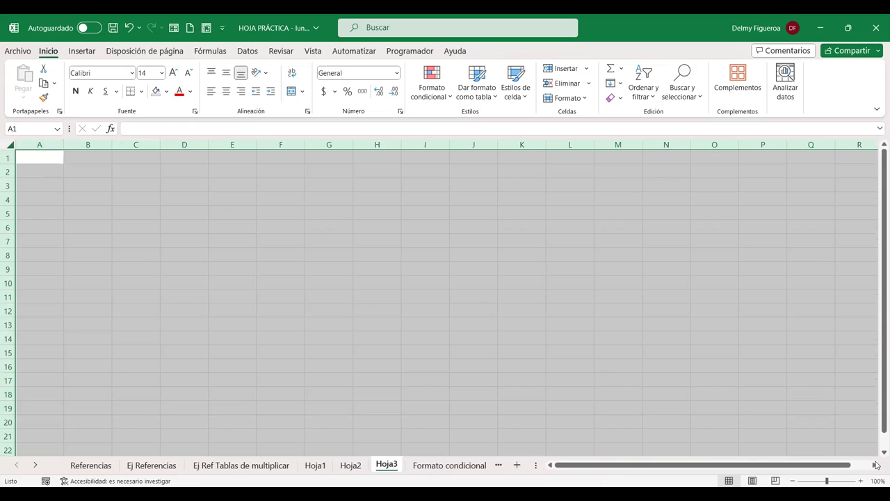
{"action": "left_click", "coordinate": [861, 481]}
{"action": "left_click", "coordinate": [861, 480]}
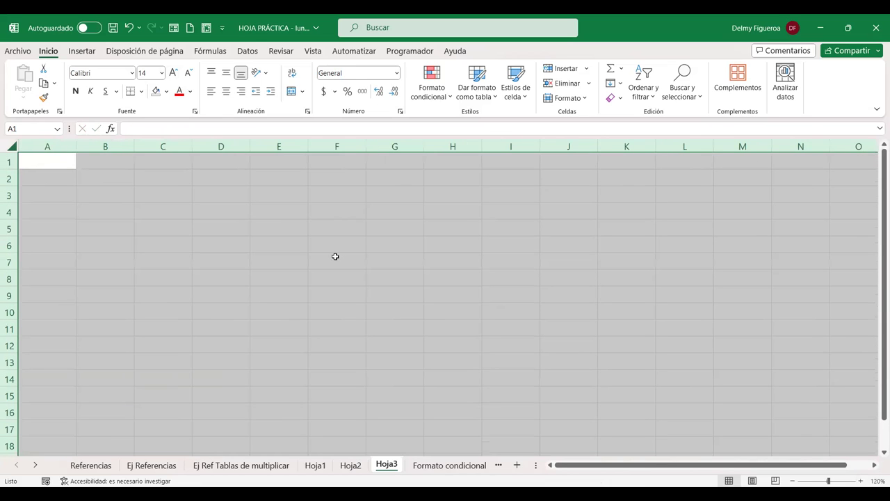
{"action": "left_click", "coordinate": [43, 160]}
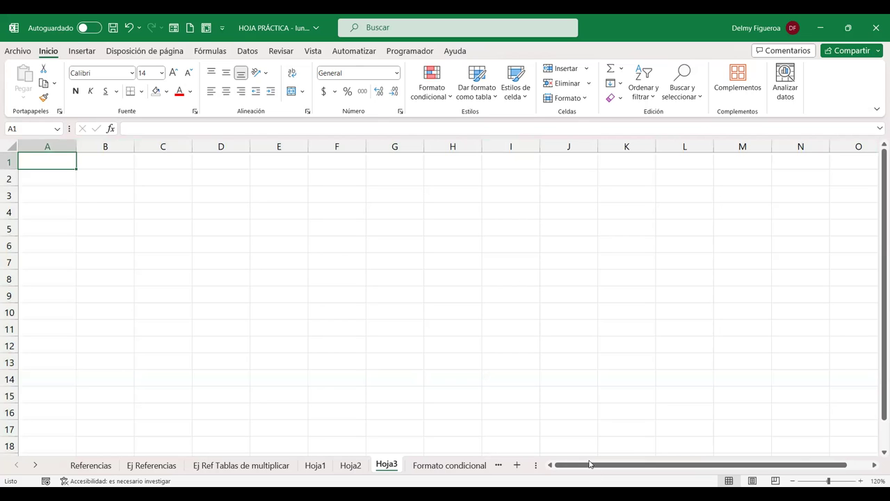
Browse the Hoja2, Hoja1, Referencias and Ej Referencias sheets, then return to Hoja3.
{"action": "left_click", "coordinate": [351, 465]}
{"action": "left_click", "coordinate": [308, 466]}
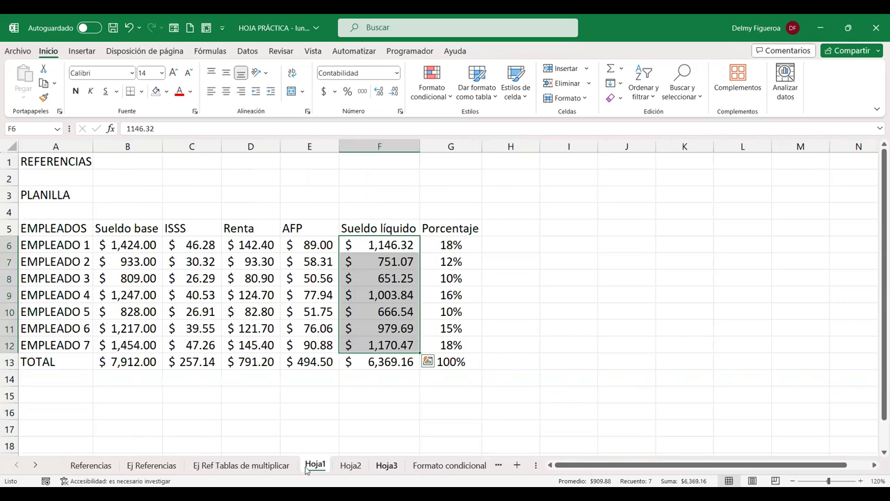
{"action": "left_click", "coordinate": [103, 466]}
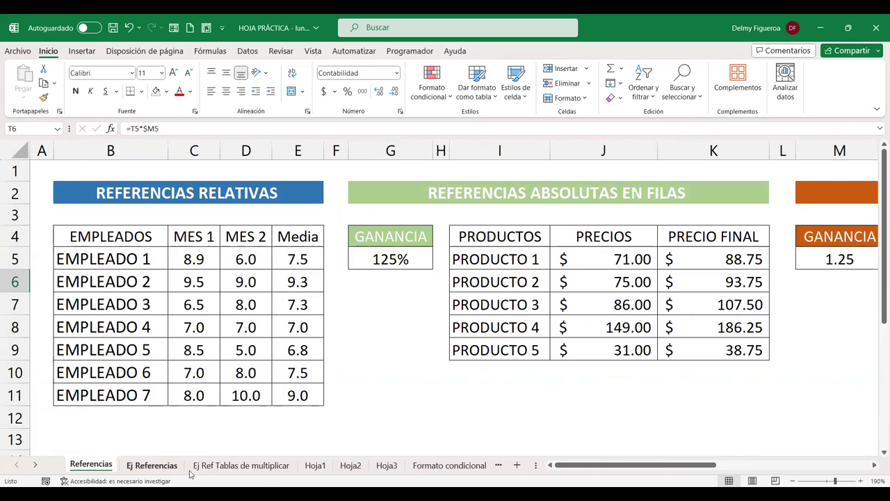
{"action": "left_click", "coordinate": [237, 465]}
{"action": "left_click", "coordinate": [315, 465]}
{"action": "left_click", "coordinate": [167, 465]}
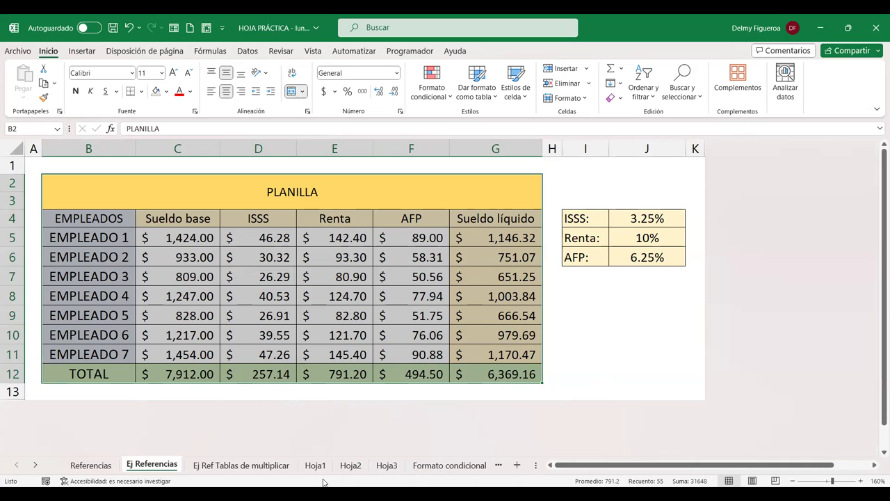
{"action": "left_click", "coordinate": [386, 464]}
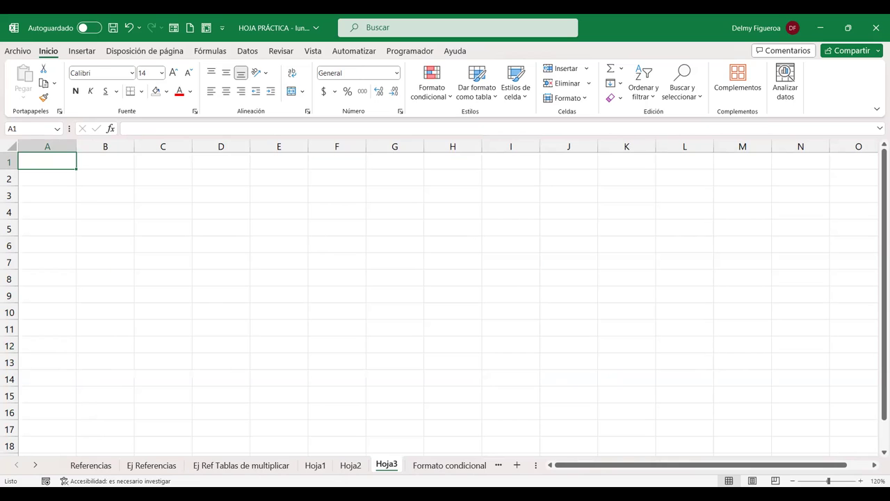
Enter 'Costo de la planilla' in A1 and autofit column A to the title.
{"action": "type", "text": "Costo de la planilla"}
{"action": "key", "text": "Return"}
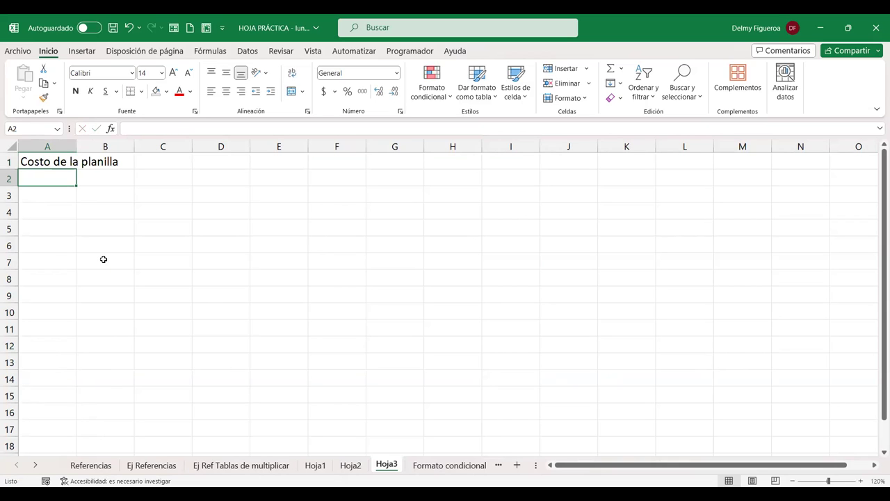
{"action": "double_click", "coordinate": [75, 145]}
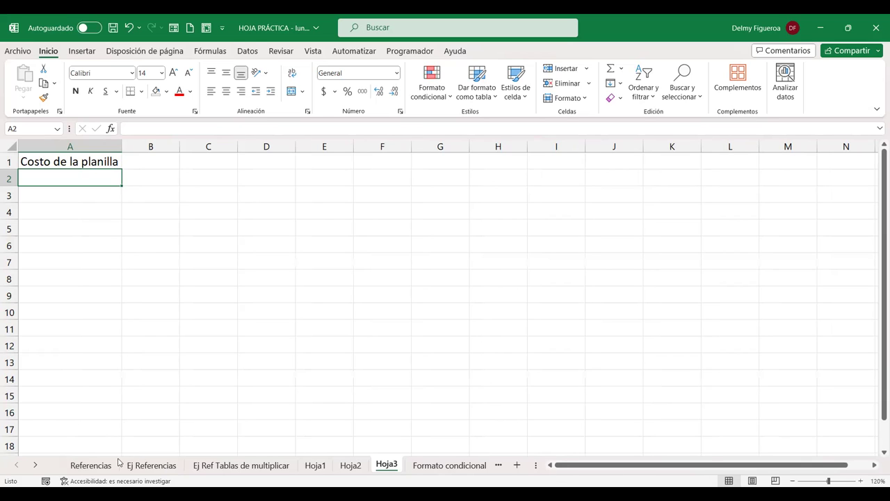
Open the Ej Referencias payroll sheet and review EMPLEADO 2's Renta and AFP formulas.
{"action": "left_click", "coordinate": [93, 466]}
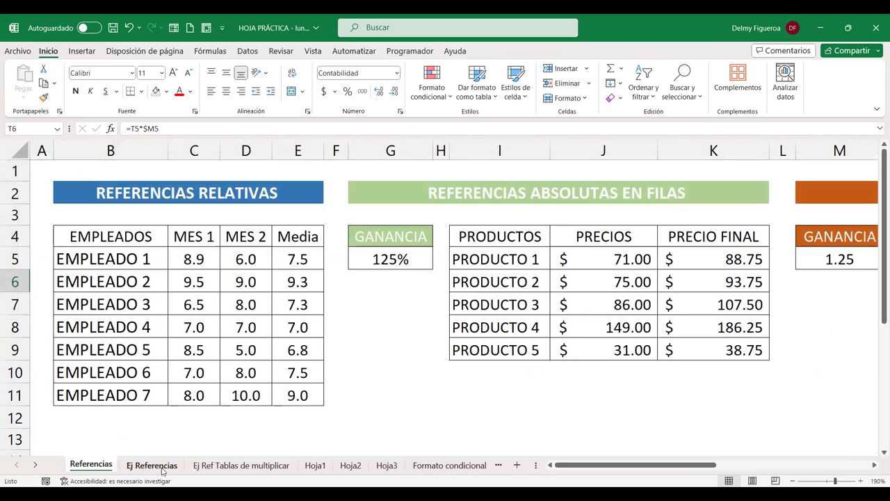
{"action": "left_click", "coordinate": [150, 465]}
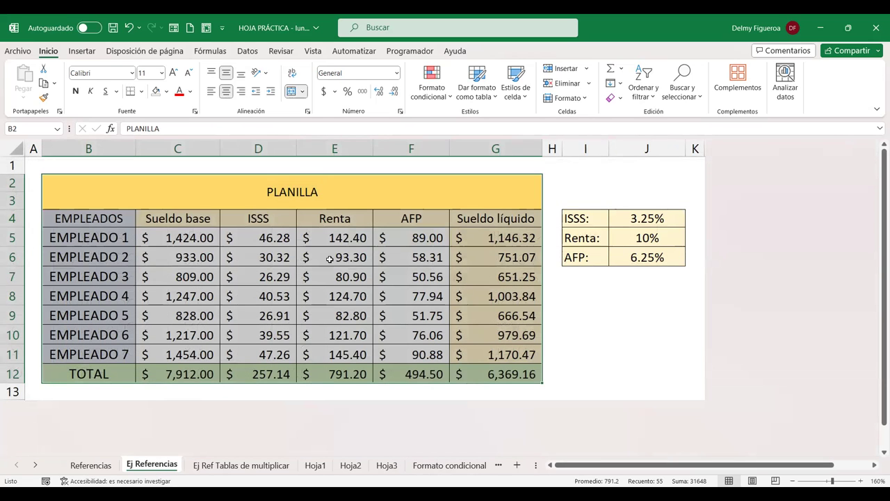
{"action": "left_click", "coordinate": [327, 261]}
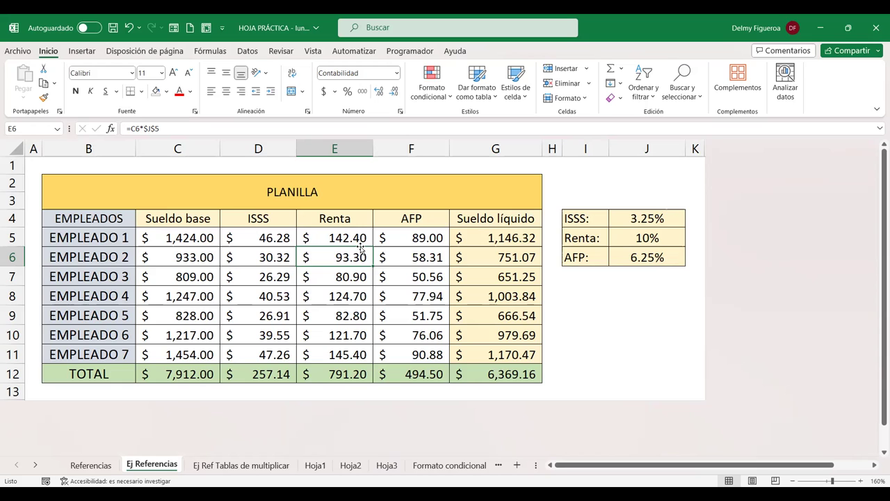
{"action": "left_click", "coordinate": [436, 256]}
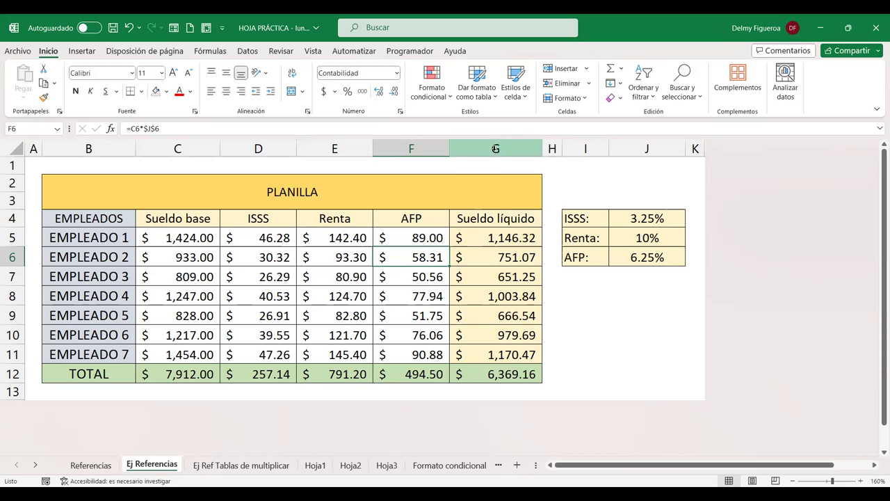
Rename the Ej Referencias sheet to Planilla Enero.
{"action": "double_click", "coordinate": [165, 465]}
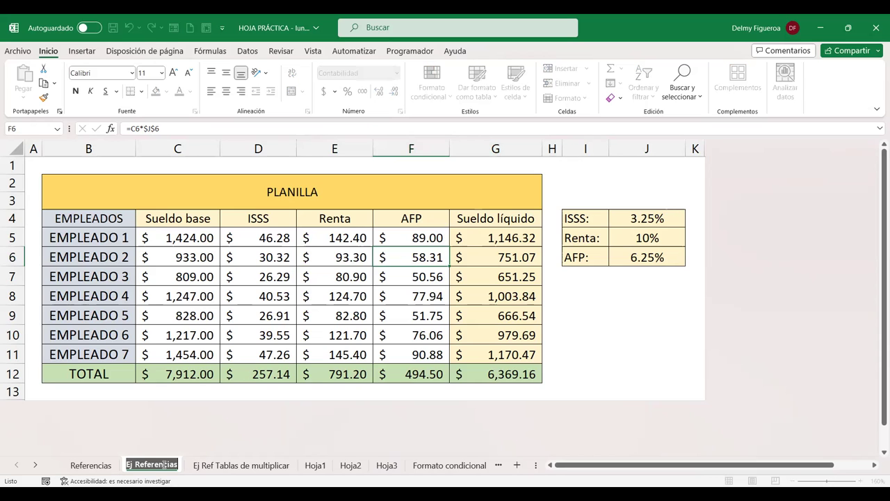
{"action": "type", "text": "Planilla"}
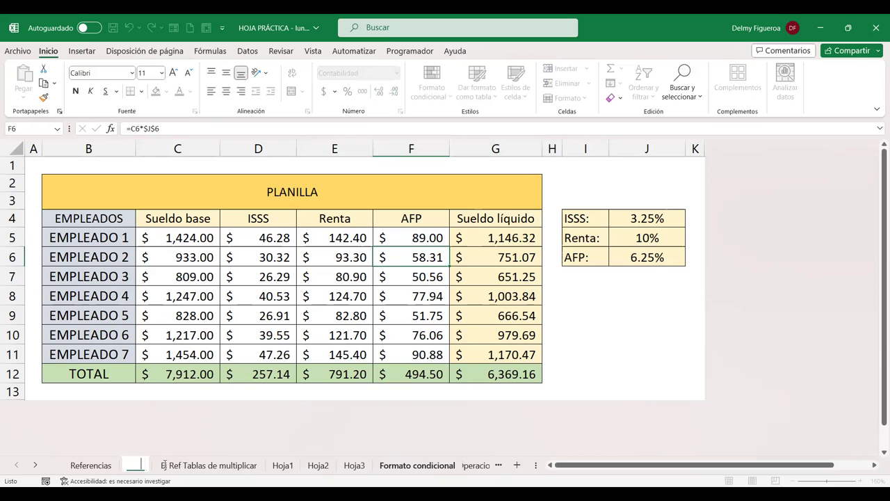
{"action": "type", "text": " Enero"}
{"action": "key", "text": "Return"}
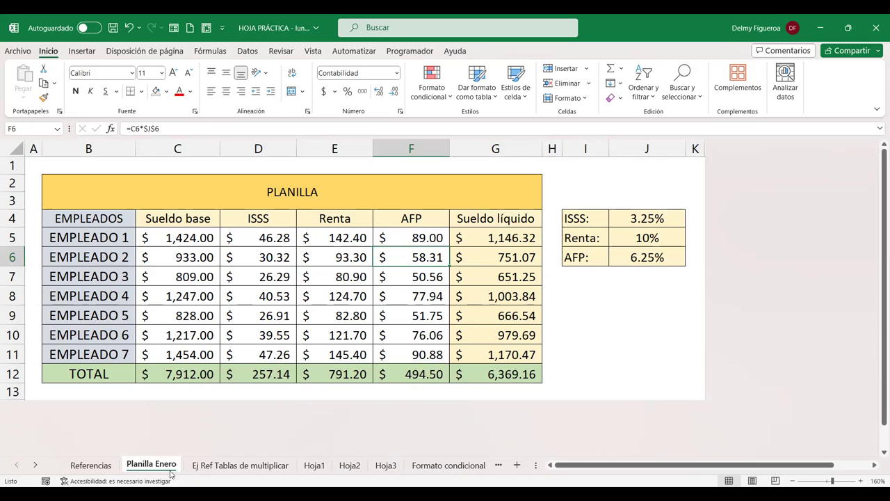
Duplicate Planilla Enero and name the copy Planilla Febrero.
{"action": "mouse_move", "coordinate": [167, 467]}
{"action": "left_mouse_down"}
{"action": "mouse_move", "coordinate": [189, 464]}
{"action": "mouse_move", "coordinate": [187, 438]}
{"action": "mouse_move", "coordinate": [107, 465]}
{"action": "mouse_move", "coordinate": [214, 470]}
{"action": "left_mouse_up"}
{"action": "left_click_drag", "start_coordinate": [214, 470], "coordinate": [200, 465]}
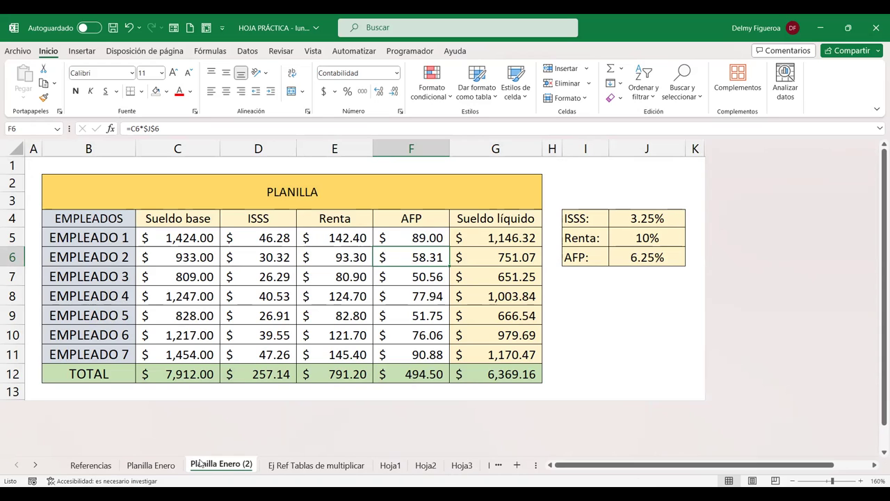
{"action": "double_click", "coordinate": [201, 465]}
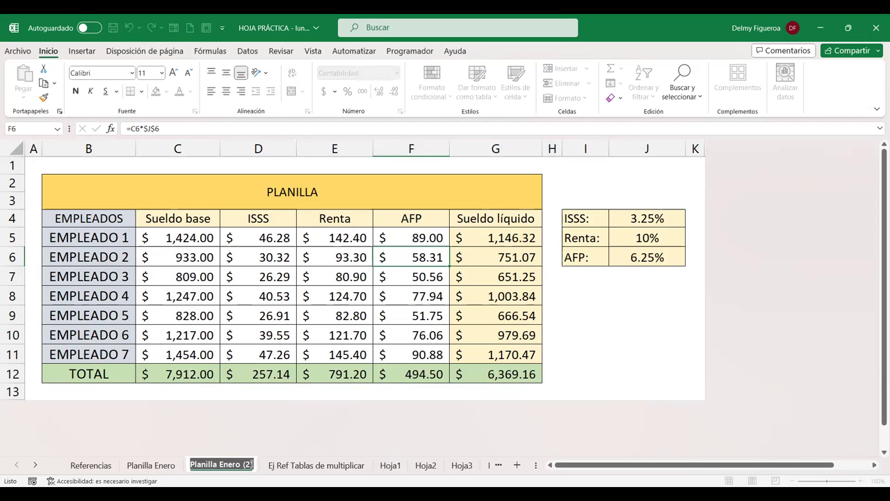
{"action": "left_click", "coordinate": [252, 464]}
{"action": "key", "text": "BackSpace"}
{"action": "key", "text": "BackSpace"}
{"action": "key", "text": "BackSpace"}
{"action": "key", "text": "BackSpace"}
{"action": "key", "text": "BackSpace"}
{"action": "key", "text": "BackSpace"}
{"action": "key", "text": "BackSpace"}
{"action": "key", "text": "BackSpace"}
{"action": "key", "text": "BackSpace"}
{"action": "type", "text": "ebre"}
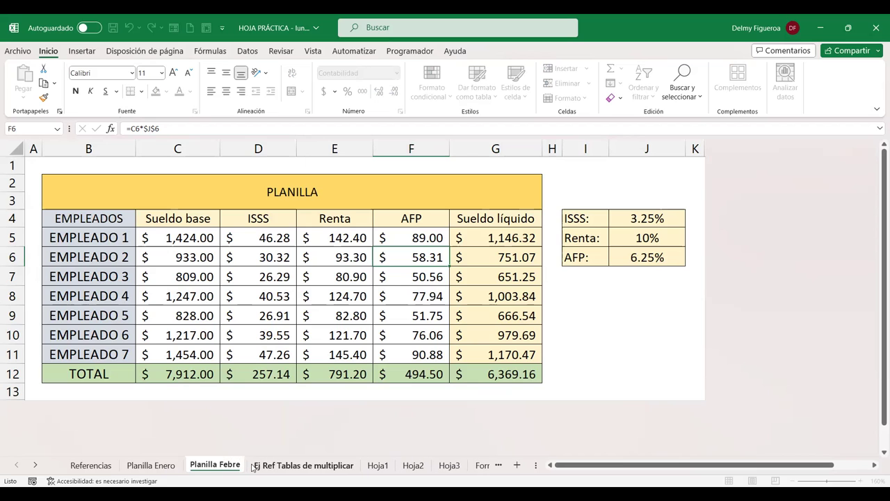
{"action": "type", "text": "ro"}
{"action": "key", "text": "Return"}
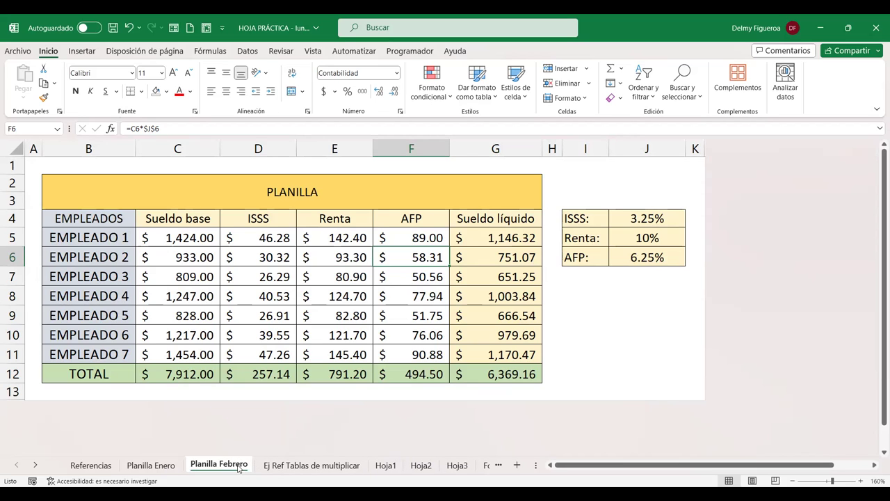
Duplicate Planilla Febrero as Planilla Marzo, then return to Planilla Enero.
{"action": "left_click_drag", "start_coordinate": [238, 467], "coordinate": [264, 466]}
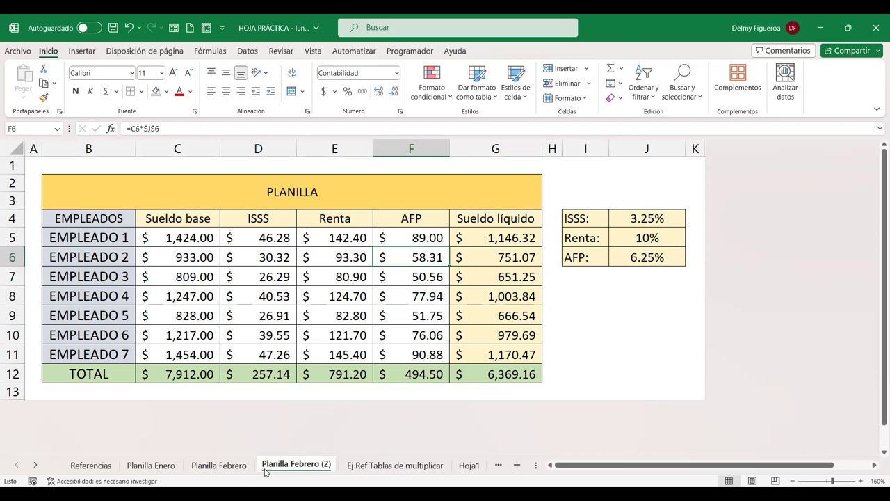
{"action": "double_click", "coordinate": [310, 464]}
{"action": "key", "text": "Right"}
{"action": "key", "text": "shift+Left"}
{"action": "key", "text": "shift+Left"}
{"action": "key", "text": "shift+Left"}
{"action": "key", "text": "shift+Left"}
{"action": "key", "text": "shift+Left"}
{"action": "key", "text": "shift+Left"}
{"action": "key", "text": "shift+Left"}
{"action": "key", "text": "shift+Left"}
{"action": "type", "text": "Marzo"}
{"action": "key", "text": "Return"}
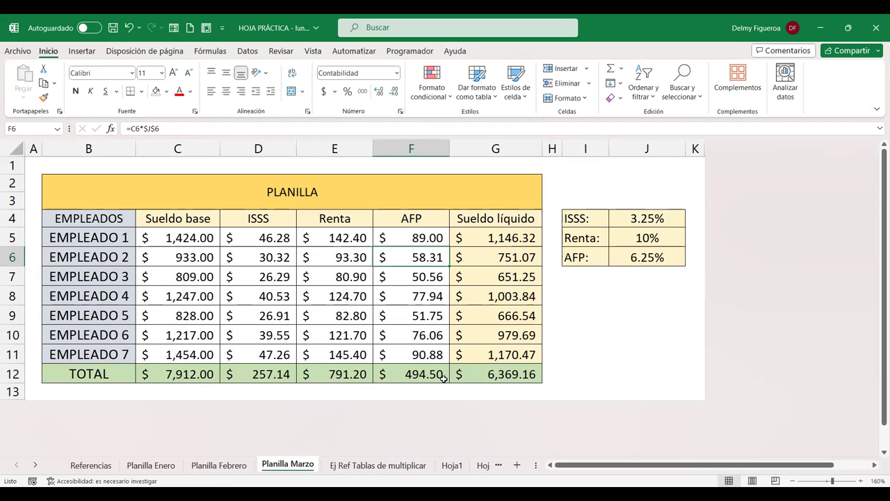
{"action": "left_click", "coordinate": [148, 465]}
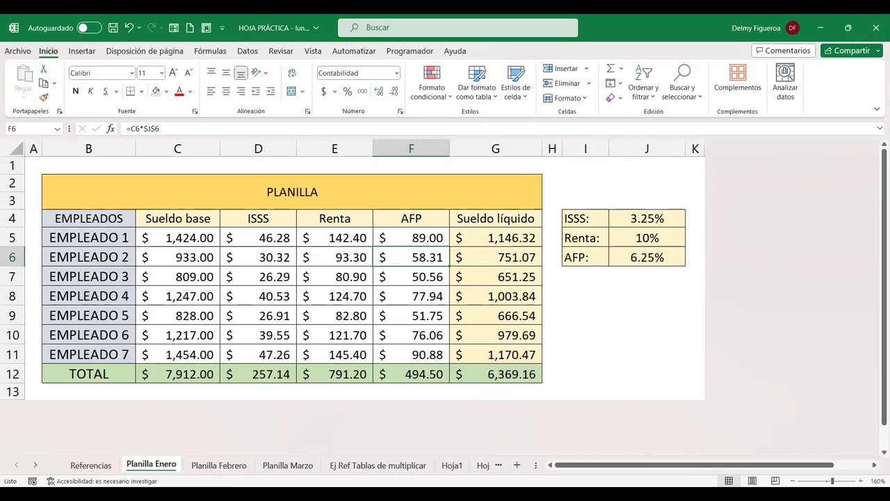
Insert a new column G before Sueldo líquido with the header HE.
{"action": "left_click", "coordinate": [485, 148]}
{"action": "right_click", "coordinate": [484, 148]}
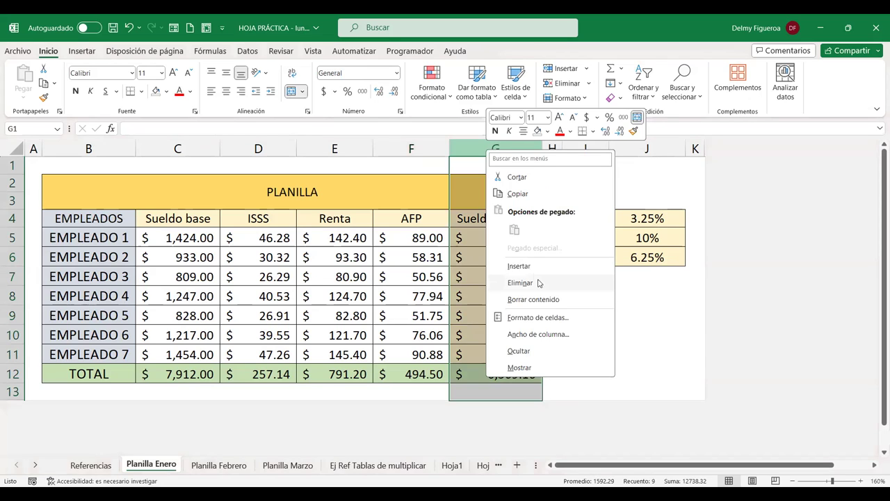
{"action": "left_click", "coordinate": [498, 265]}
{"action": "left_click", "coordinate": [489, 217]}
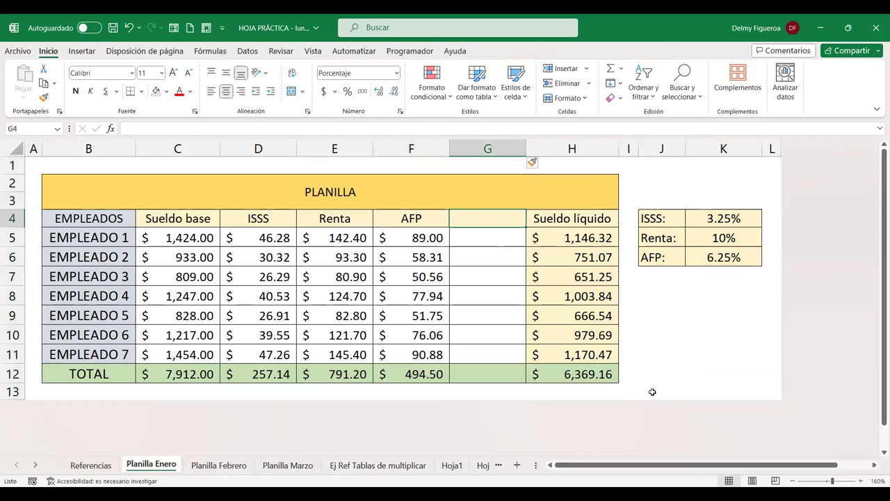
{"action": "type", "text": "HE"}
{"action": "key", "text": "Return"}
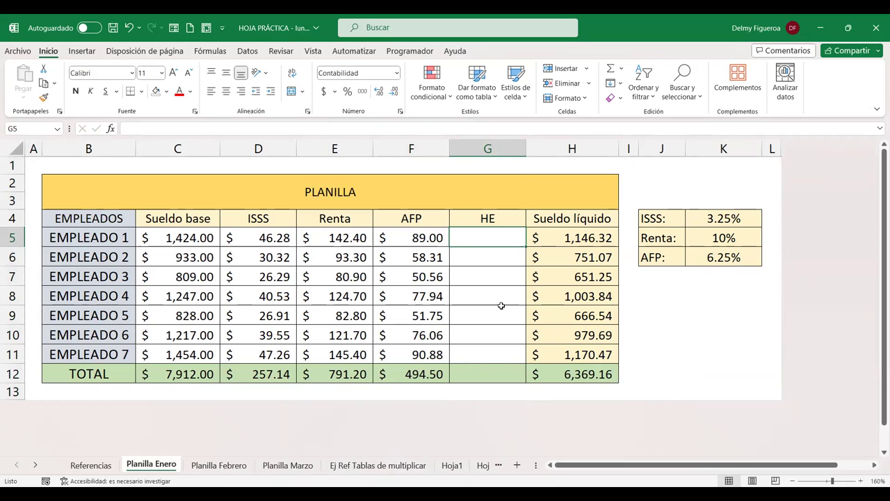
Enter =+C5/30*8 in G5 so EMPLEADO 1's overtime shows $379.73.
{"action": "type", "text": "+"}
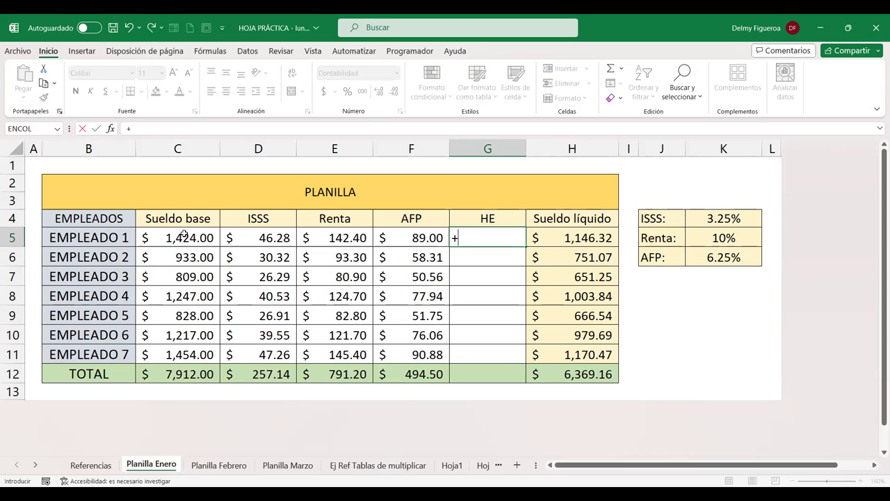
{"action": "left_click", "coordinate": [184, 236]}
{"action": "type", "text": "/30*8"}
{"action": "key", "text": "Return"}
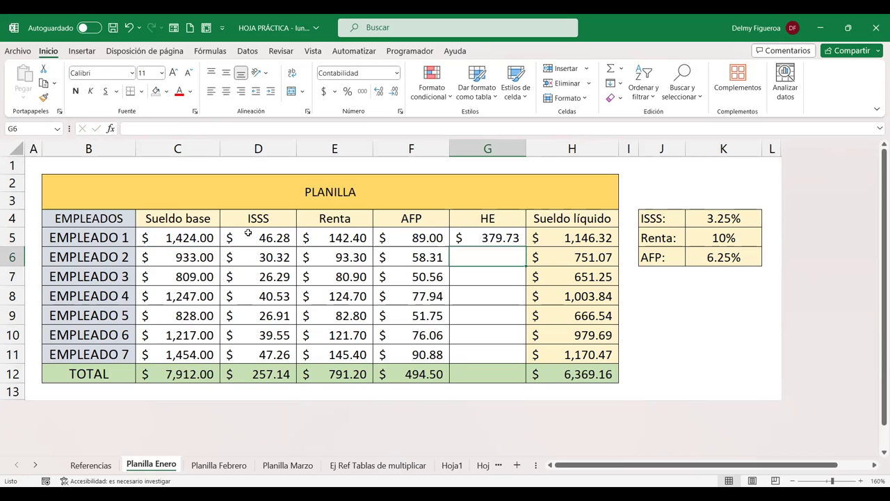
{"action": "key", "text": "Up"}
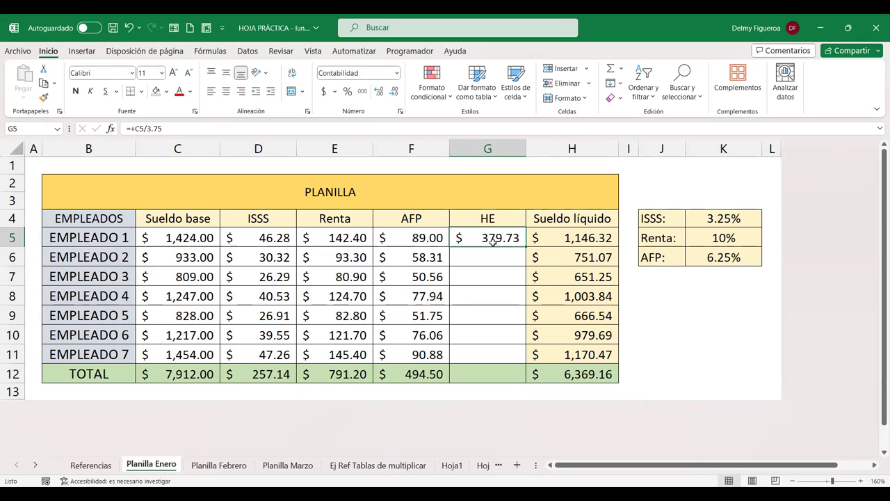
Fill G5:G11 with =ALEATORIO.ENTRE(100;300) for random overtime amounts.
{"action": "left_click_drag", "start_coordinate": [498, 237], "coordinate": [499, 352]}
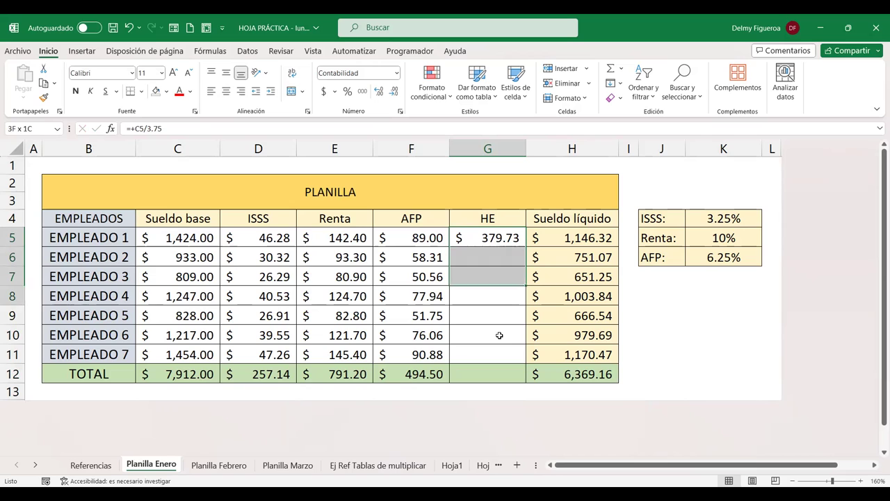
{"action": "type", "text": "+"}
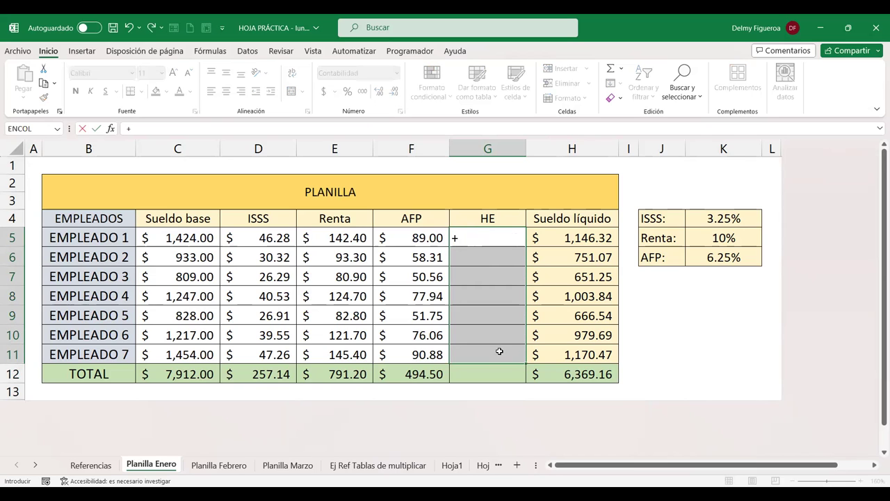
{"action": "type", "text": "ale"}
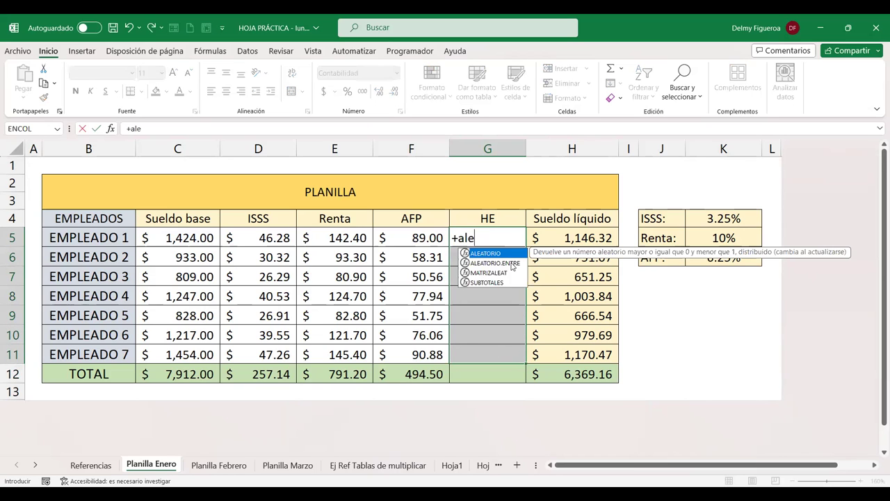
{"action": "double_click", "coordinate": [511, 263]}
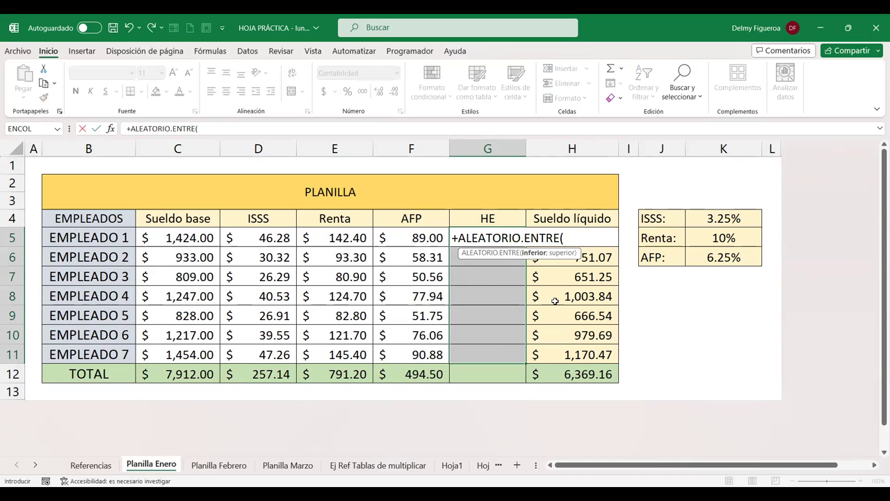
{"action": "type", "text": "100"}
{"action": "type", "text": ";300)"}
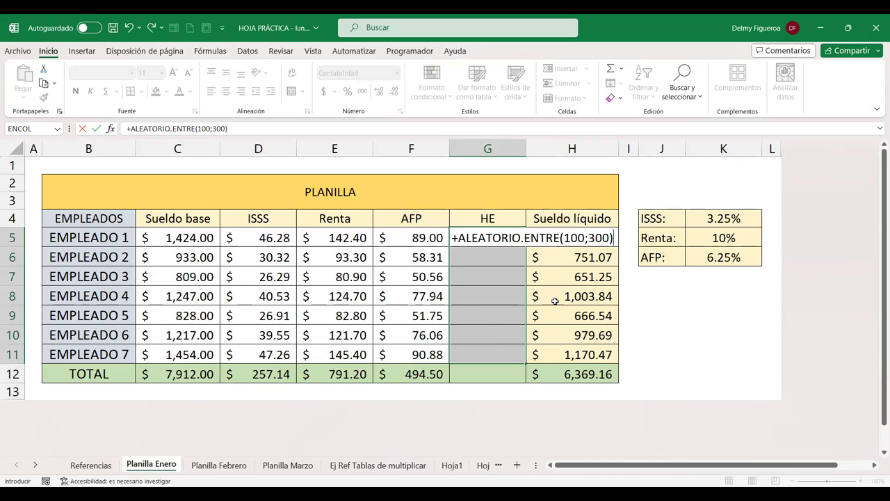
{"action": "key", "text": "ctrl+Return"}
Copy the AFP total's SUMA formula into G12, totalling HE at $1,510.00.
{"action": "left_click", "coordinate": [483, 381]}
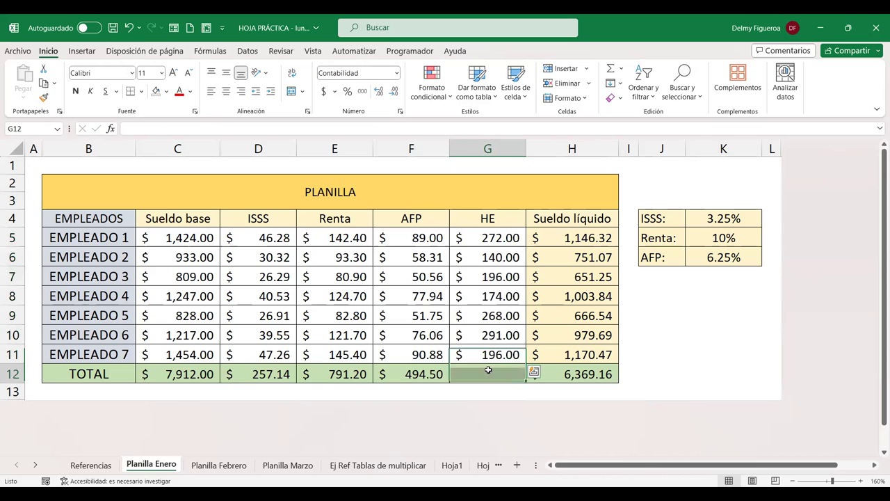
{"action": "left_click", "coordinate": [426, 373]}
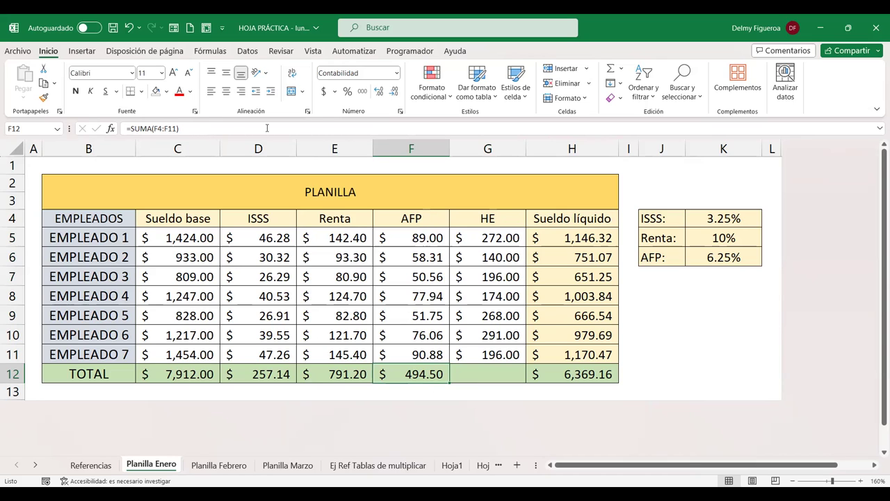
{"action": "left_click", "coordinate": [404, 232]}
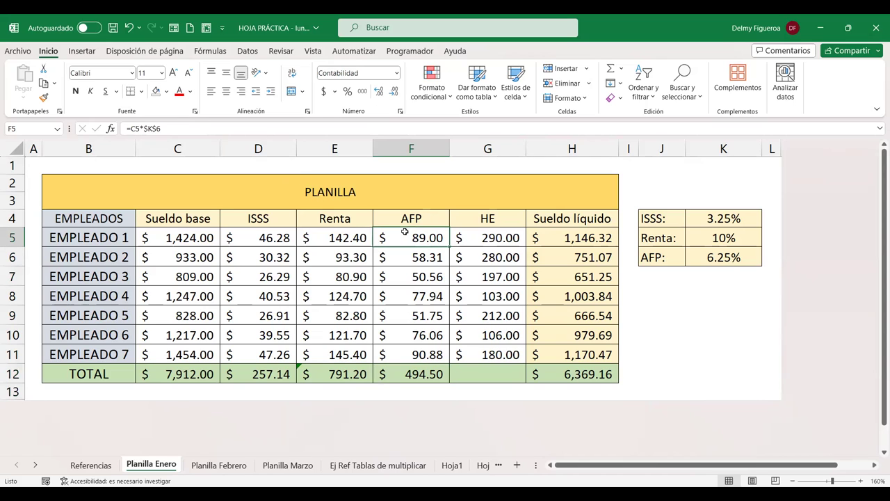
{"action": "left_click", "coordinate": [420, 377]}
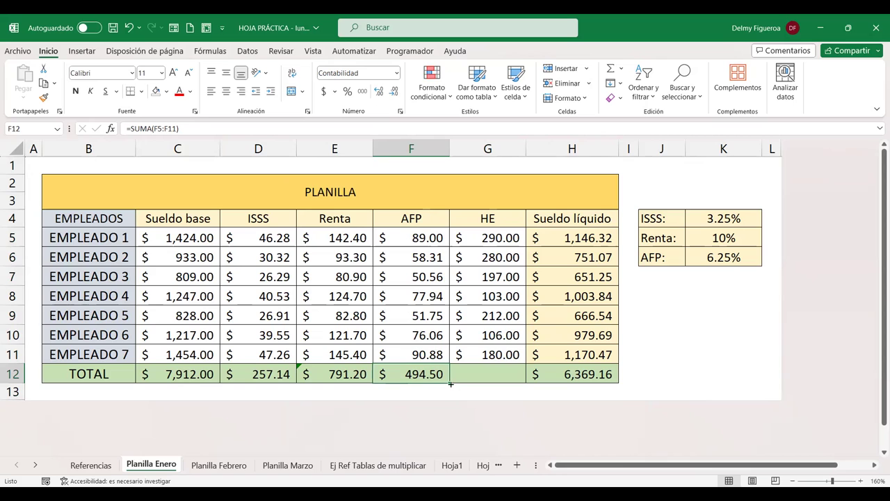
{"action": "left_click_drag", "start_coordinate": [451, 382], "coordinate": [495, 379]}
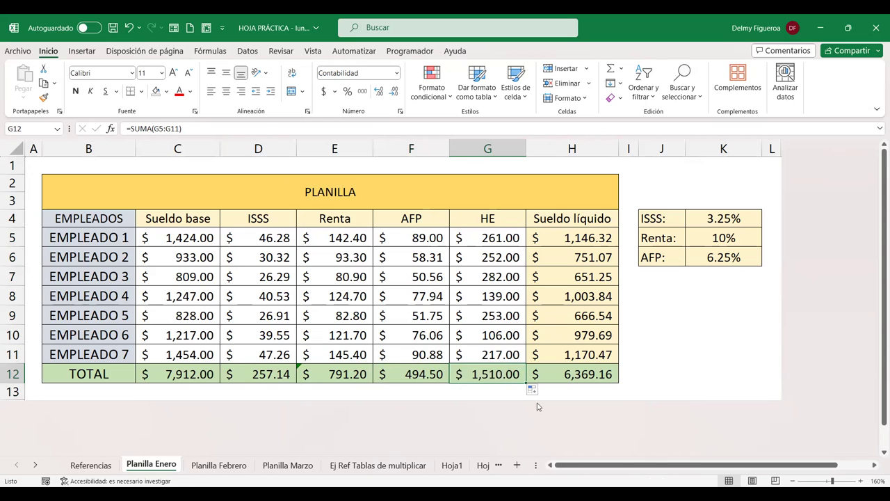
Change H5 to =C5-D5-E5-F5+G5 and copy it down to H11, making a $7,701.16 net total.
{"action": "left_click", "coordinate": [573, 375]}
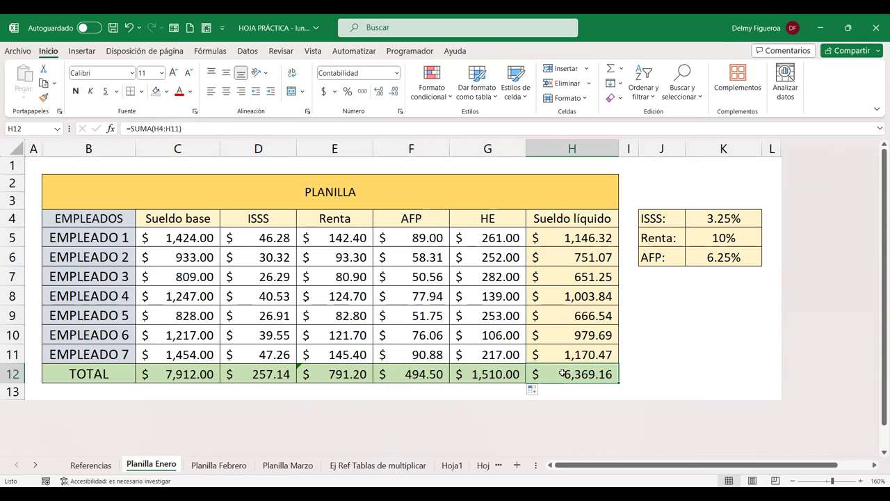
{"action": "left_click", "coordinate": [595, 238]}
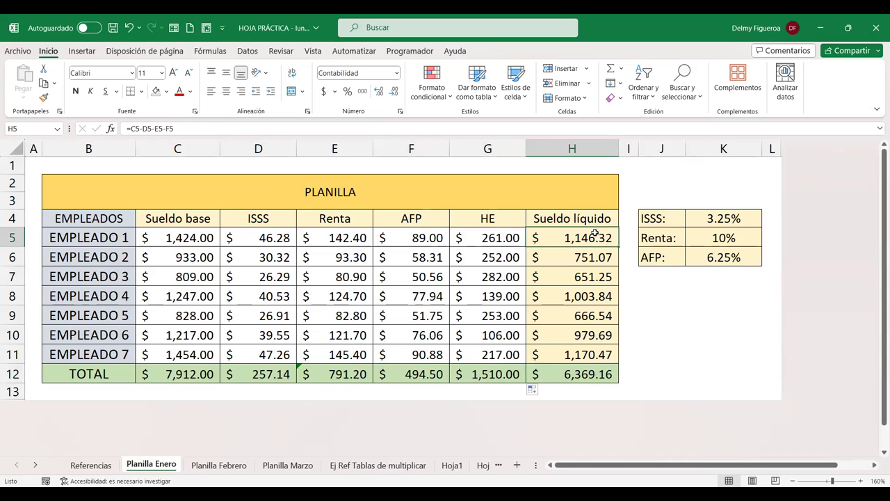
{"action": "double_click", "coordinate": [597, 239]}
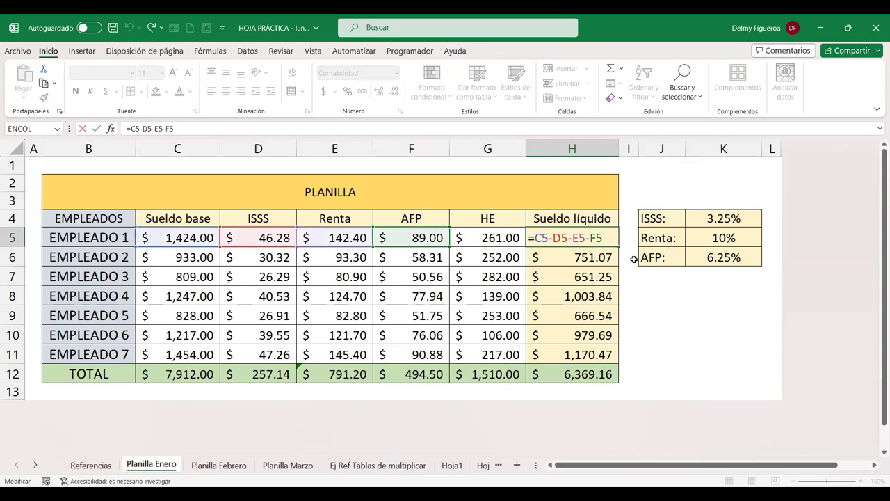
{"action": "type", "text": "+"}
{"action": "left_click", "coordinate": [508, 238]}
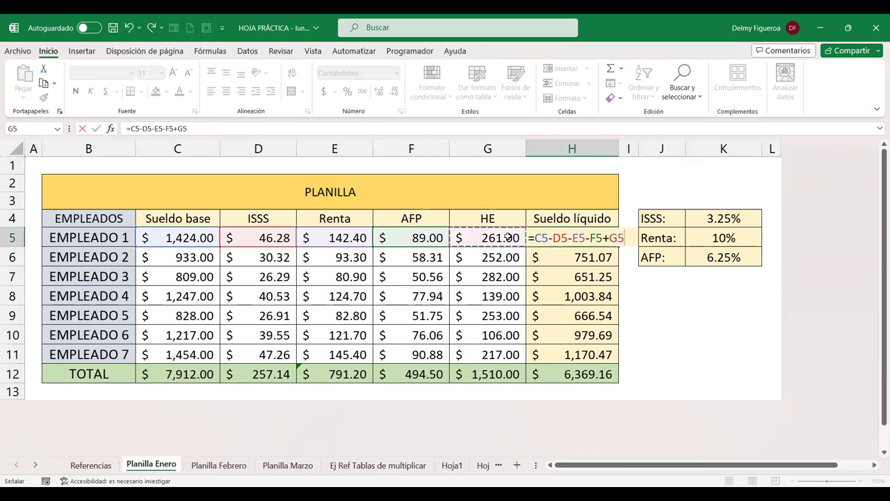
{"action": "key", "text": "ctrl+Return"}
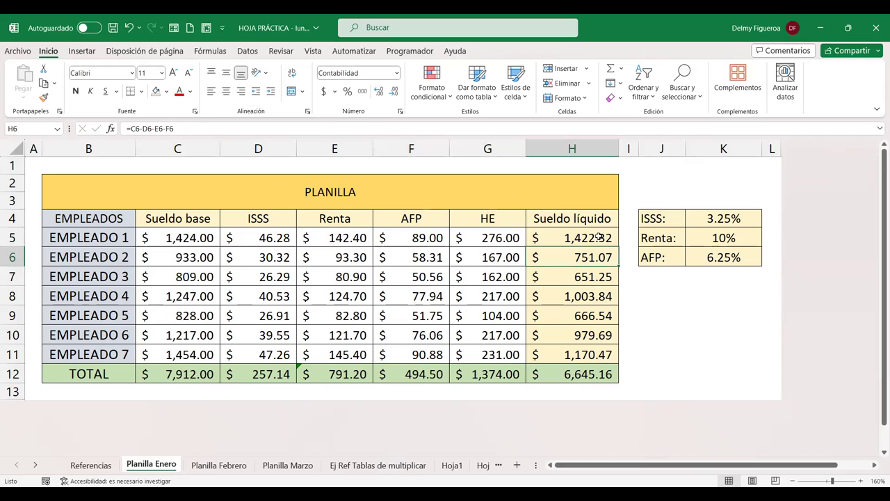
{"action": "left_click_drag", "start_coordinate": [618, 247], "coordinate": [603, 356]}
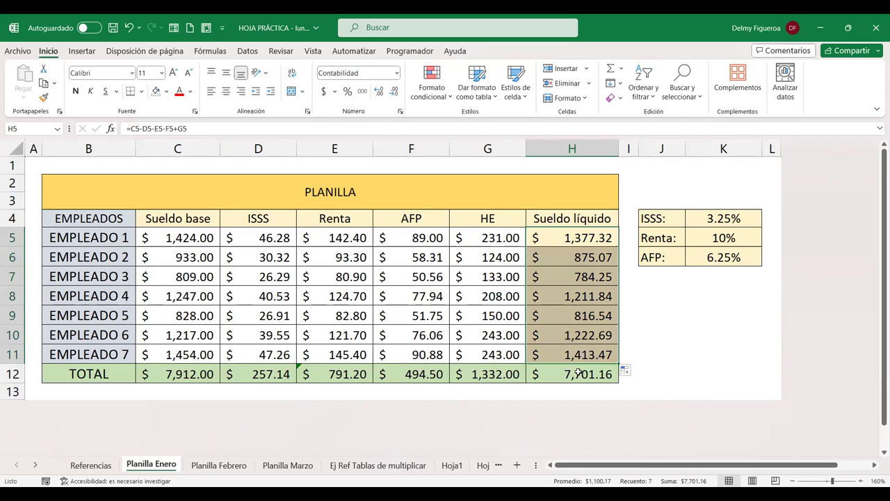
{"action": "left_click", "coordinate": [578, 374]}
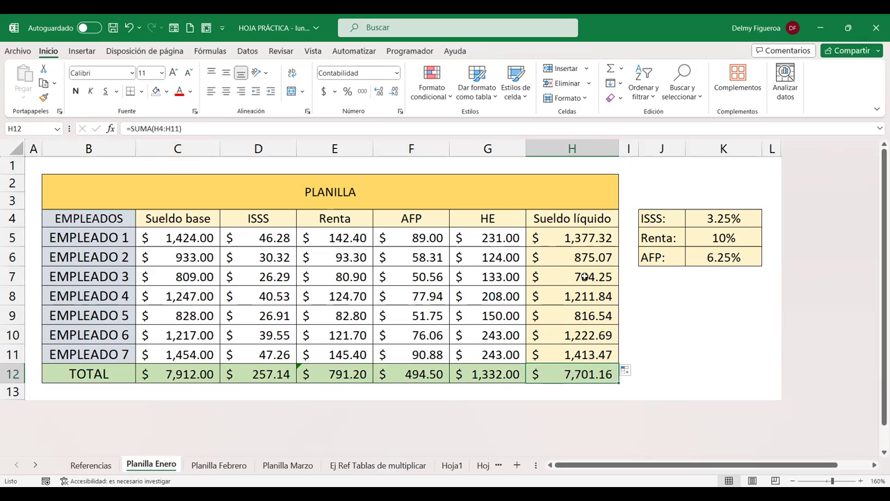
{"action": "left_click", "coordinate": [584, 238]}
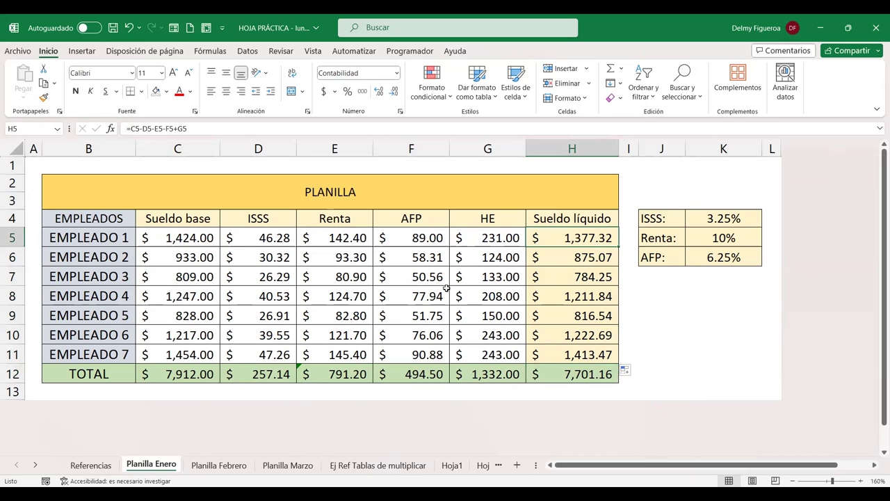
On Planilla Febrero, insert a column before Sueldo líquido headed Otros descuentos.
{"action": "left_click", "coordinate": [219, 464]}
{"action": "left_click", "coordinate": [504, 141]}
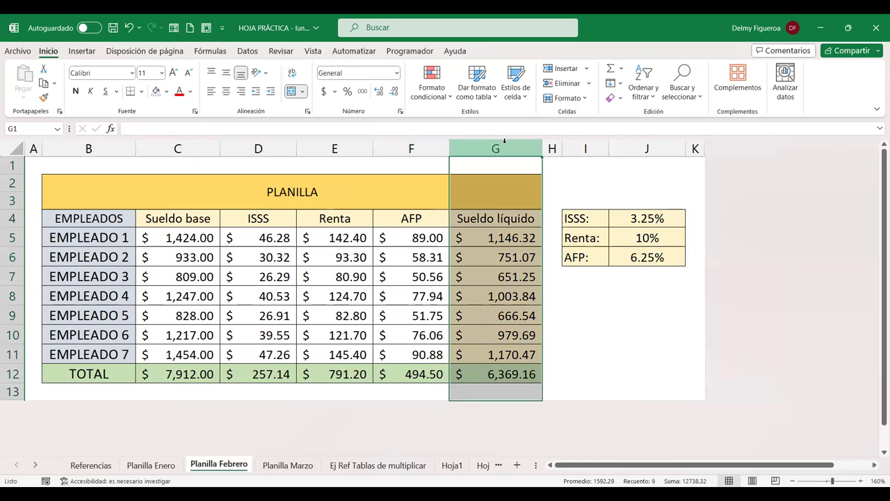
{"action": "right_click", "coordinate": [504, 141]}
{"action": "left_click", "coordinate": [541, 259]}
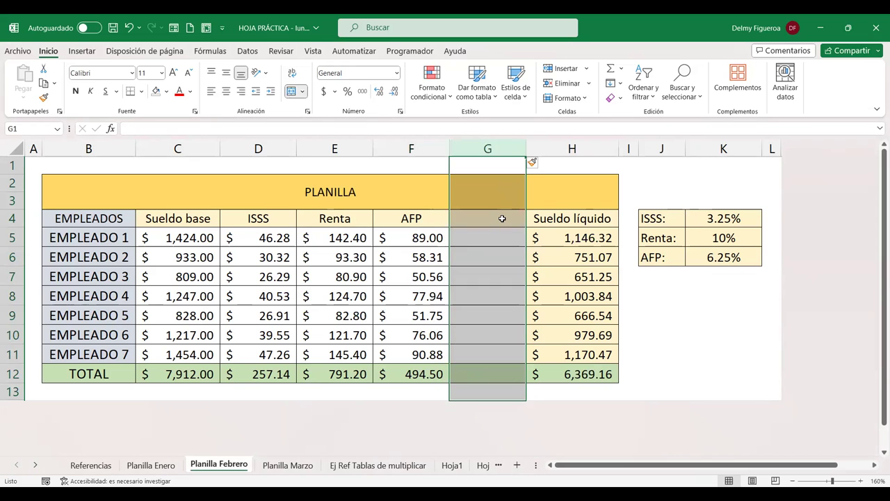
{"action": "left_click", "coordinate": [502, 219]}
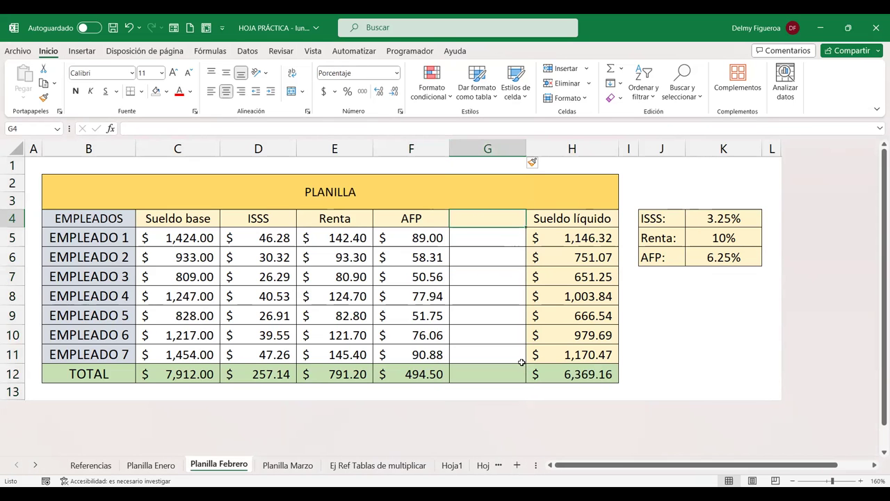
{"action": "type", "text": "De"}
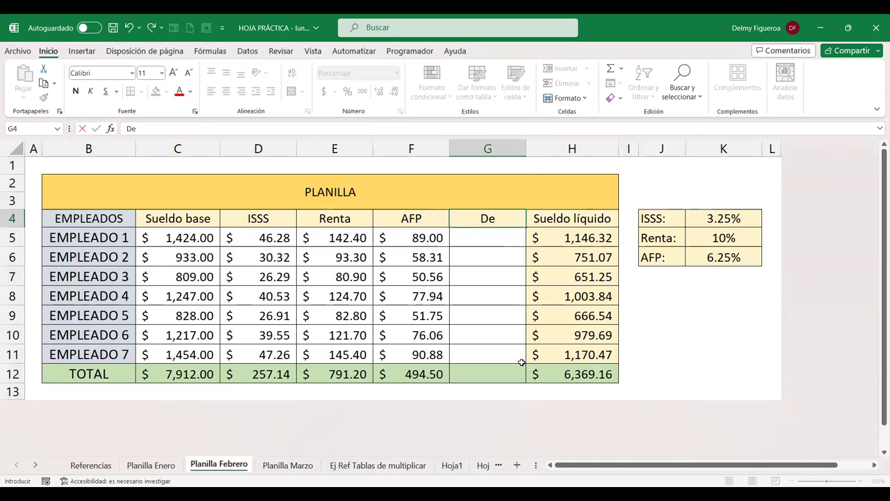
{"action": "key", "text": "BackSpace"}
{"action": "key", "text": "BackSpace"}
{"action": "type", "text": "Otros descuentos"}
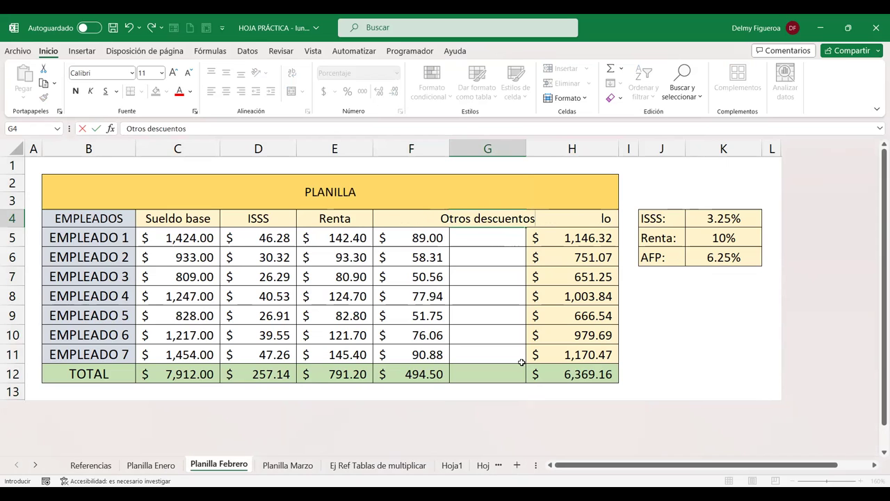
{"action": "key", "text": "Return"}
Wrap the Otros descuentos header text and select cells G5:G11.
{"action": "key", "text": "Up"}
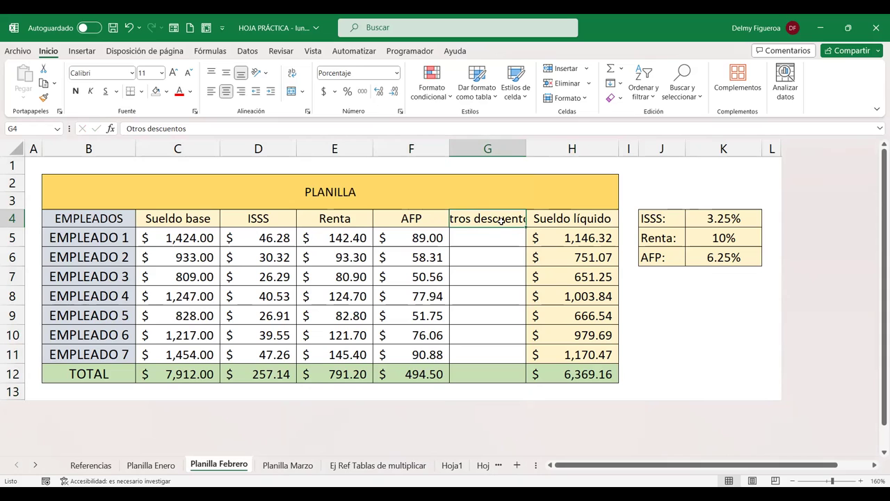
{"action": "left_click", "coordinate": [292, 73]}
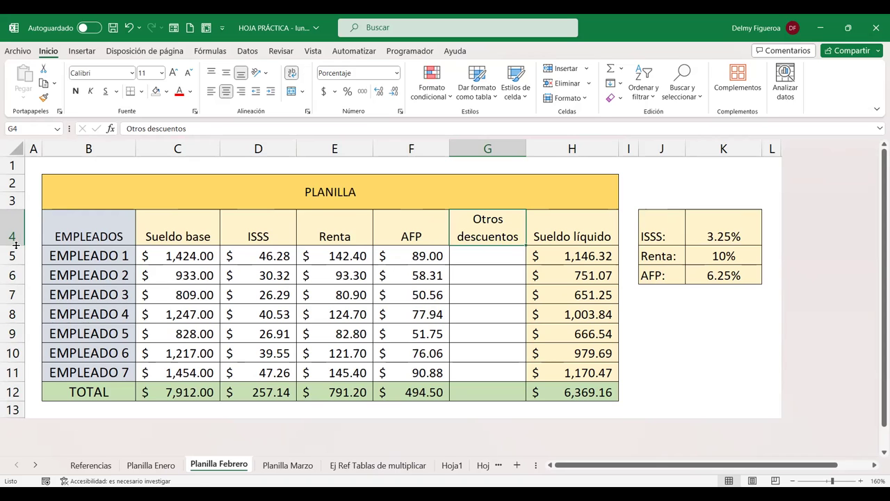
{"action": "left_click", "coordinate": [492, 255]}
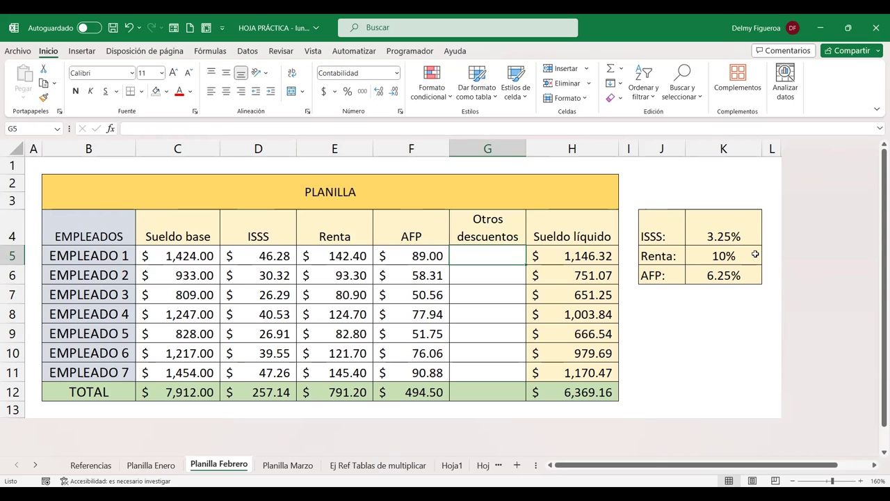
{"action": "key", "text": "shift+Down"}
{"action": "key", "text": "shift+Down"}
{"action": "key", "text": "shift+Down"}
{"action": "key", "text": "shift+Down"}
{"action": "key", "text": "shift+Down"}
{"action": "key", "text": "shift+Down"}
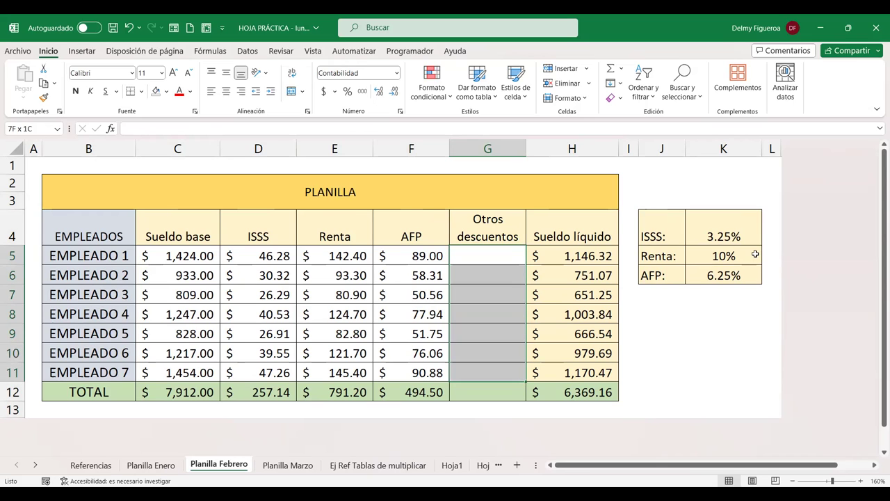
Fill G5:G11 with =ALEATORIO.ENTRE(10;40) for random discount amounts.
{"action": "type", "text": "="}
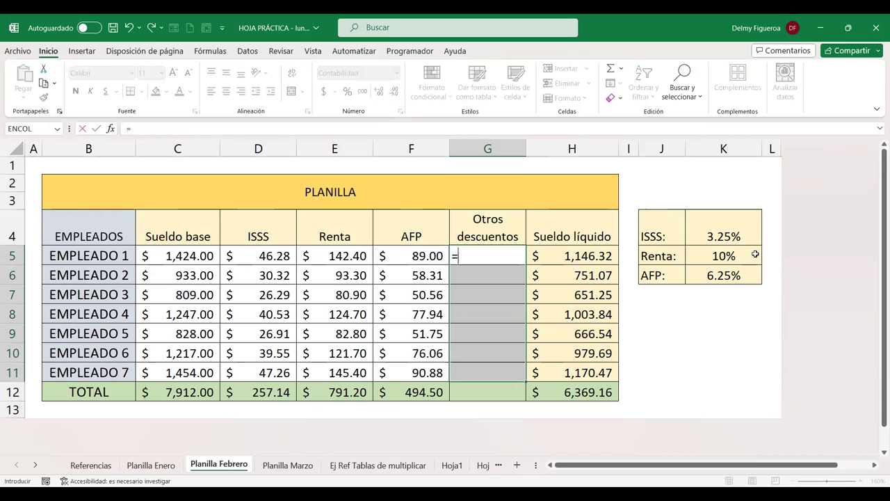
{"action": "type", "text": "ale"}
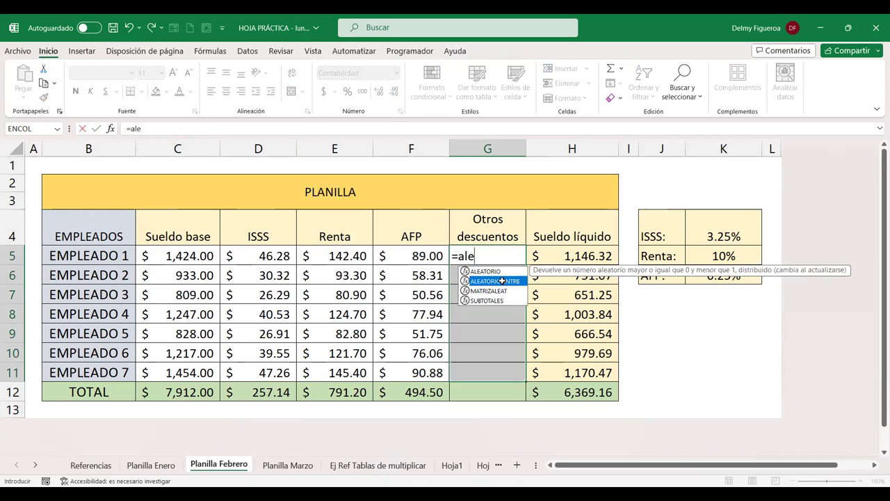
{"action": "double_click", "coordinate": [502, 280]}
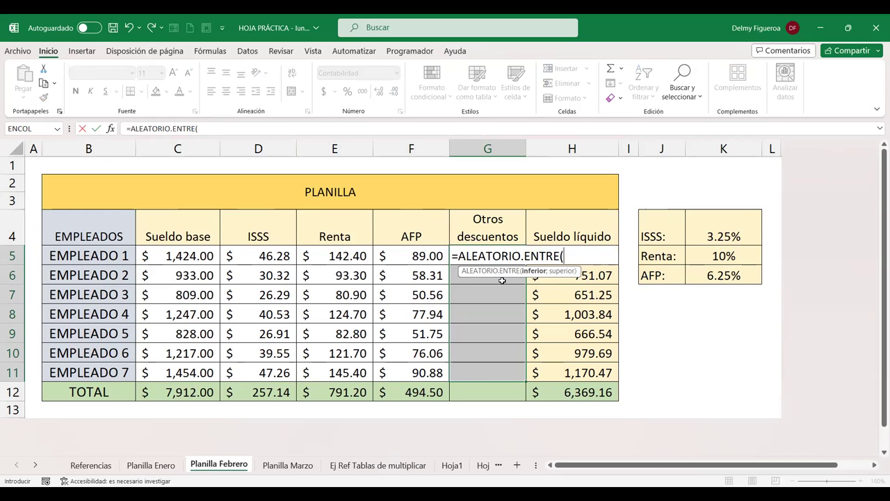
{"action": "type", "text": "10;40)"}
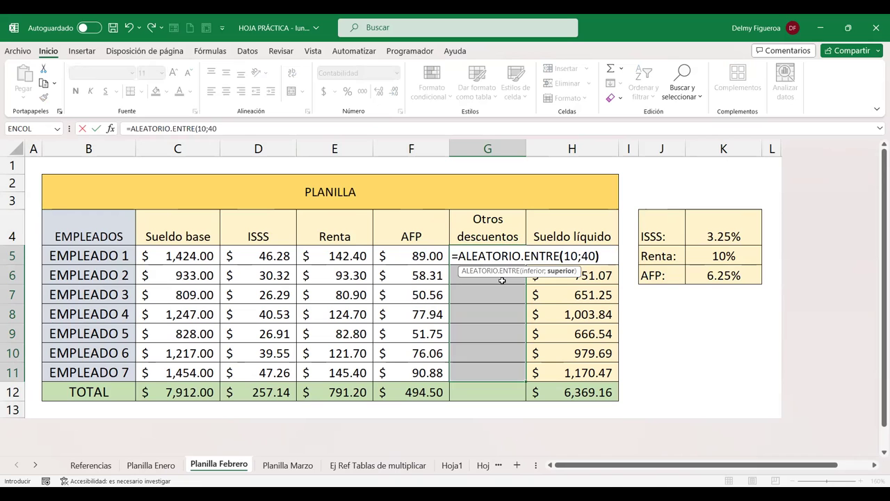
{"action": "key", "text": "ctrl+Return"}
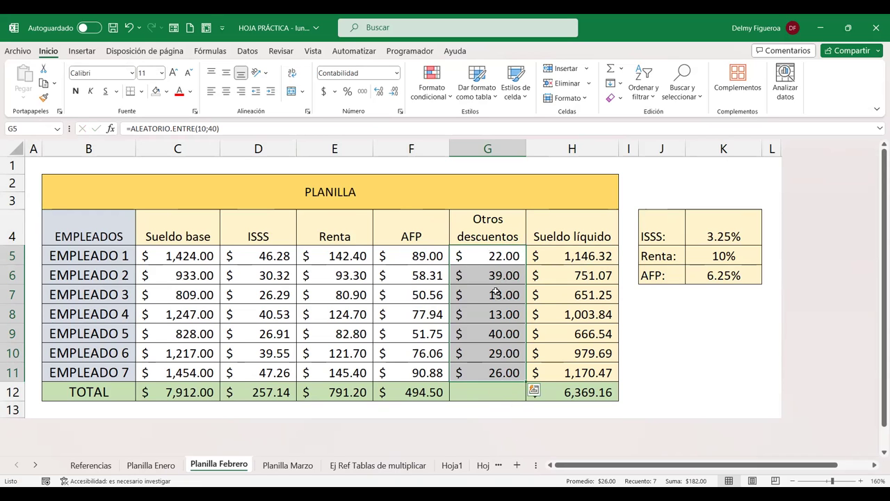
AutoSum the Otros descuentos amounts into G12, giving $172.00.
{"action": "left_click_drag", "start_coordinate": [493, 250], "coordinate": [511, 388]}
{"action": "left_click_drag", "start_coordinate": [508, 258], "coordinate": [498, 387]}
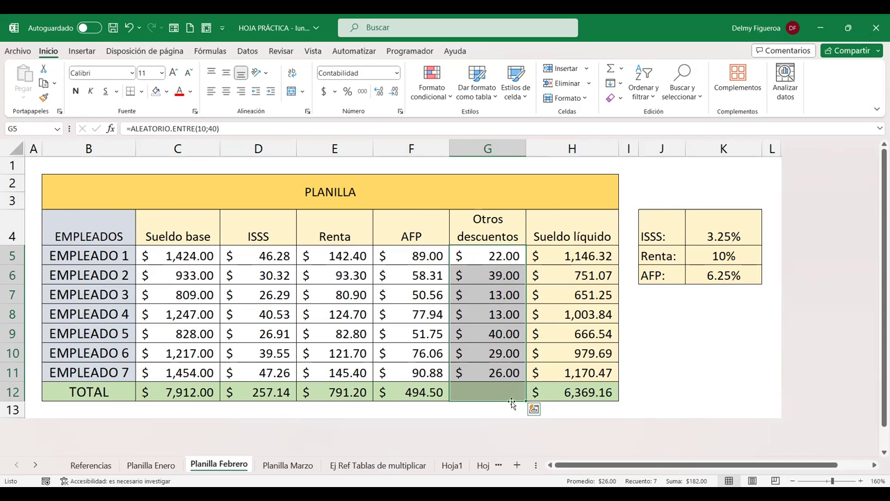
{"action": "key", "text": "alt+equal"}
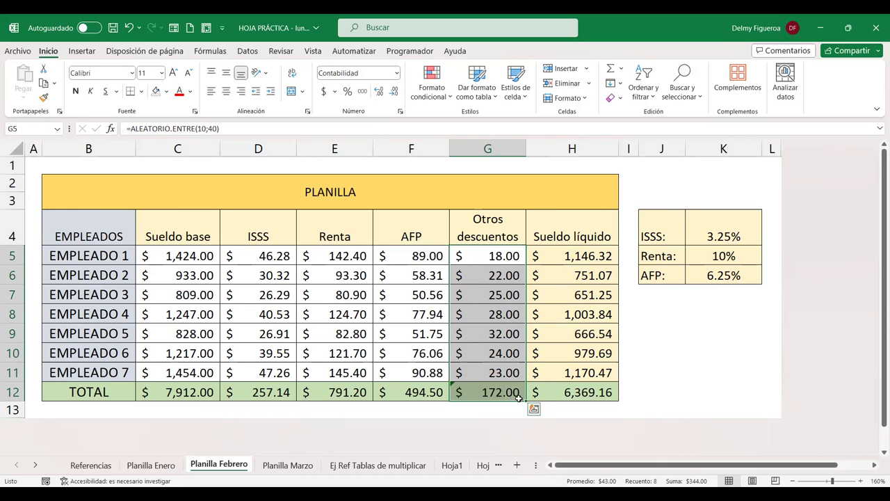
{"action": "left_click", "coordinate": [504, 393]}
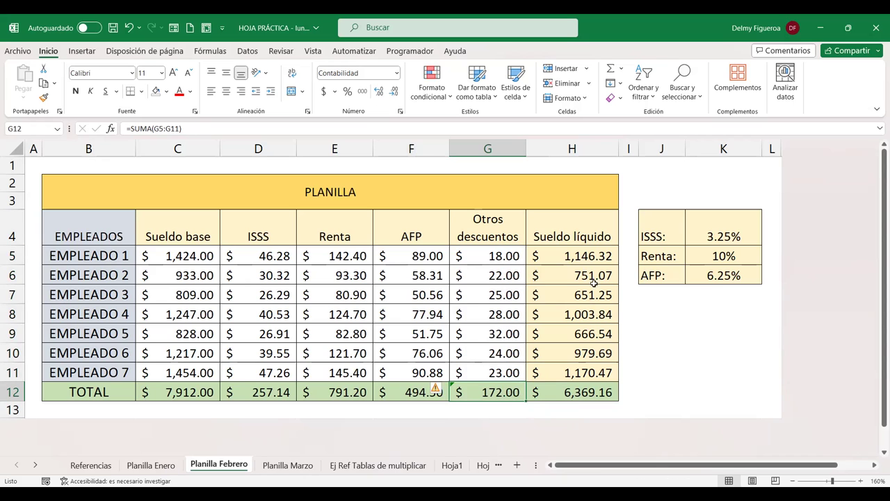
Append -G5 to the Sueldo líquido formula and copy it down, totalling $6,144.16.
{"action": "left_click", "coordinate": [597, 254]}
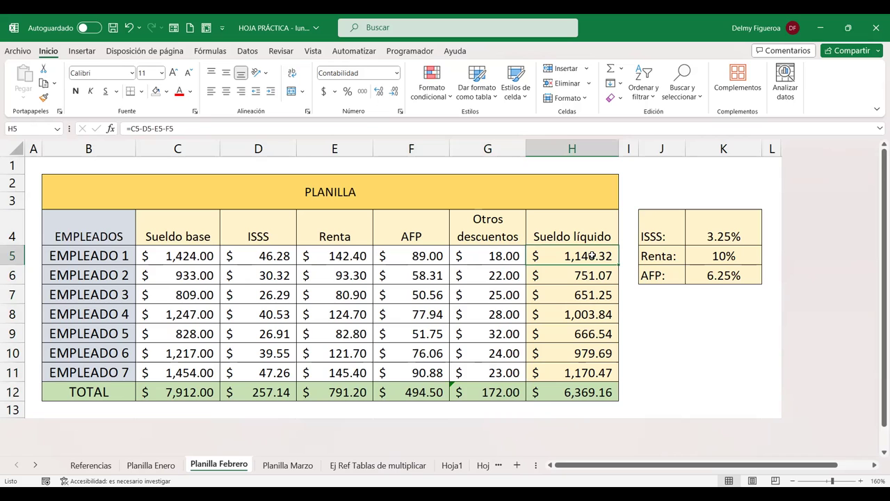
{"action": "double_click", "coordinate": [602, 256]}
{"action": "type", "text": "-"}
{"action": "left_click", "coordinate": [491, 256]}
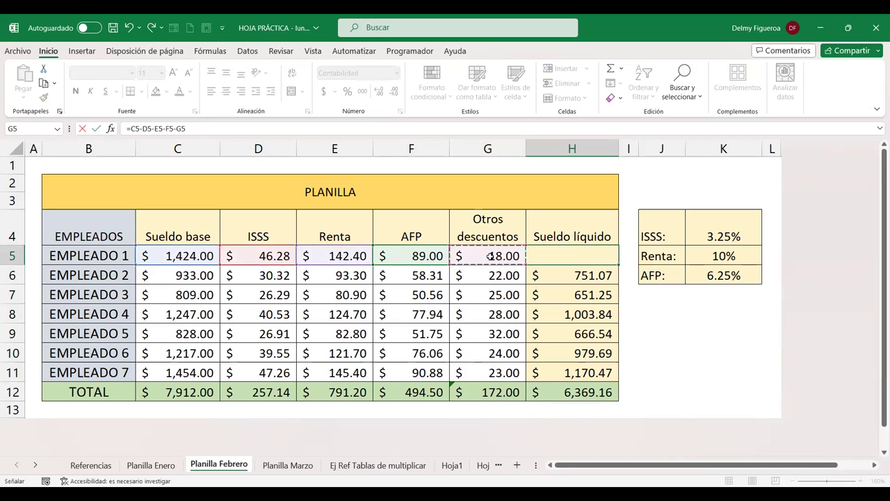
{"action": "key", "text": "Return"}
{"action": "left_click", "coordinate": [577, 256]}
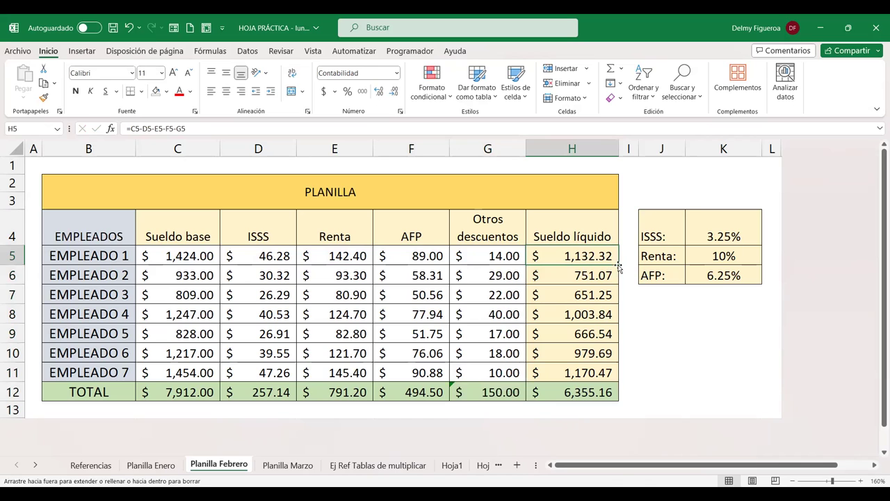
{"action": "double_click", "coordinate": [619, 266]}
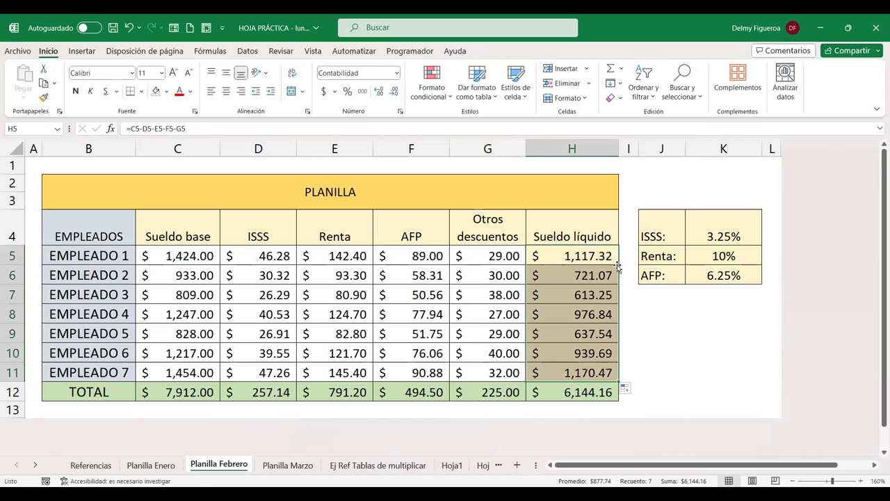
{"action": "left_click", "coordinate": [582, 391]}
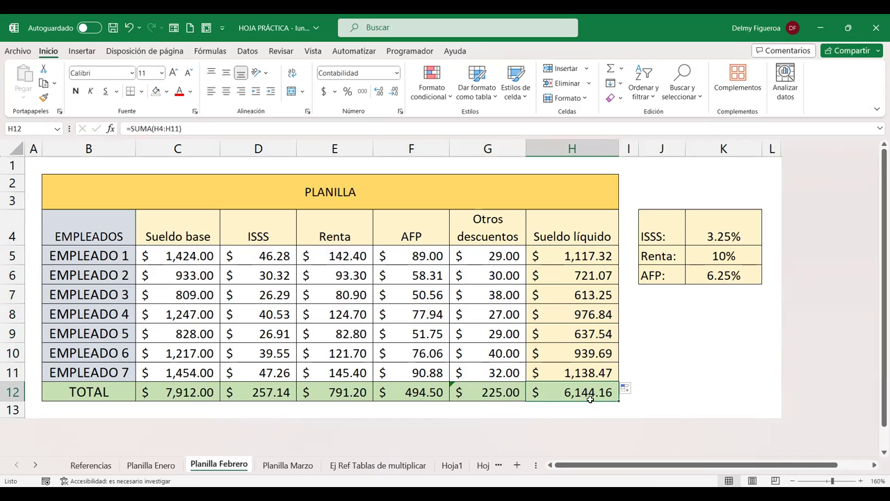
Compare with Planilla Enero, then go back to Planilla Febrero and on to Hoja2.
{"action": "left_click", "coordinate": [155, 465]}
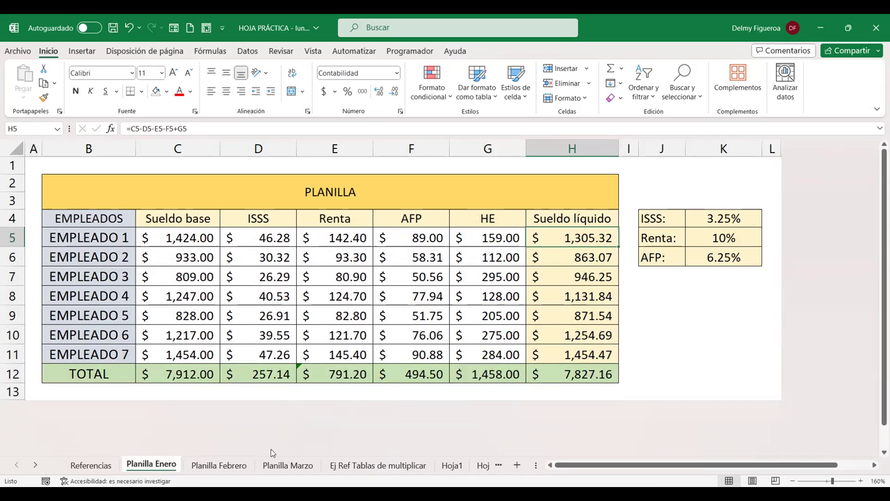
{"action": "left_click", "coordinate": [231, 470]}
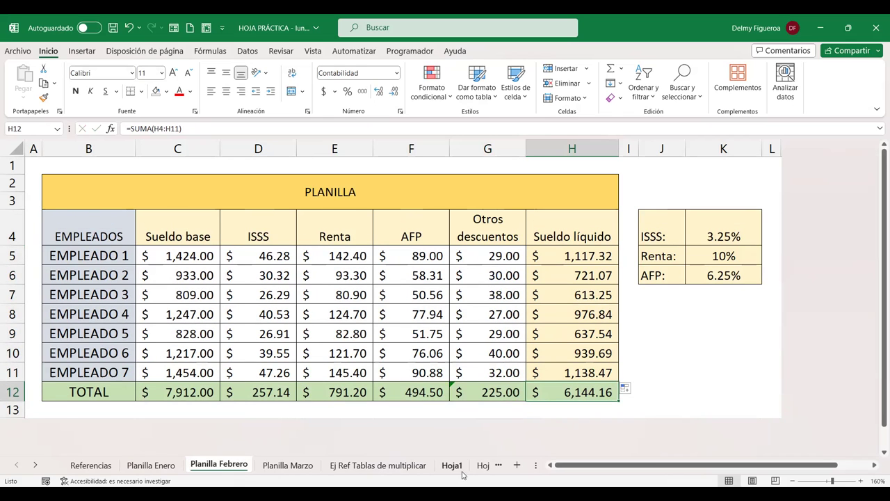
{"action": "left_click", "coordinate": [483, 466]}
On Hoja3, list the months Enero, Febrero and Marzo in A3:A5.
{"action": "left_click", "coordinate": [464, 466]}
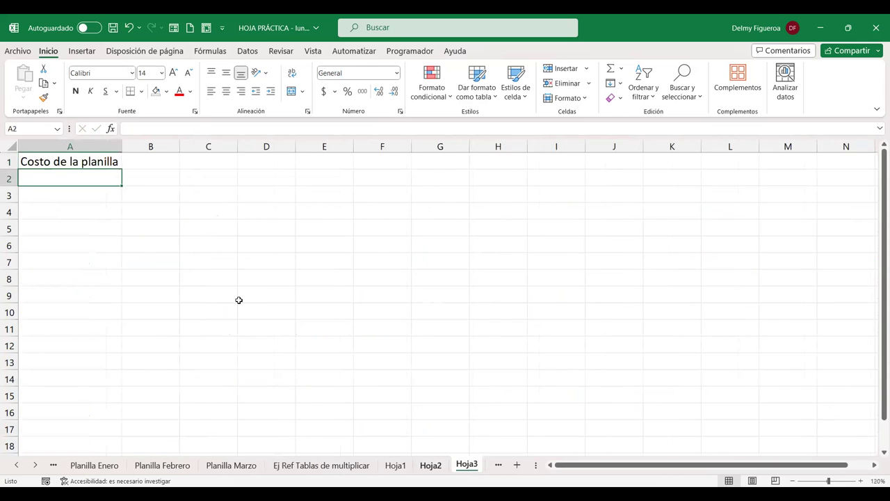
{"action": "left_click", "coordinate": [92, 192]}
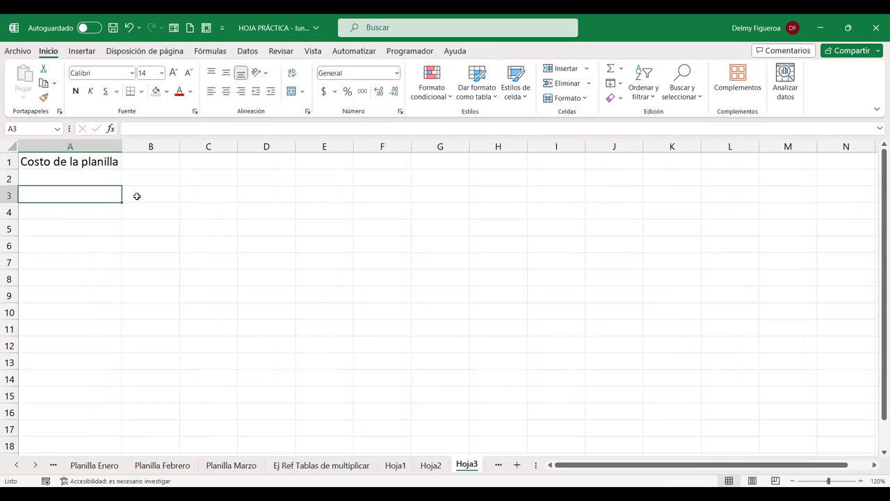
{"action": "type", "text": "Enero"}
{"action": "key", "text": "Return"}
{"action": "type", "text": "Febrero"}
{"action": "key", "text": "Return"}
{"action": "type", "text": "MArzo"}
{"action": "key", "text": "Return"}
Link B3 to 'Planilla Enero'!H12 so January's cost shows $7,561.16.
{"action": "left_click", "coordinate": [146, 196]}
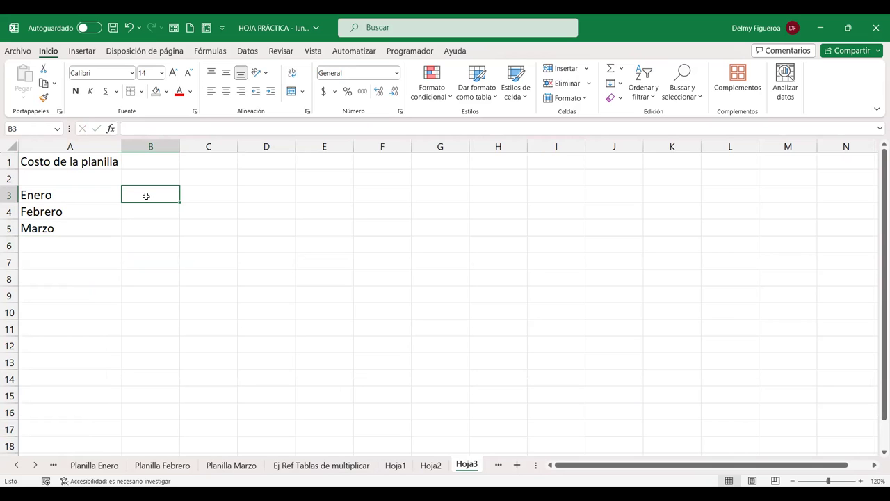
{"action": "type", "text": "="}
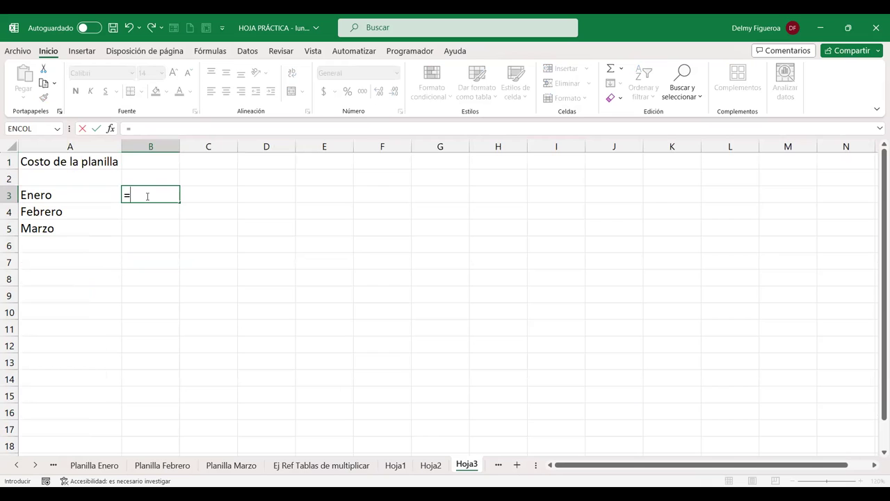
{"action": "left_click", "coordinate": [106, 466]}
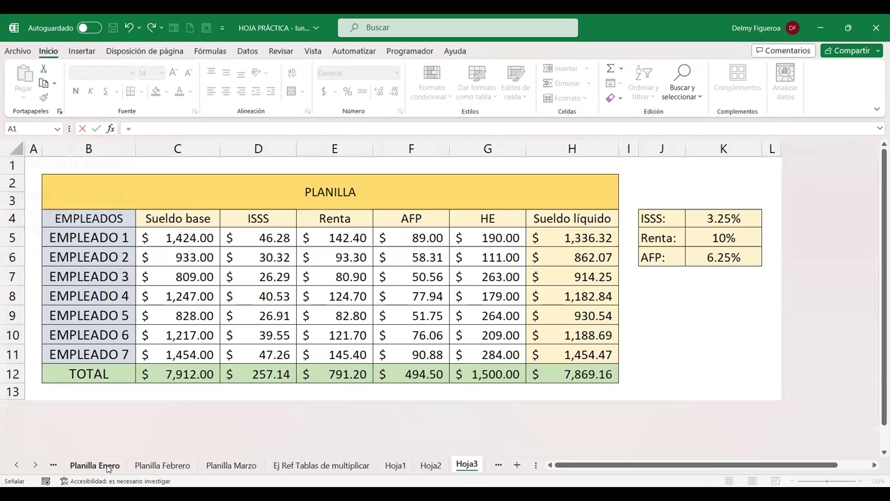
{"action": "left_click", "coordinate": [592, 373]}
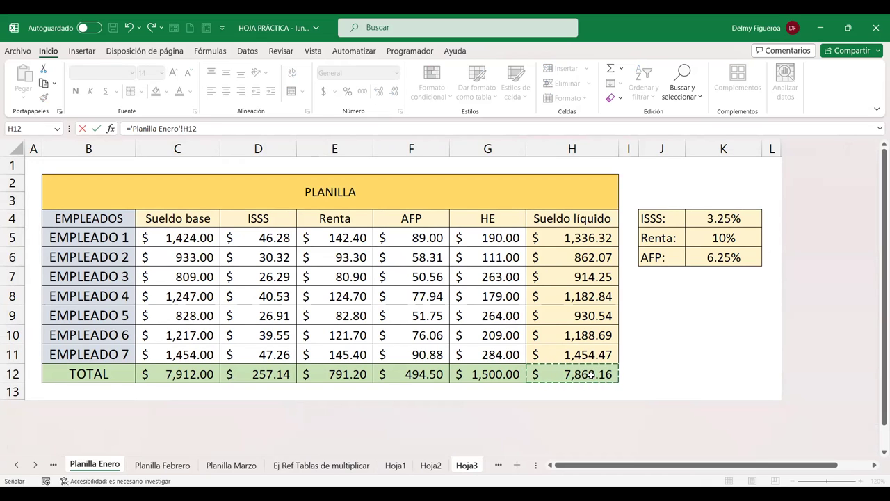
{"action": "key", "text": "Return"}
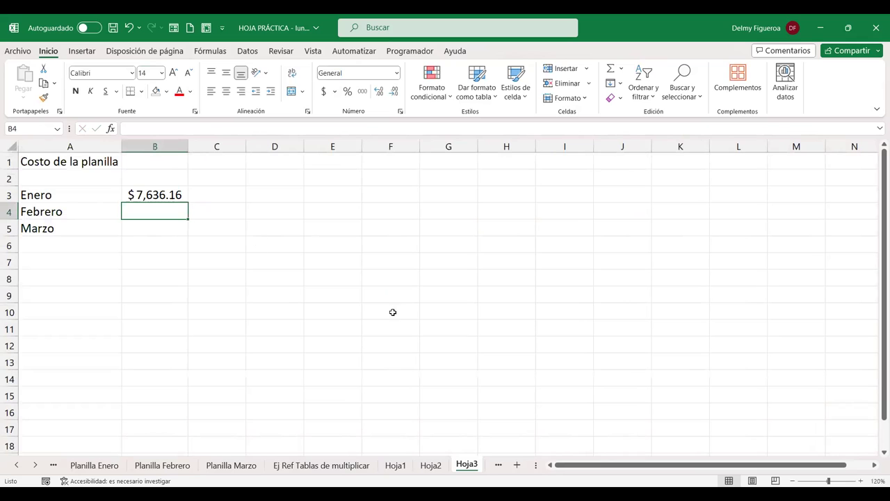
{"action": "left_click", "coordinate": [177, 195]}
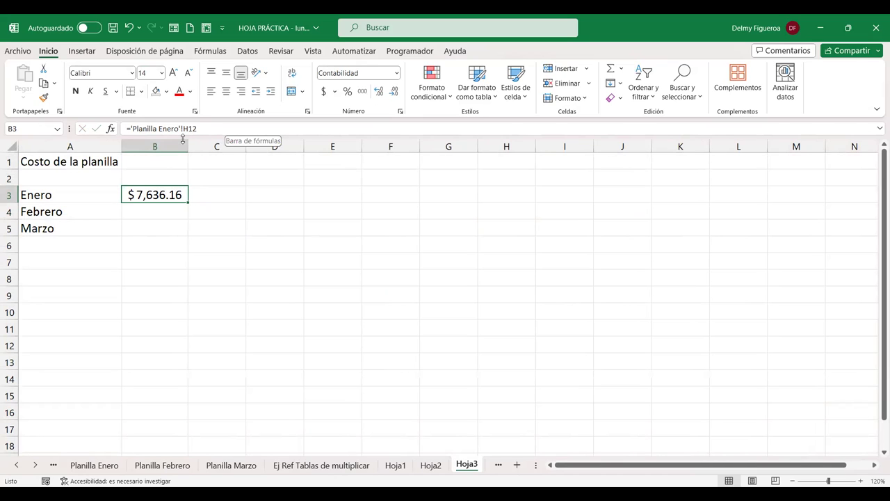
{"action": "double_click", "coordinate": [164, 194]}
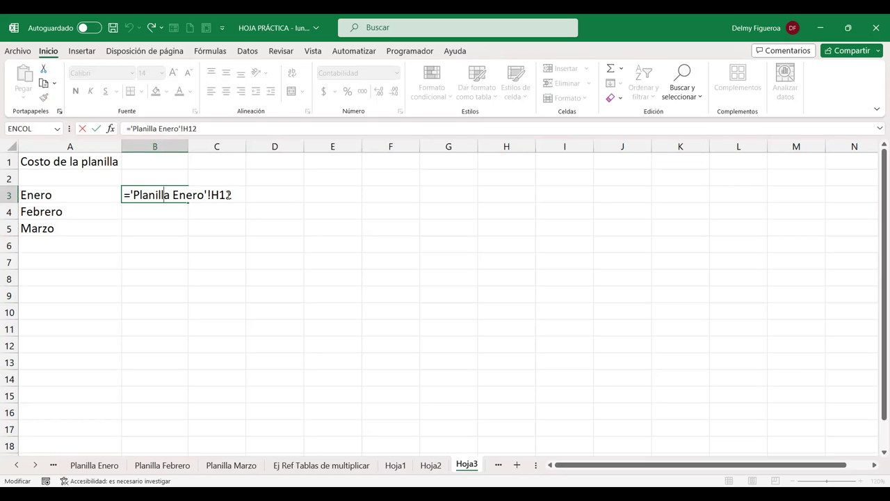
{"action": "key", "text": "Return"}
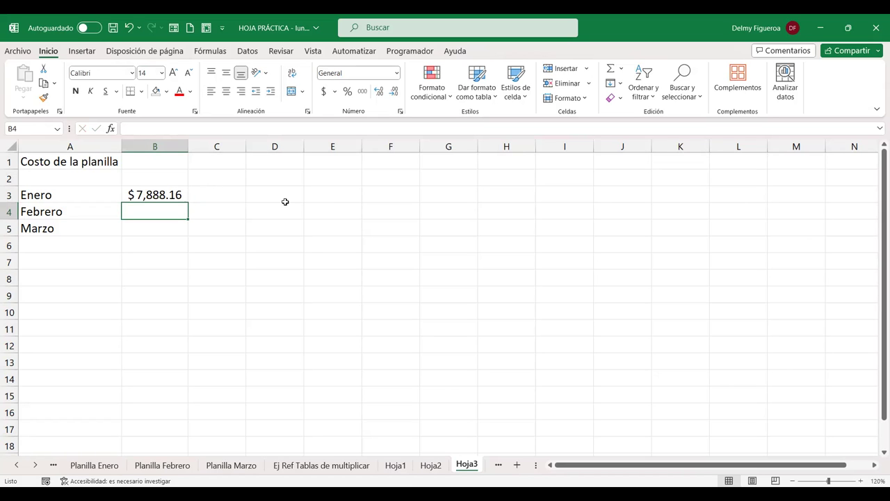
Copy the January link down into B4 and open its formula for editing.
{"action": "left_click", "coordinate": [184, 201]}
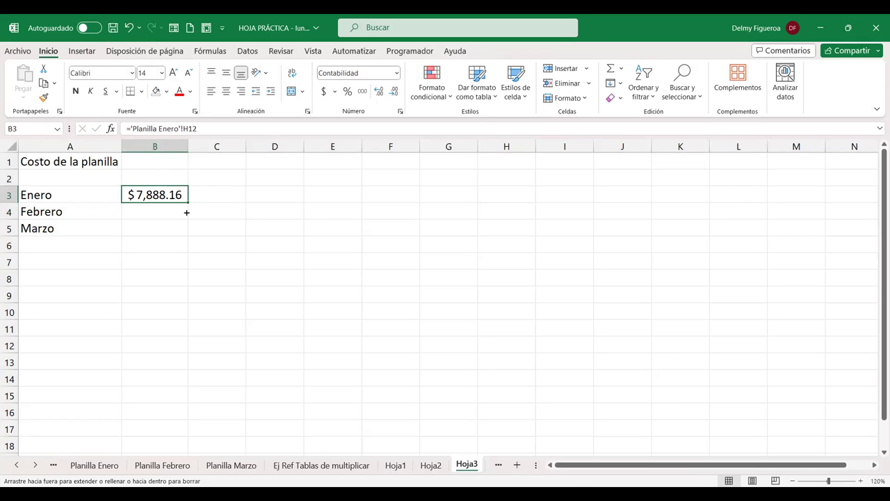
{"action": "left_click_drag", "start_coordinate": [189, 203], "coordinate": [190, 220]}
{"action": "left_click", "coordinate": [156, 212]}
{"action": "double_click", "coordinate": [156, 211]}
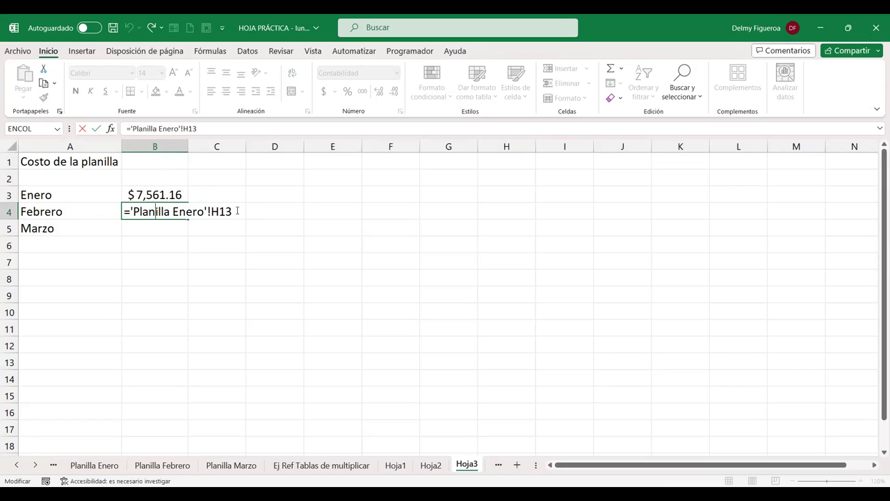
Rewrite B4 as a link to February's total in 'Planilla Febrero'!H12.
{"action": "key", "text": "Return"}
{"action": "key", "text": "Up"}
{"action": "type", "text": "="}
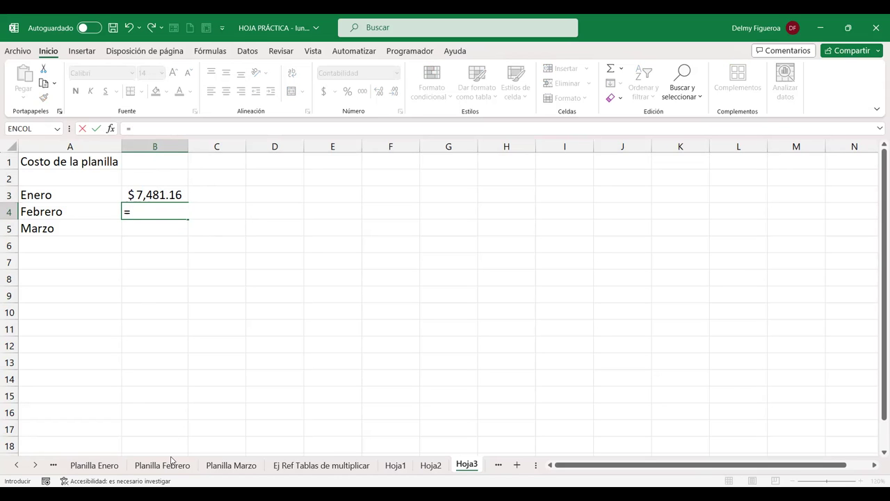
{"action": "left_click", "coordinate": [166, 464]}
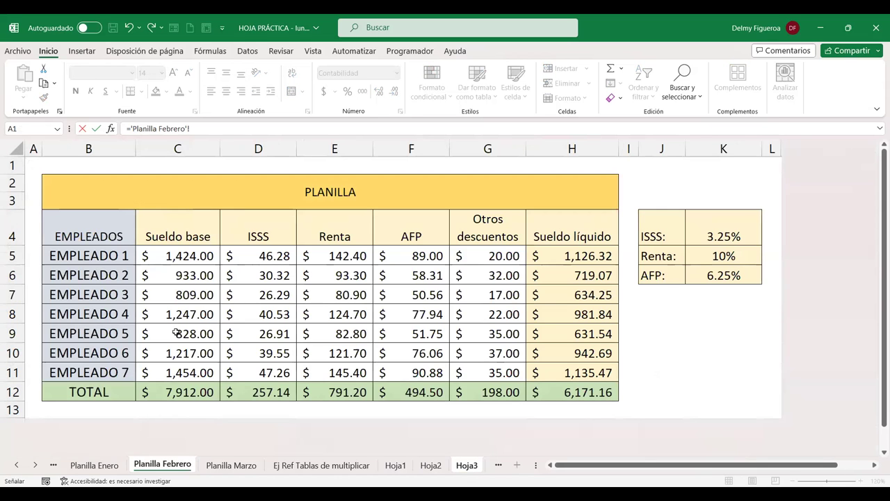
{"action": "left_click", "coordinate": [590, 393]}
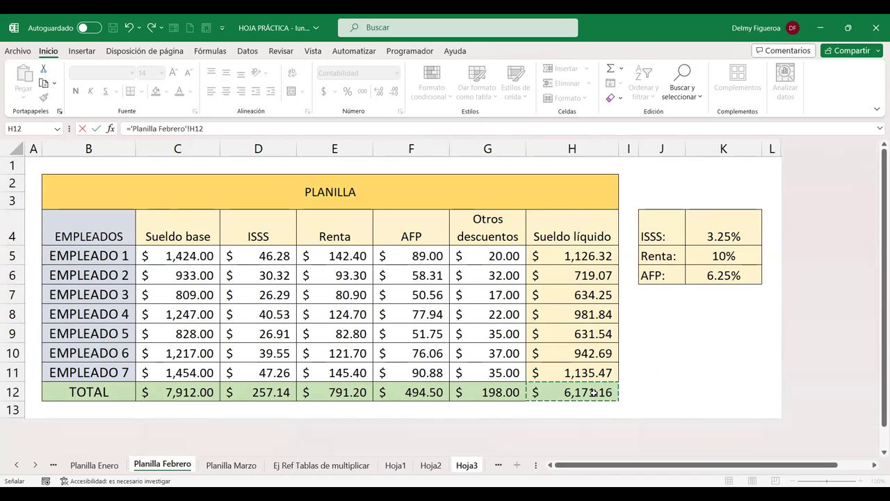
{"action": "key", "text": "Return"}
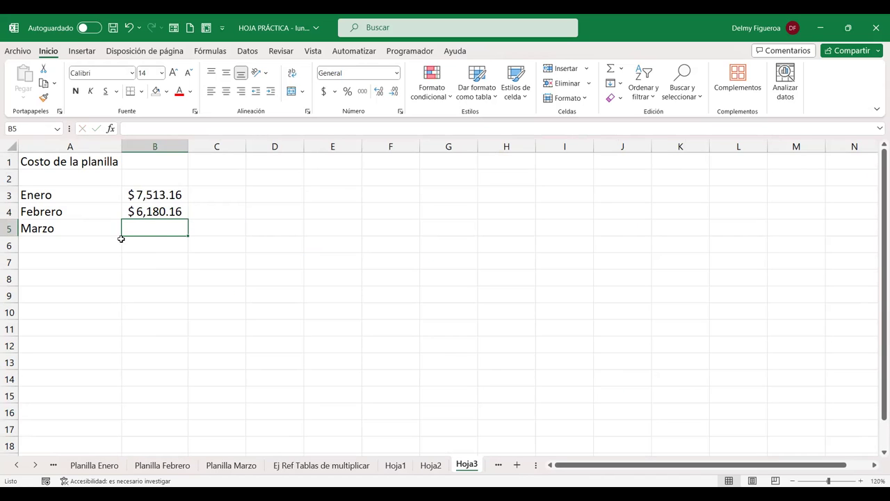
Link Marzo's cost in B5 to 'Planilla Marzo'!G12 and verify the month links.
{"action": "type", "text": "="}
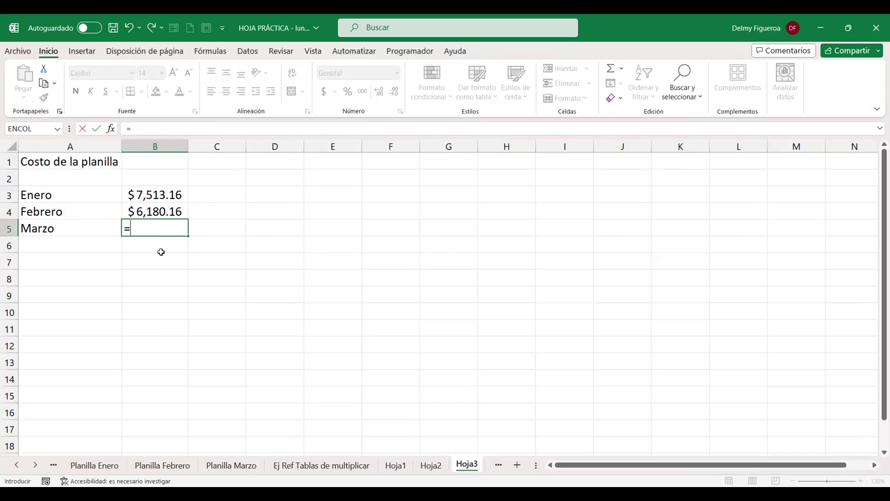
{"action": "left_click", "coordinate": [250, 470]}
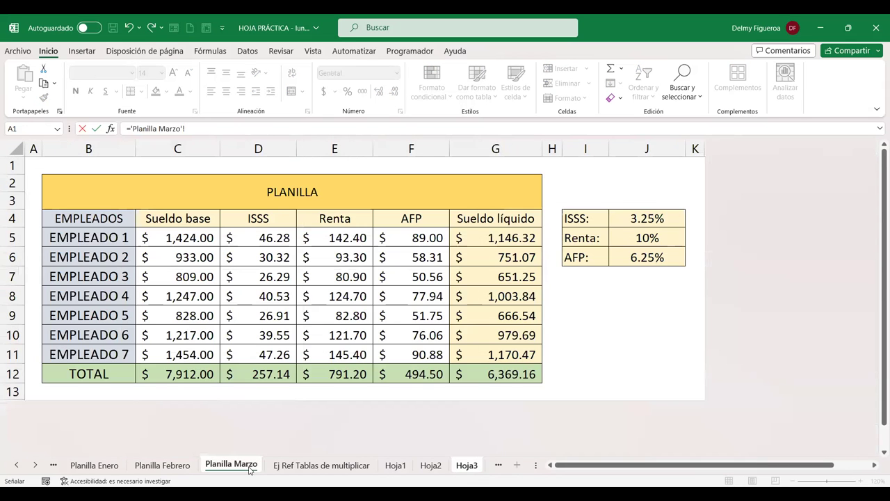
{"action": "left_click", "coordinate": [505, 373]}
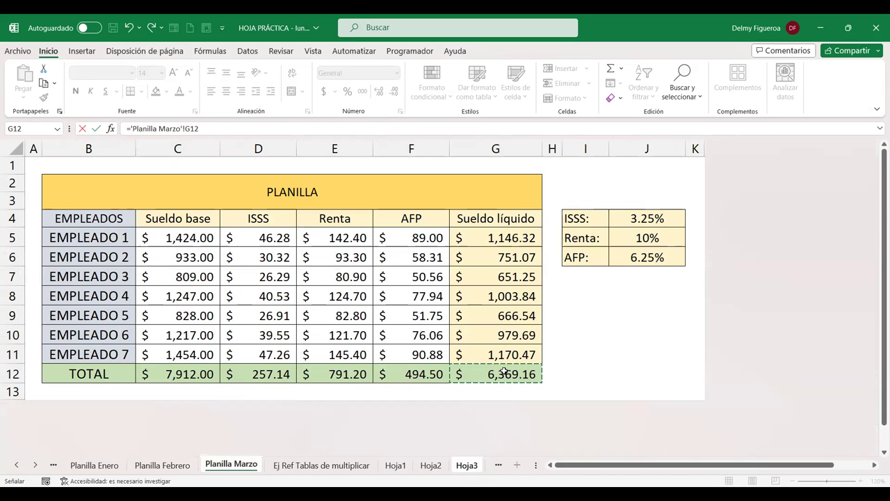
{"action": "key", "text": "Return"}
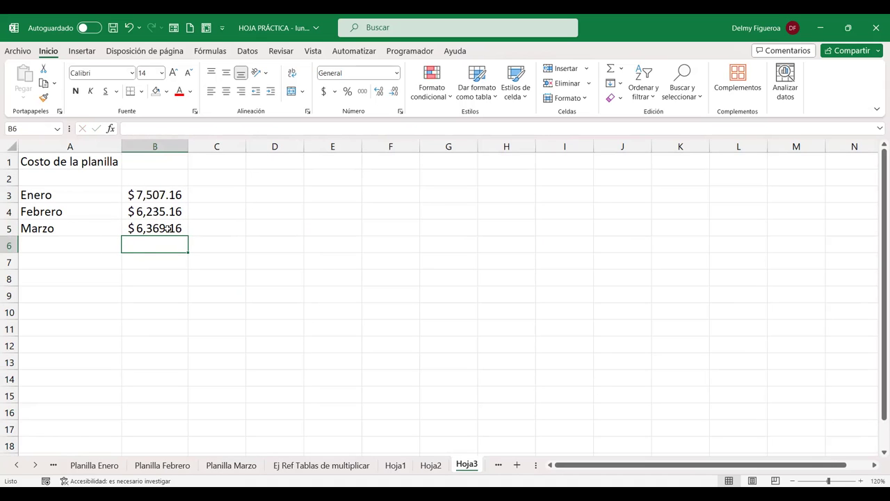
{"action": "left_click", "coordinate": [169, 195]}
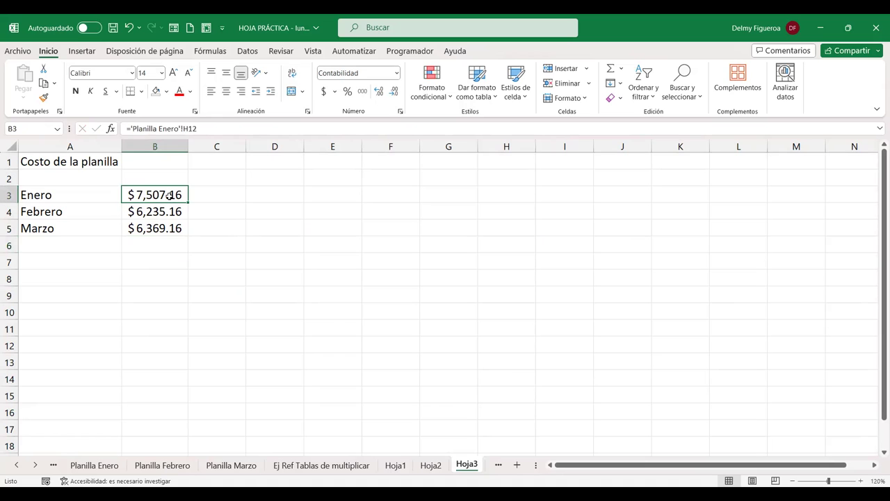
{"action": "double_click", "coordinate": [176, 232]}
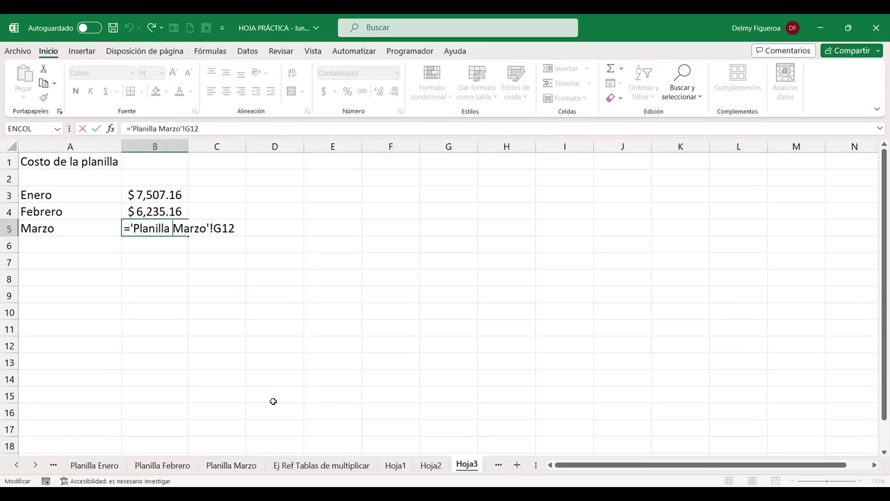
{"action": "key", "text": "Return"}
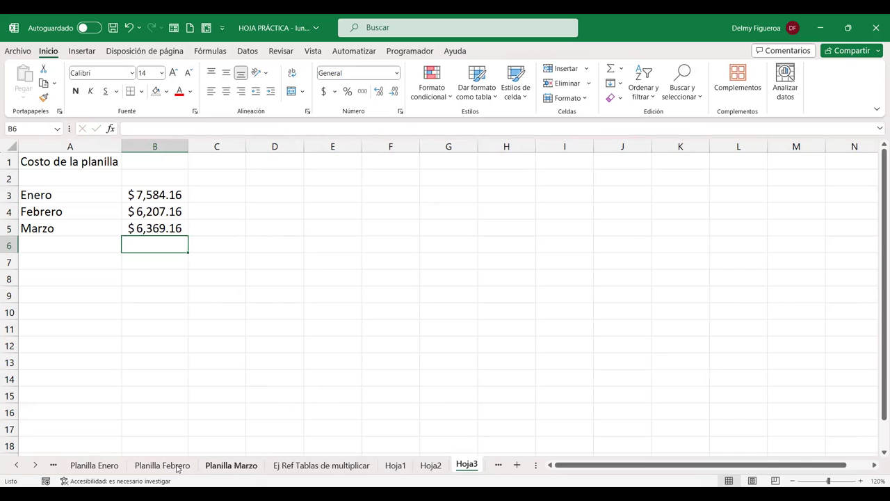
{"action": "left_click", "coordinate": [89, 464]}
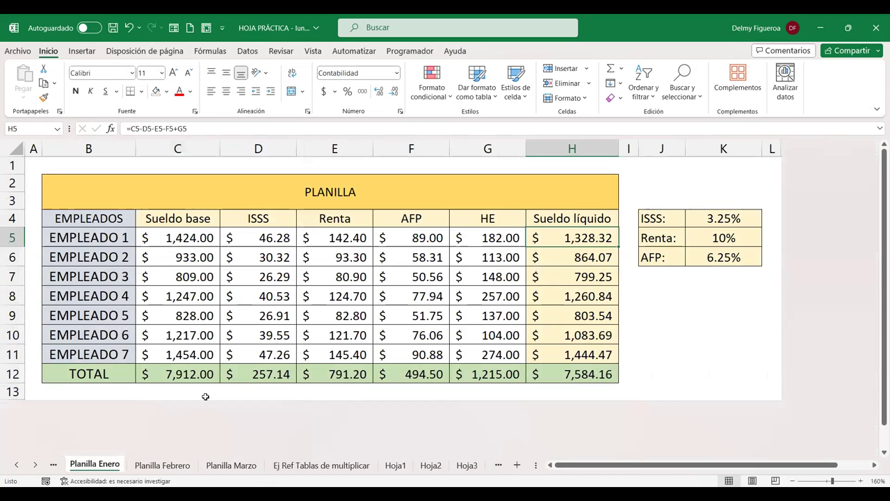
Convert January's random HE amounts in G5:G11 into fixed pasted values.
{"action": "left_click", "coordinate": [504, 257]}
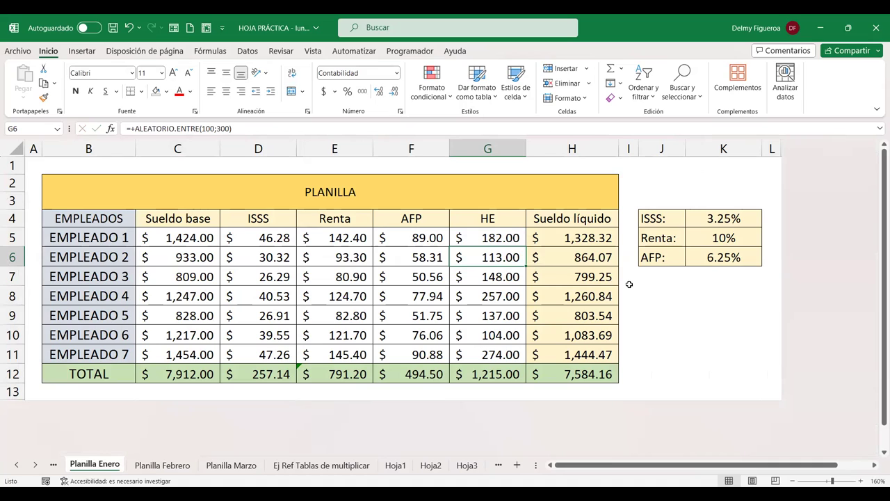
{"action": "type", "text": "110"}
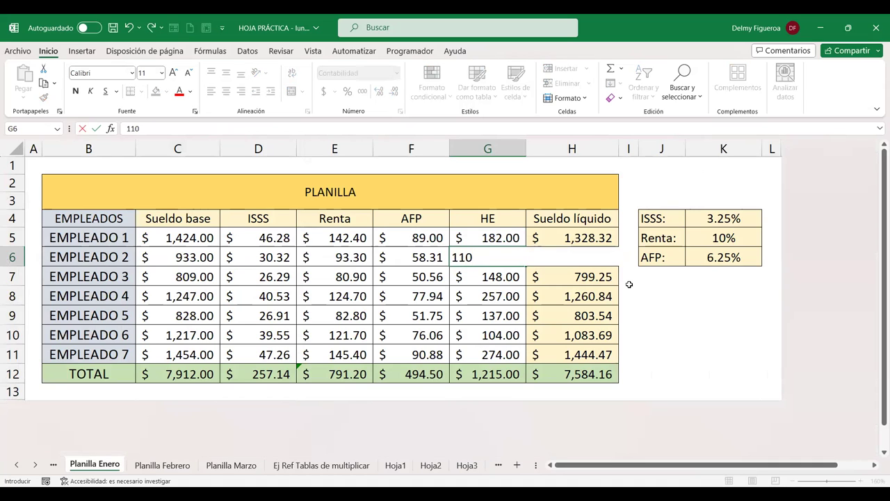
{"action": "key", "text": "Escape"}
{"action": "left_click_drag", "start_coordinate": [492, 234], "coordinate": [499, 353]}
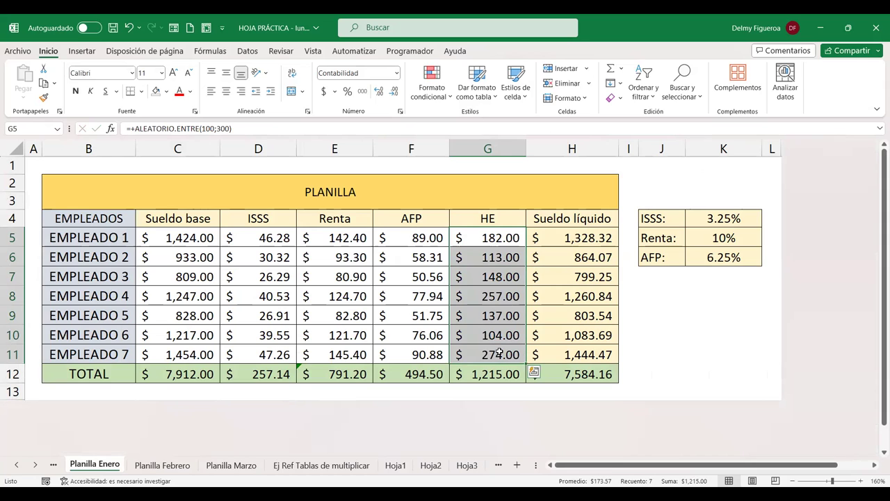
{"action": "key", "text": "ctrl+c"}
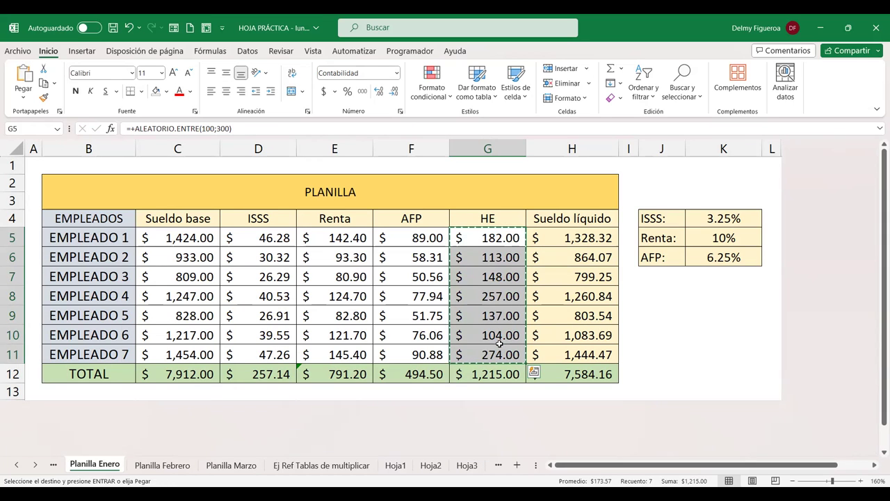
{"action": "right_click", "coordinate": [499, 343]}
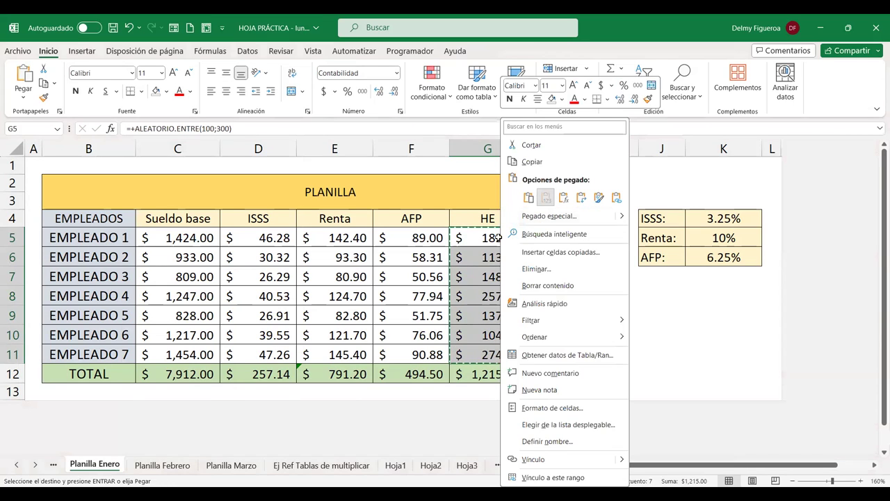
{"action": "key", "text": "v"}
{"action": "left_click", "coordinate": [494, 256]}
{"action": "key", "text": "Escape"}
Set EMPLEADO 2's HE to 110, then confirm Enero's cost of $7,581.16 on Hoja3.
{"action": "type", "text": "110"}
{"action": "key", "text": "Tab"}
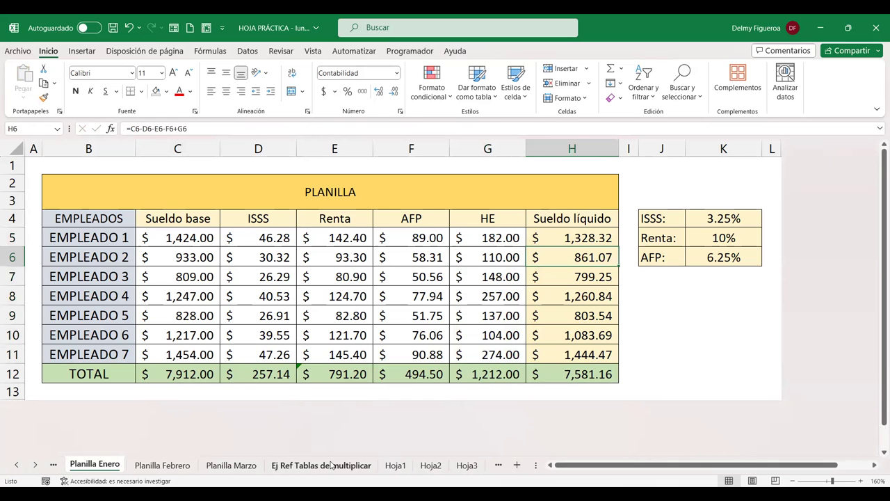
{"action": "left_click", "coordinate": [466, 465]}
{"action": "left_click", "coordinate": [145, 200]}
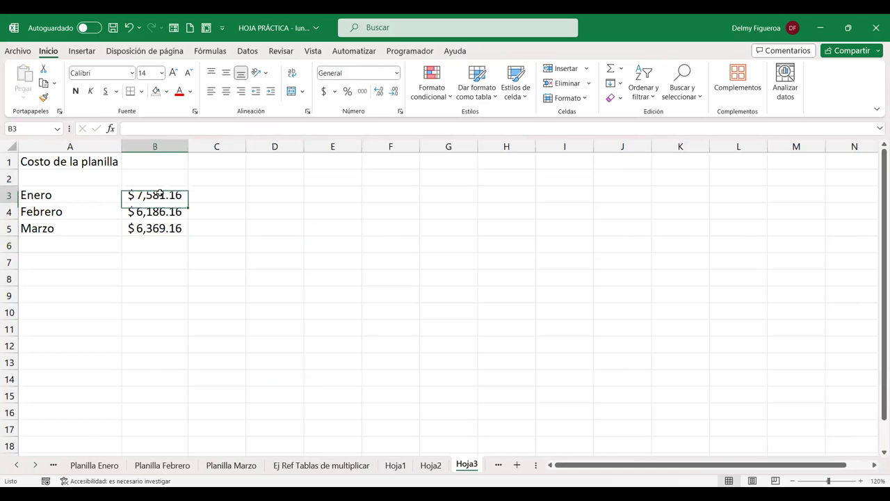